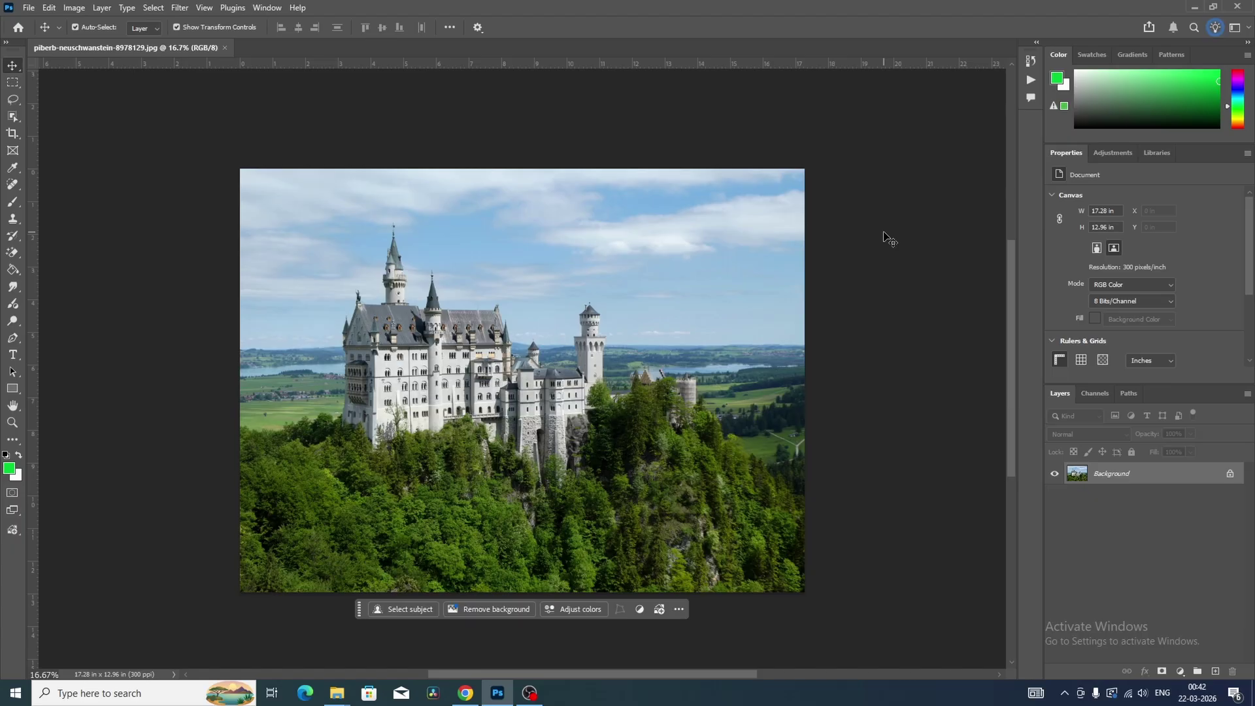
- Create a document from the HDTV 1080p preset at 300 pixels/inch with a black background, and clear its guides
{"action": "key", "text": "ctrl+n"}
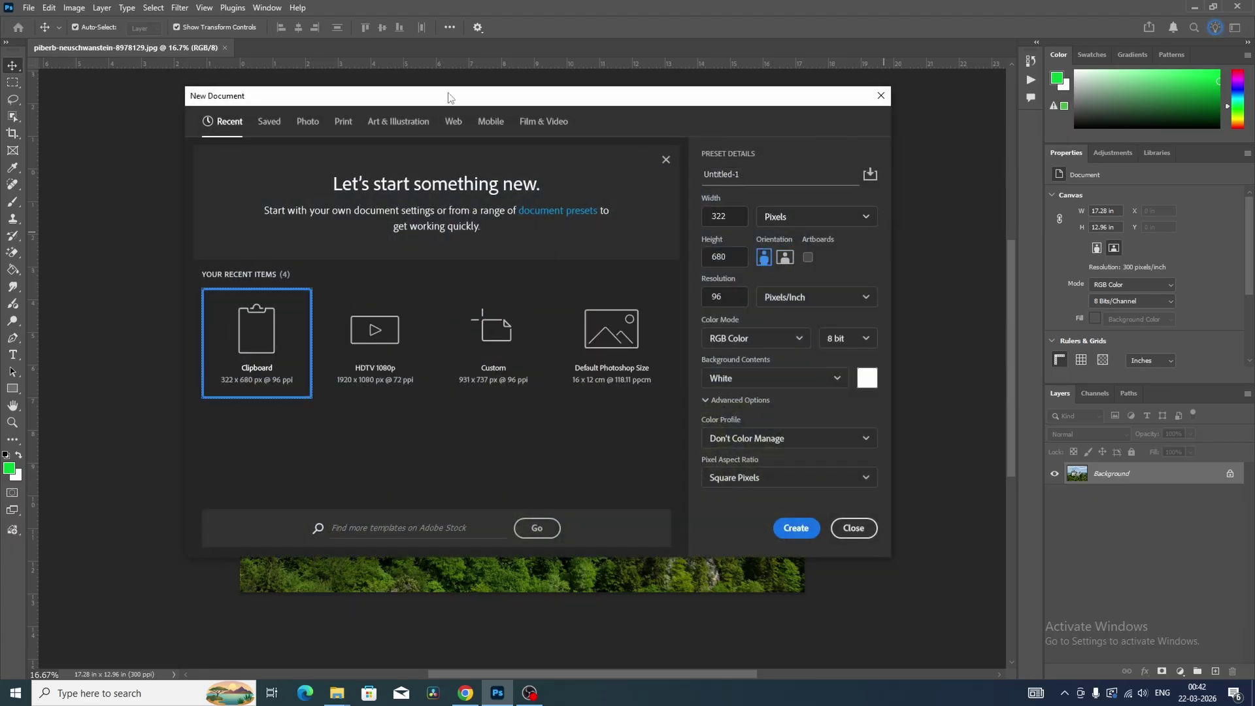
{"action": "left_click_drag", "start_coordinate": [448, 97], "coordinate": [461, 85]}
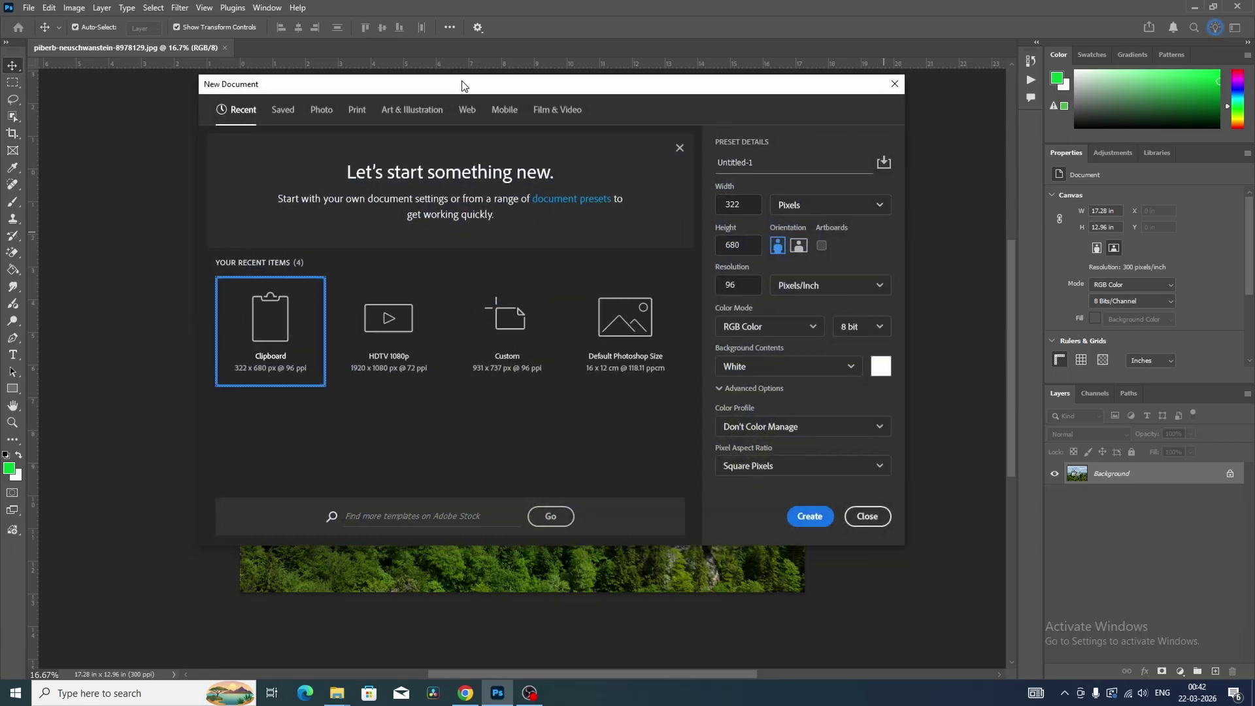
{"action": "left_click", "coordinate": [558, 110]}
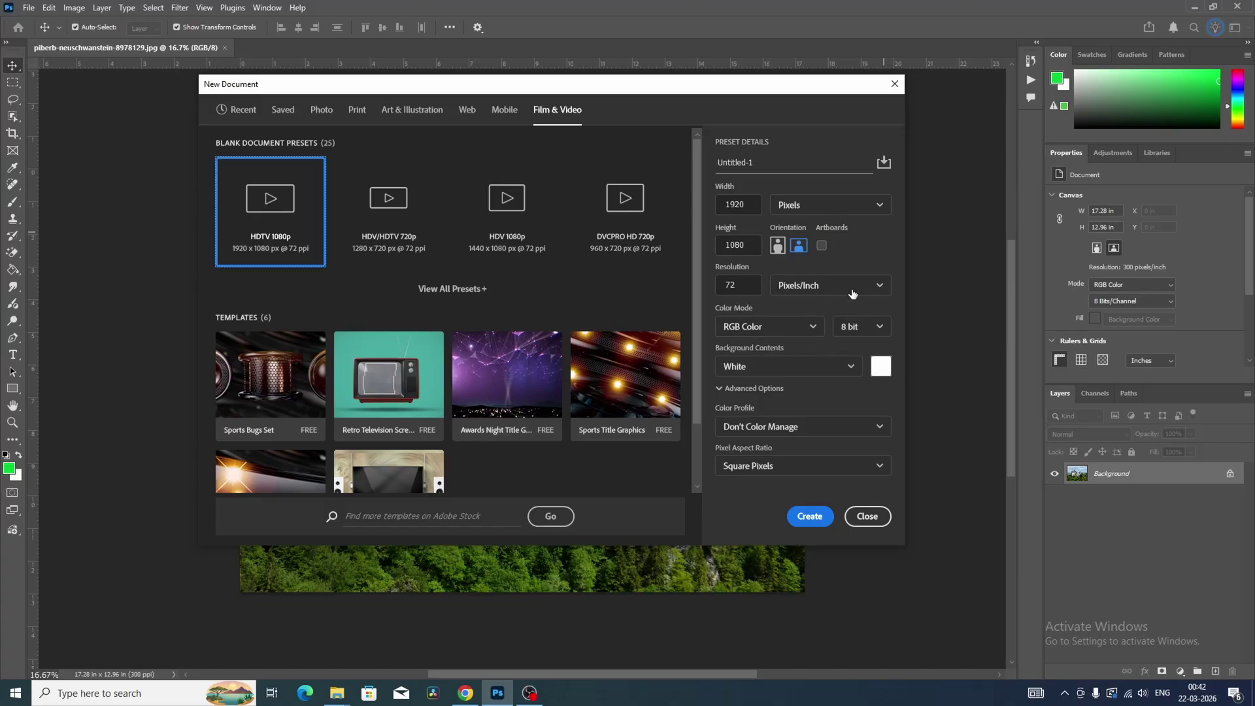
{"action": "left_click_drag", "start_coordinate": [748, 286], "coordinate": [723, 285]}
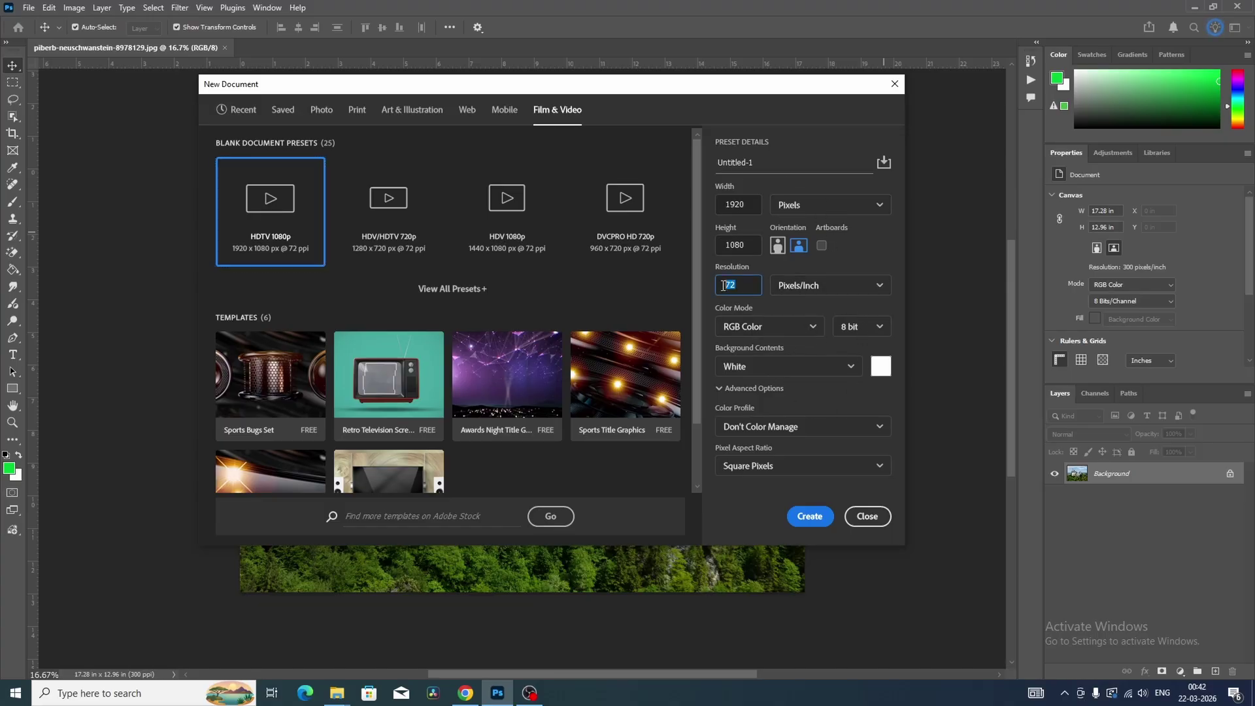
{"action": "type", "text": "300"}
{"action": "left_click", "coordinate": [864, 250]}
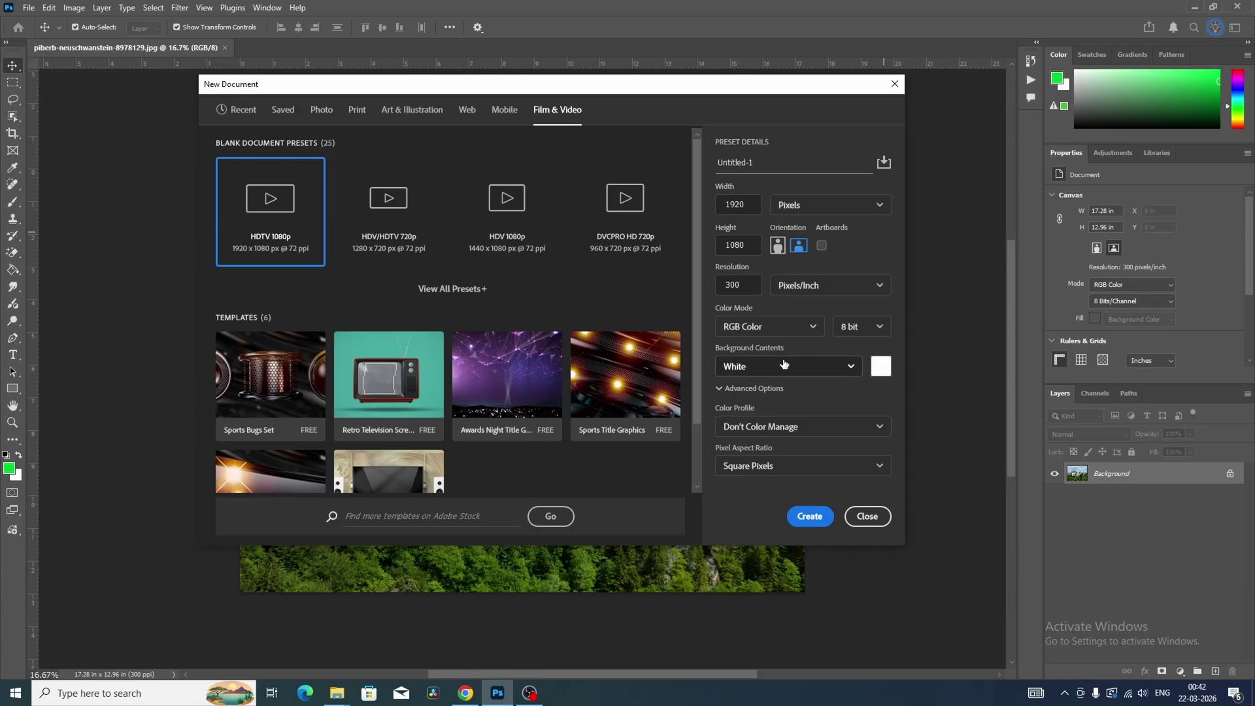
{"action": "left_click", "coordinate": [840, 367]}
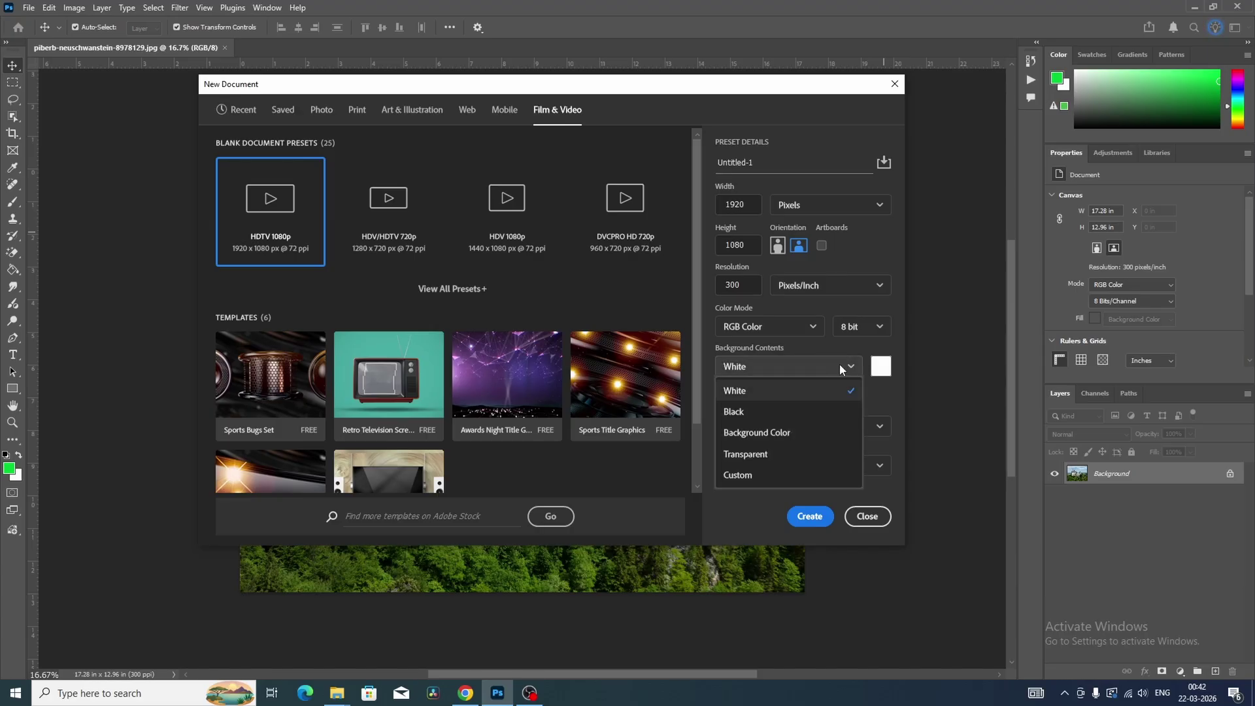
{"action": "left_click", "coordinate": [743, 411]}
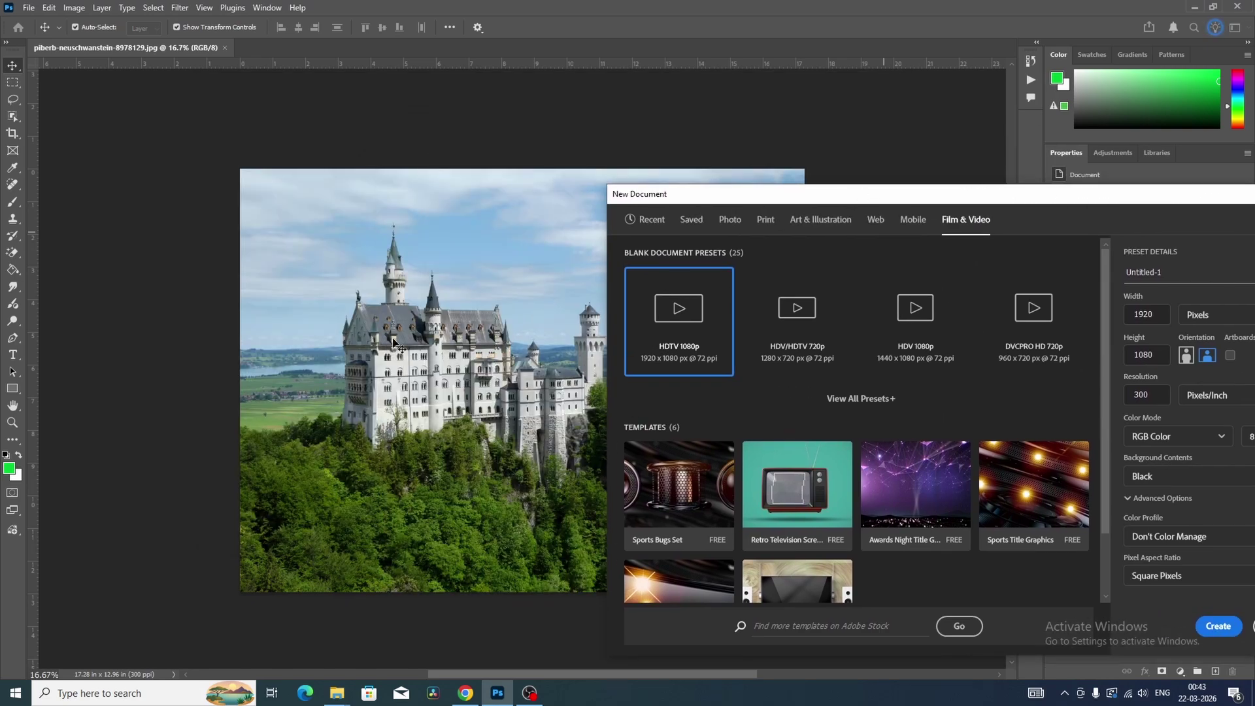
{"action": "left_click_drag", "start_coordinate": [802, 196], "coordinate": [360, 146]}
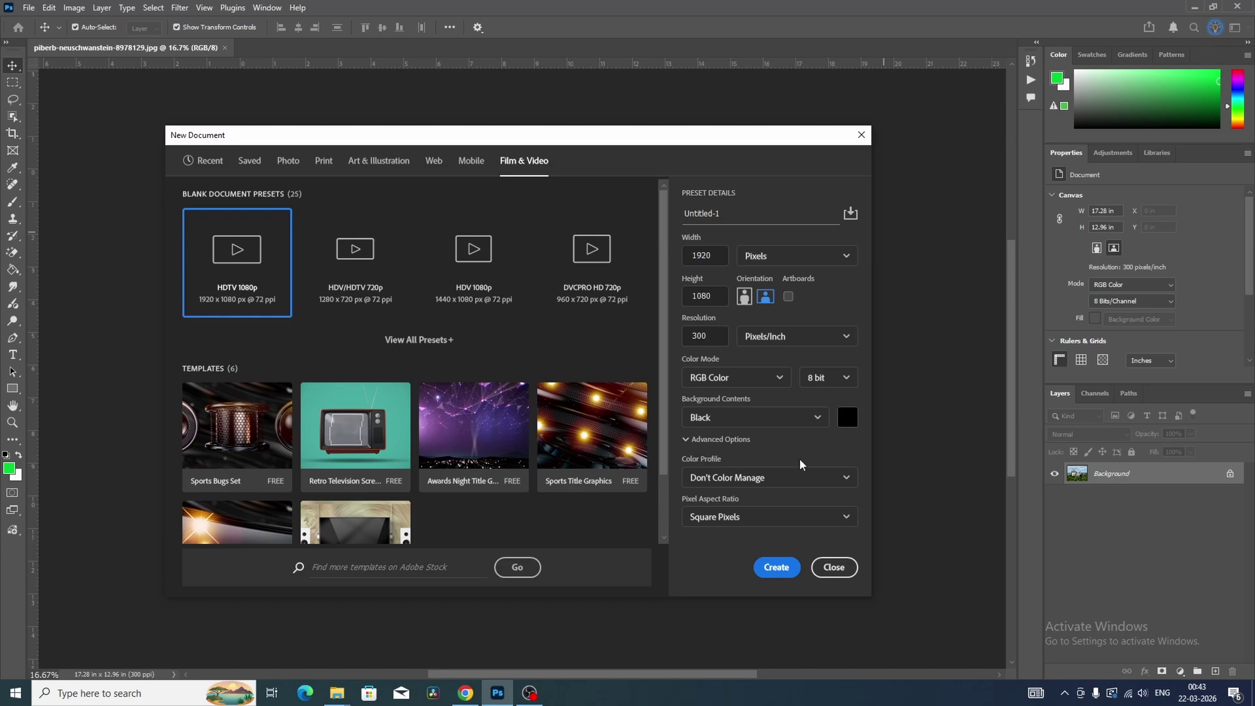
{"action": "left_click", "coordinate": [772, 569]}
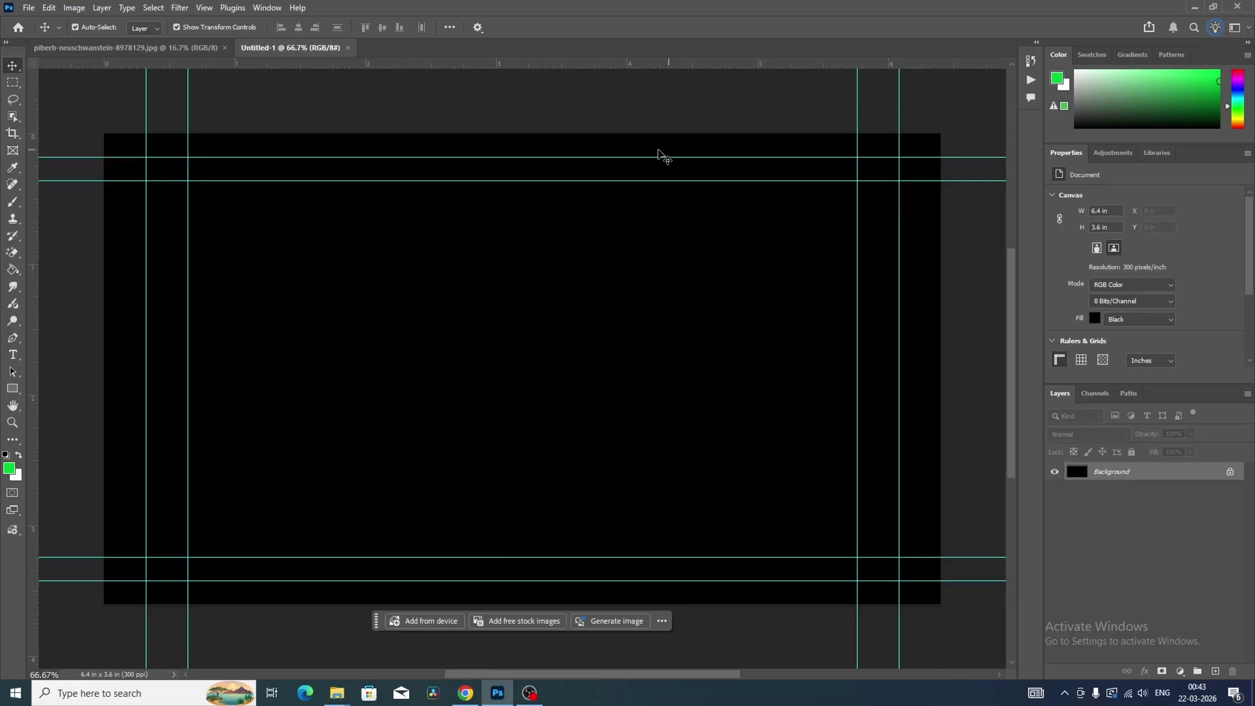
{"action": "right_click", "coordinate": [607, 181]}
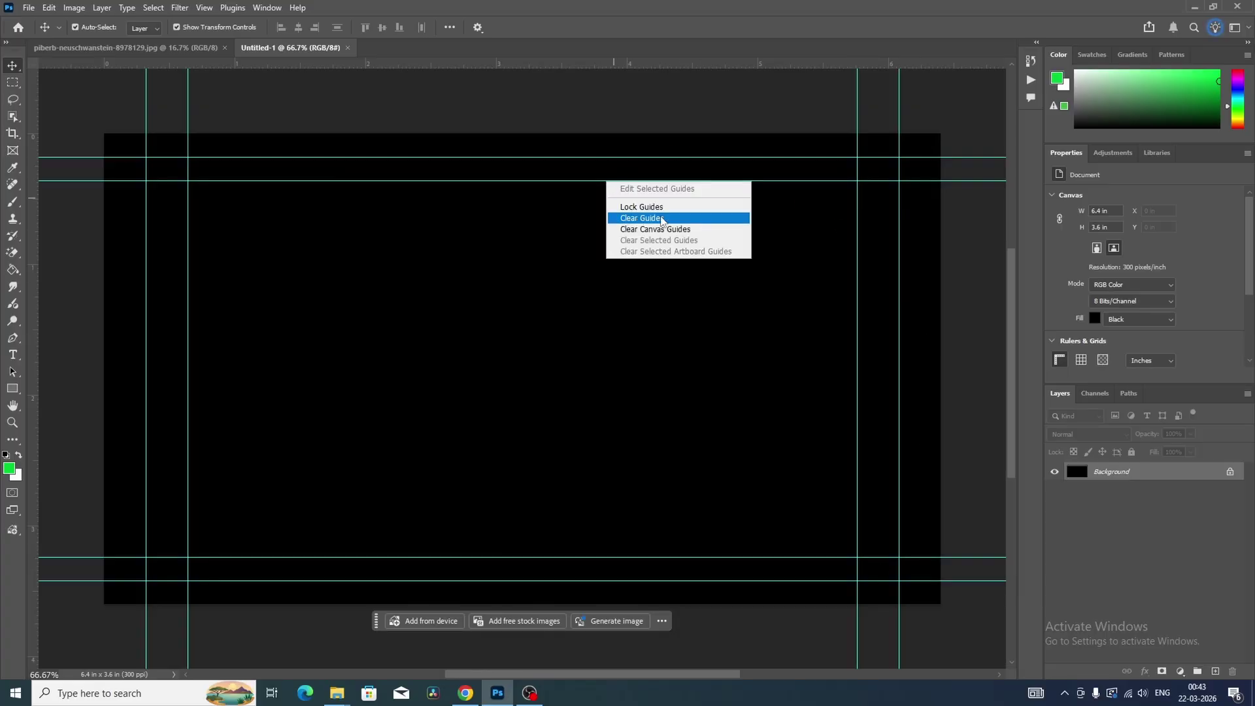
{"action": "left_click", "coordinate": [661, 218]}
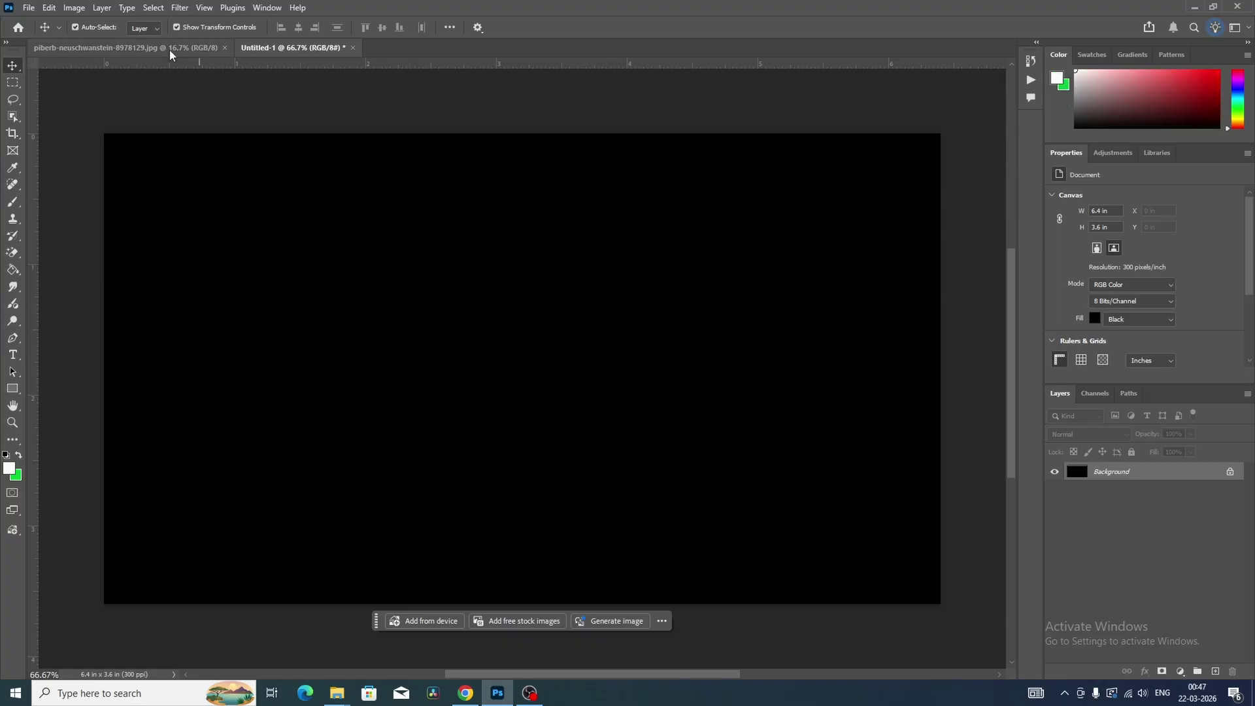
- Copy the castle photo from its own document into the new black document as a layer
{"action": "left_click", "coordinate": [168, 50]}
{"action": "left_click_drag", "start_coordinate": [461, 248], "coordinate": [280, 50]}
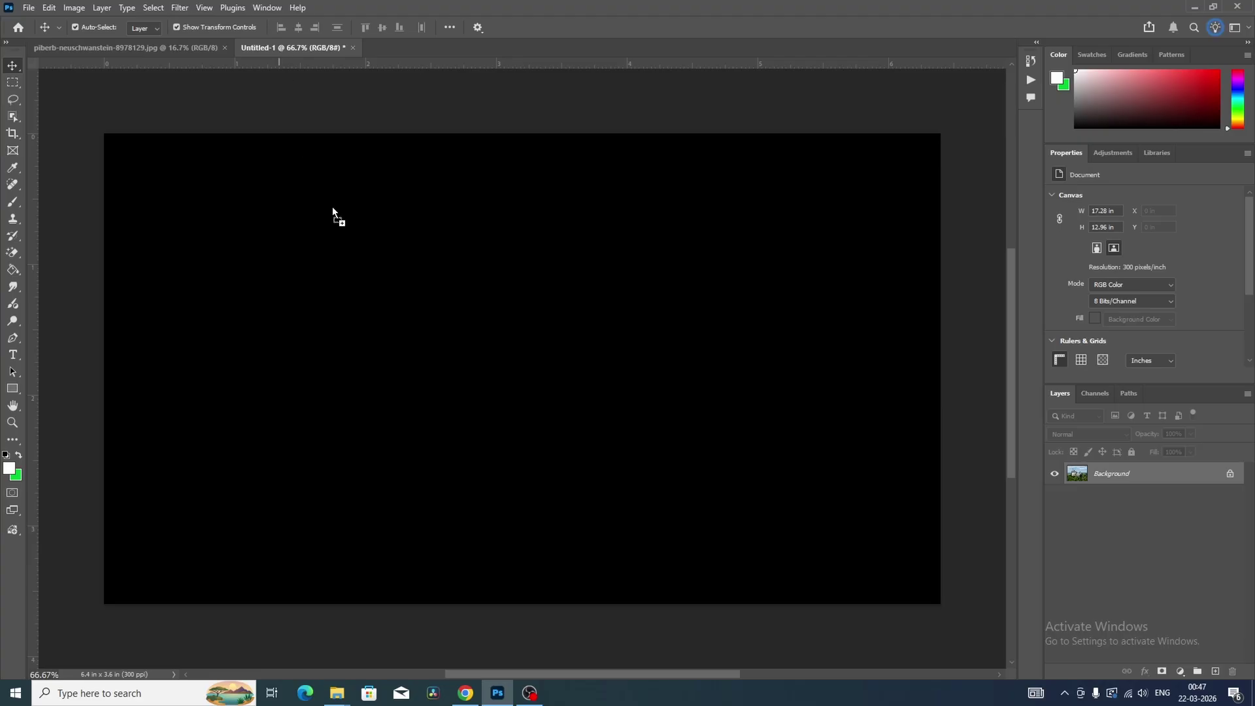
{"action": "left_click_drag", "start_coordinate": [393, 302], "coordinate": [393, 302]}
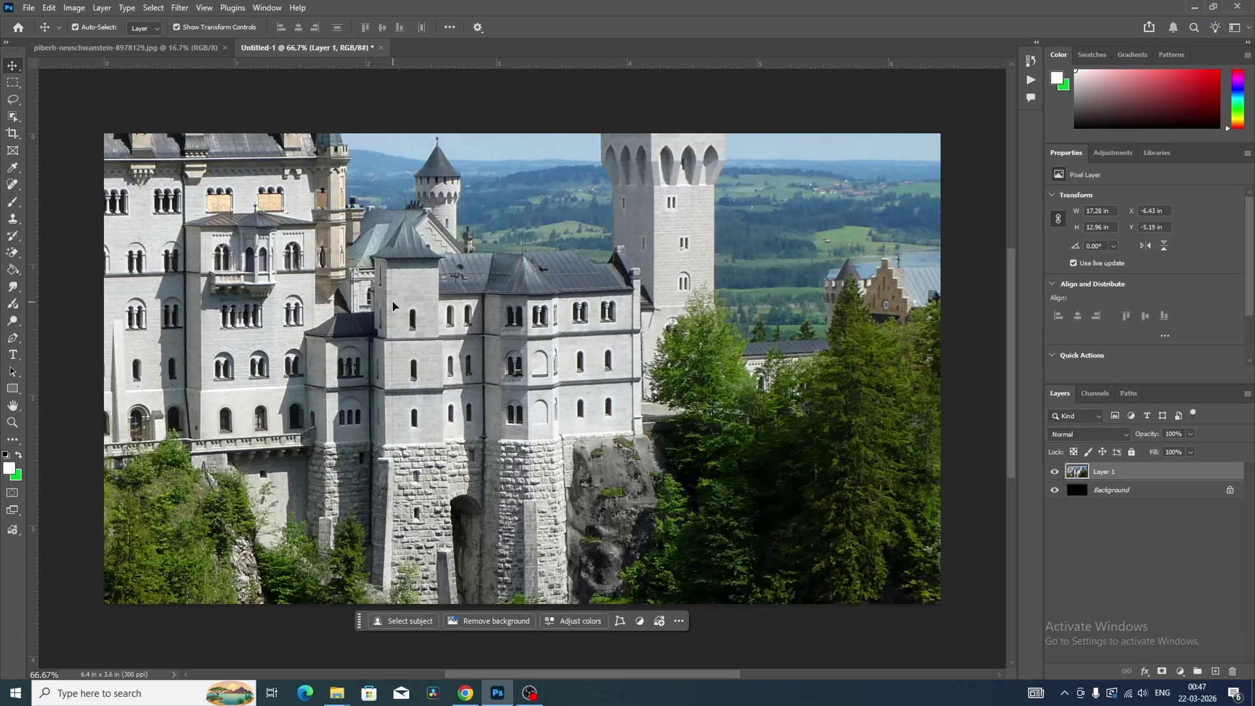
- Scale the castle layer down proportionally to the canvas height, about 27.78%, keeping the whole photo inside the canvas
{"action": "scroll", "coordinate": [525, 280], "scroll_direction": "down", "scroll_amount": 8}
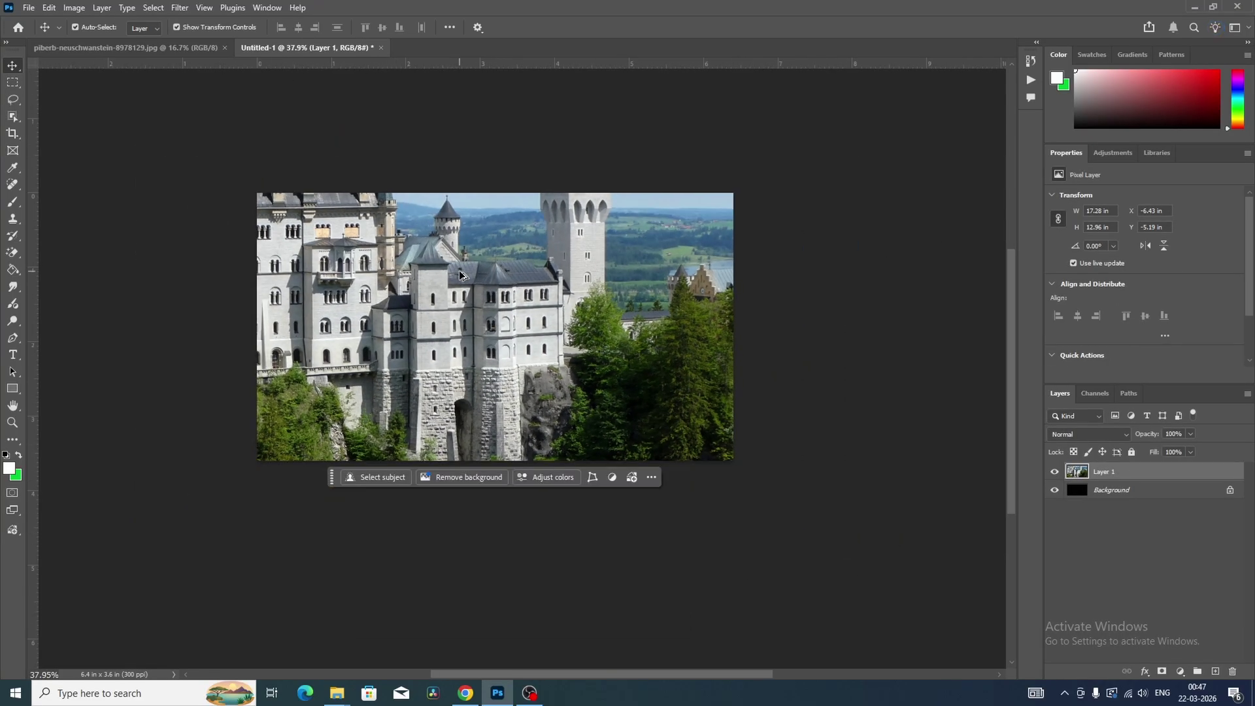
{"action": "left_click_drag", "start_coordinate": [445, 73], "coordinate": [445, 236]}
{"action": "left_click_drag", "start_coordinate": [442, 485], "coordinate": [437, 357]}
{"action": "scroll", "coordinate": [425, 287], "scroll_direction": "up", "scroll_amount": 5}
{"action": "left_click_drag", "start_coordinate": [544, 285], "coordinate": [605, 285]}
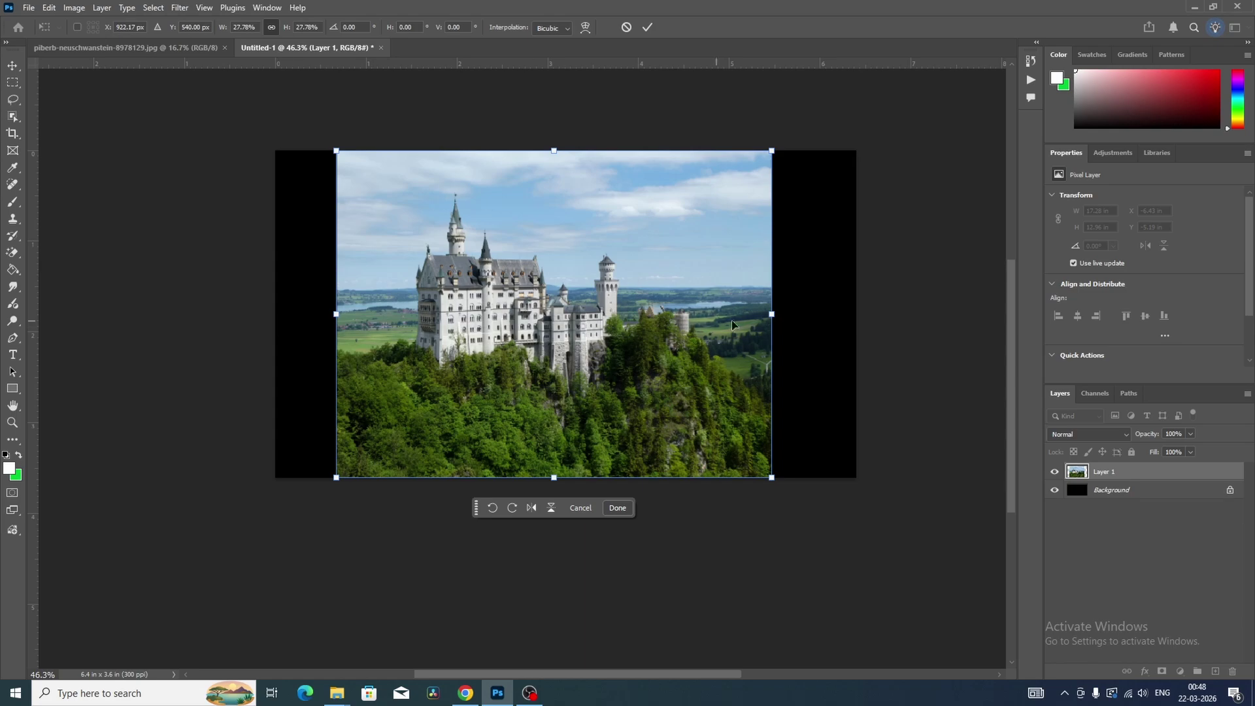
- Try to stretch only the castle layer's width to cover the black side areas, and undo the stretch
{"action": "left_click_drag", "start_coordinate": [772, 315], "coordinate": [924, 326]}
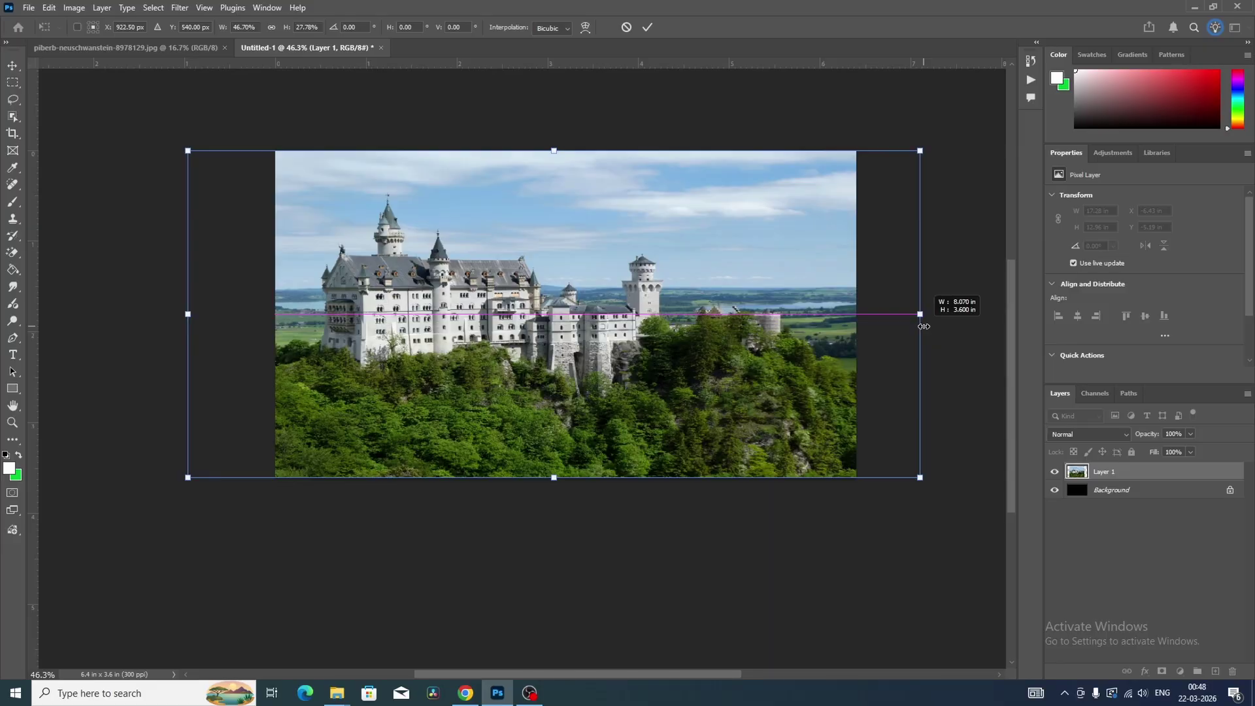
{"action": "left_click_drag", "start_coordinate": [924, 326], "coordinate": [924, 326]}
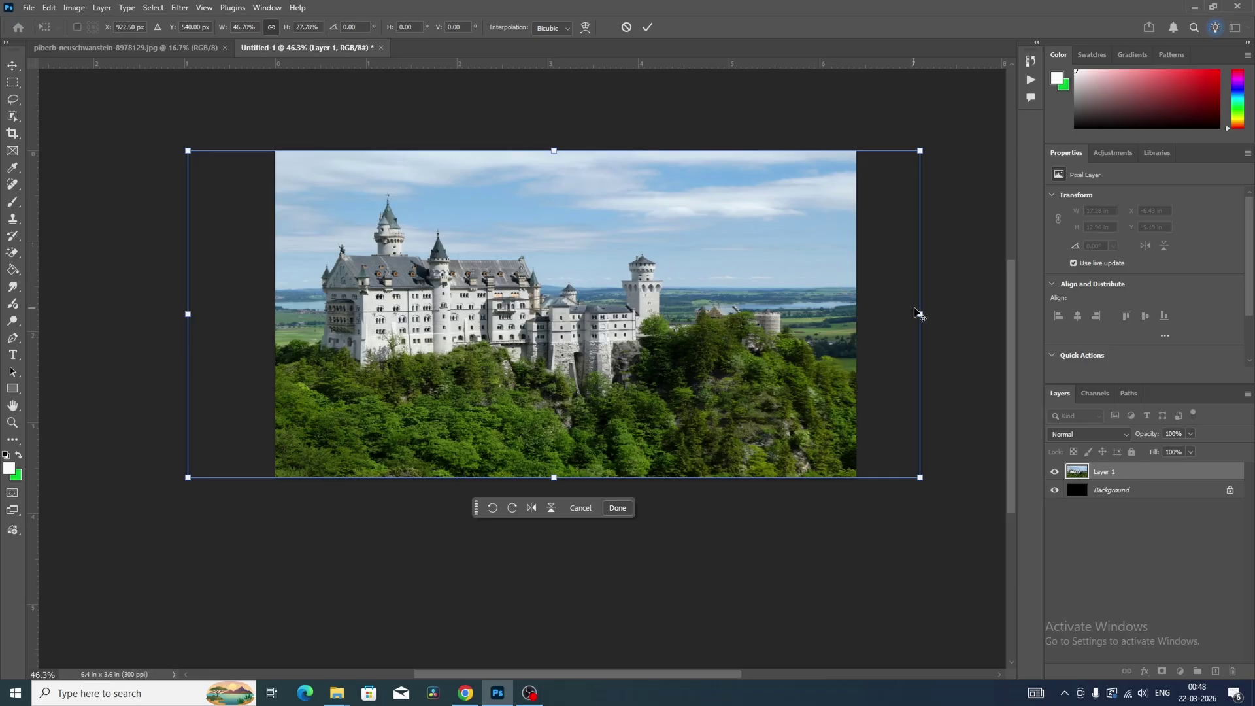
{"action": "left_click_drag", "start_coordinate": [919, 314], "coordinate": [862, 333]}
{"action": "key", "text": "ctrl+z"}
{"action": "key", "text": "ctrl+z"}
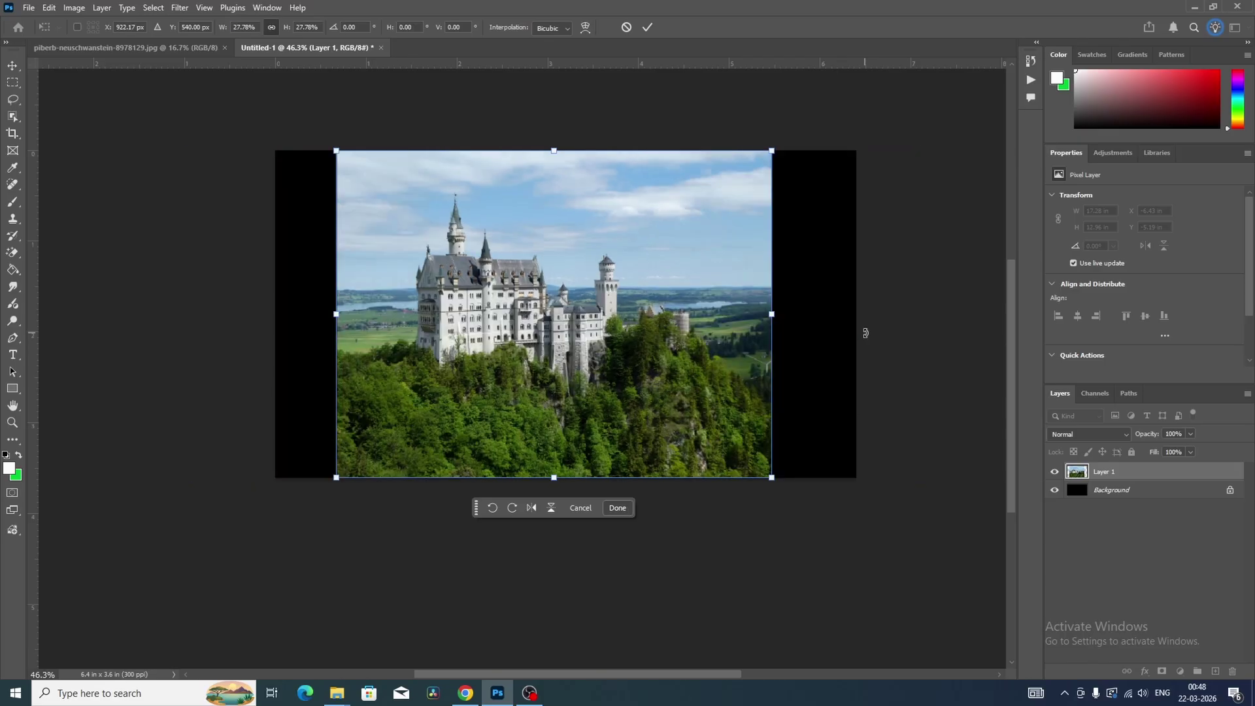
- Scale the castle layer proportionally to the full canvas width, about 37.04%, and shift it down to show more sky
{"action": "left_click_drag", "start_coordinate": [772, 314], "coordinate": [856, 315]}
{"action": "left_click_drag", "start_coordinate": [336, 314], "coordinate": [276, 314]}
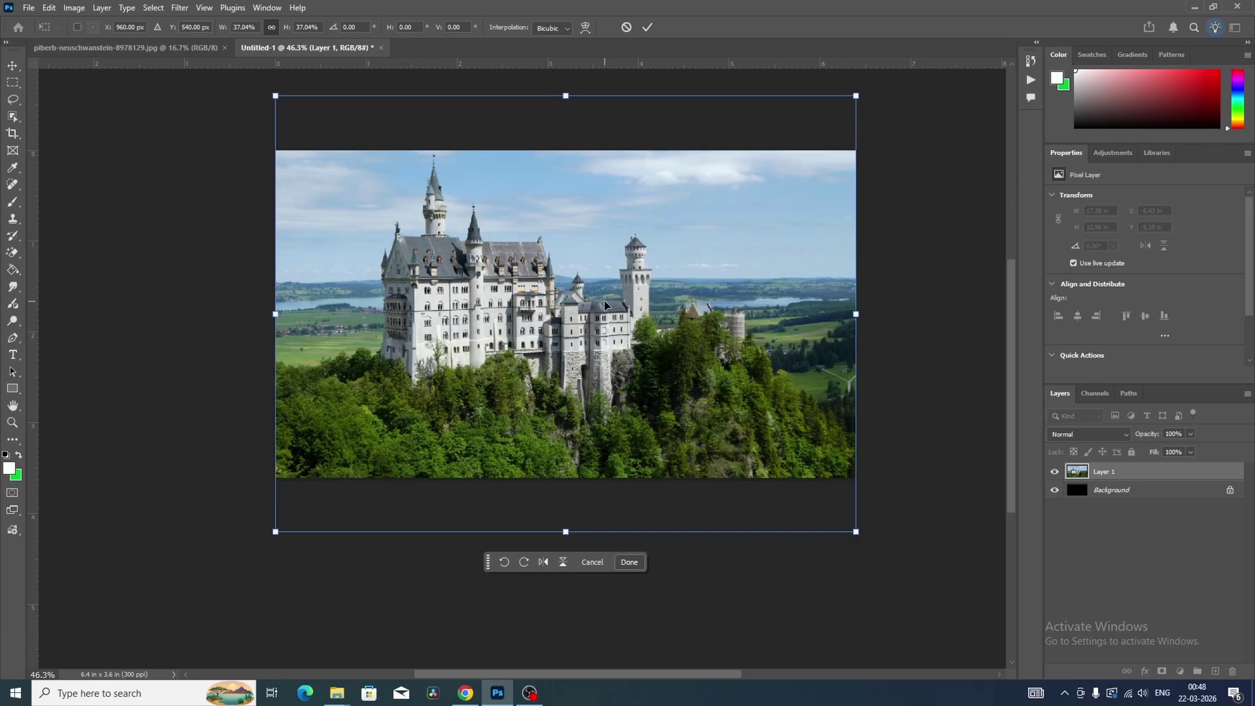
{"action": "left_click_drag", "start_coordinate": [599, 233], "coordinate": [595, 248]}
{"action": "key", "text": "Return"}
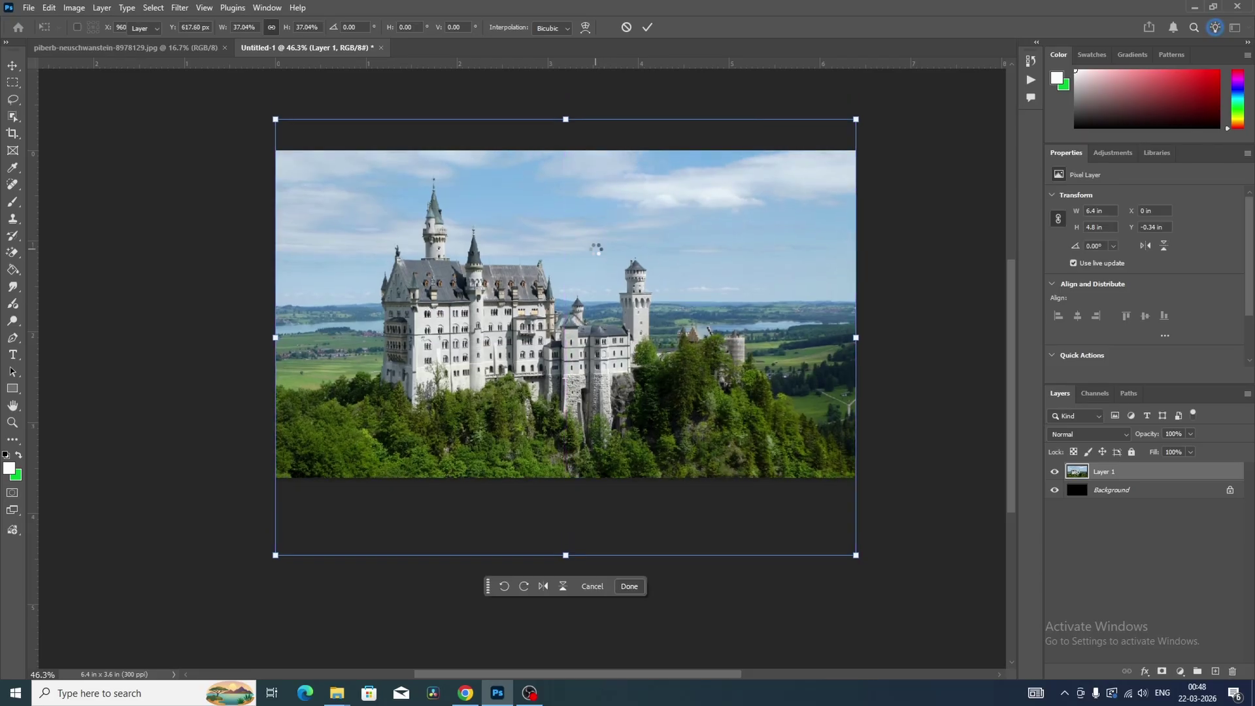
{"action": "left_click", "coordinate": [226, 221]}
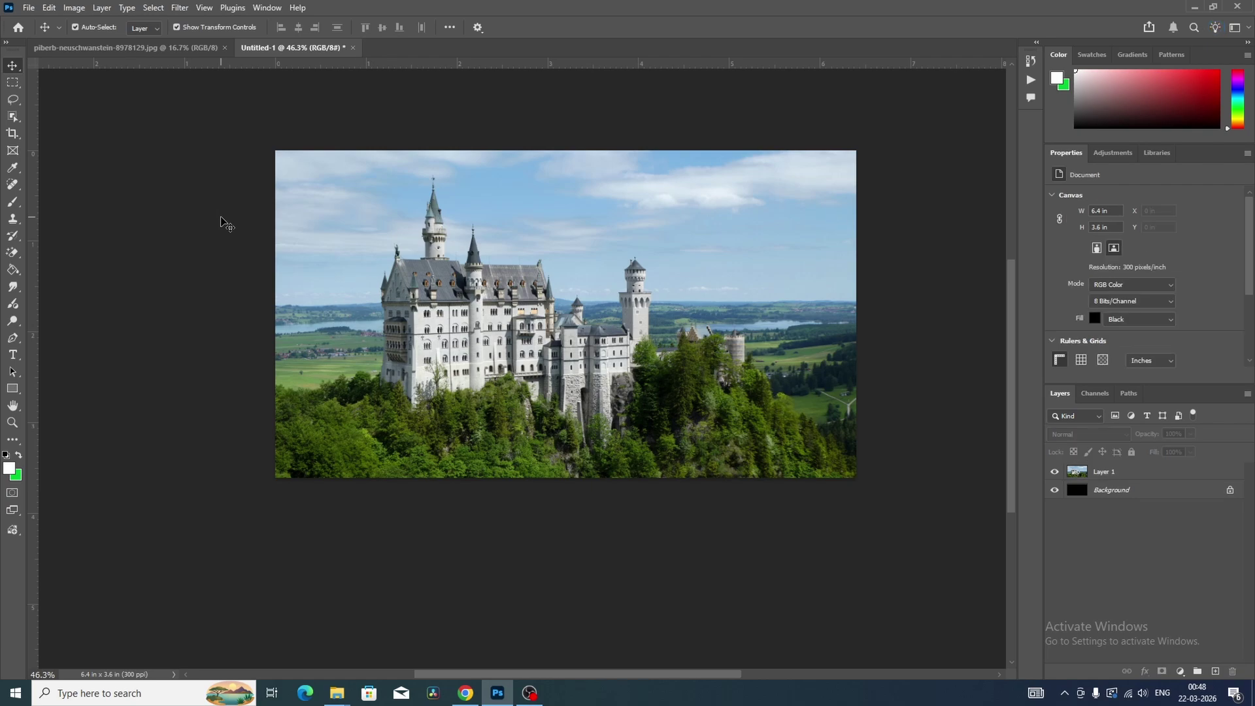
{"action": "left_click", "coordinate": [356, 232]}
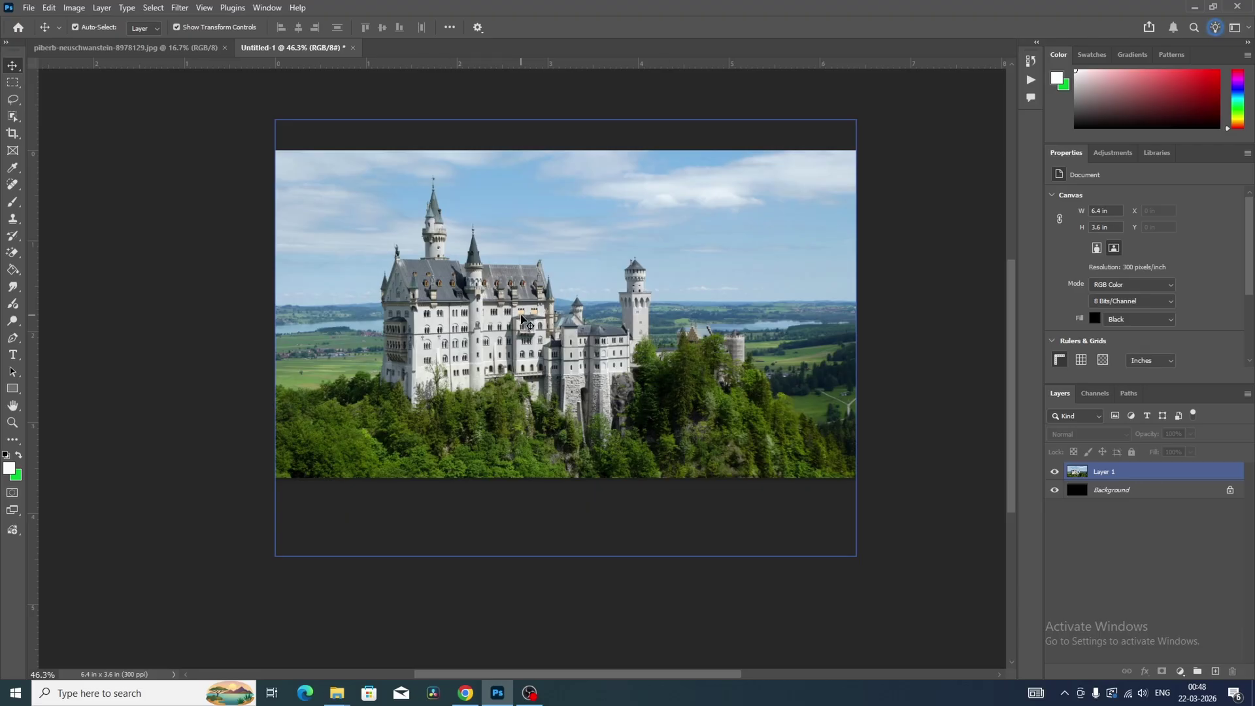
{"action": "left_click", "coordinate": [500, 287]}
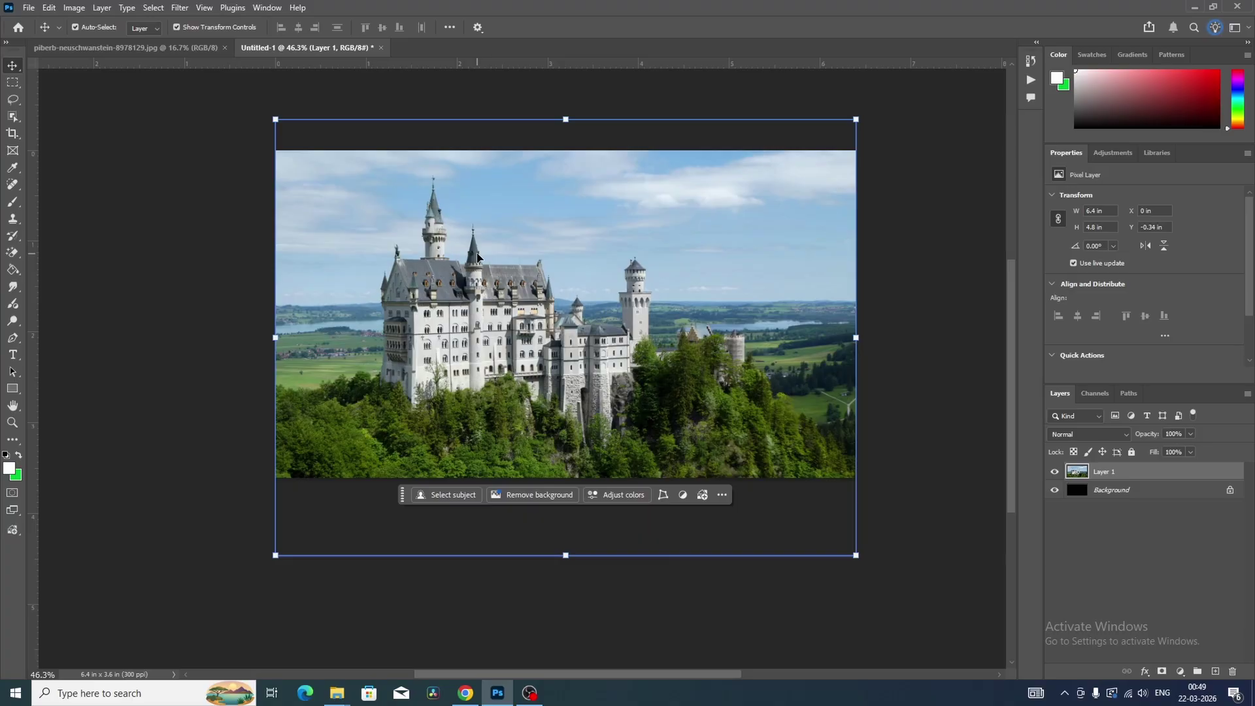
{"action": "left_click", "coordinate": [210, 190]}
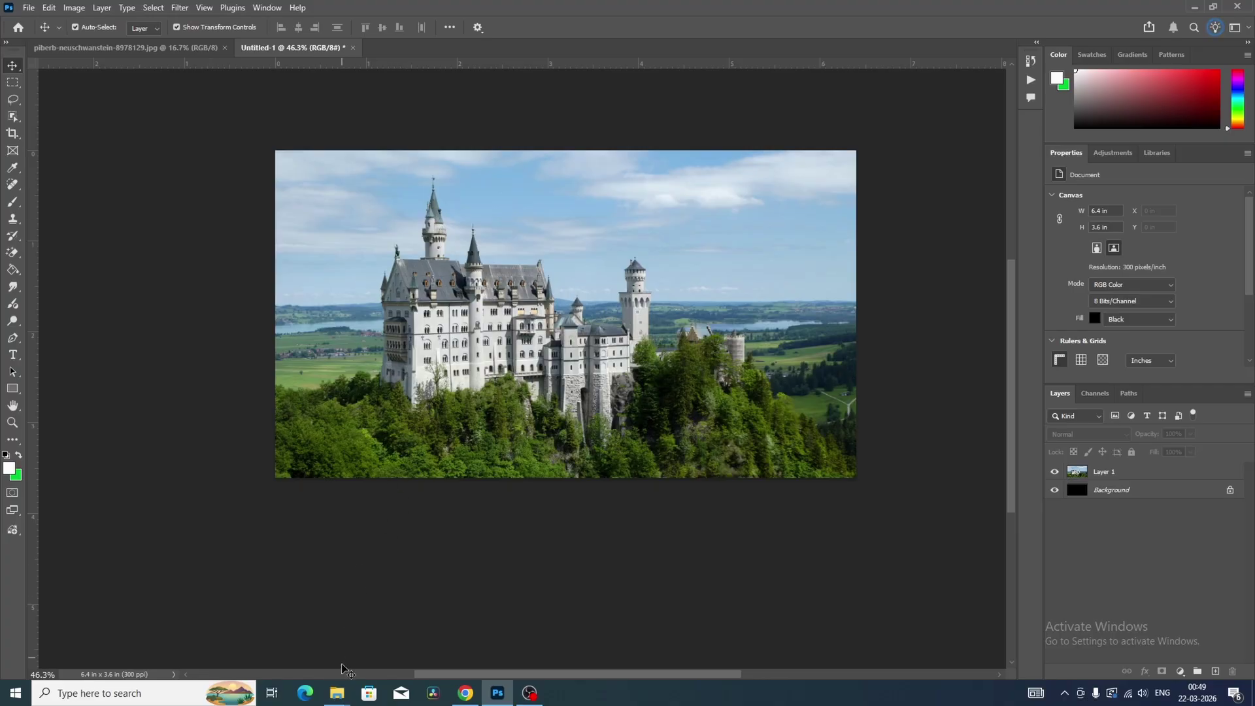
- Open the white grid image Untitled-1.png and place it over the castle photo, aligned to the canvas
{"action": "mouse_move", "coordinate": [354, 683]}
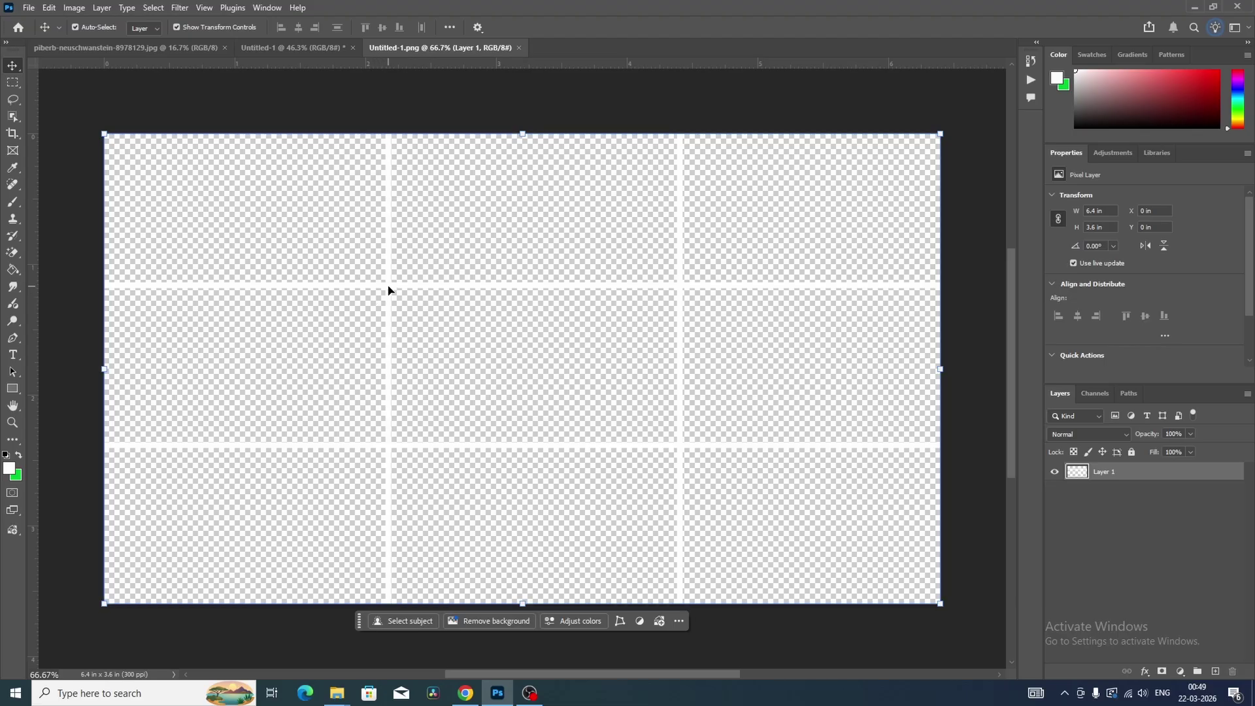
{"action": "left_click_drag", "start_coordinate": [389, 292], "coordinate": [672, 259]}
{"action": "left_click", "coordinate": [675, 600]}
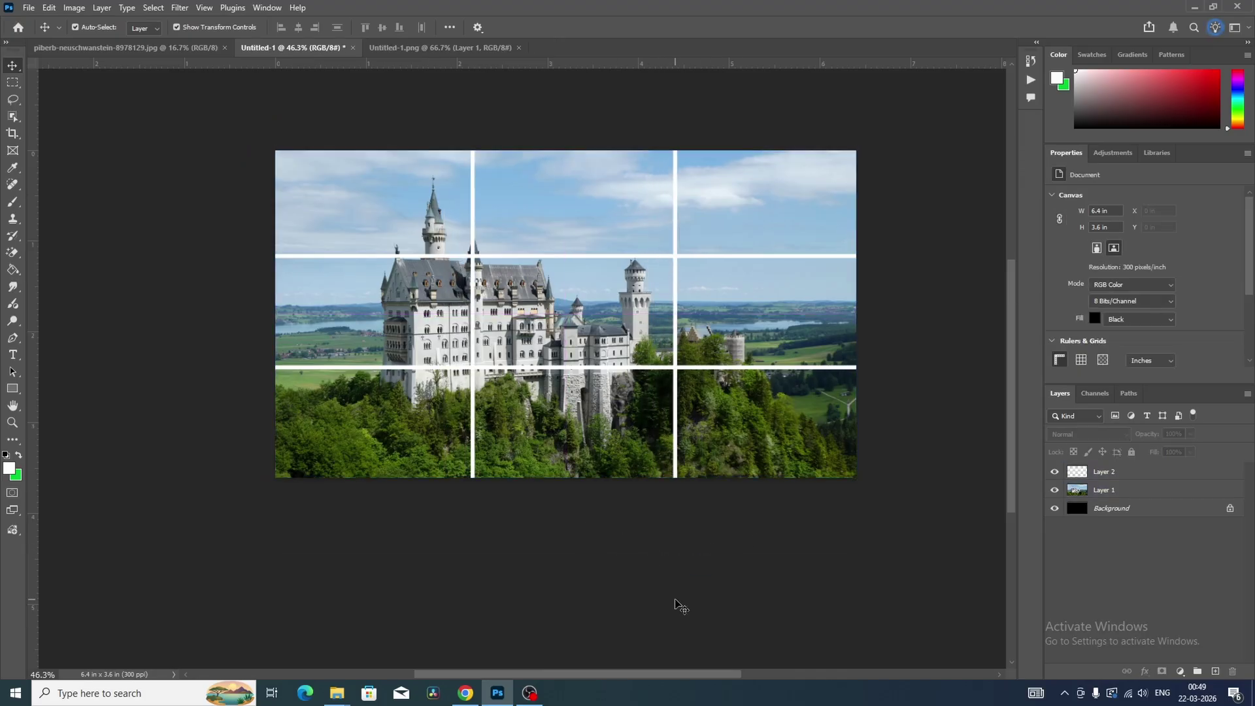
- Examine how the castle and its towers sit against the white grid lines and their four intersections
{"action": "left_click", "coordinate": [538, 229]}
{"action": "scroll", "coordinate": [534, 225], "scroll_direction": "up", "scroll_amount": 1}
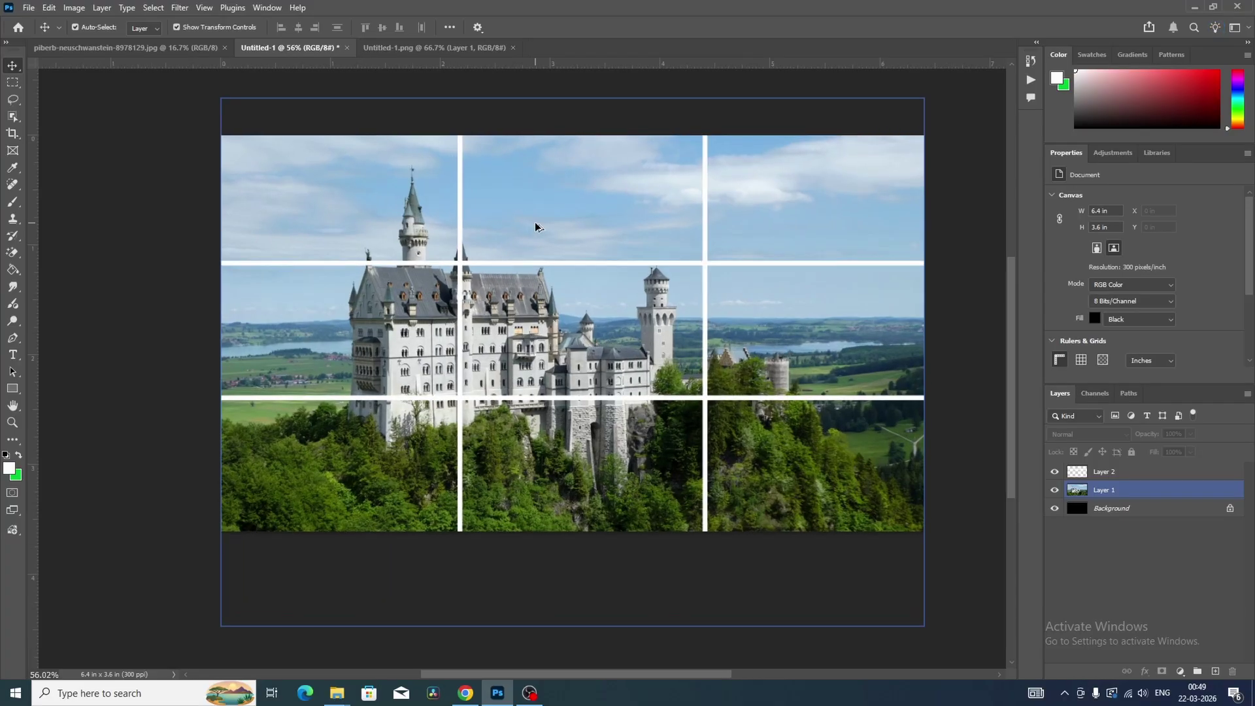
{"action": "scroll", "coordinate": [535, 222], "scroll_direction": "up", "scroll_amount": 1}
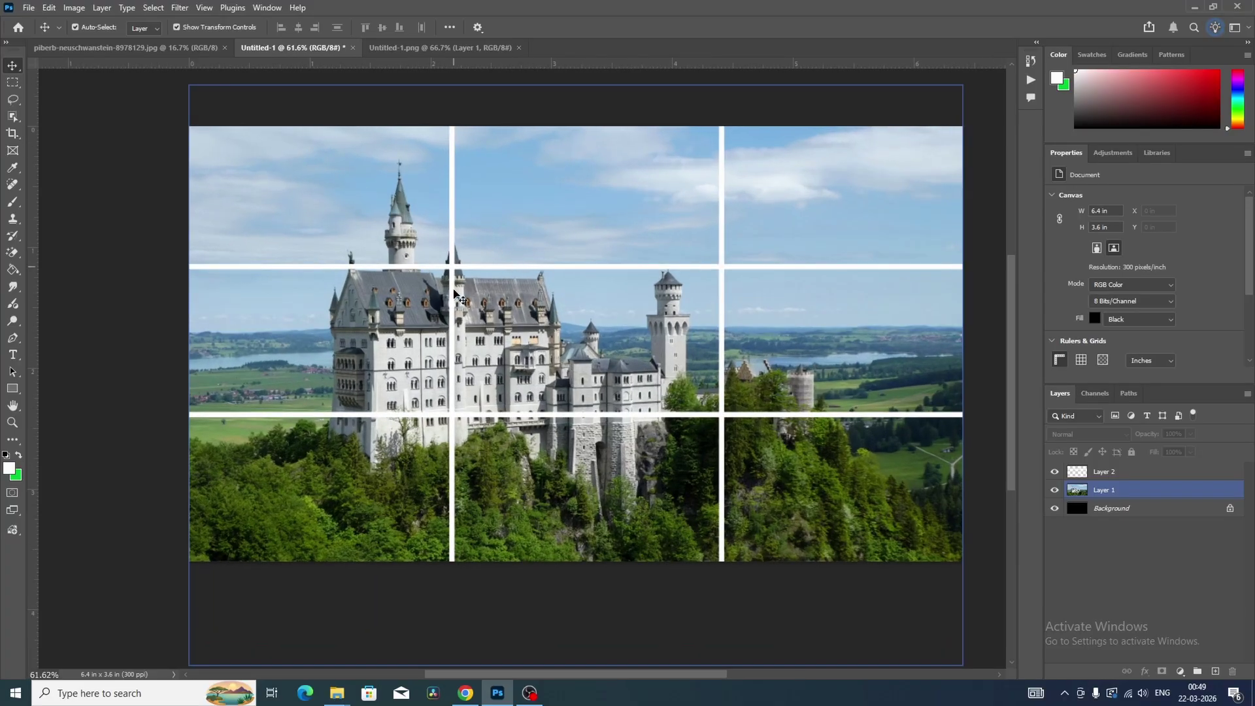
{"action": "left_click", "coordinate": [722, 416]}
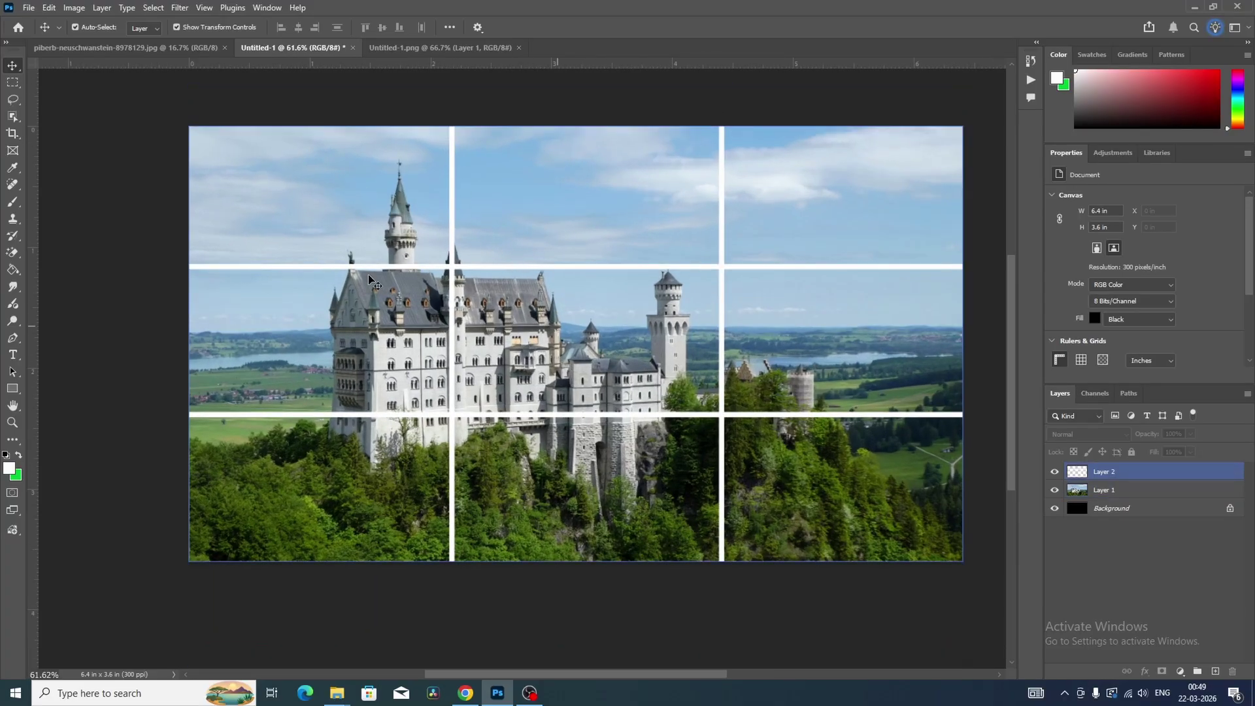
{"action": "left_click", "coordinate": [369, 276]}
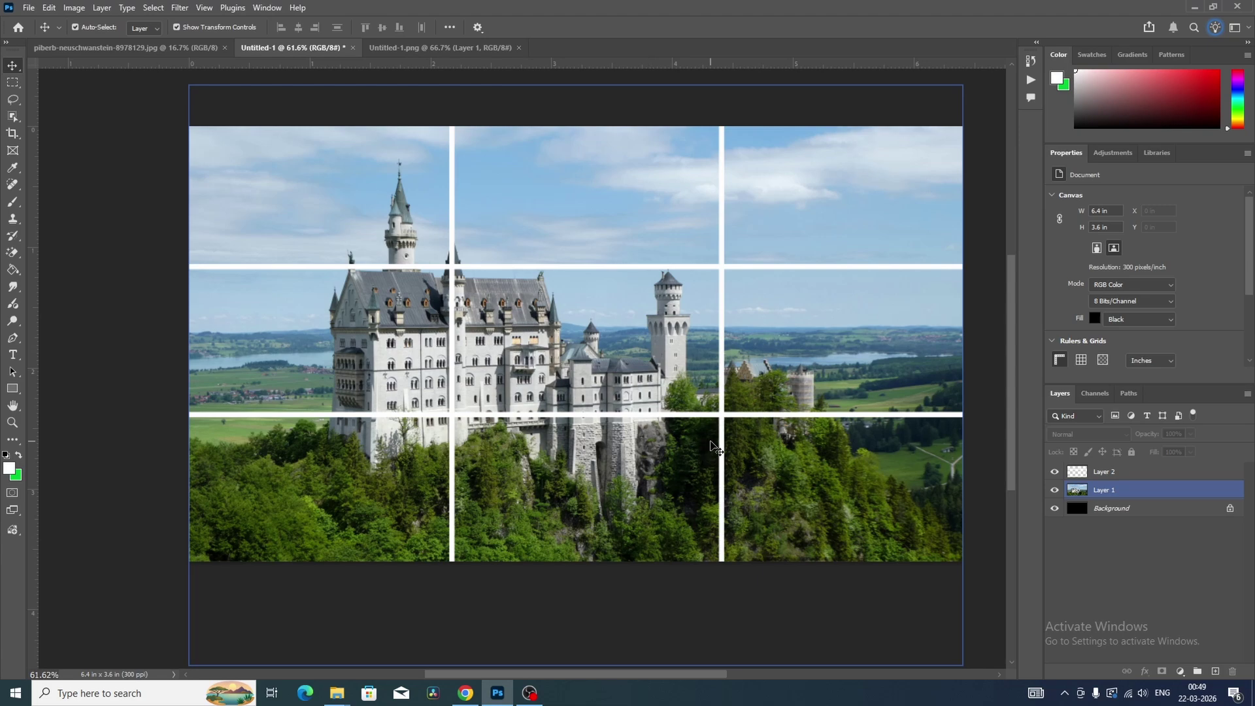
{"action": "left_click", "coordinate": [452, 141]}
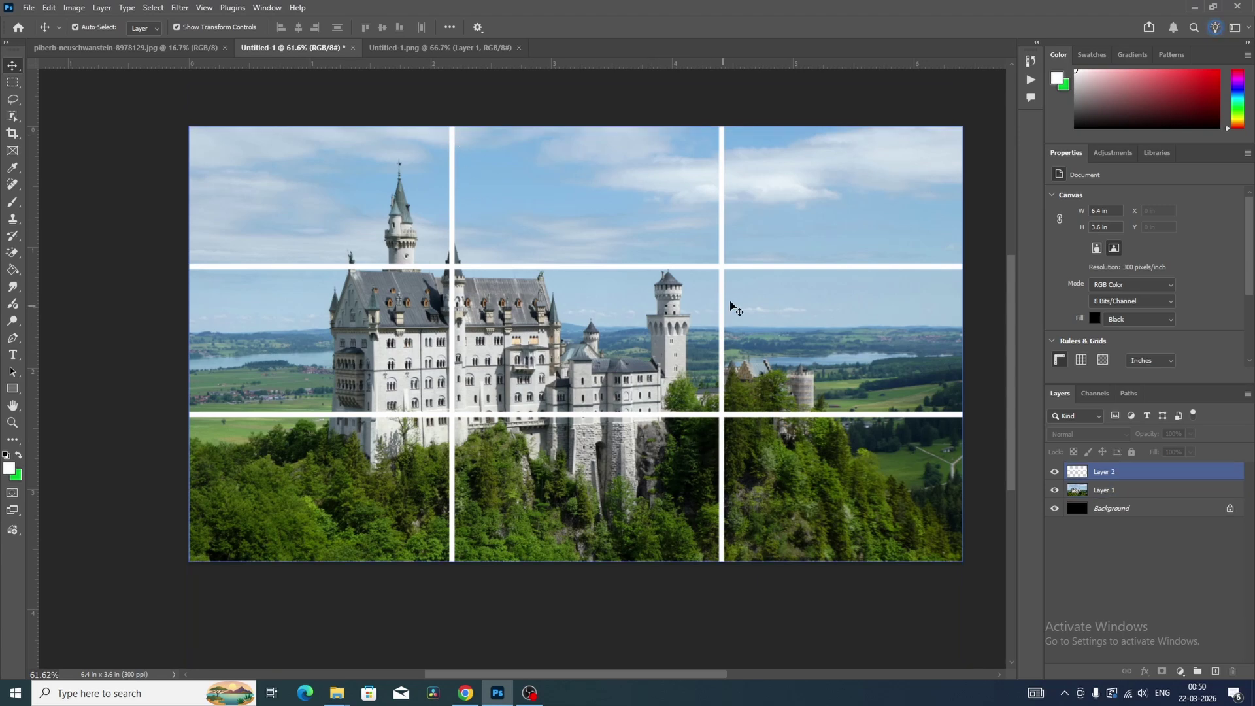
{"action": "left_click", "coordinate": [730, 303]}
{"action": "left_click", "coordinate": [455, 275]}
{"action": "left_click", "coordinate": [731, 264]}
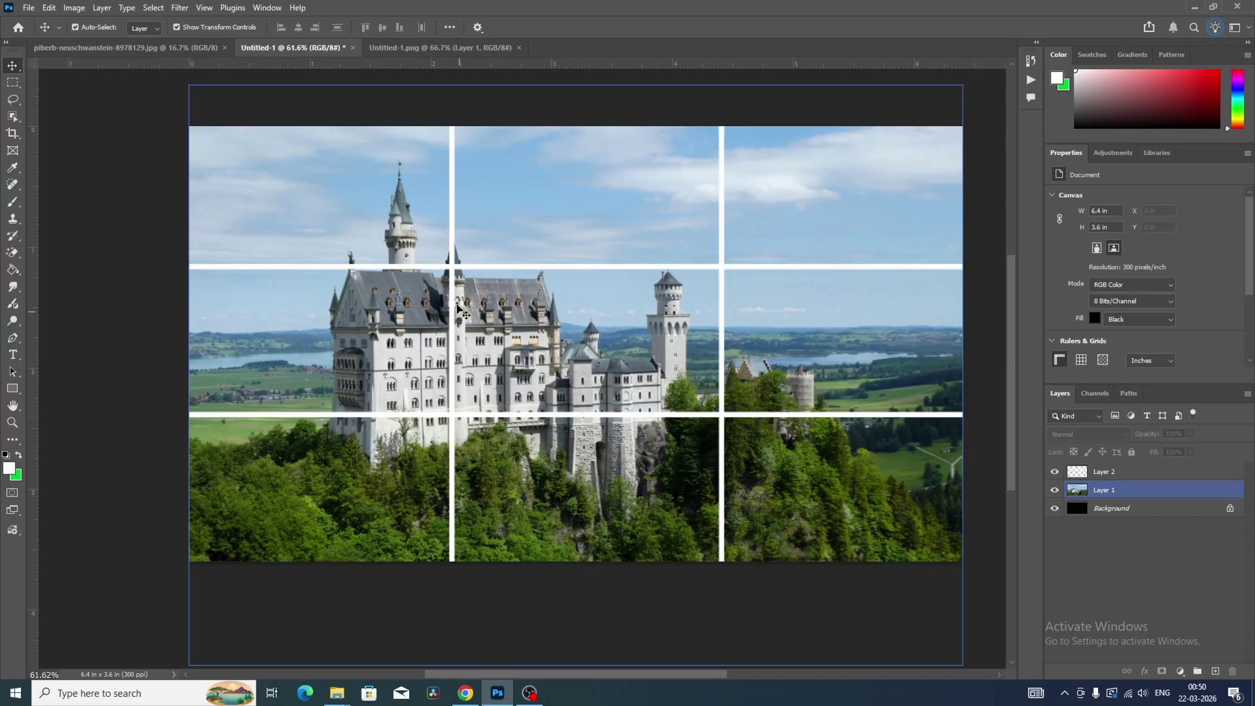
{"action": "left_click", "coordinate": [721, 389]}
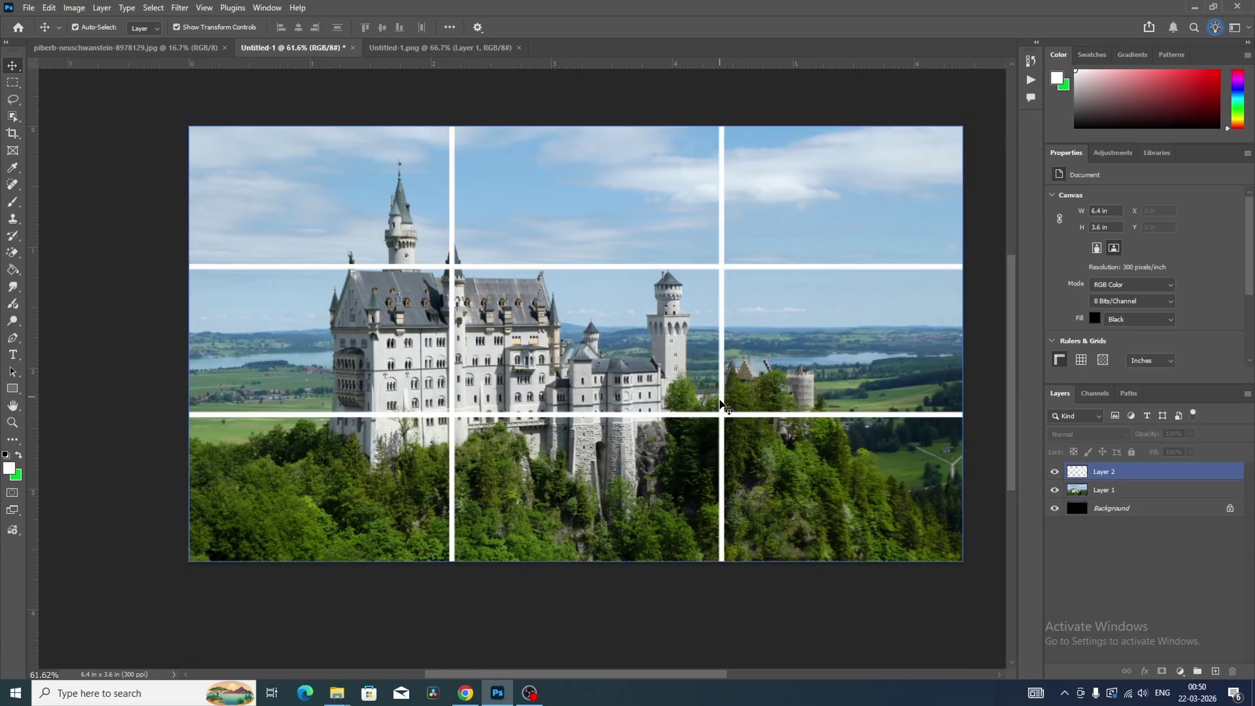
{"action": "left_click", "coordinate": [772, 596]}
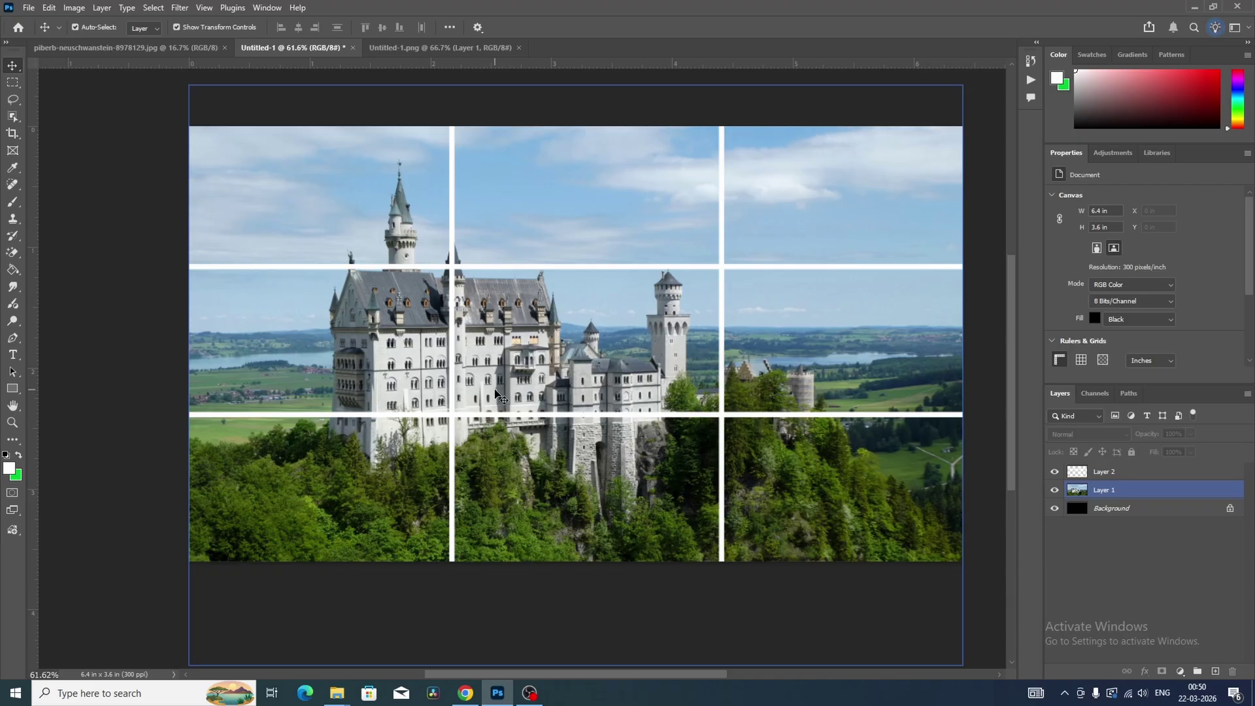
{"action": "left_click", "coordinate": [453, 268]}
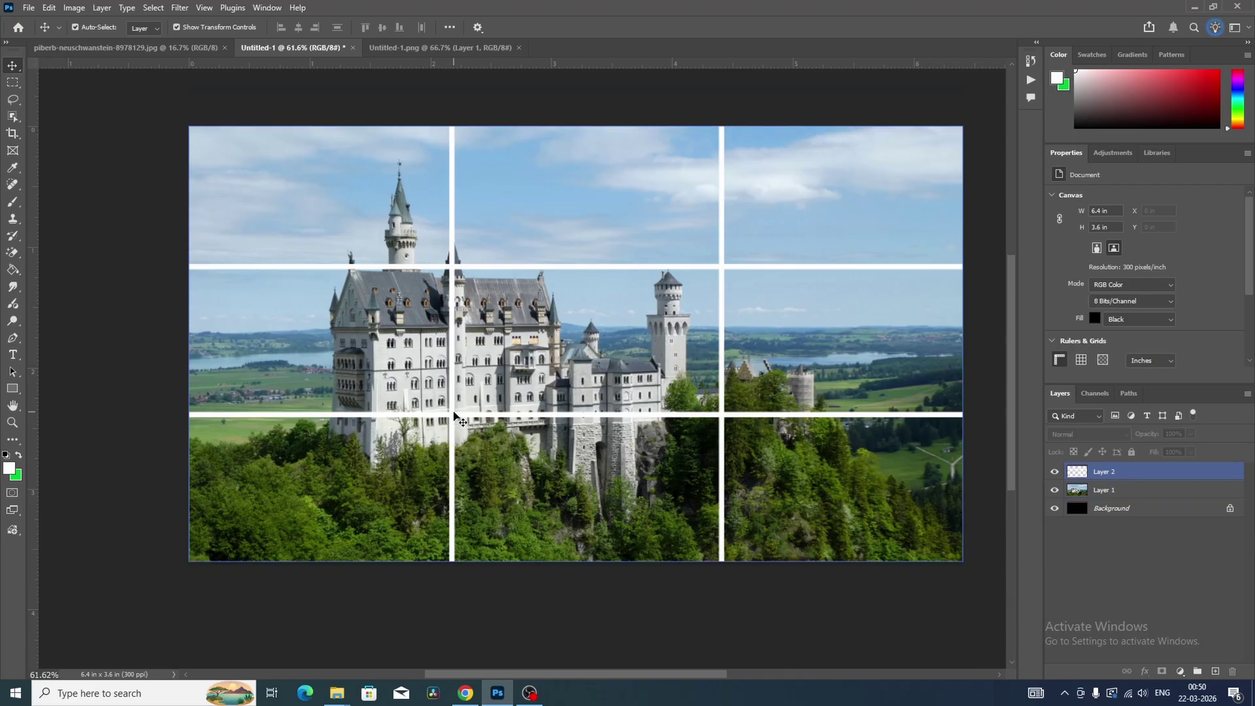
- Compare the castle's towers, main building and side tower with each crossing point of the grid overlay
{"action": "left_click", "coordinate": [461, 277]}
{"action": "left_click", "coordinate": [461, 268]}
{"action": "left_click", "coordinate": [485, 299]}
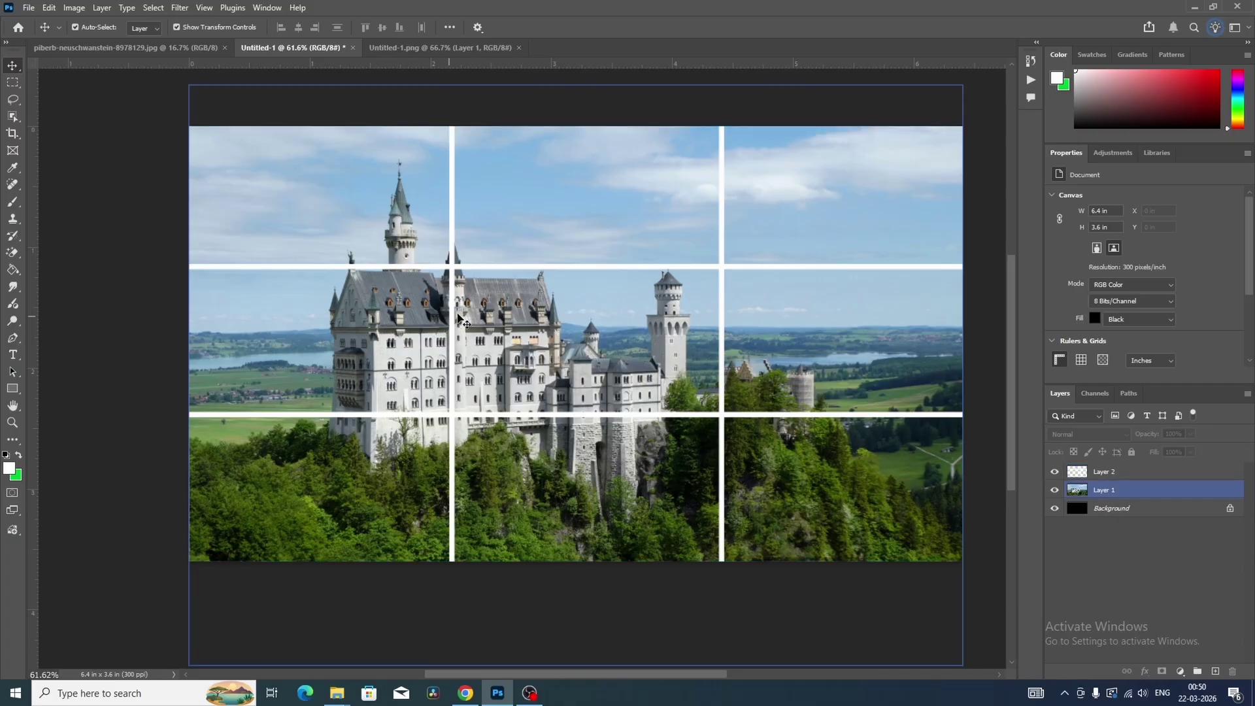
{"action": "left_click", "coordinate": [455, 267]}
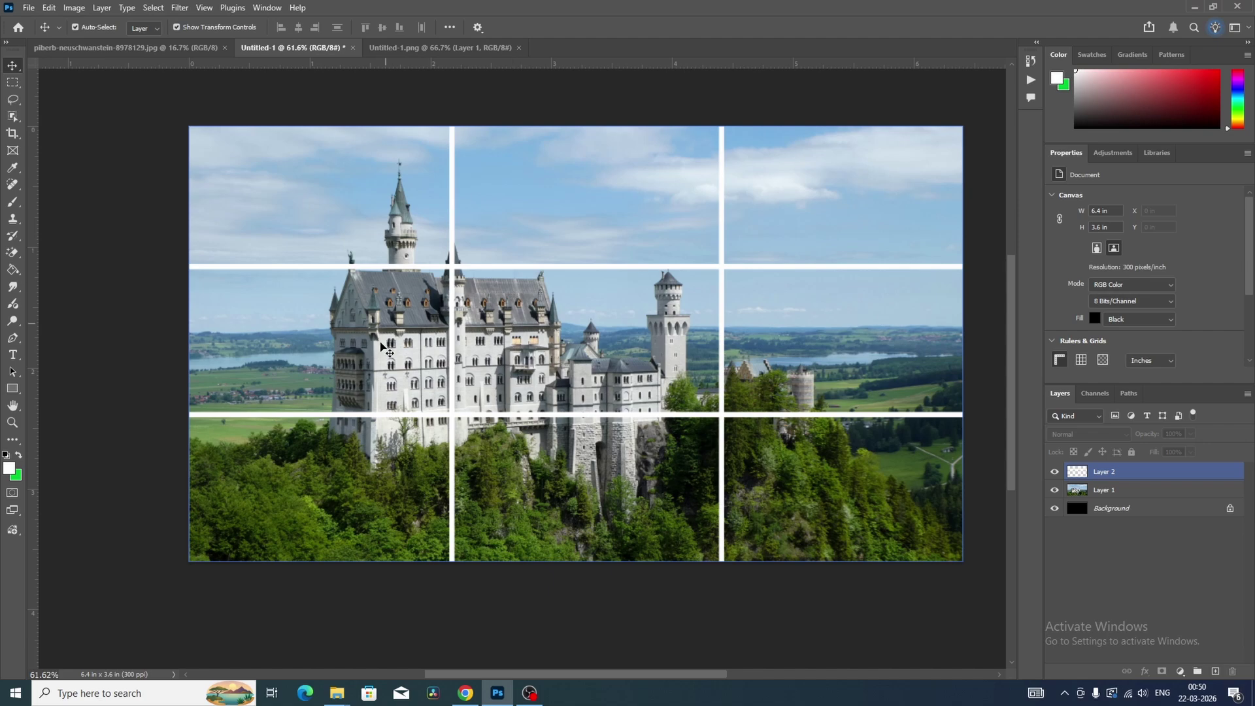
{"action": "left_click", "coordinate": [381, 365]}
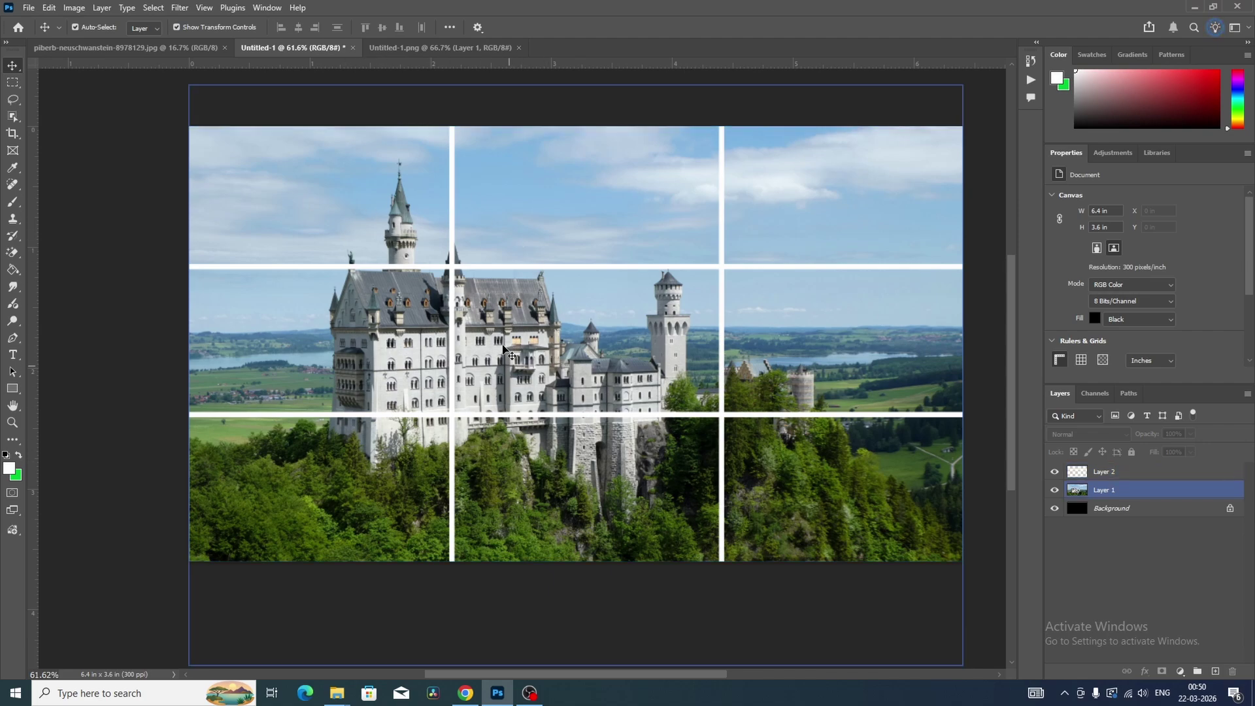
{"action": "left_click", "coordinate": [454, 274]}
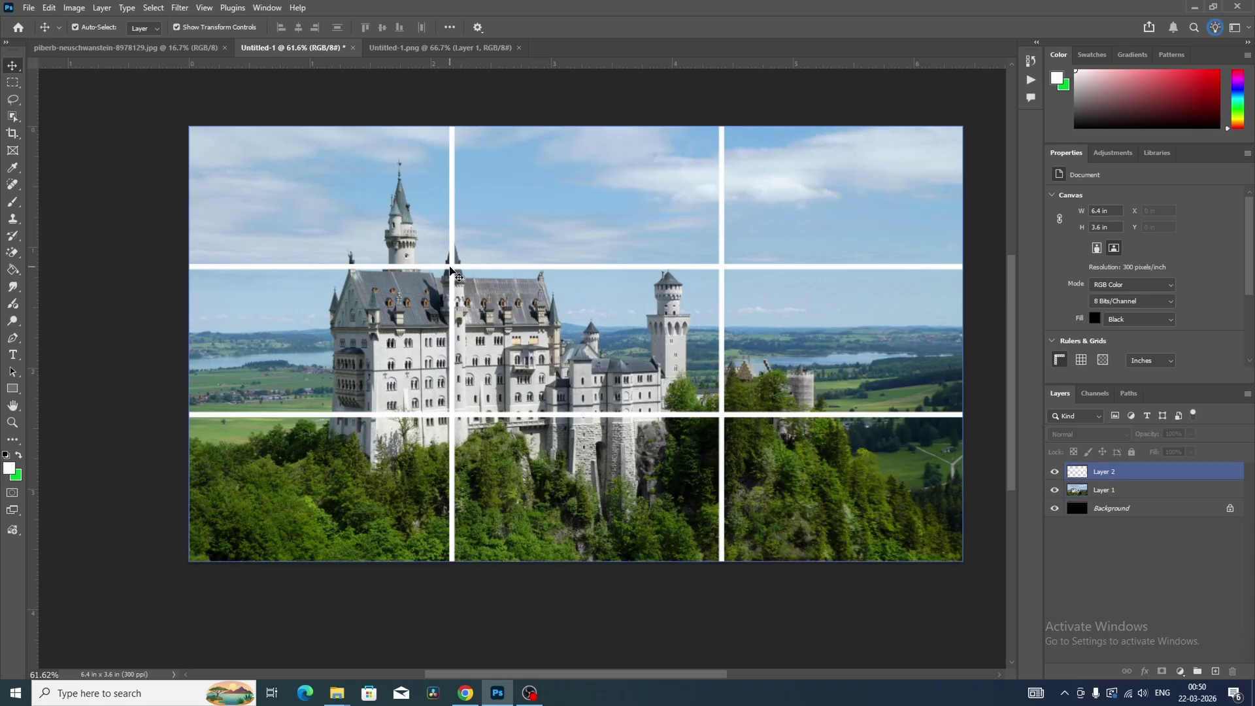
{"action": "left_click", "coordinate": [453, 420]}
{"action": "left_click", "coordinate": [453, 417]}
{"action": "left_click", "coordinate": [589, 363]}
{"action": "left_click", "coordinate": [720, 266]}
{"action": "left_click", "coordinate": [717, 264]}
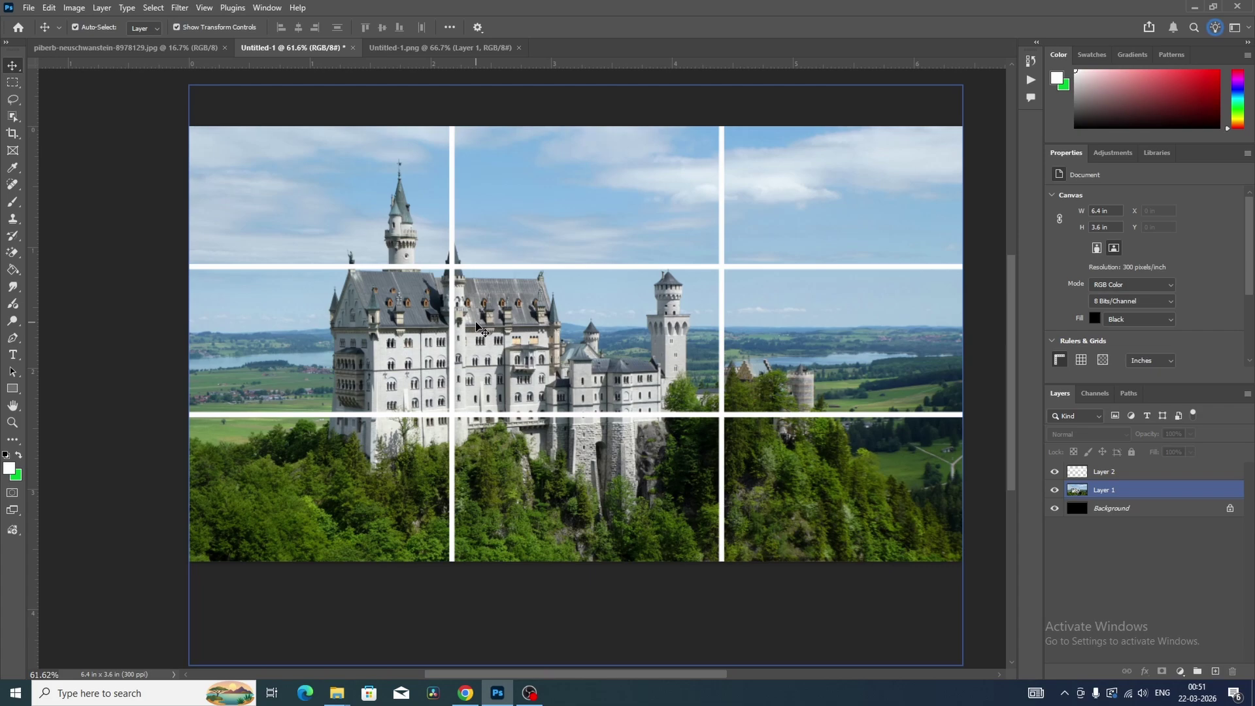
- Reposition the castle photo vertically against the grid to Y -0.1 in, and hide the grid layer
{"action": "left_click_drag", "start_coordinate": [477, 334], "coordinate": [487, 255]}
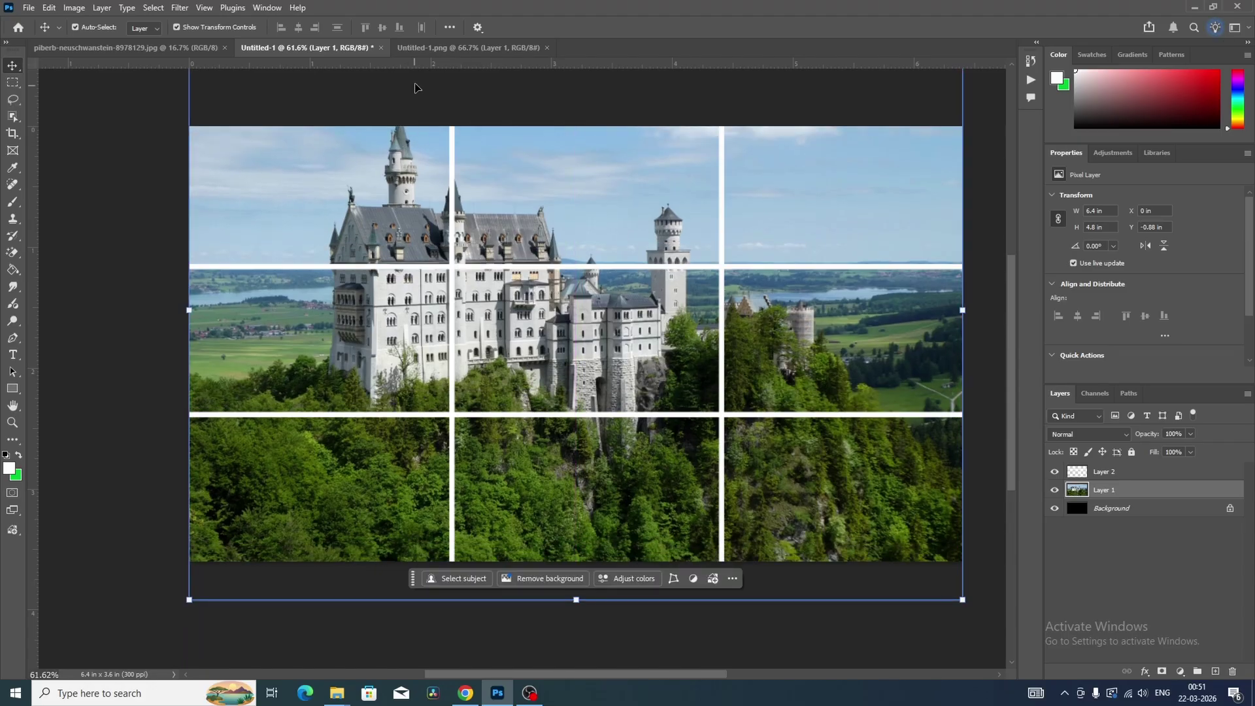
{"action": "left_click_drag", "start_coordinate": [505, 316], "coordinate": [483, 384]}
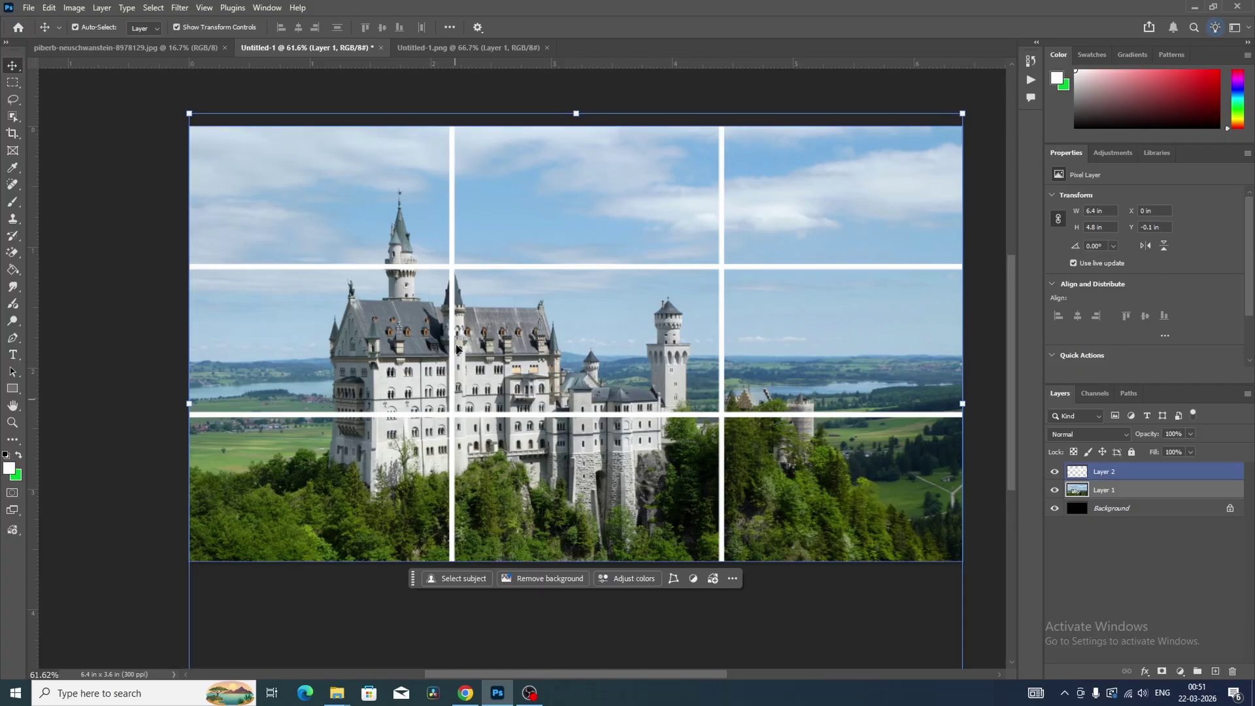
{"action": "left_click", "coordinate": [1055, 474]}
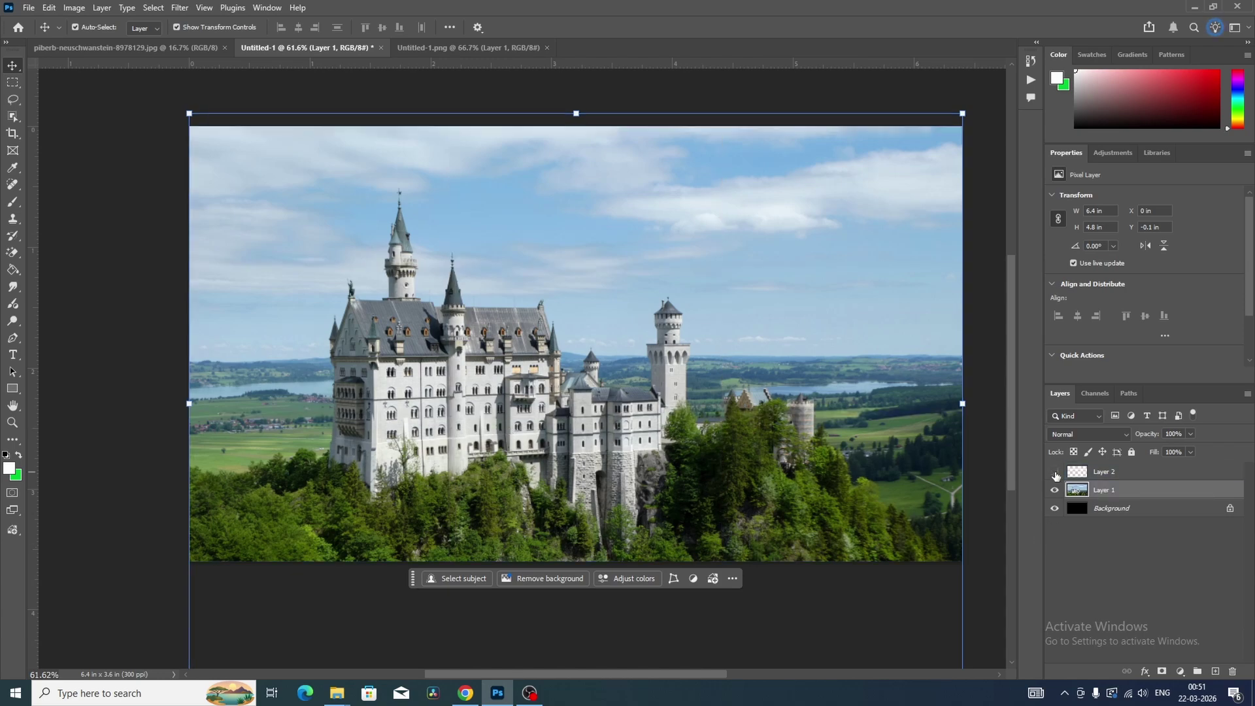
{"action": "left_click", "coordinate": [834, 652]}
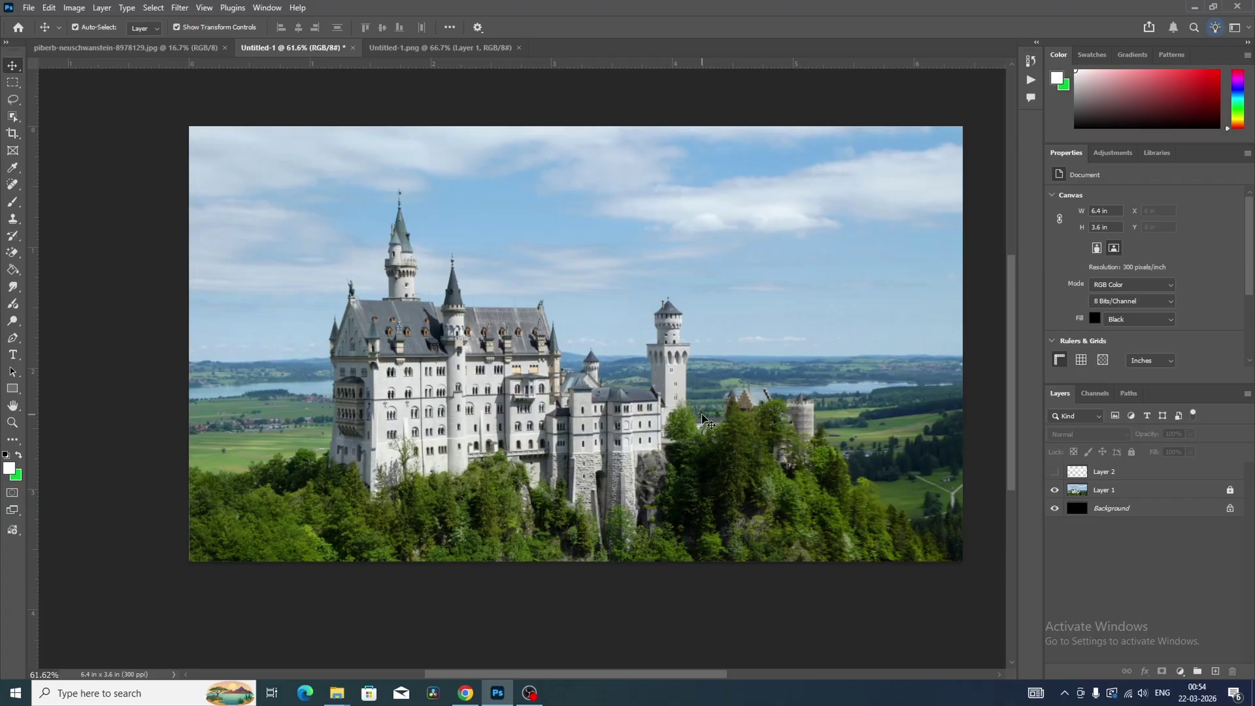
- Switch to the Manglish page in the browser, write "നിങ്ങൾ ഇതുവരെ കാണാത്ത കാഴ്ച്ച", and copy it as FML
{"action": "key", "text": "alt+Tab"}
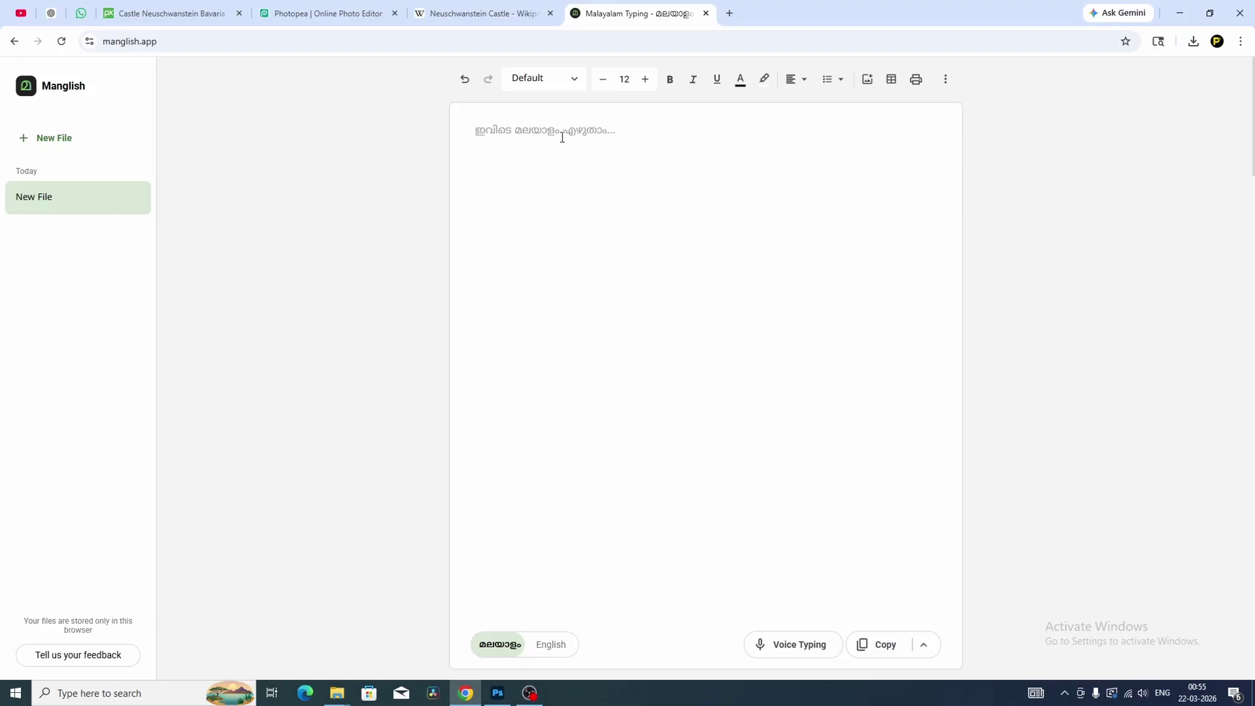
{"action": "type", "text": "നിങ്ങൾ ഇതുവരെ കാണാത്ത കാഴ്ച്ച"}
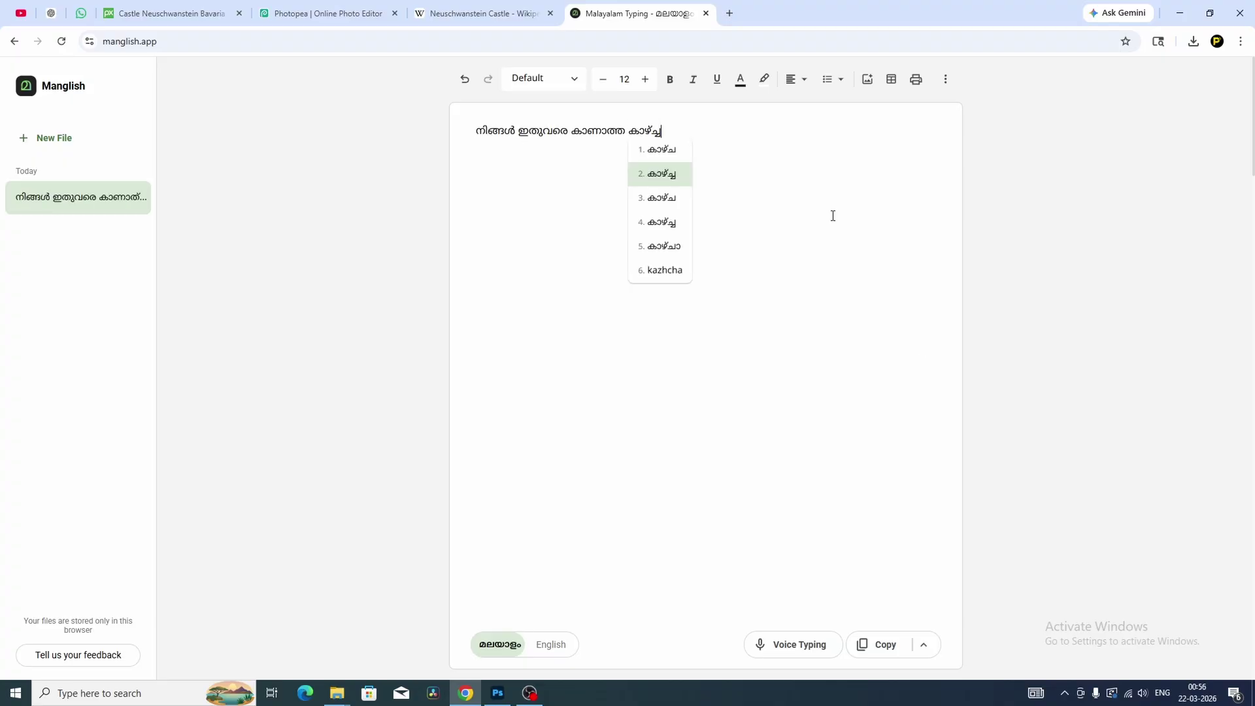
{"action": "left_click", "coordinate": [923, 645]}
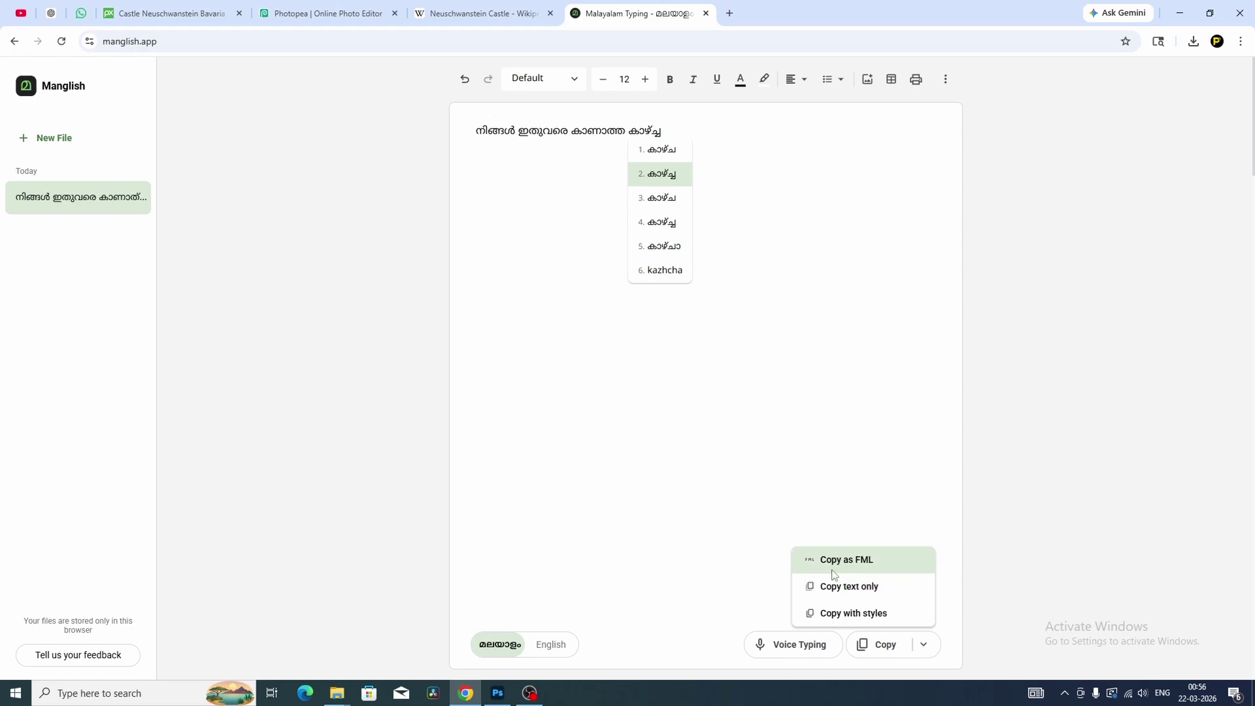
{"action": "left_click", "coordinate": [868, 571]}
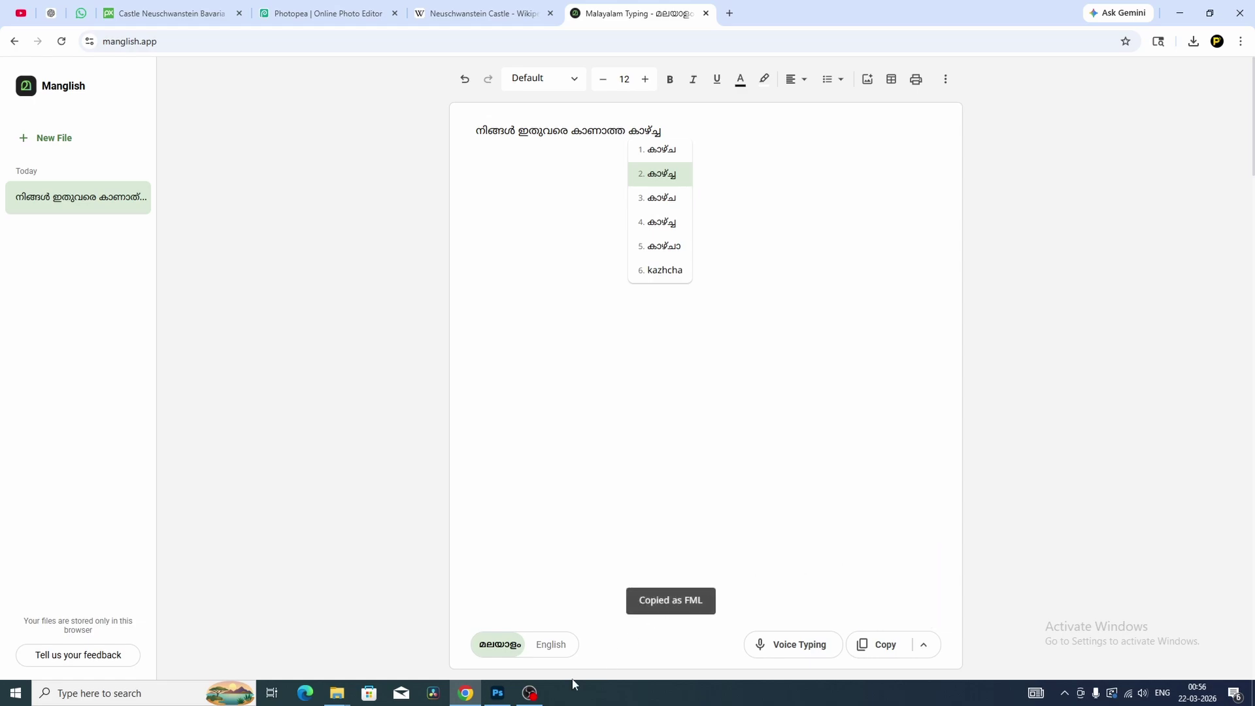
- Switch to Photoshop and paste the copied FML text as a new text layer in the sky above the castle
{"action": "left_click", "coordinate": [498, 693]}
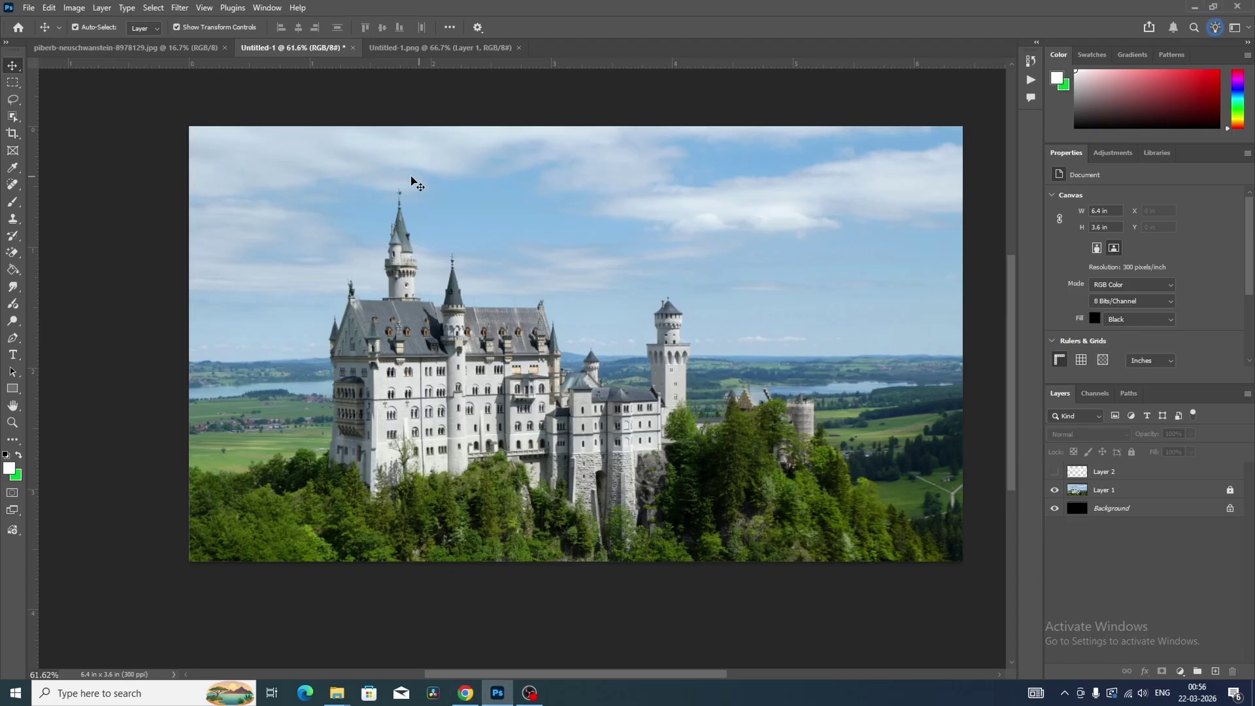
{"action": "left_click", "coordinate": [13, 355]}
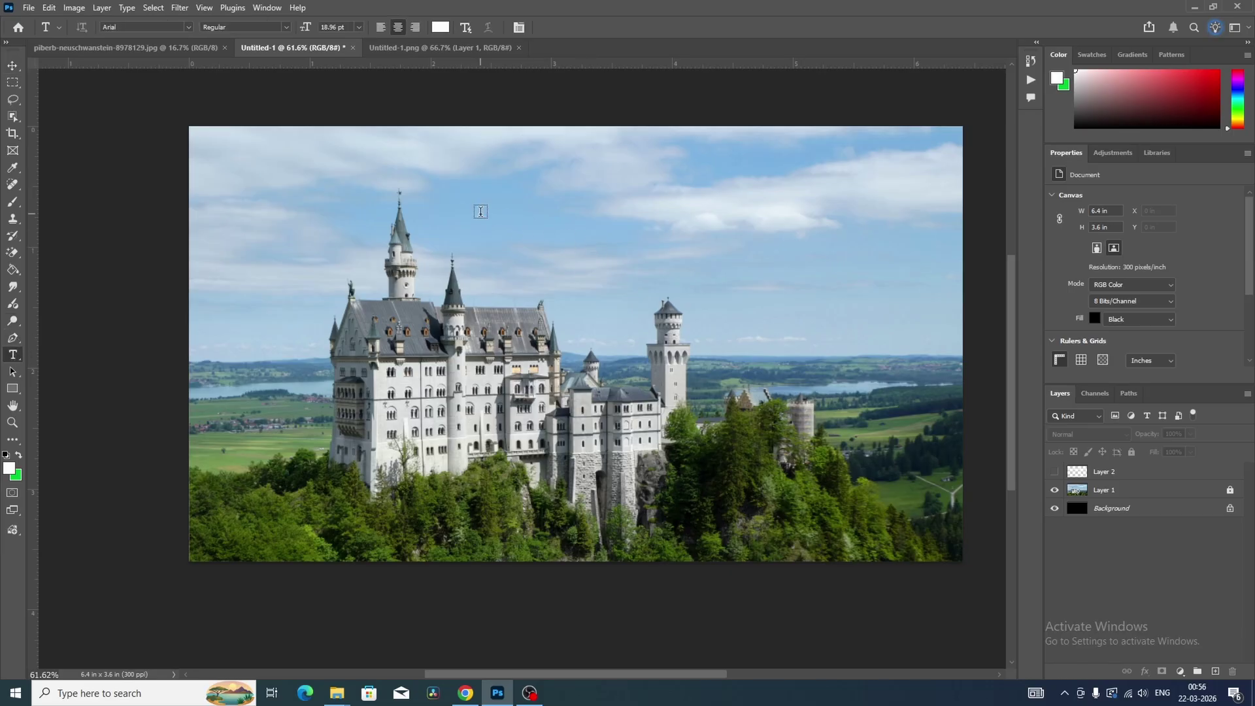
{"action": "left_click", "coordinate": [481, 211]}
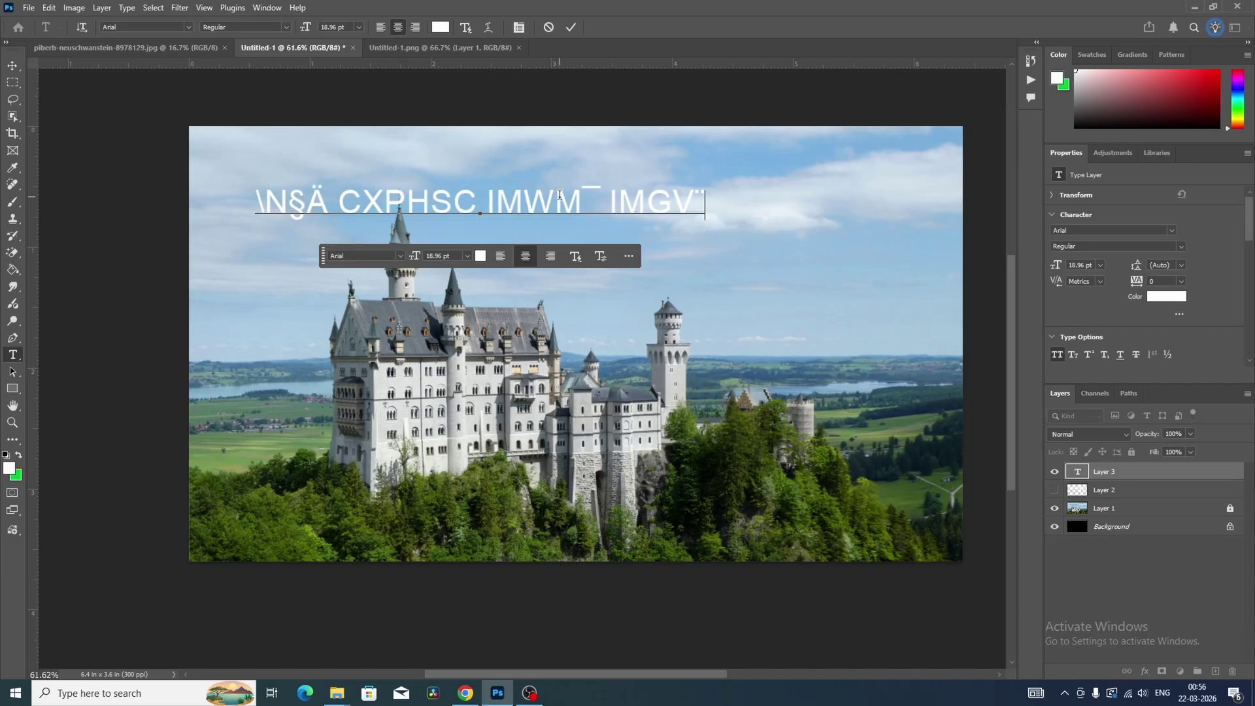
{"action": "key", "text": "ctrl+Return"}
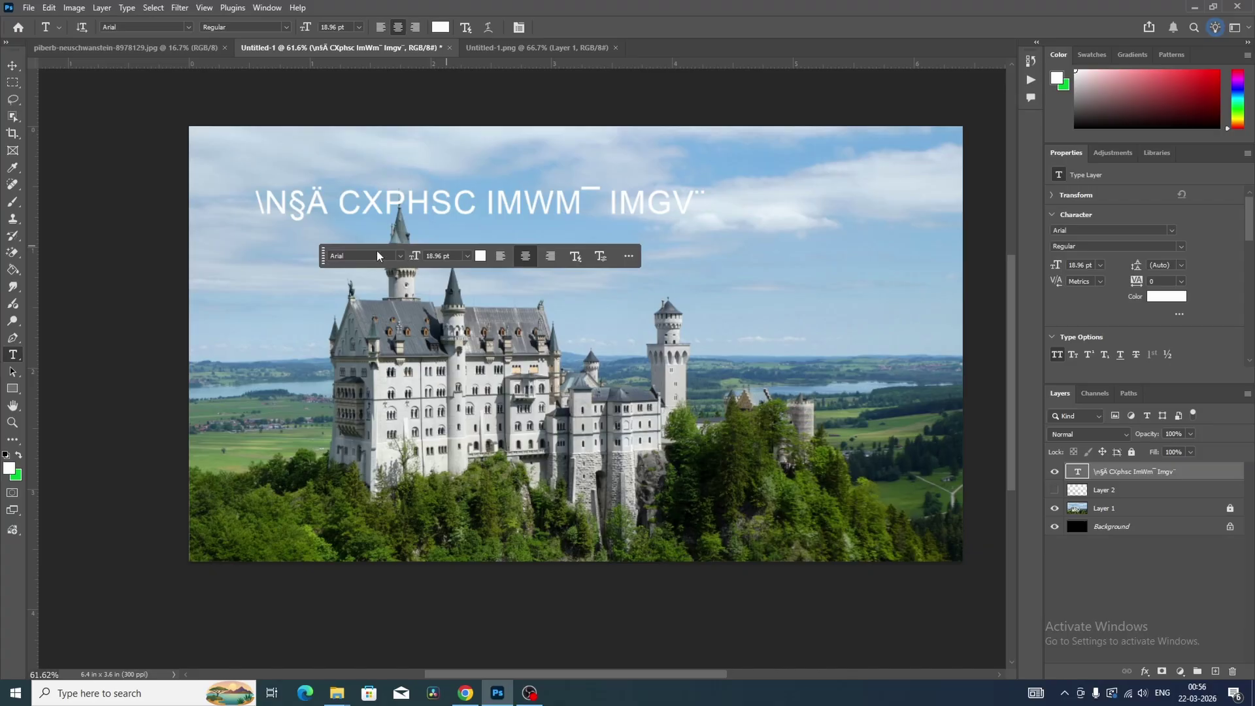
- Set the title's font to FML-TTSugatha Bold and move it toward the middle of the sky
{"action": "left_click", "coordinate": [189, 27]}
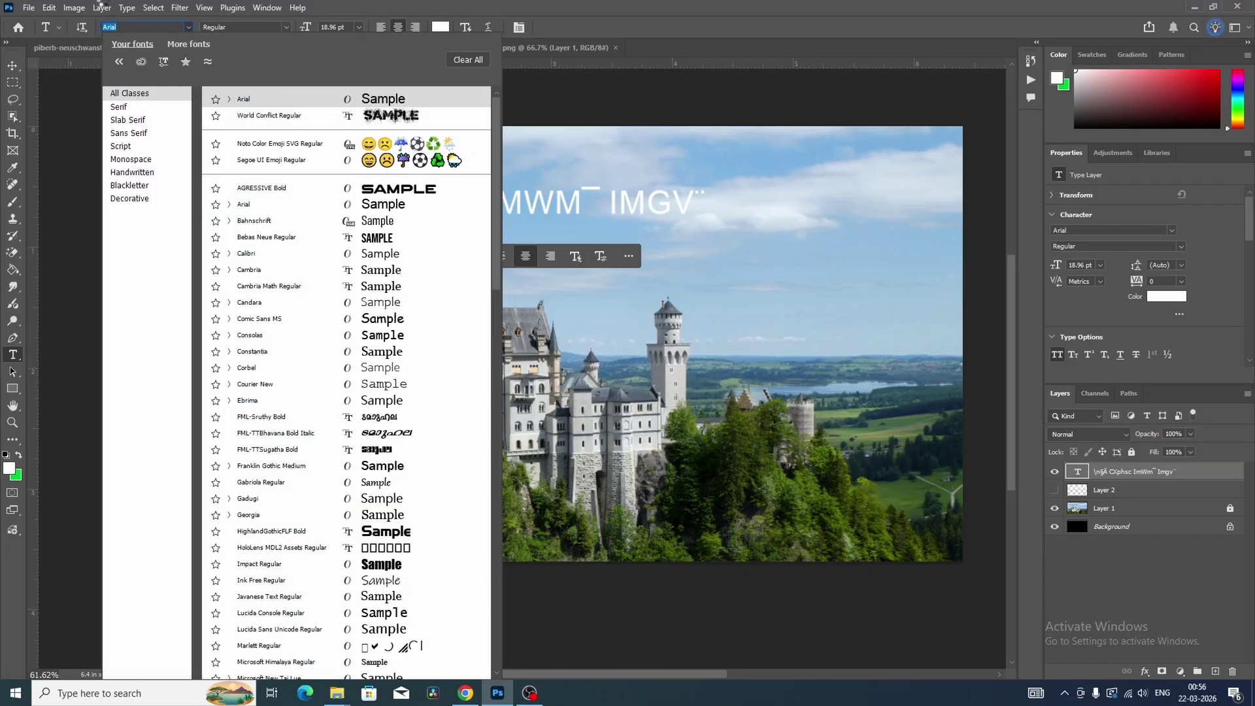
{"action": "type", "text": "fml"}
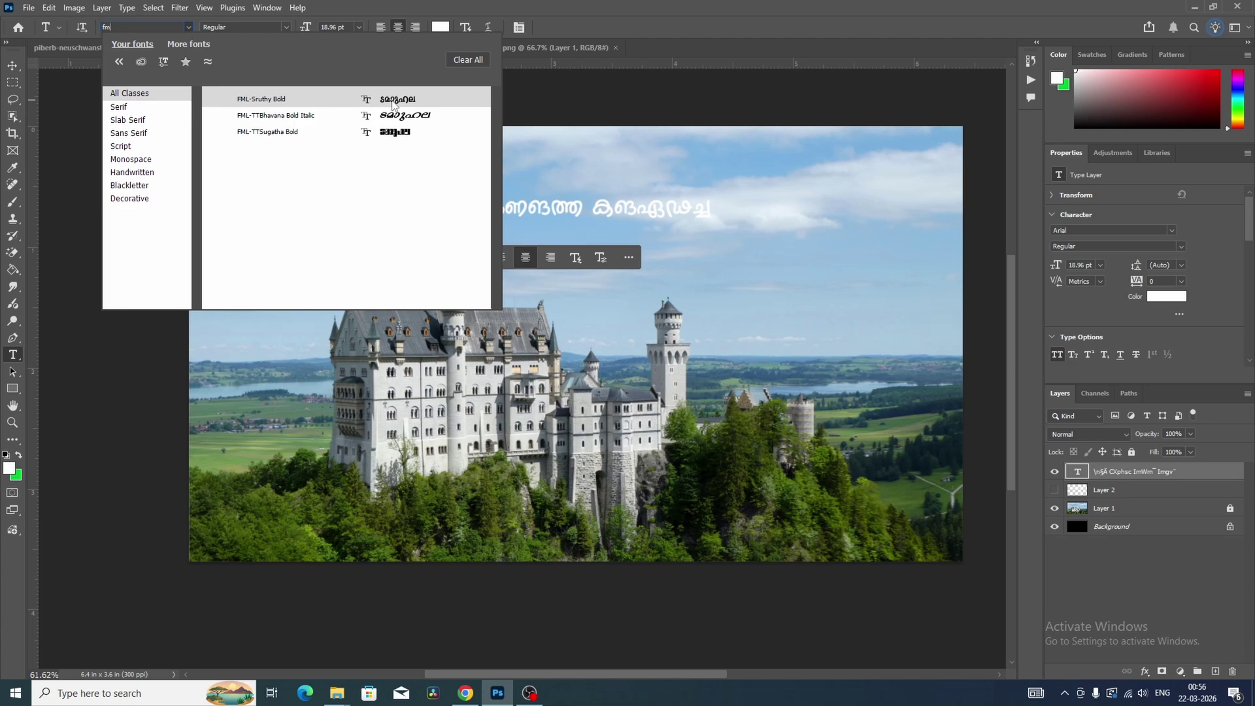
{"action": "left_click", "coordinate": [394, 135]}
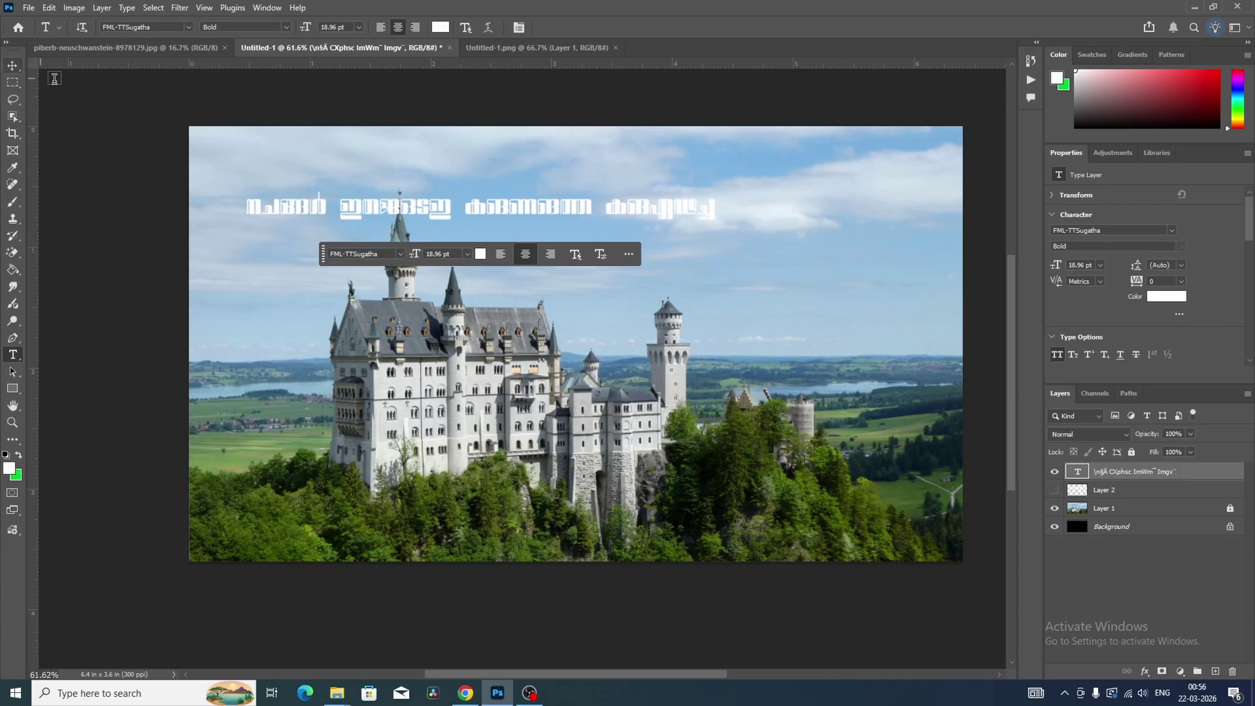
{"action": "left_click", "coordinate": [12, 66]}
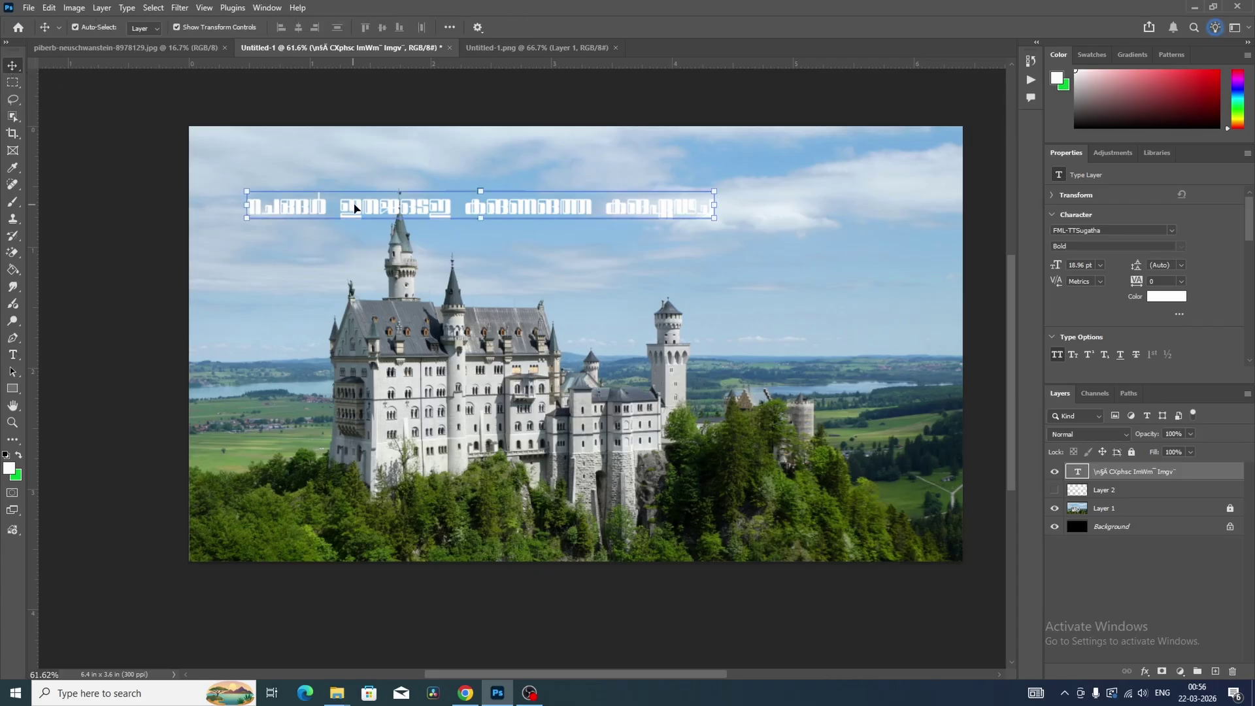
{"action": "left_click_drag", "start_coordinate": [355, 208], "coordinate": [438, 235]}
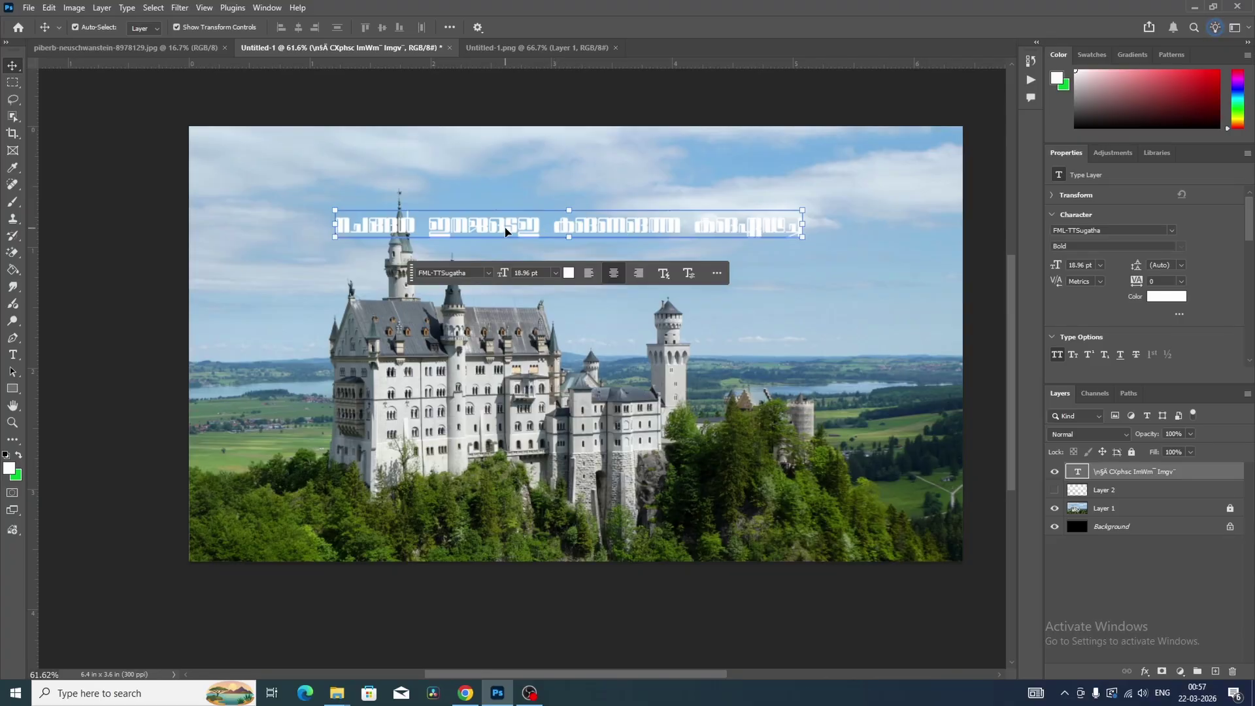
- Turn off All Caps for the title so the FML characters form proper Malayalam text
{"action": "key", "text": "t"}
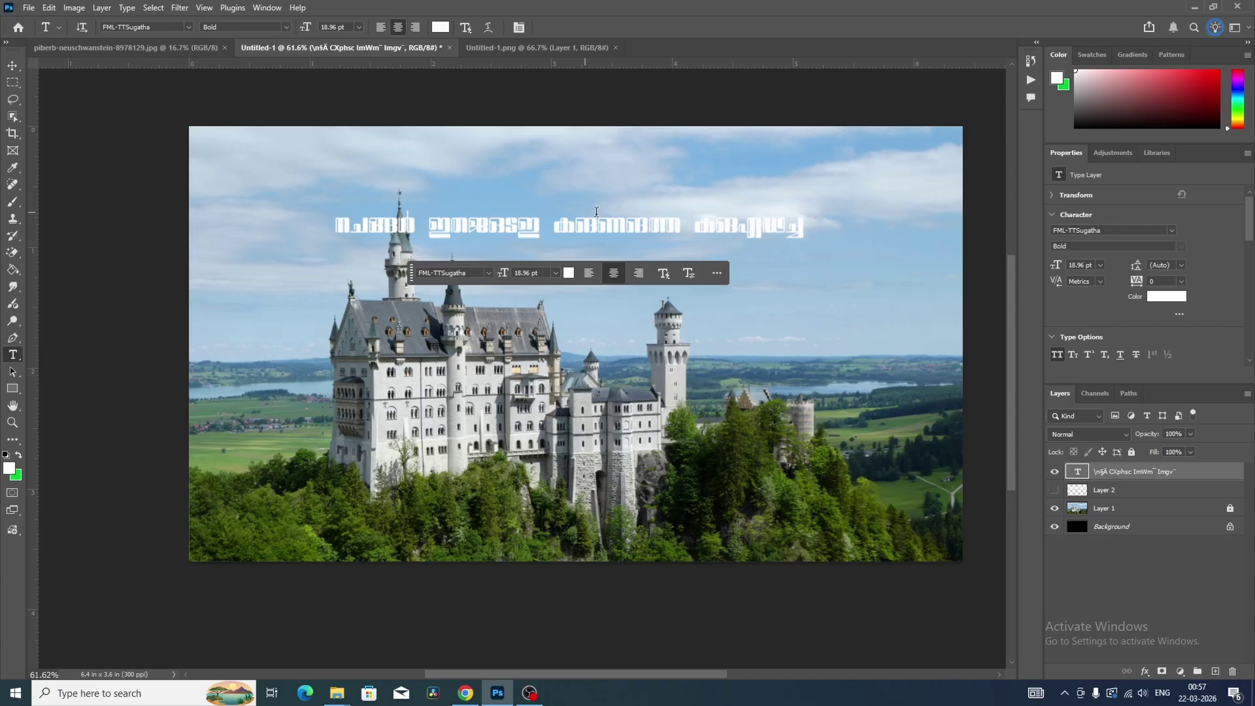
{"action": "left_click", "coordinate": [518, 28]}
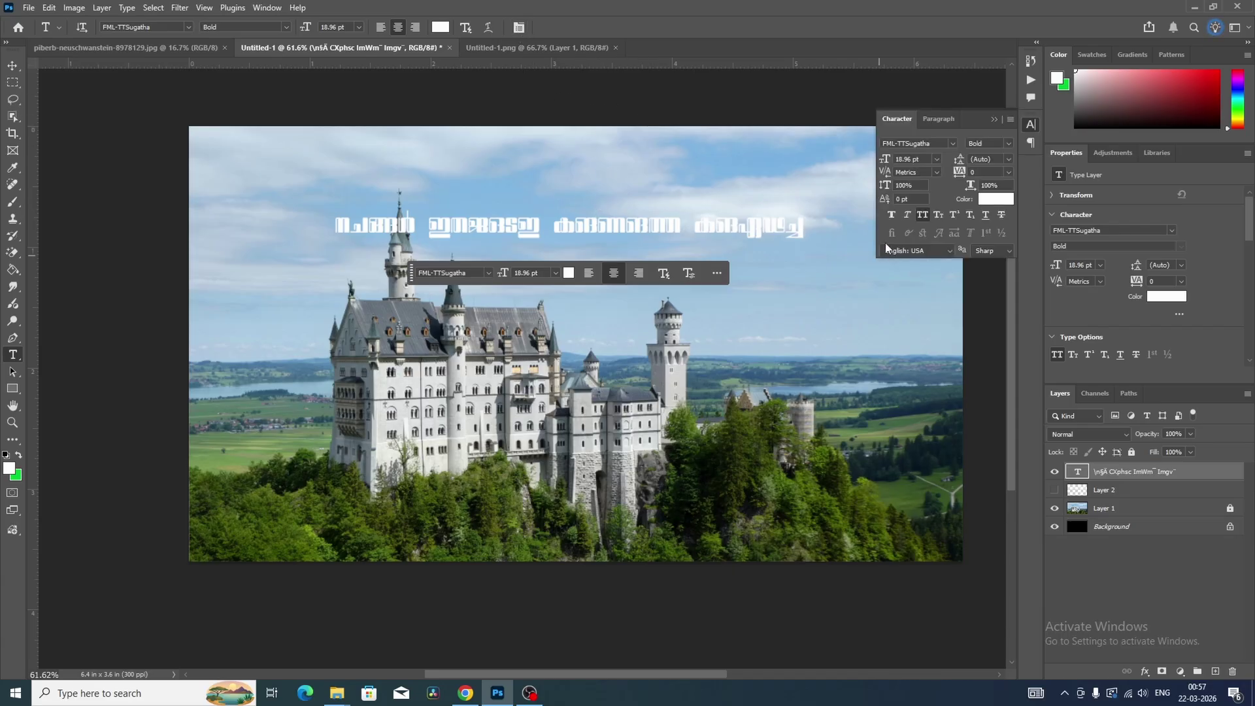
{"action": "left_click", "coordinate": [924, 215]}
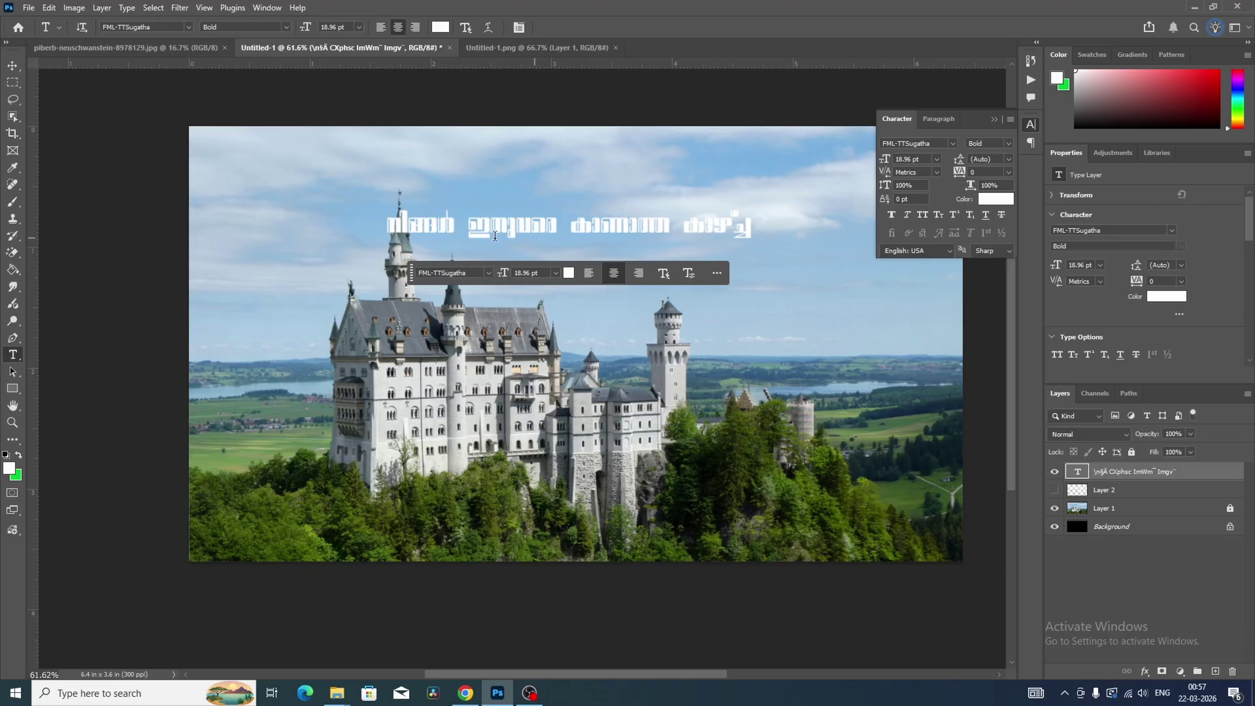
{"action": "left_click", "coordinate": [992, 119]}
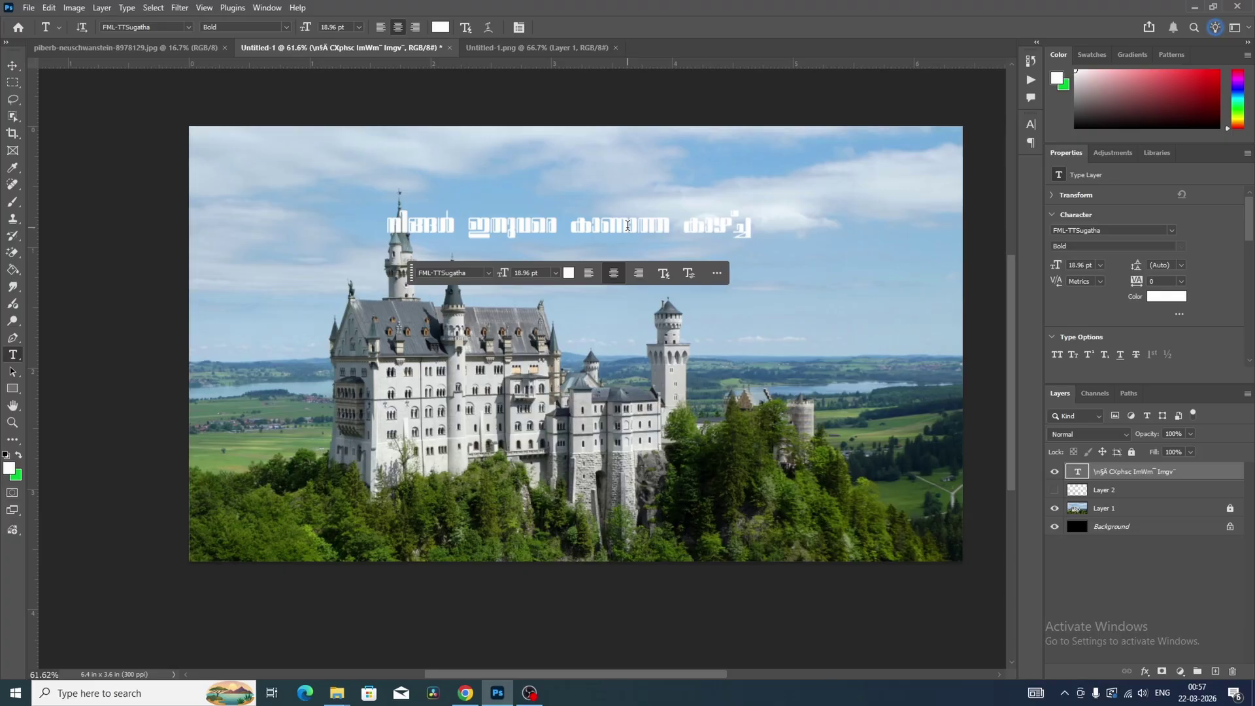
- Set the title's size to 36 pt and move it slightly higher in the sky
{"action": "left_click", "coordinate": [528, 275]}
{"action": "type", "text": "36"}
{"action": "key", "text": "Return"}
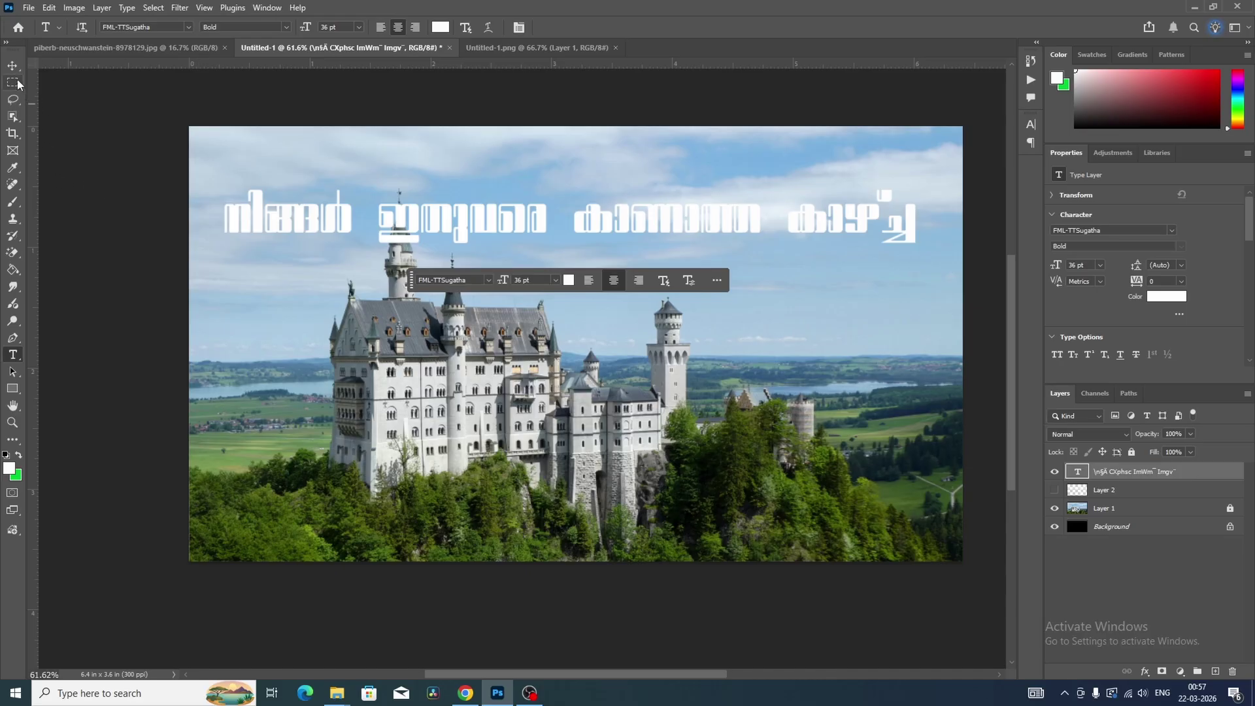
{"action": "left_click", "coordinate": [13, 65]}
{"action": "left_click_drag", "start_coordinate": [579, 221], "coordinate": [577, 210]}
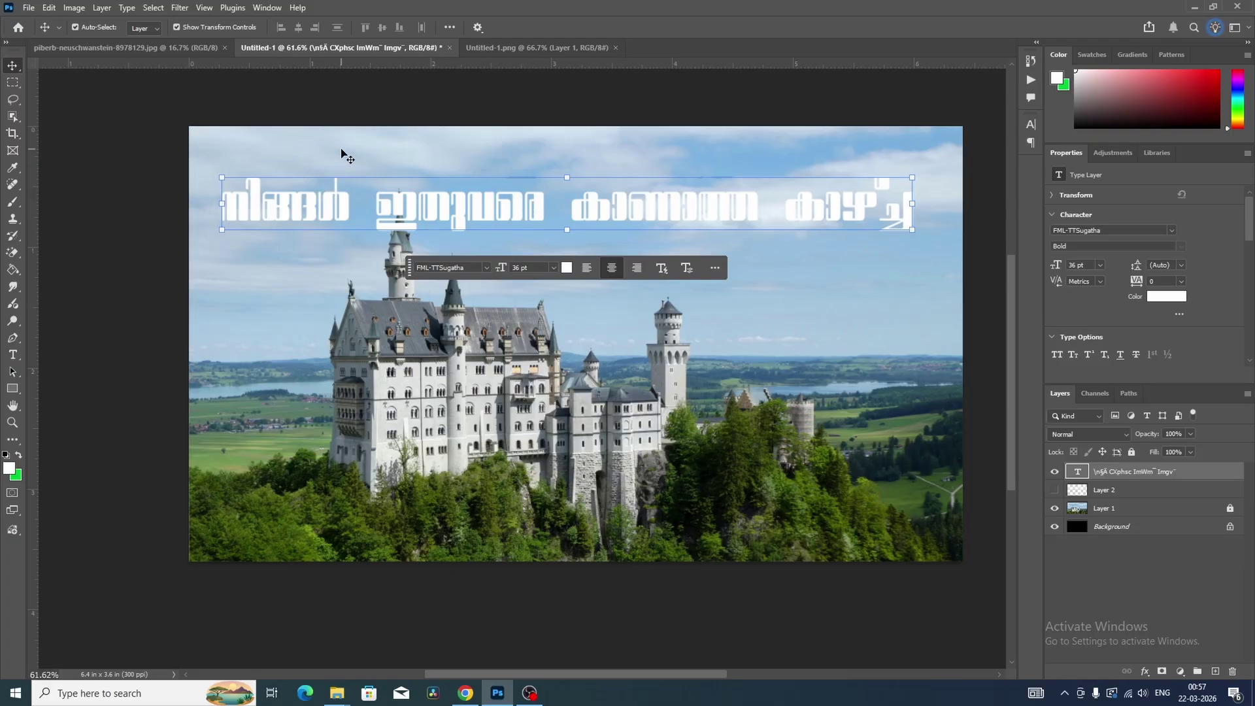
- Change the Malayalam title's text color to black (000000)
{"action": "left_click", "coordinate": [566, 268]}
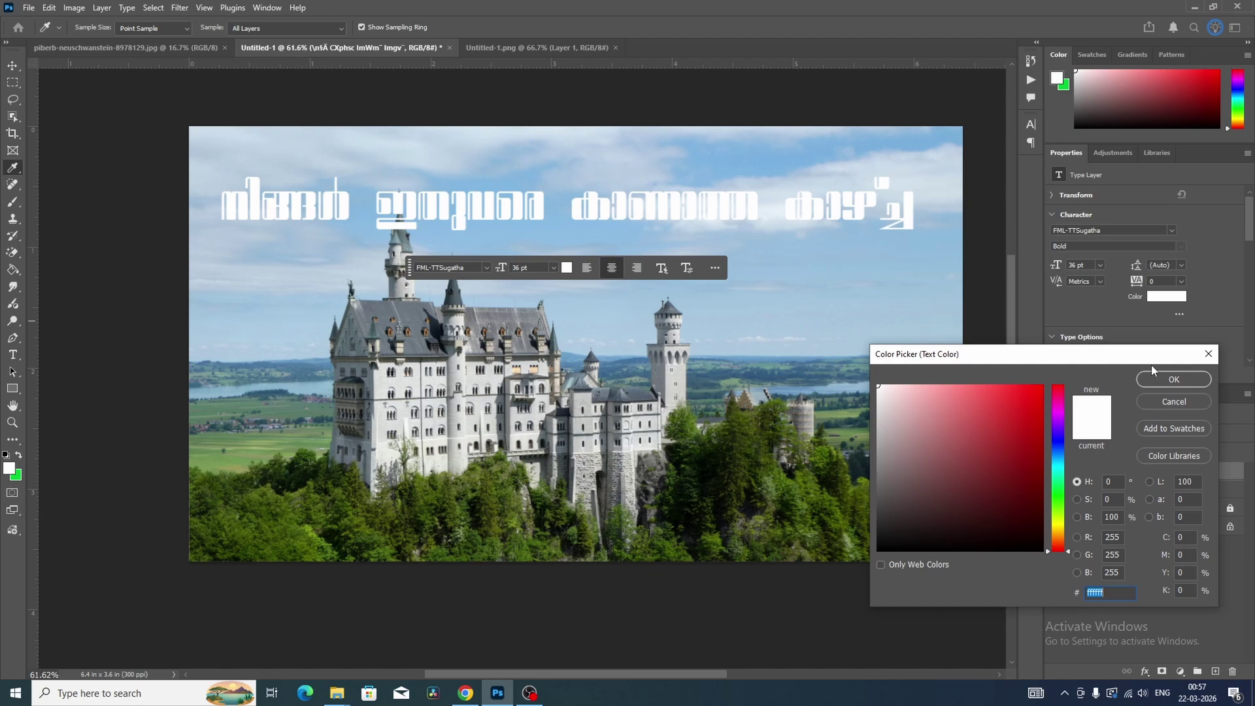
{"action": "left_click", "coordinate": [1208, 354]}
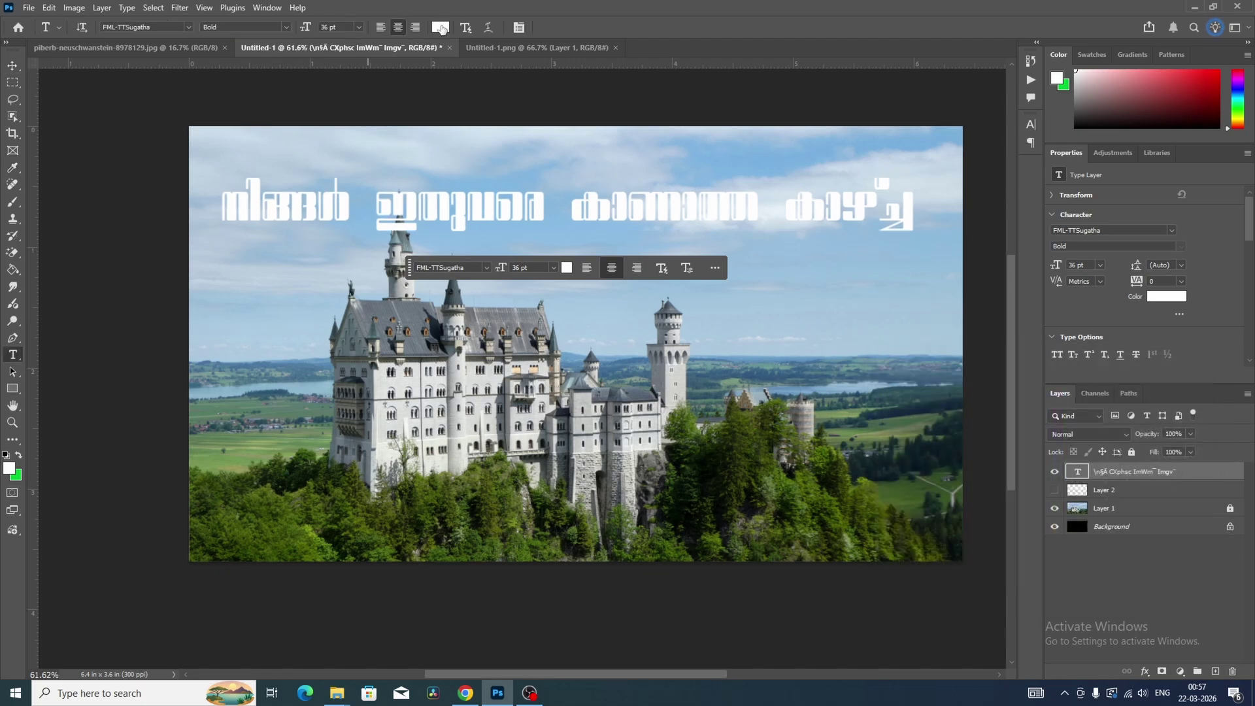
{"action": "left_click", "coordinate": [567, 268]}
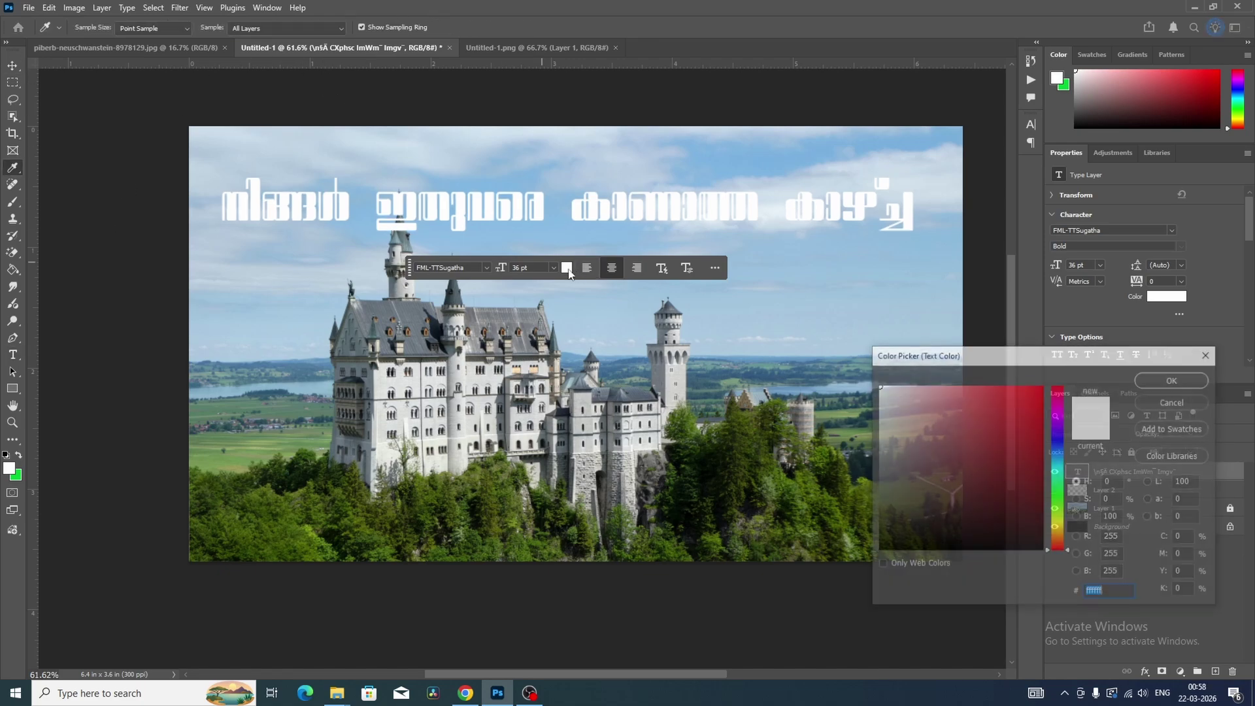
{"action": "left_click_drag", "start_coordinate": [937, 440], "coordinate": [861, 569]}
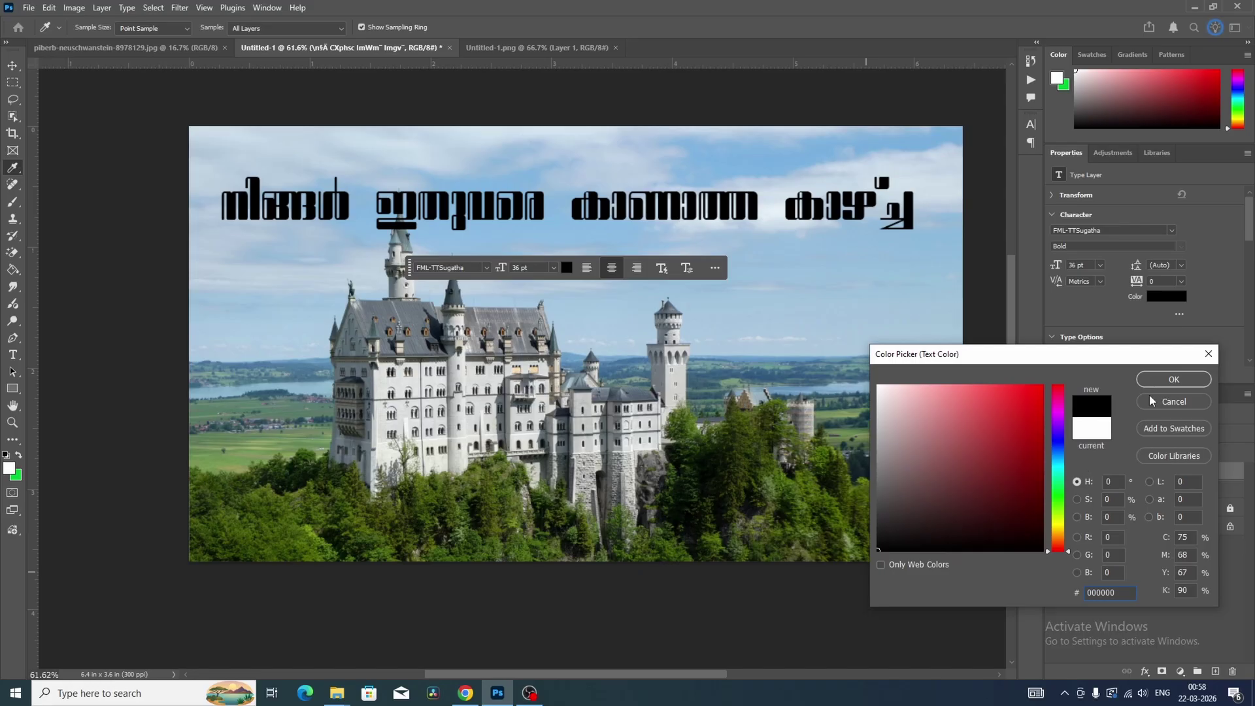
{"action": "left_click", "coordinate": [1172, 379]}
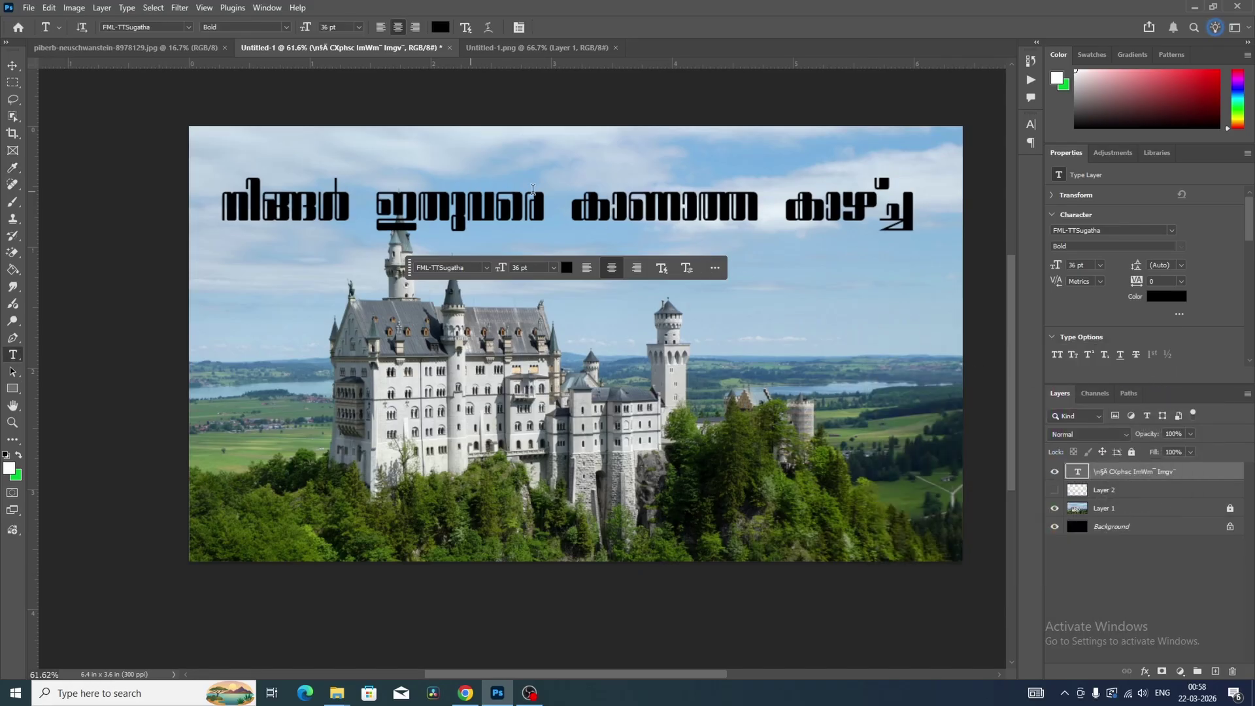
{"action": "left_click", "coordinate": [12, 67]}
{"action": "left_click", "coordinate": [405, 288]}
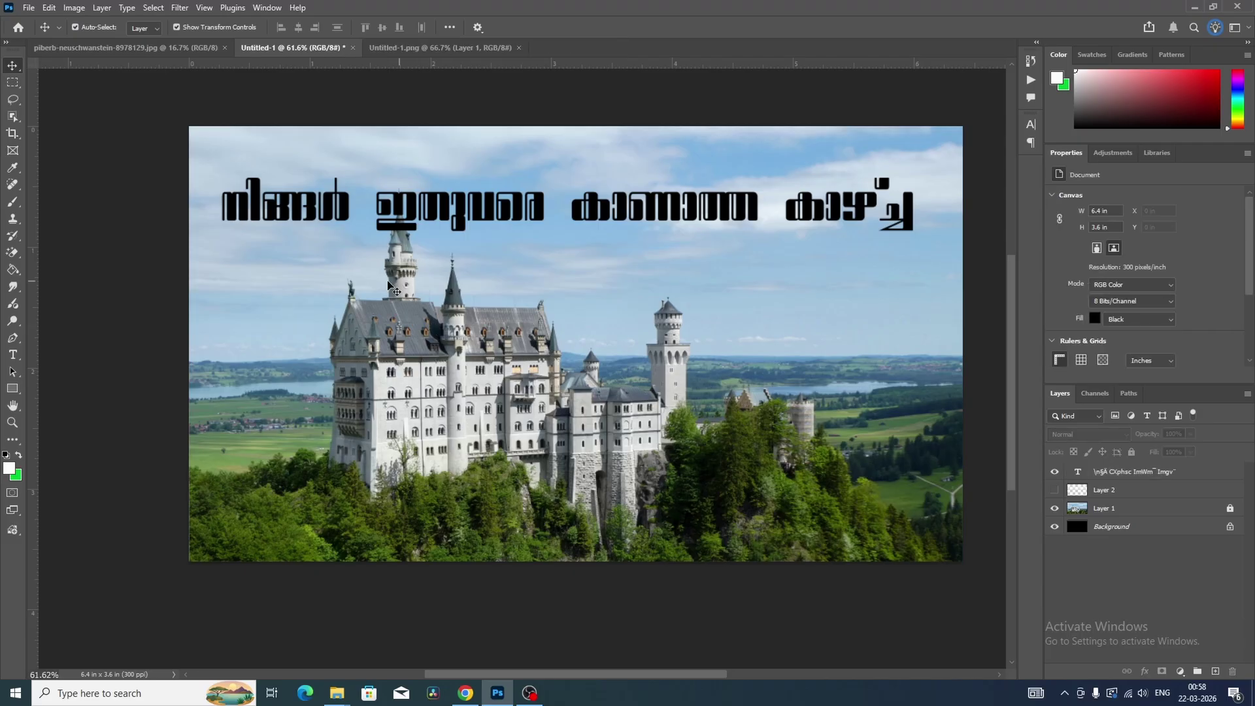
{"action": "left_click", "coordinate": [405, 226]}
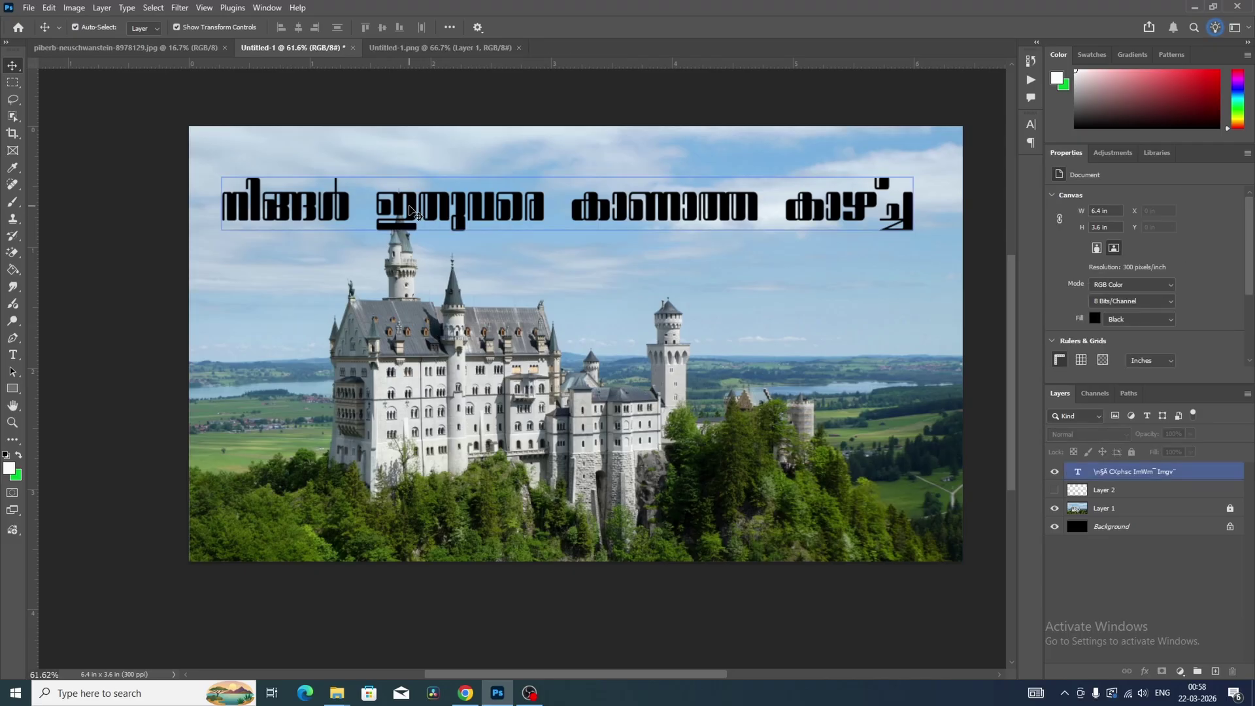
- Lower the Malayalam title slightly so it overlaps the castle's tallest tower, and hide the title layer
{"action": "mouse_move", "coordinate": [413, 218]}
{"action": "left_mouse_down"}
{"action": "mouse_move", "coordinate": [418, 233]}
{"action": "mouse_move", "coordinate": [426, 182]}
{"action": "mouse_move", "coordinate": [434, 246]}
{"action": "mouse_move", "coordinate": [419, 223]}
{"action": "left_mouse_up"}
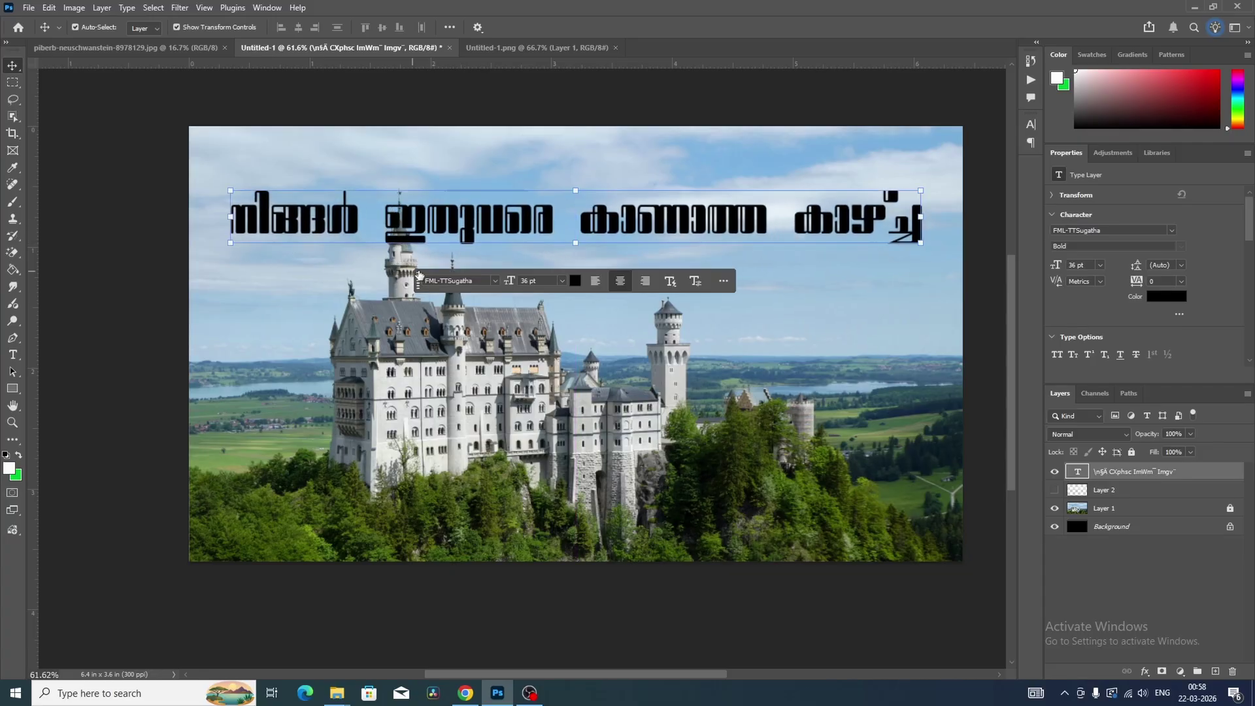
{"action": "left_click", "coordinate": [1055, 472]}
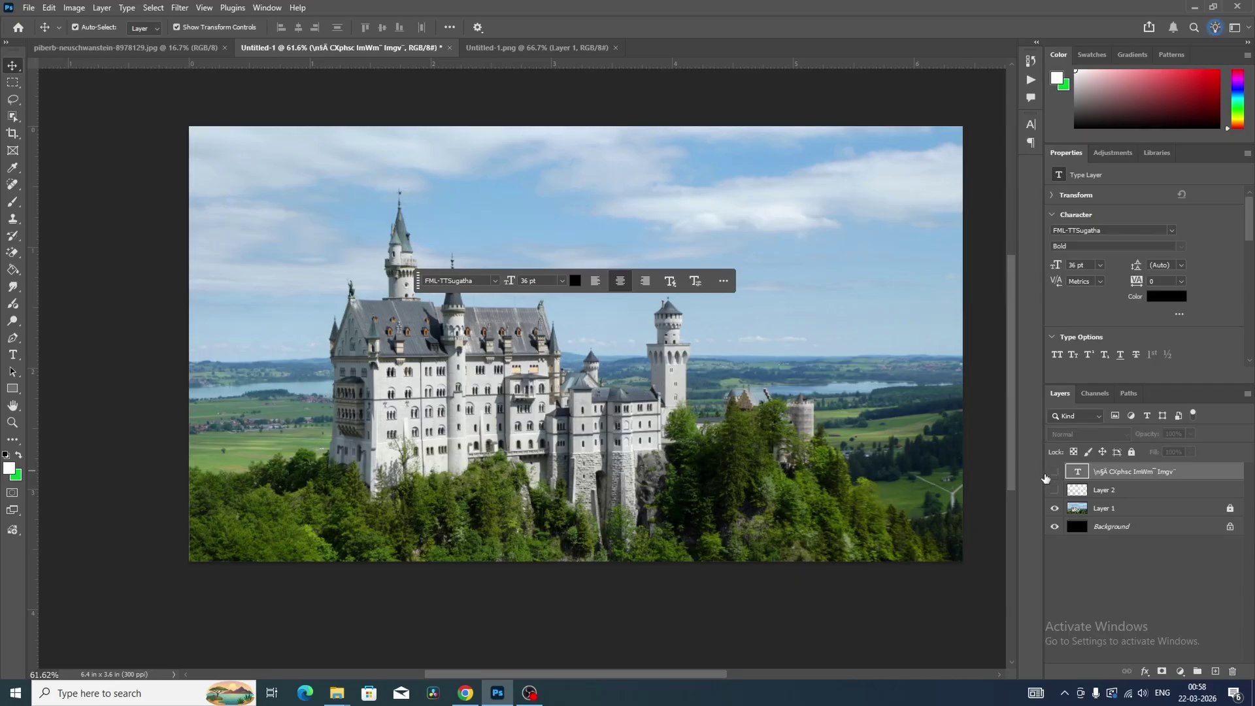
- Unlock the castle photo layer and use Quick Selection with a smaller brush to select the tallest tower from its roof to the battlements
{"action": "left_click", "coordinate": [1076, 509]}
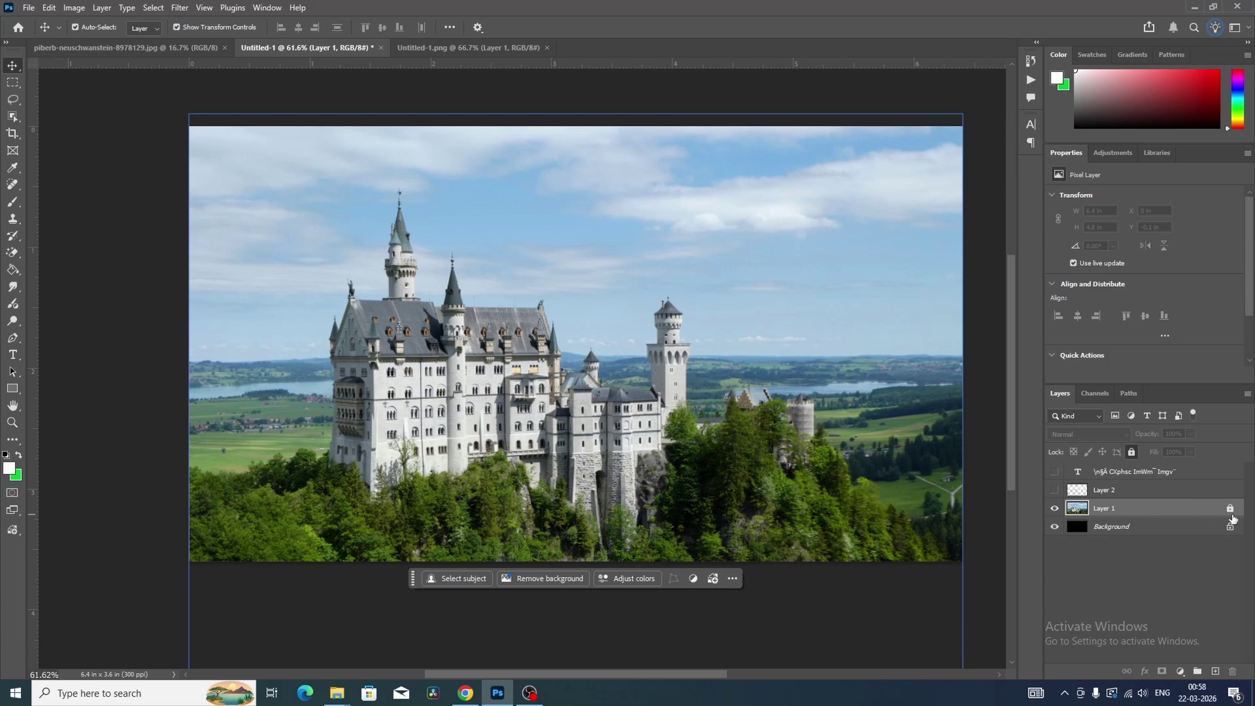
{"action": "scroll", "coordinate": [411, 263], "scroll_direction": "up", "scroll_amount": 5}
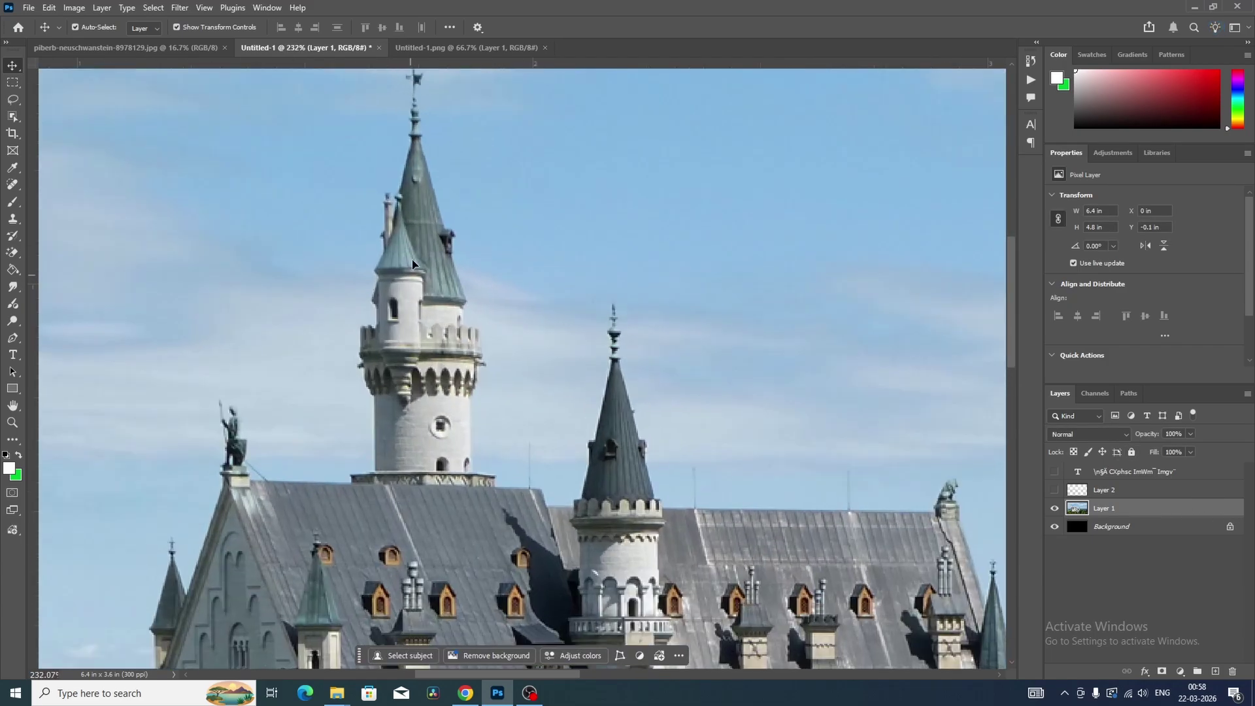
{"action": "scroll", "coordinate": [444, 268], "scroll_direction": "up", "scroll_amount": 3}
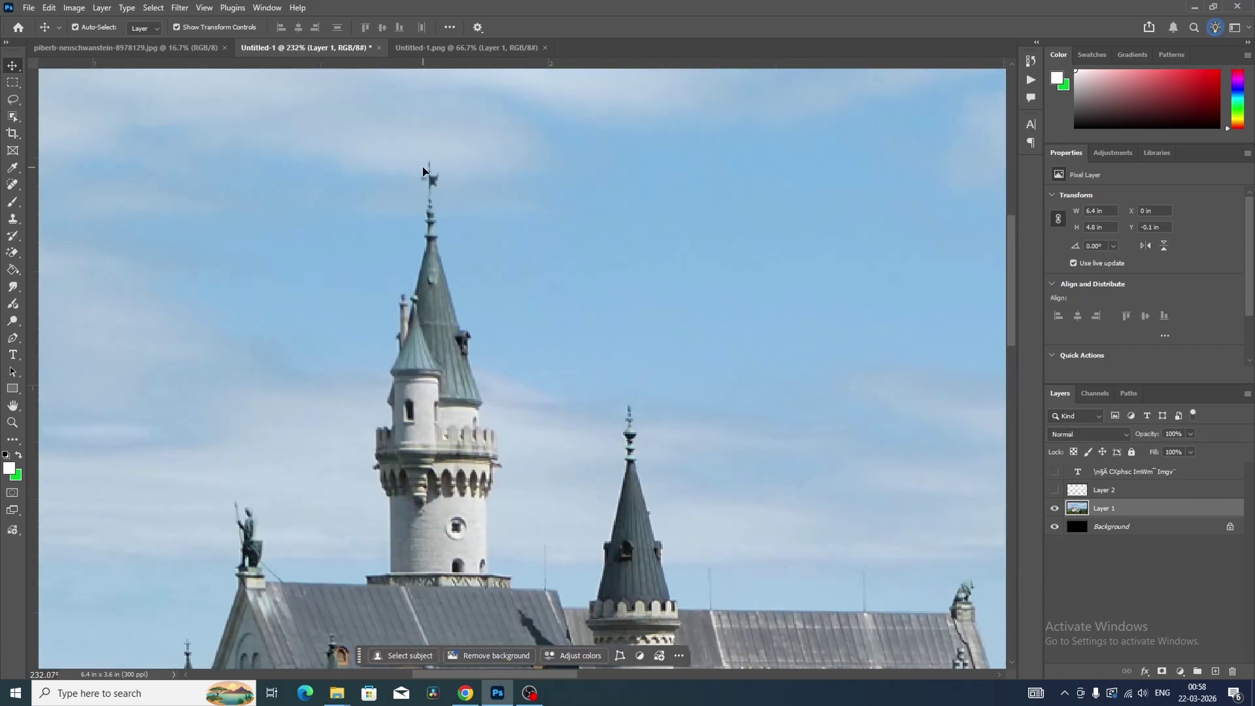
{"action": "left_click", "coordinate": [18, 120]}
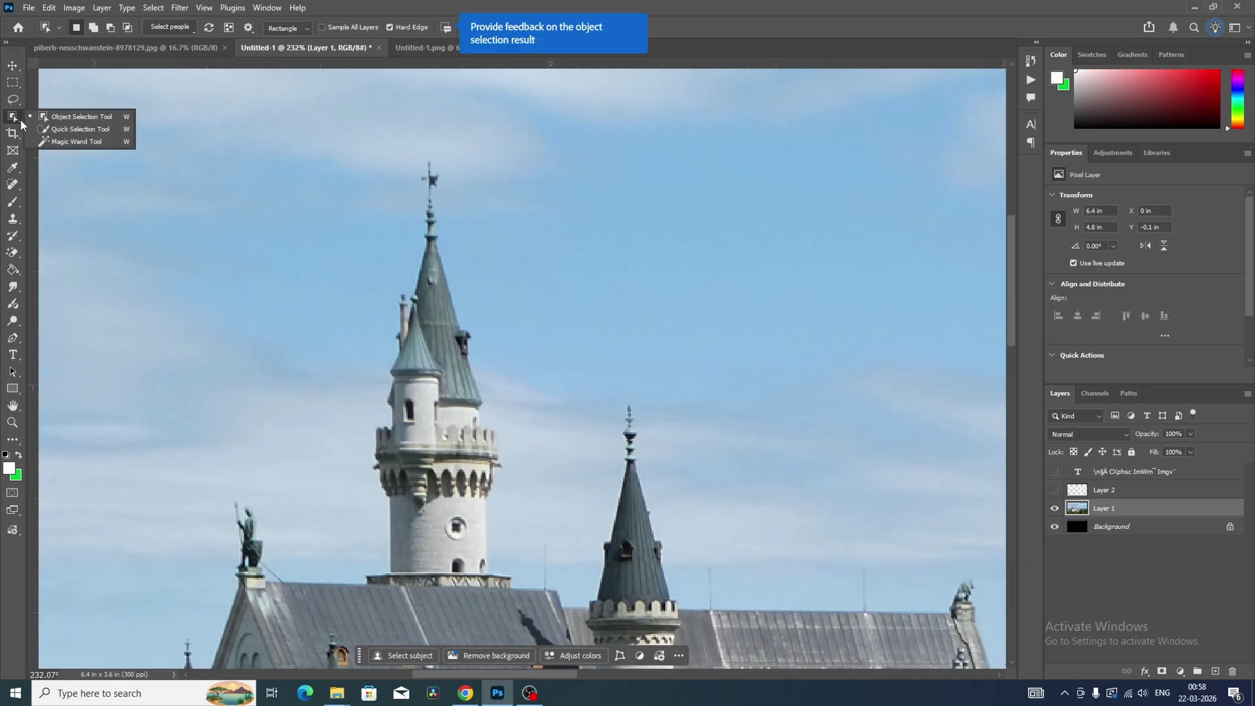
{"action": "left_click", "coordinate": [73, 130]}
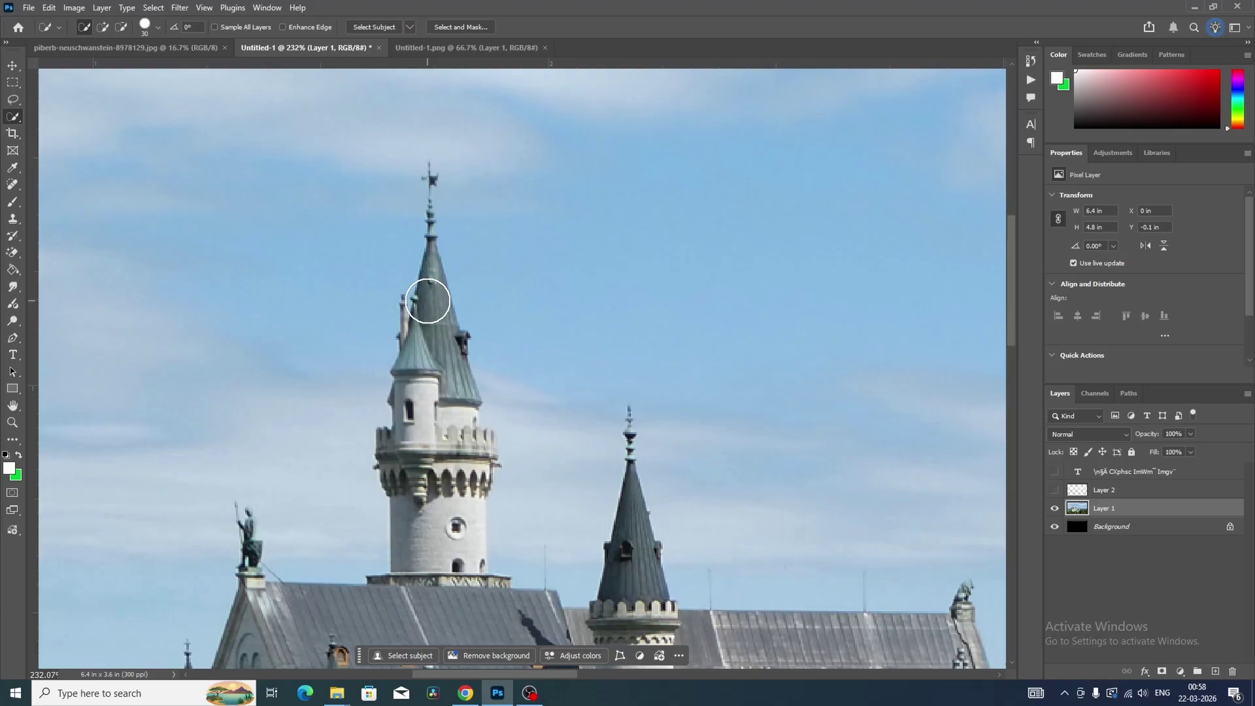
{"action": "key", "text": "bracketleft"}
{"action": "key", "text": "bracketleft"}
{"action": "key", "text": "bracketleft"}
{"action": "key", "text": "bracketleft"}
{"action": "key", "text": "bracketleft"}
{"action": "left_click", "coordinate": [427, 286]}
{"action": "left_click_drag", "start_coordinate": [427, 286], "coordinate": [435, 268]}
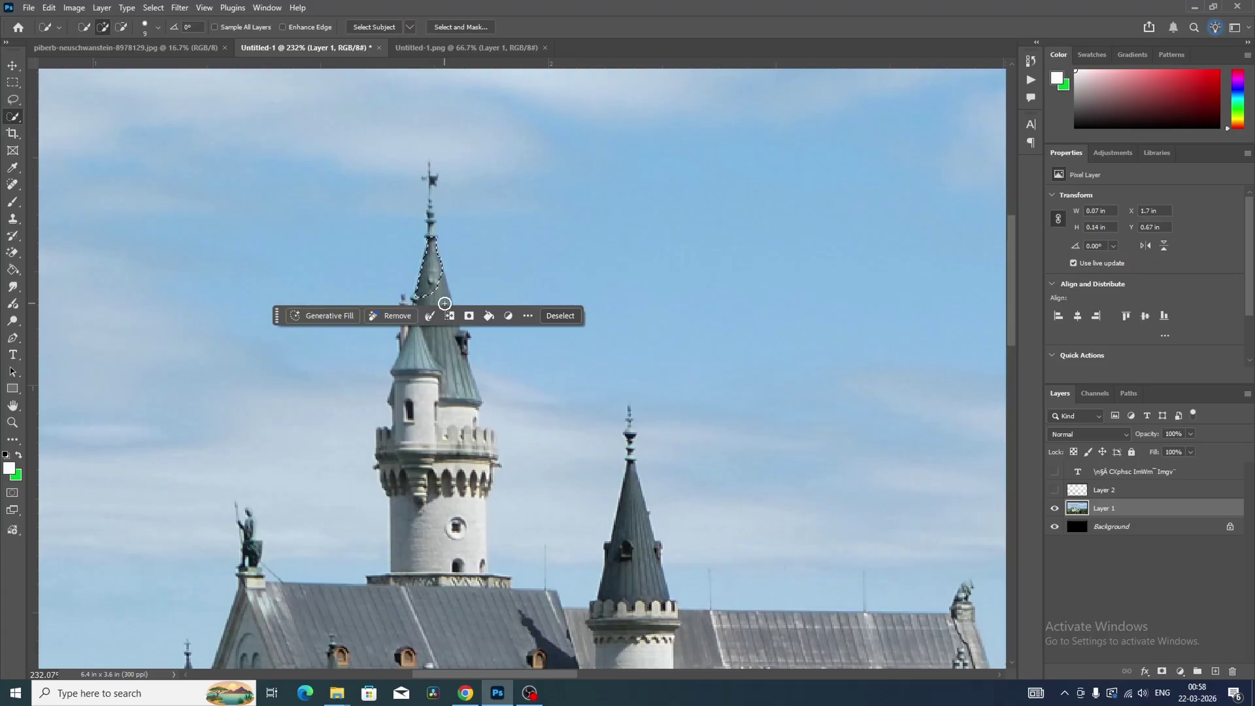
{"action": "mouse_move", "coordinate": [412, 331]}
{"action": "left_mouse_down"}
{"action": "mouse_move", "coordinate": [418, 394]}
{"action": "mouse_move", "coordinate": [467, 402]}
{"action": "mouse_move", "coordinate": [483, 434]}
{"action": "left_mouse_up"}
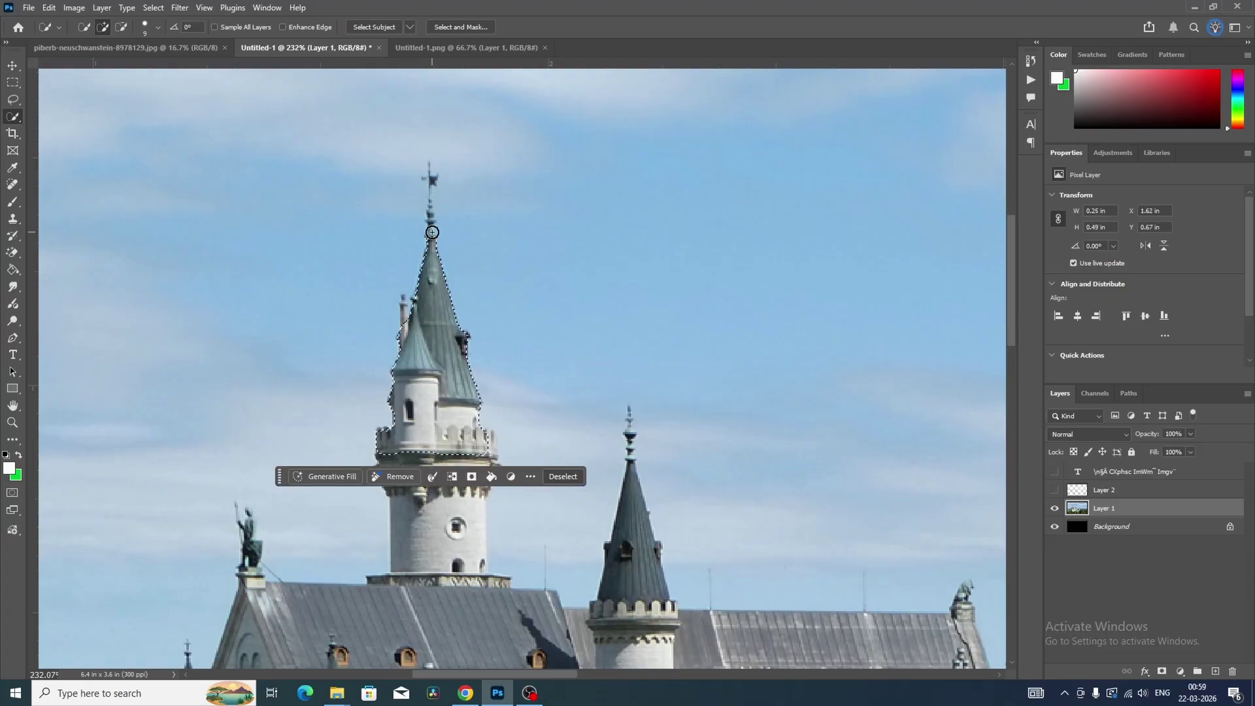
- Add the narrow chimney beside the tower roof to the selection with a finer brush, and check the selected area against the title
{"action": "key", "text": "bracketleft"}
{"action": "key", "text": "bracketleft"}
{"action": "key", "text": "bracketleft"}
{"action": "key", "text": "bracketleft"}
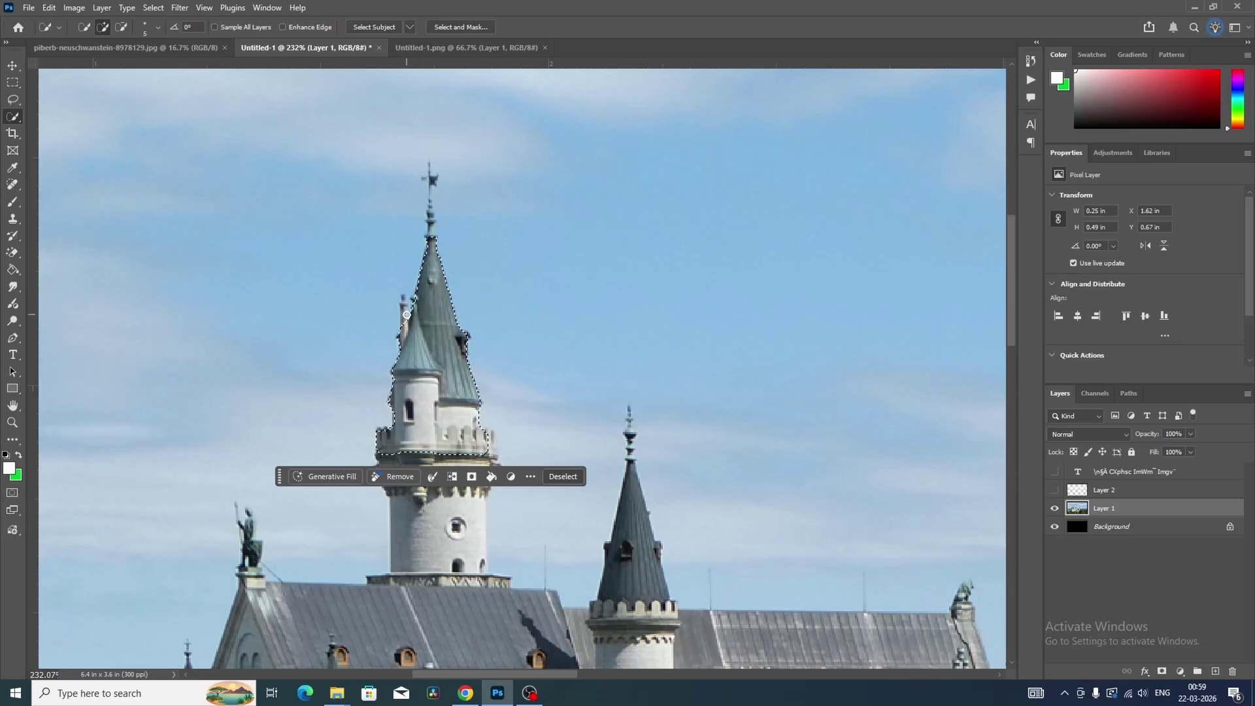
{"action": "left_click", "coordinate": [403, 306]}
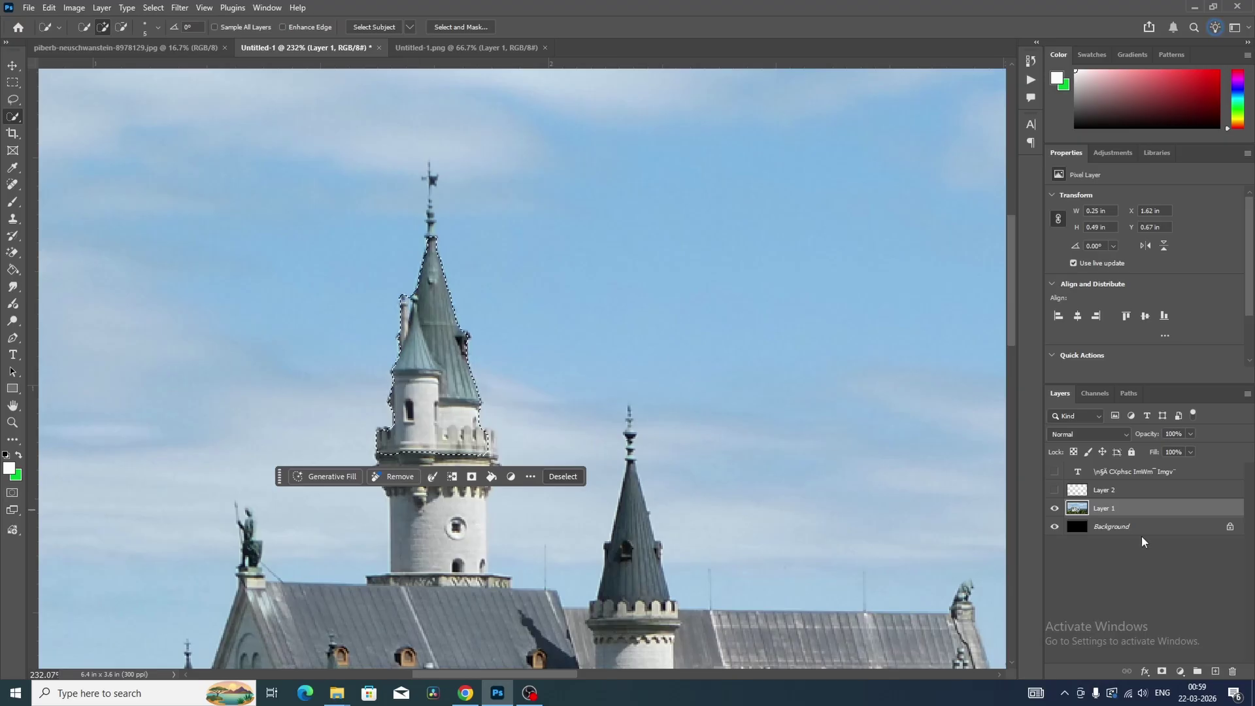
{"action": "left_click", "coordinate": [1054, 471]}
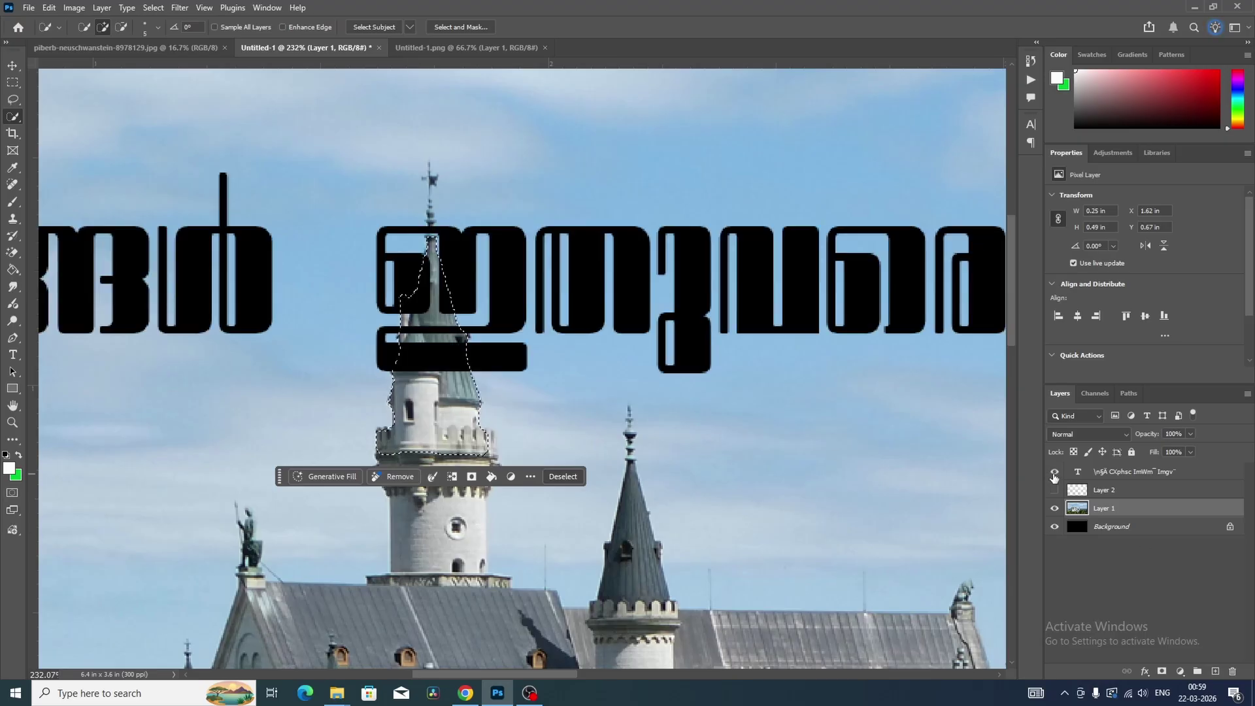
{"action": "left_click", "coordinate": [1054, 472]}
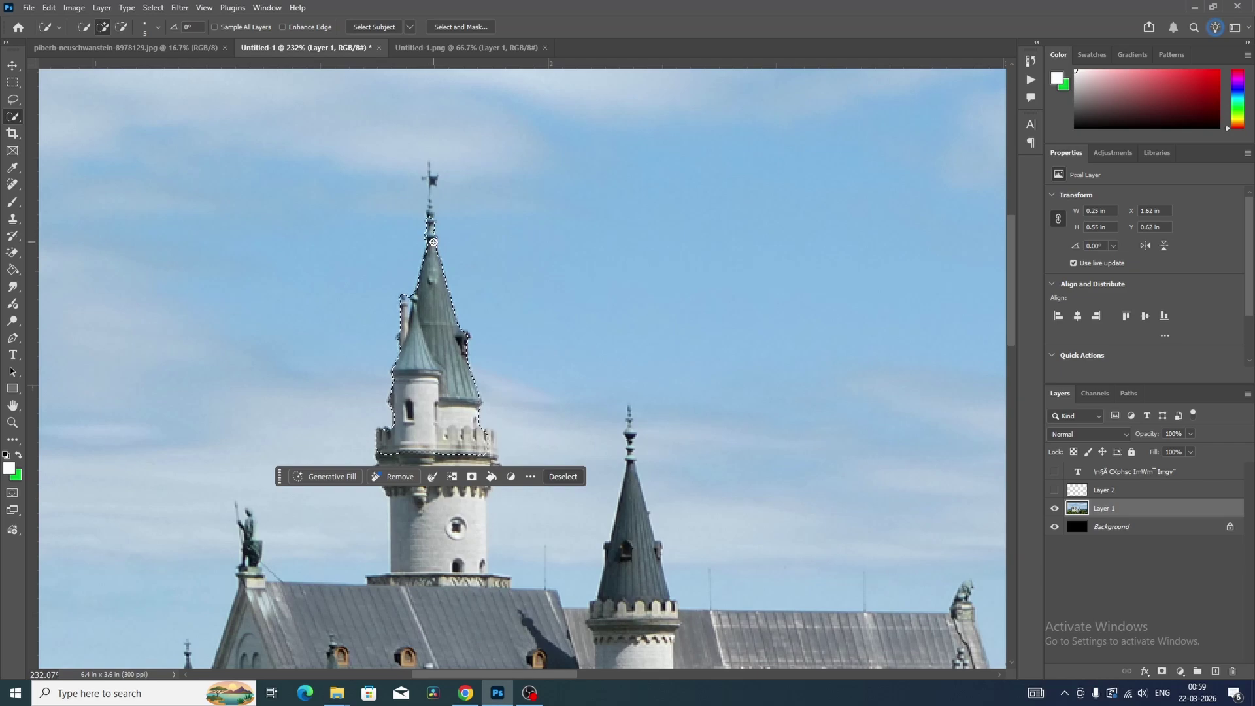
- Refine the tower selection along the small turret's wall and extend it over the remaining battlements
{"action": "scroll", "coordinate": [442, 389], "scroll_direction": "up", "scroll_amount": 3}
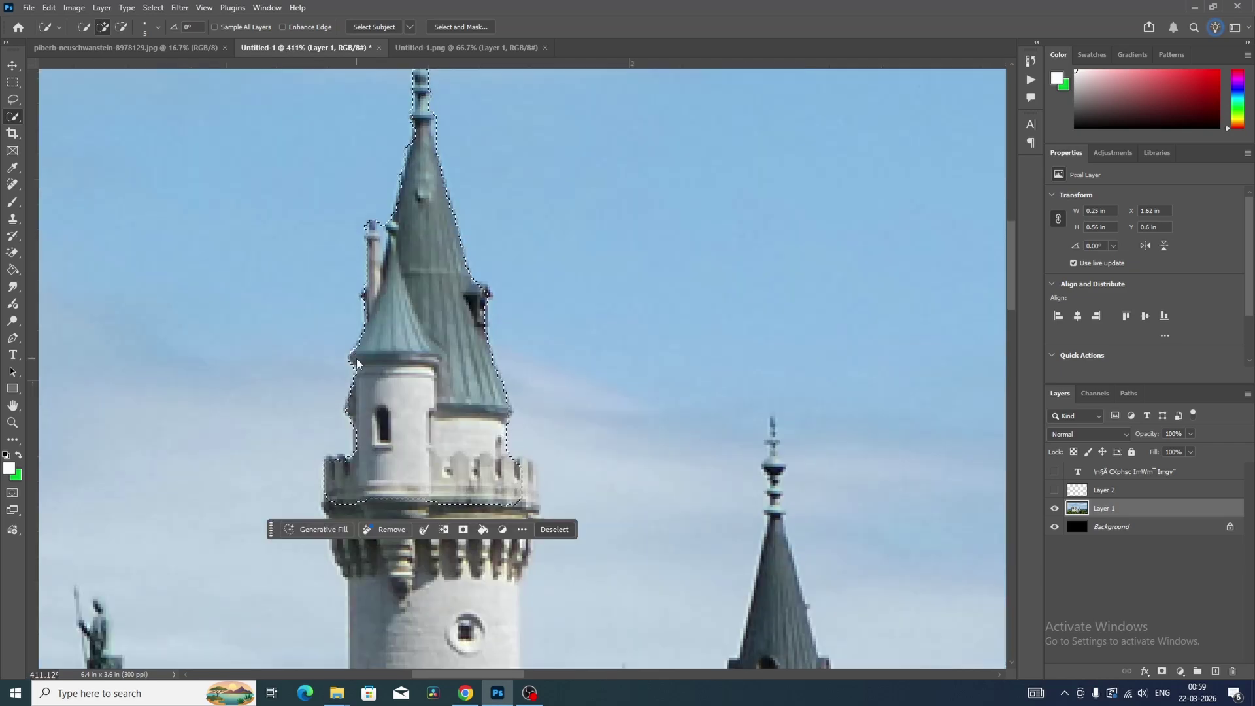
{"action": "left_click", "coordinate": [352, 407]}
{"action": "mouse_move", "coordinate": [541, 484]}
{"action": "left_mouse_down"}
{"action": "mouse_move", "coordinate": [521, 470]}
{"action": "mouse_move", "coordinate": [527, 499]}
{"action": "mouse_move", "coordinate": [530, 479]}
{"action": "left_mouse_up"}
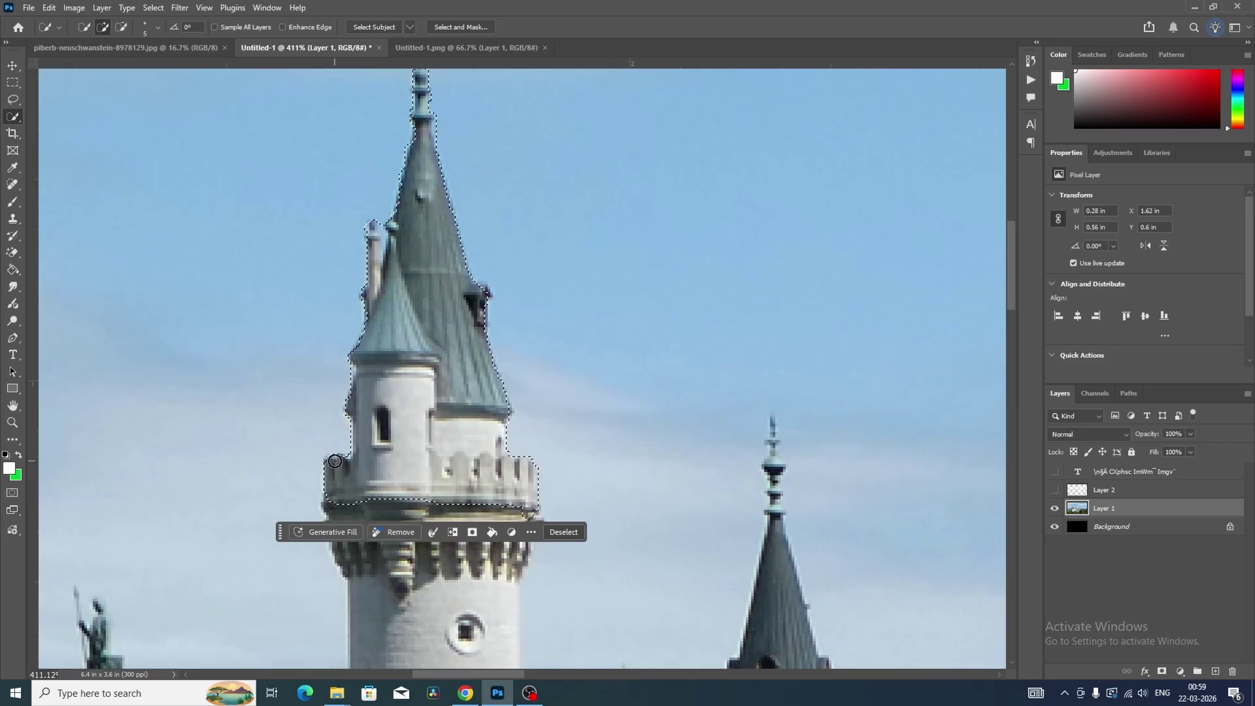
- Copy the selected tower top to a new layer and check the cutout by toggling the castle photo's visibility
{"action": "scroll", "coordinate": [385, 431], "scroll_direction": "down", "scroll_amount": 5}
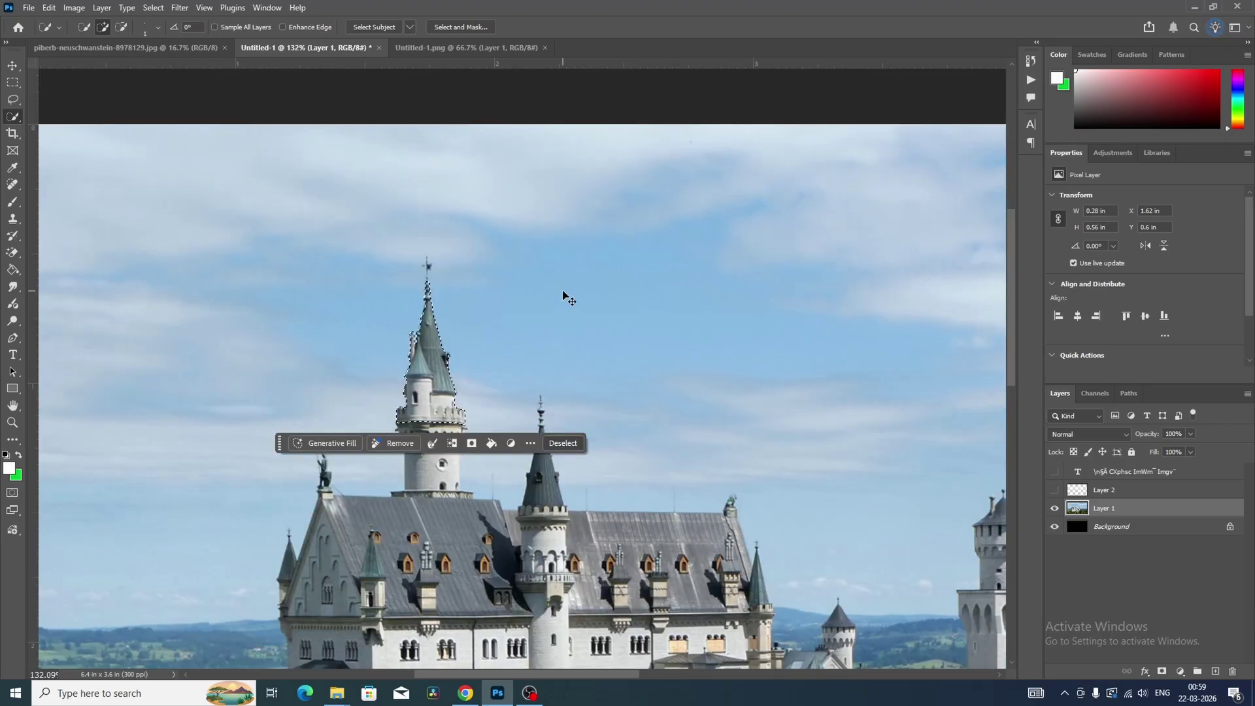
{"action": "key", "text": "ctrl+j"}
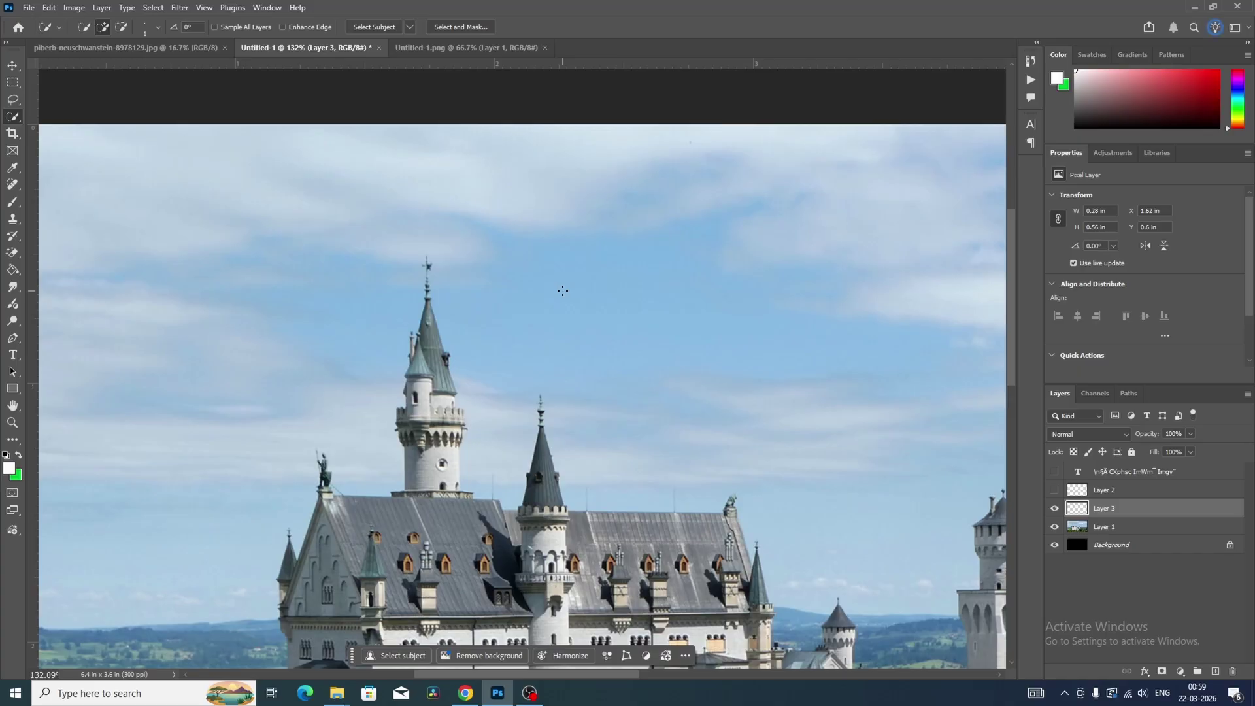
{"action": "key", "text": "v"}
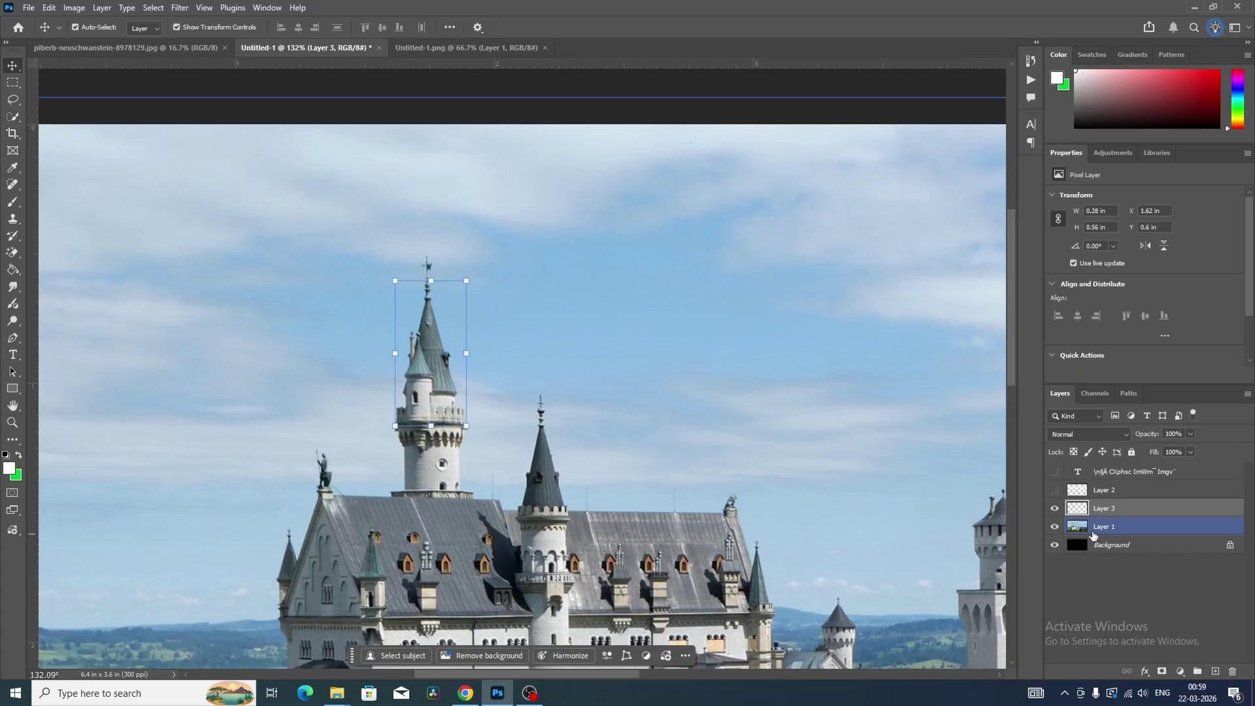
{"action": "left_click", "coordinate": [1055, 527]}
{"action": "left_click", "coordinate": [1056, 527]}
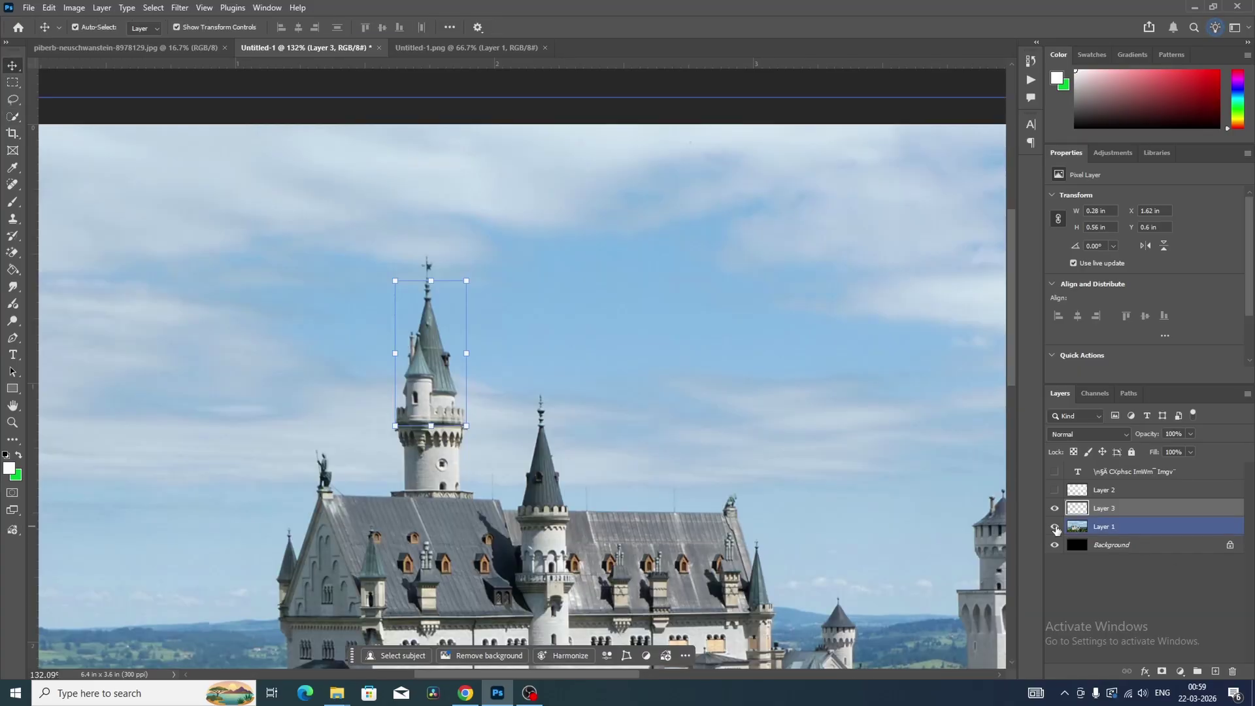
{"action": "scroll", "coordinate": [629, 380], "scroll_direction": "down", "scroll_amount": 3}
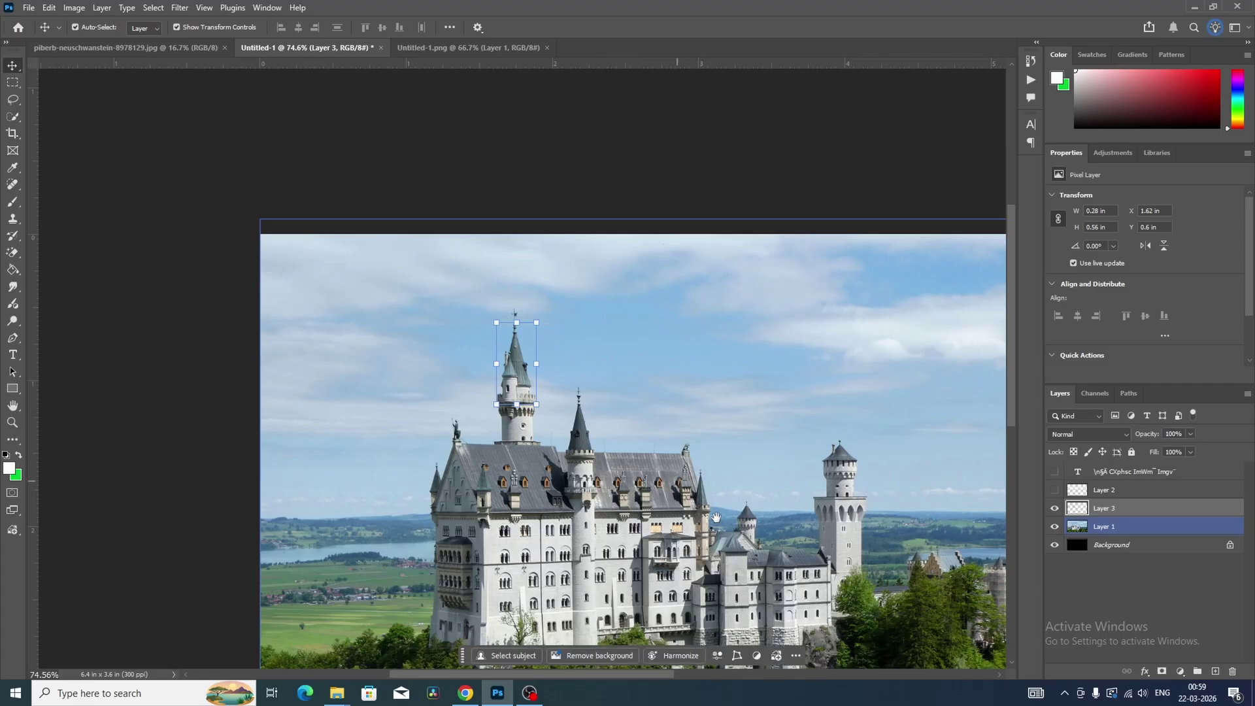
{"action": "left_click_drag", "start_coordinate": [723, 502], "coordinate": [589, 366]}
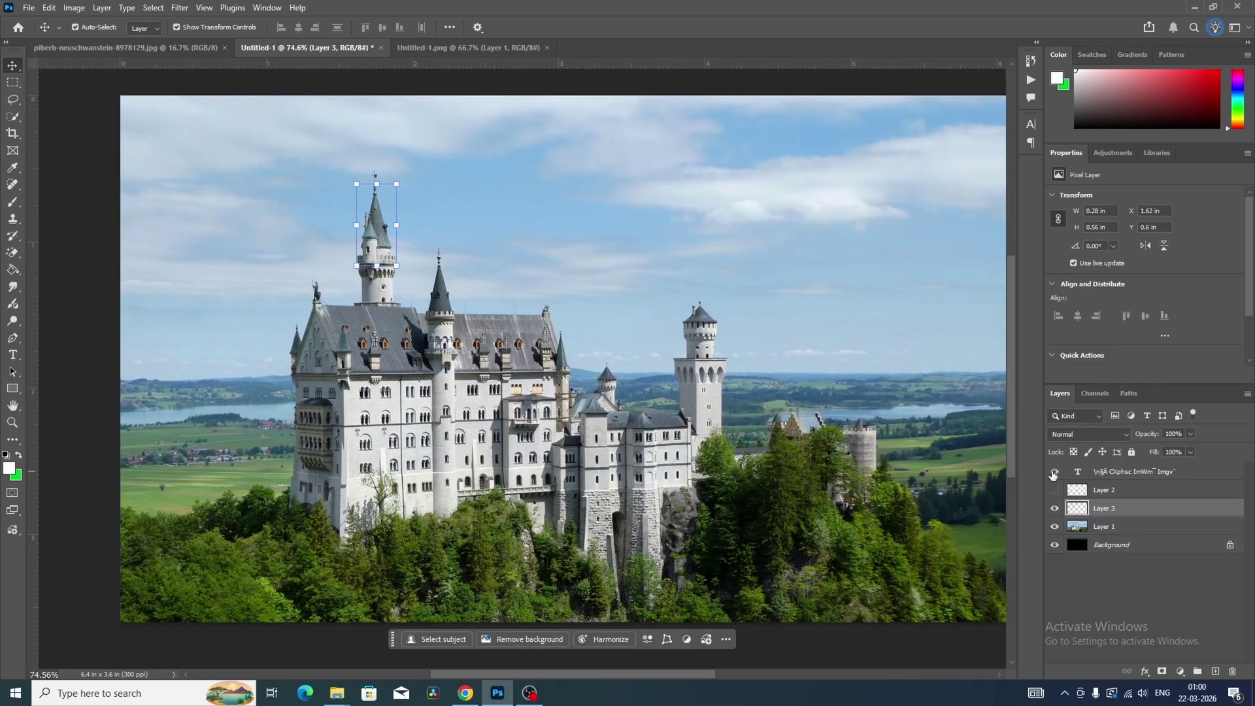
- Show the title again and place the tower cutout layer above it so the spire stands in front of the letters
{"action": "left_click", "coordinate": [1054, 472]}
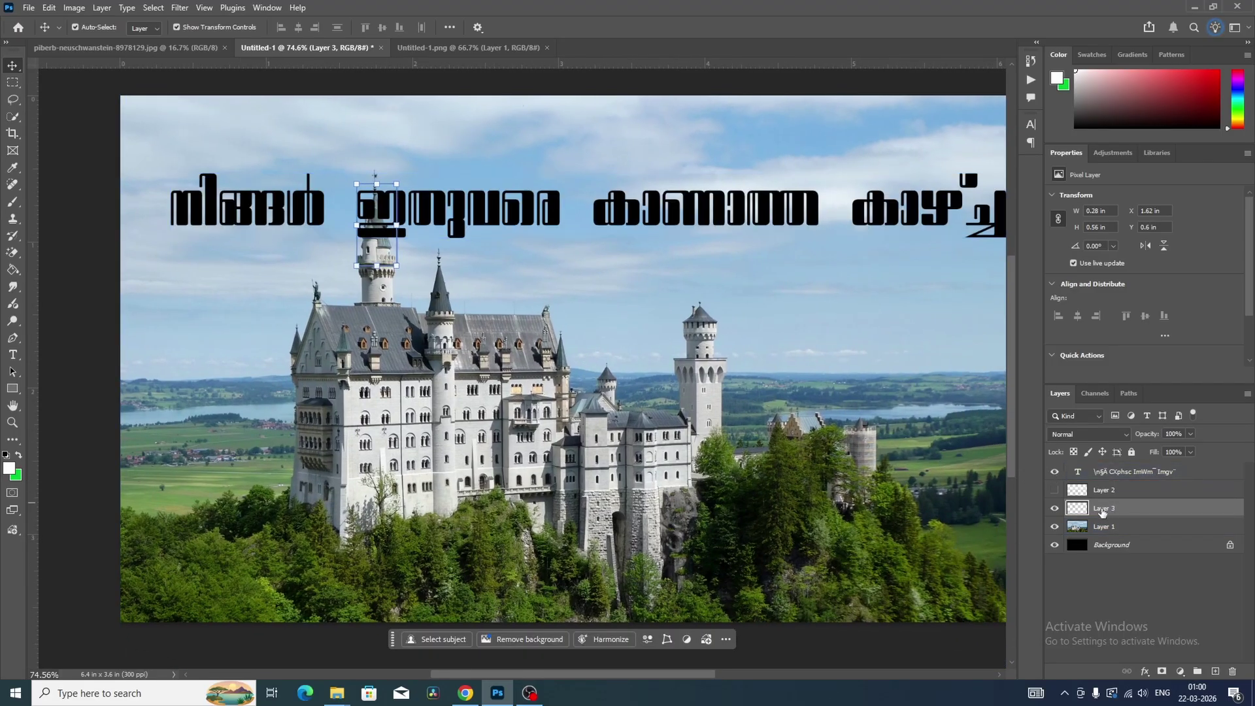
{"action": "left_click_drag", "start_coordinate": [1132, 511], "coordinate": [1129, 472]}
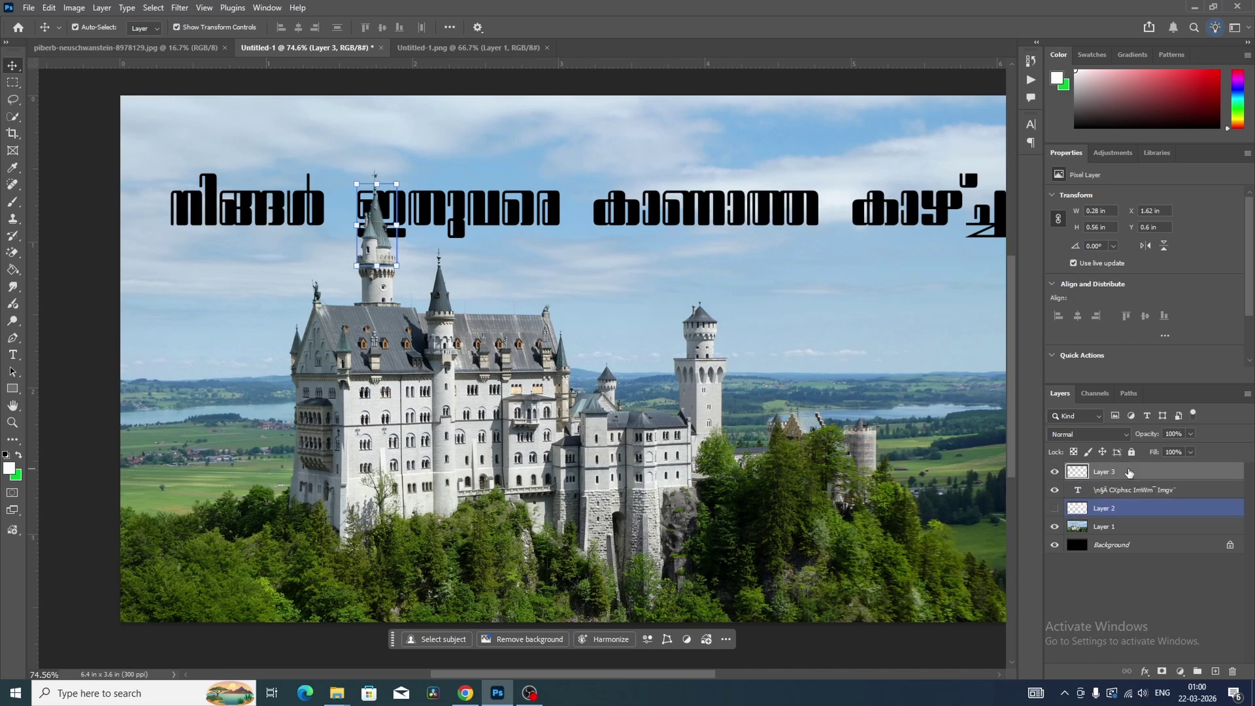
{"action": "scroll", "coordinate": [546, 311], "scroll_direction": "down", "scroll_amount": 3}
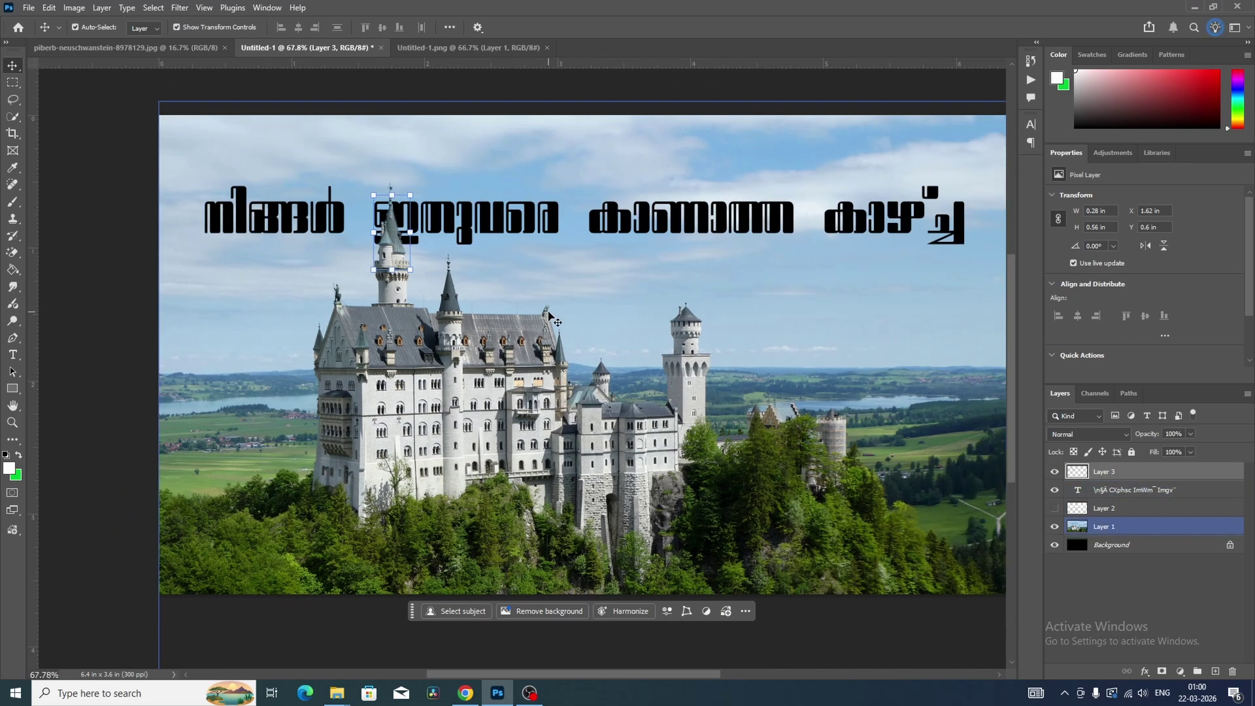
{"action": "left_click", "coordinate": [622, 135]}
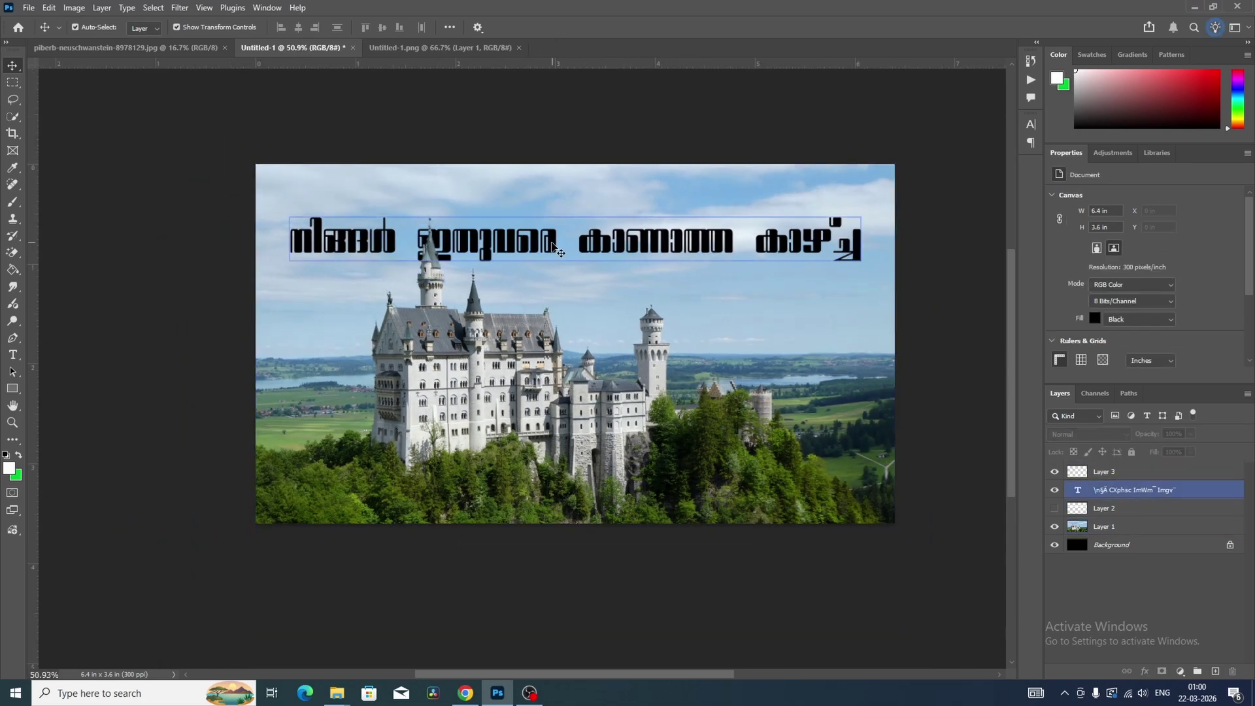
- Shift the title slightly left and scale it up to about 38.11 pt so it spans the sky
{"action": "mouse_move", "coordinate": [554, 246]}
{"action": "left_mouse_down"}
{"action": "mouse_move", "coordinate": [535, 244]}
{"action": "mouse_move", "coordinate": [538, 259]}
{"action": "mouse_move", "coordinate": [560, 250]}
{"action": "mouse_move", "coordinate": [548, 246]}
{"action": "left_mouse_up"}
{"action": "mouse_move", "coordinate": [545, 237]}
{"action": "left_mouse_down"}
{"action": "mouse_move", "coordinate": [576, 243]}
{"action": "mouse_move", "coordinate": [548, 245]}
{"action": "left_mouse_up"}
{"action": "key", "text": "ctrl+t"}
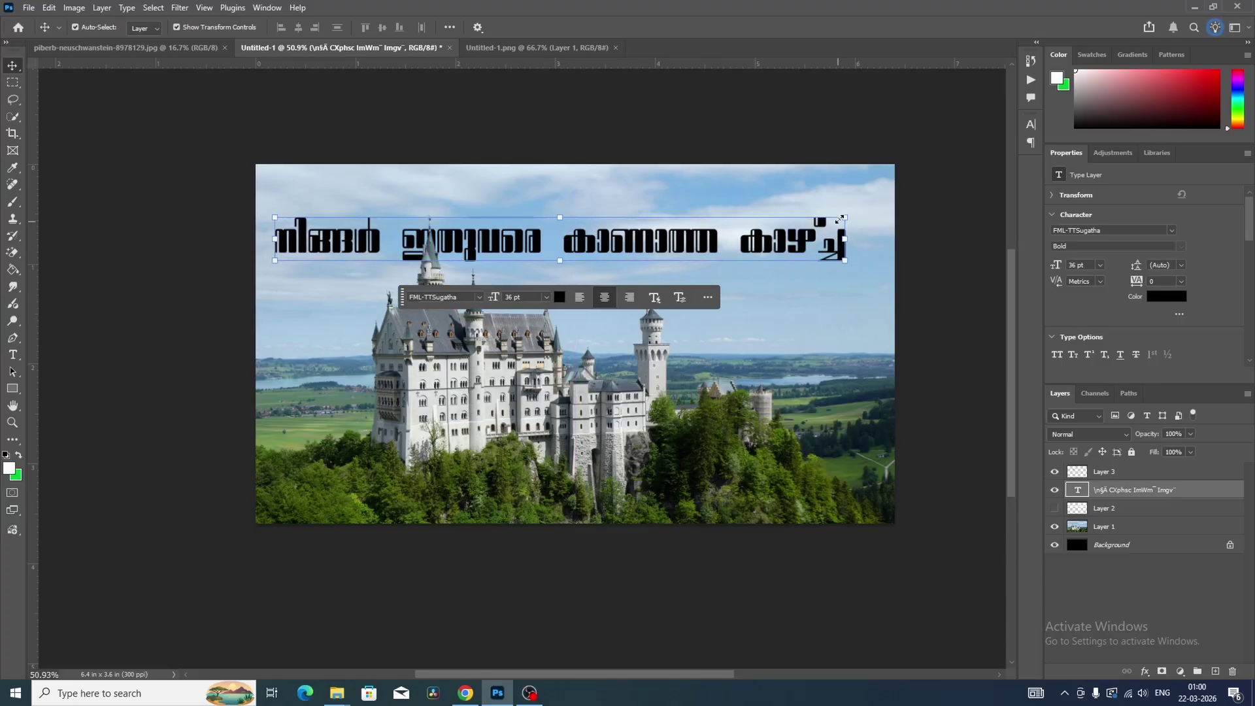
{"action": "left_click_drag", "start_coordinate": [861, 217], "coordinate": [879, 210]}
{"action": "key", "text": "Return"}
{"action": "left_click", "coordinate": [628, 123]}
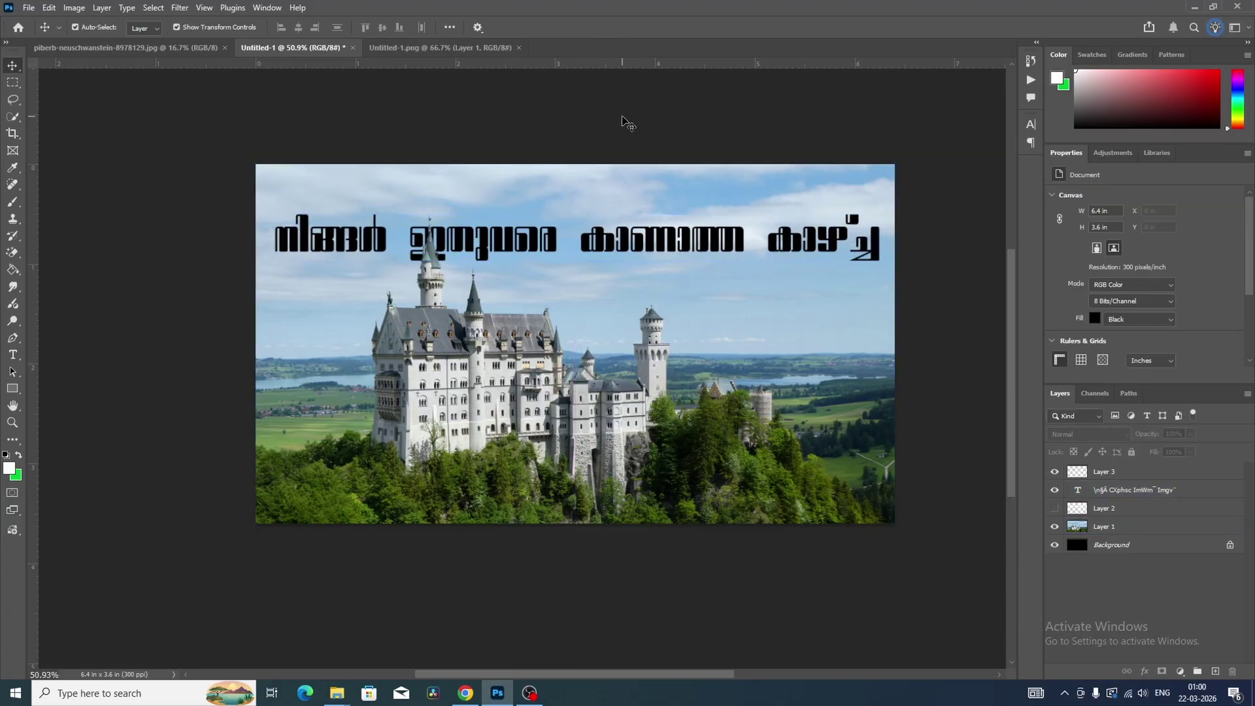
- Move the words കാണാത്ത കാഴ്ച out of the title into a separate text layer below the first line
{"action": "double_click", "coordinate": [653, 238]}
{"action": "left_click_drag", "start_coordinate": [579, 242], "coordinate": [881, 243]}
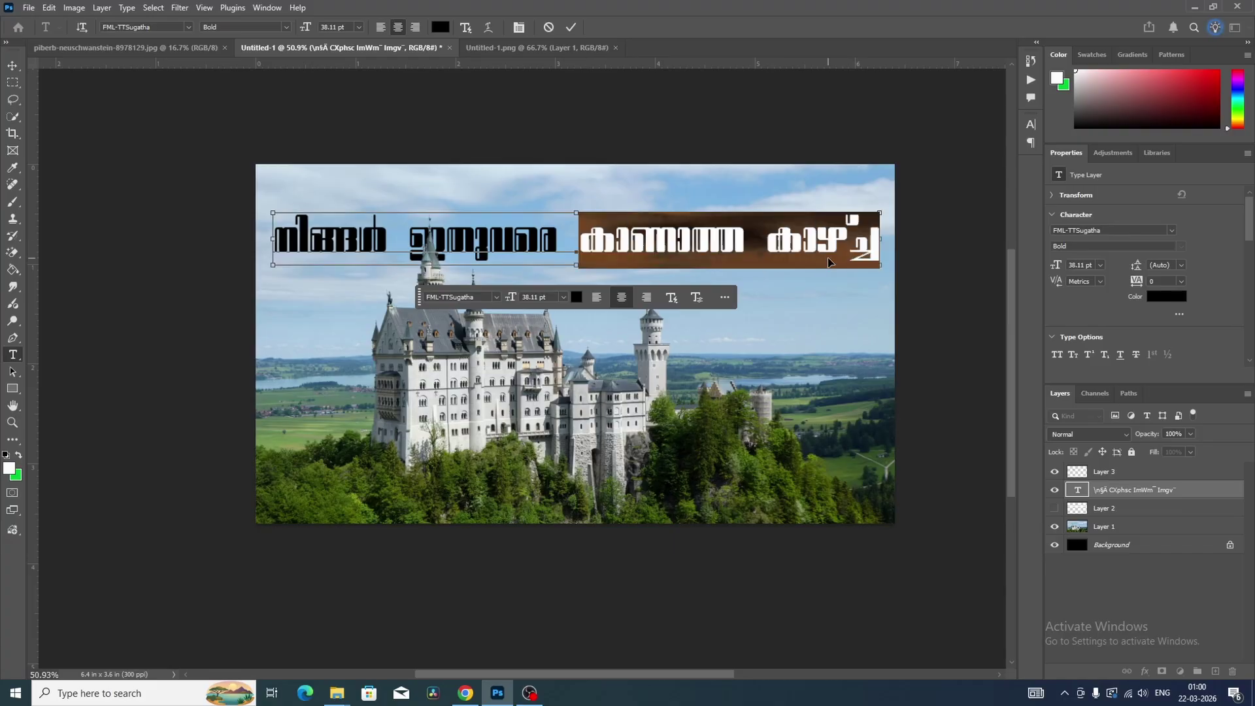
{"action": "key", "text": "BackSpace"}
{"action": "left_click", "coordinate": [749, 313]}
{"action": "type", "text": "ImWm¯ Imgv¯"}
{"action": "key", "text": "ctrl+Return"}
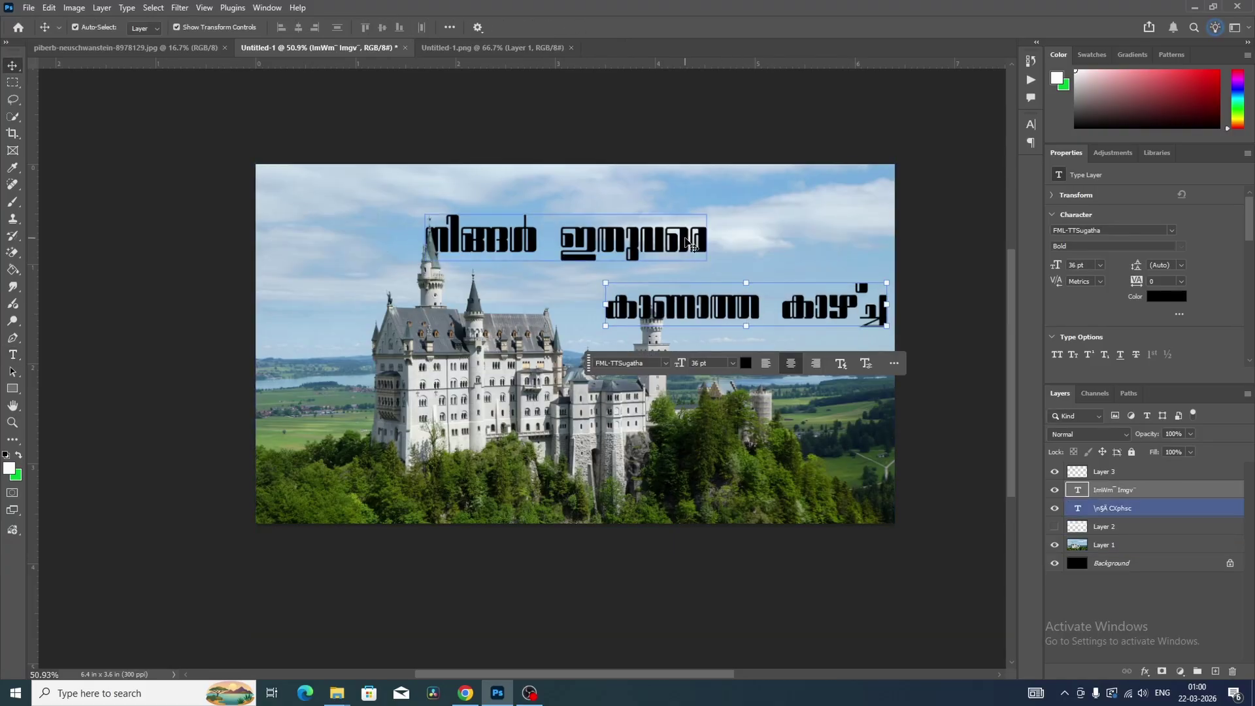
- Enlarge the first title line നിങ്ങൾ ഇതുവരെ to about 46.91 pt and position it behind the tallest tower's spire
{"action": "key", "text": "v"}
{"action": "left_click_drag", "start_coordinate": [678, 236], "coordinate": [702, 282]}
{"action": "key", "text": "ctrl+t"}
{"action": "mouse_move", "coordinate": [594, 258]}
{"action": "left_mouse_down"}
{"action": "mouse_move", "coordinate": [548, 249]}
{"action": "mouse_move", "coordinate": [599, 250]}
{"action": "left_mouse_up"}
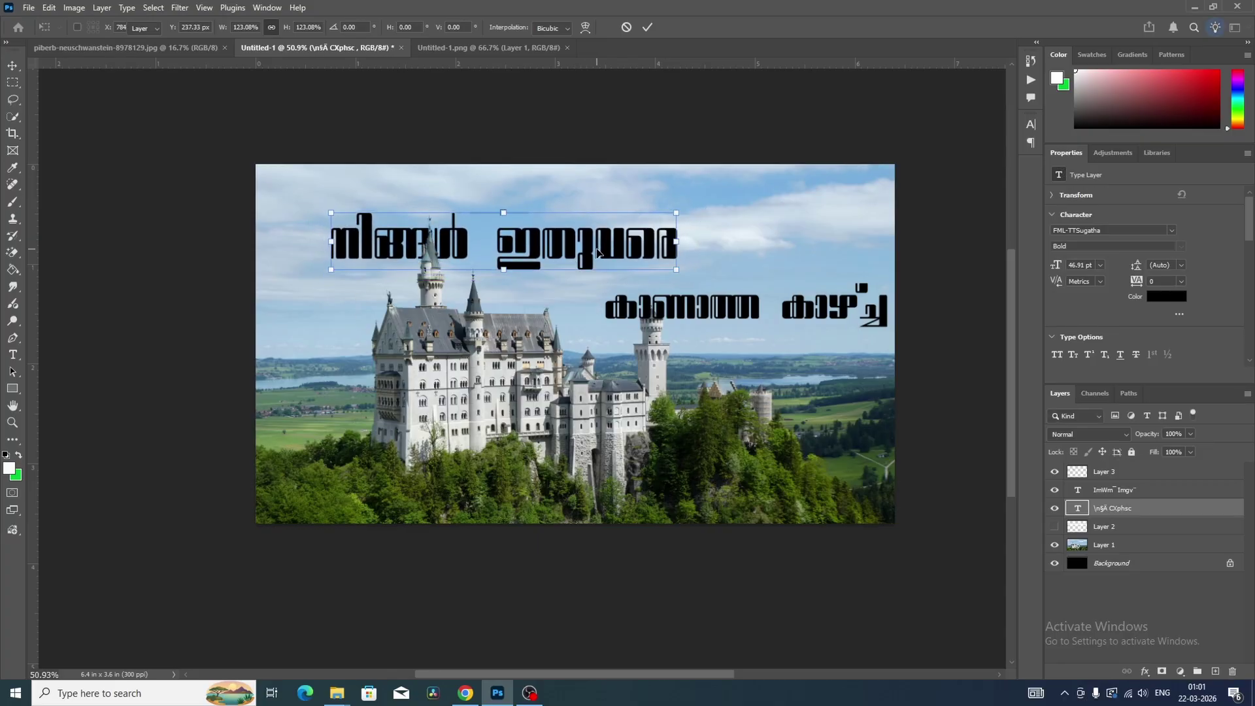
{"action": "key", "text": "Return"}
- Enlarge the second title line to about 43.6 pt and tuck it closely under the end of the first line
{"action": "left_click", "coordinate": [857, 320]}
{"action": "left_click_drag", "start_coordinate": [851, 319], "coordinate": [811, 304]}
{"action": "key", "text": "Return"}
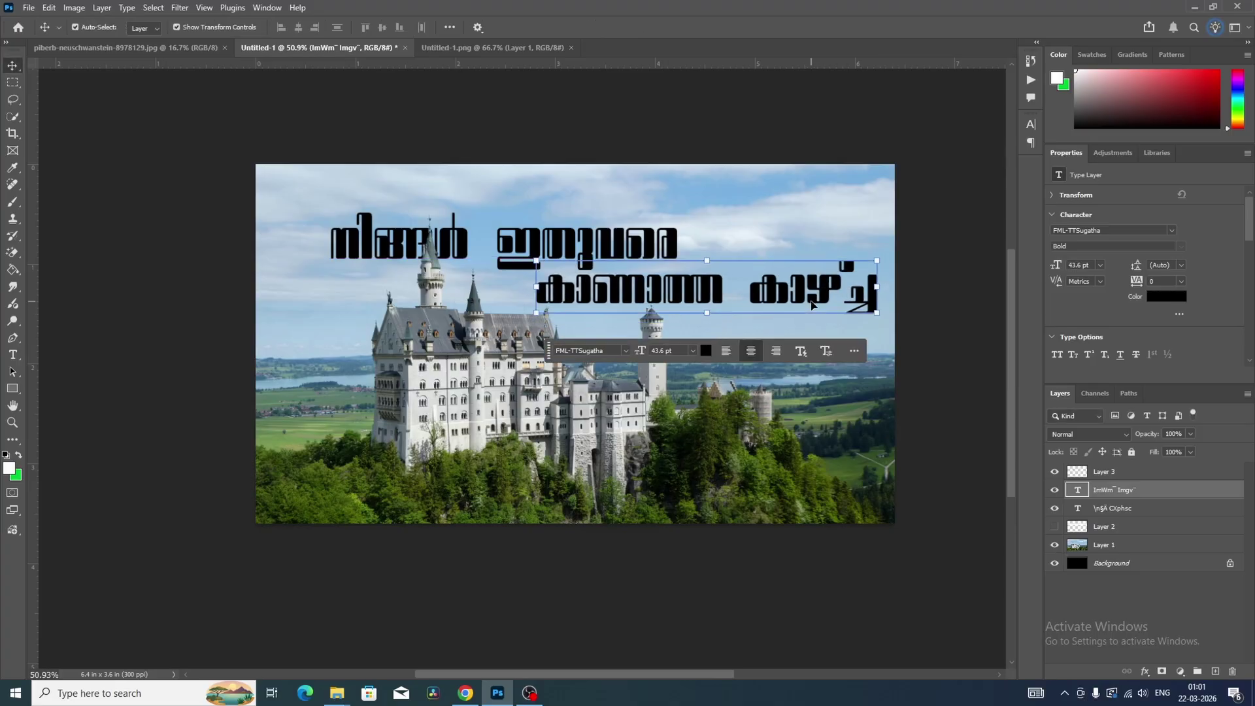
{"action": "left_click", "coordinate": [941, 287]}
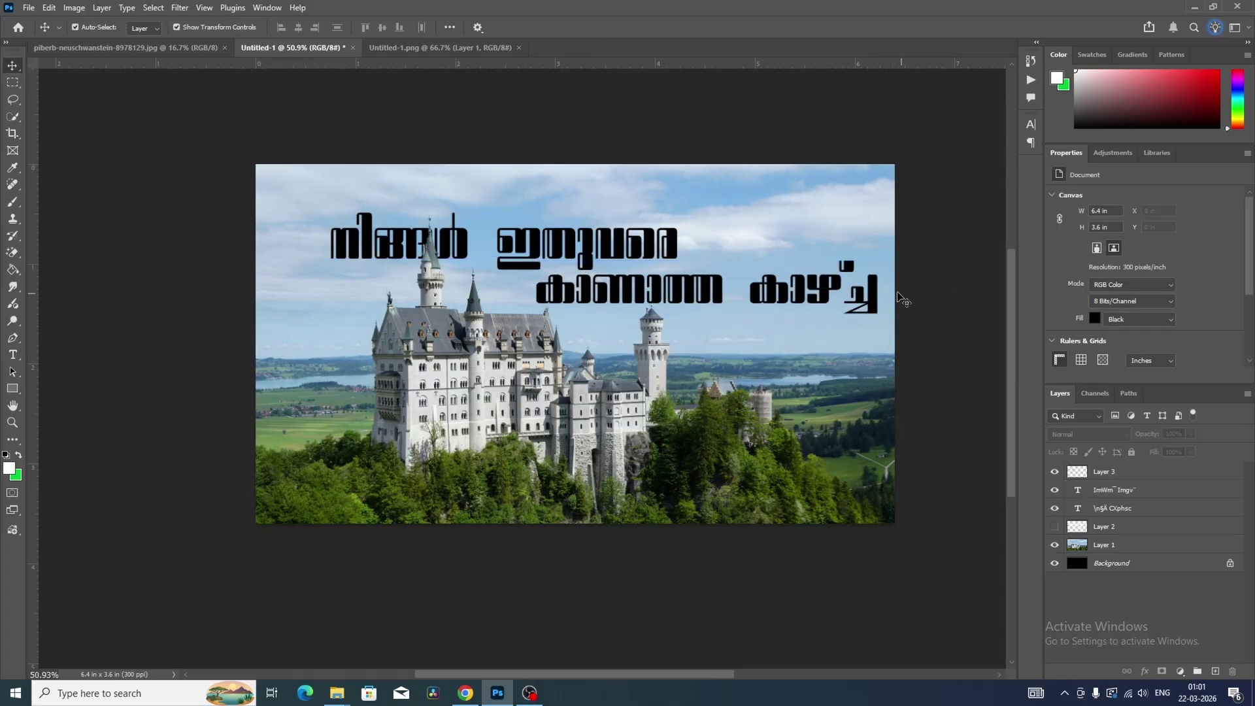
{"action": "left_click", "coordinate": [842, 292]}
{"action": "key", "text": "t"}
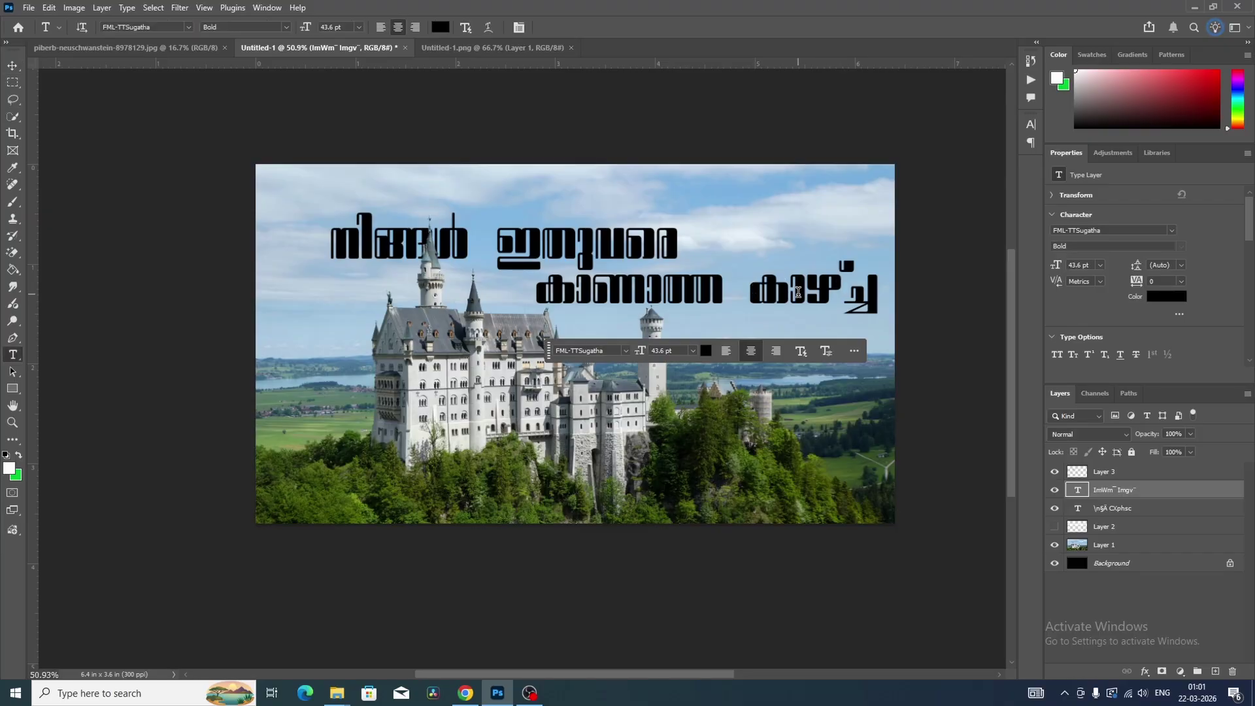
{"action": "left_click", "coordinate": [798, 292]}
{"action": "key", "text": "Escape"}
{"action": "key", "text": "v"}
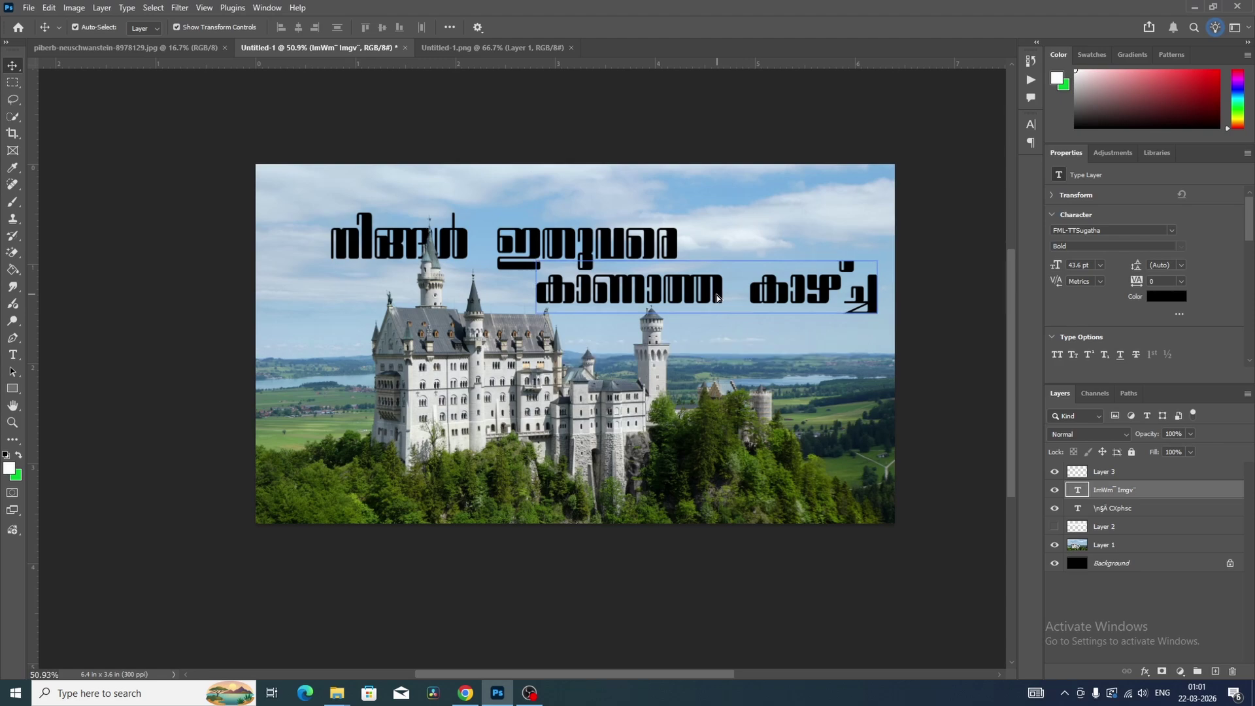
- Nudge the second title line left and the first line slightly up to balance the two lines
{"action": "left_click_drag", "start_coordinate": [717, 296], "coordinate": [697, 296]}
{"action": "left_click", "coordinate": [766, 138]}
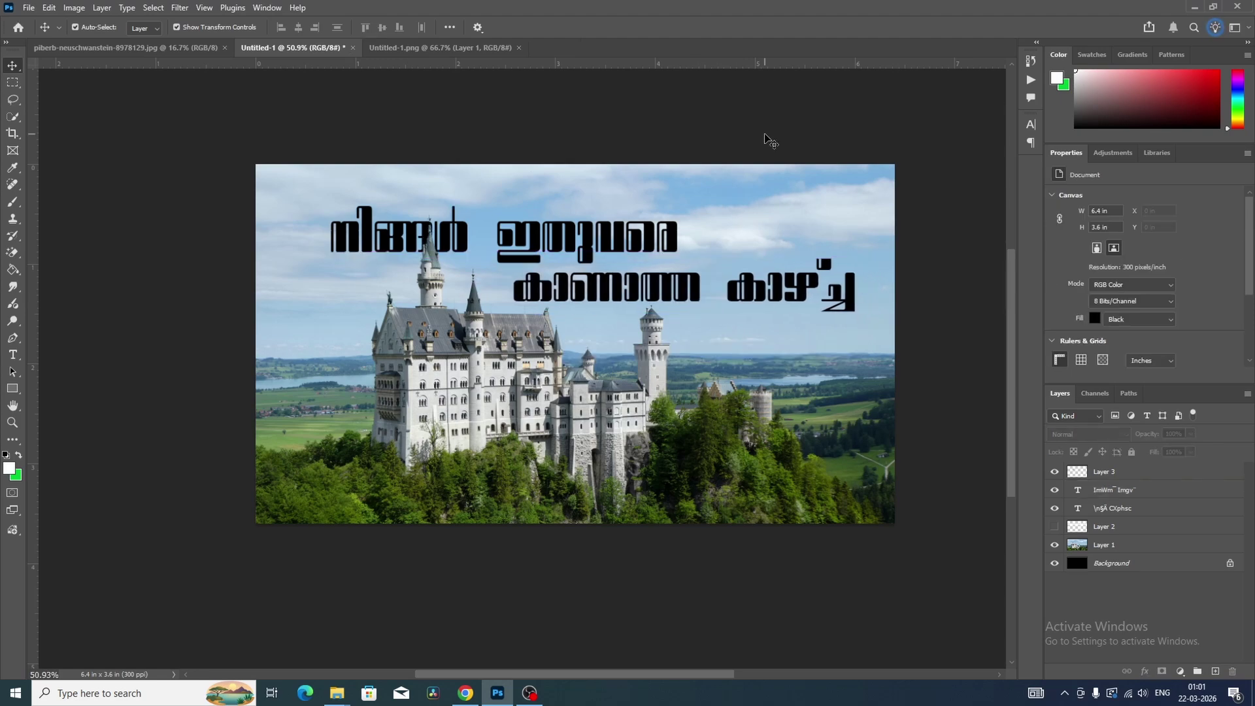
- Recolour the first title line നിങ്ങൾ ഇതുവരെ bright yellow, #eaff00
{"action": "scroll", "coordinate": [770, 145], "scroll_direction": "down", "scroll_amount": 3}
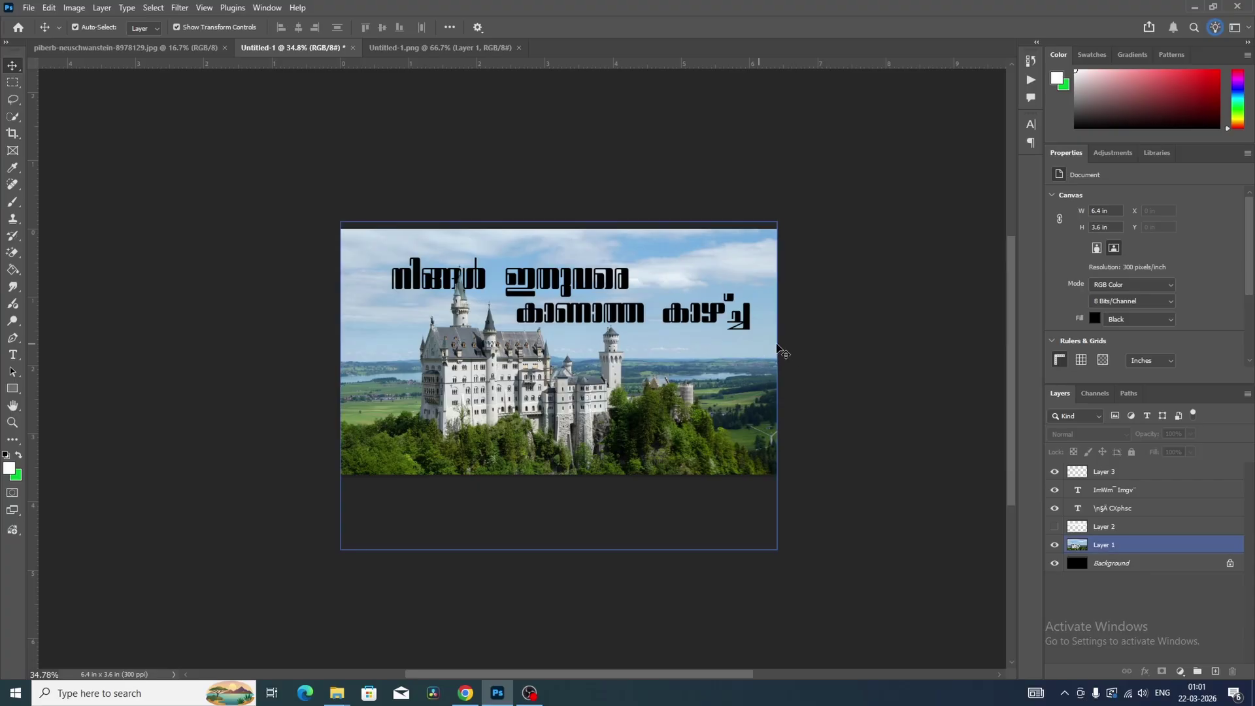
{"action": "scroll", "coordinate": [825, 356], "scroll_direction": "up", "scroll_amount": 2}
{"action": "left_click", "coordinate": [592, 262]}
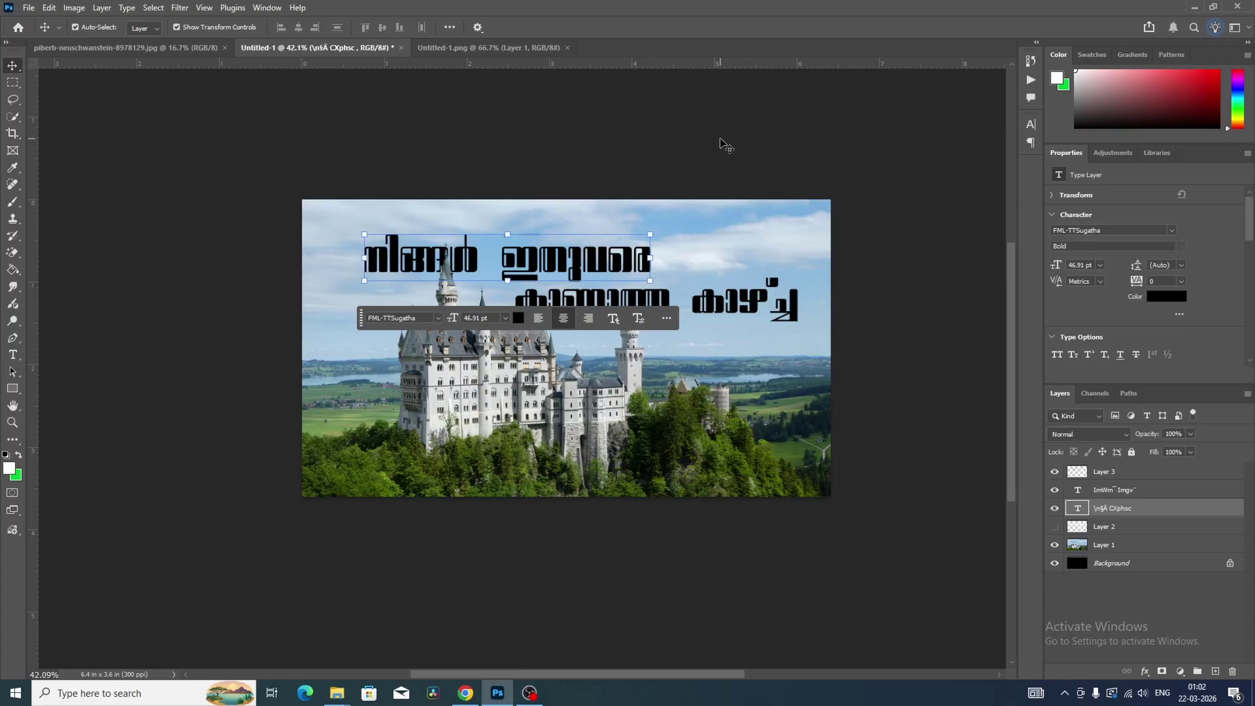
{"action": "left_click", "coordinate": [517, 320]}
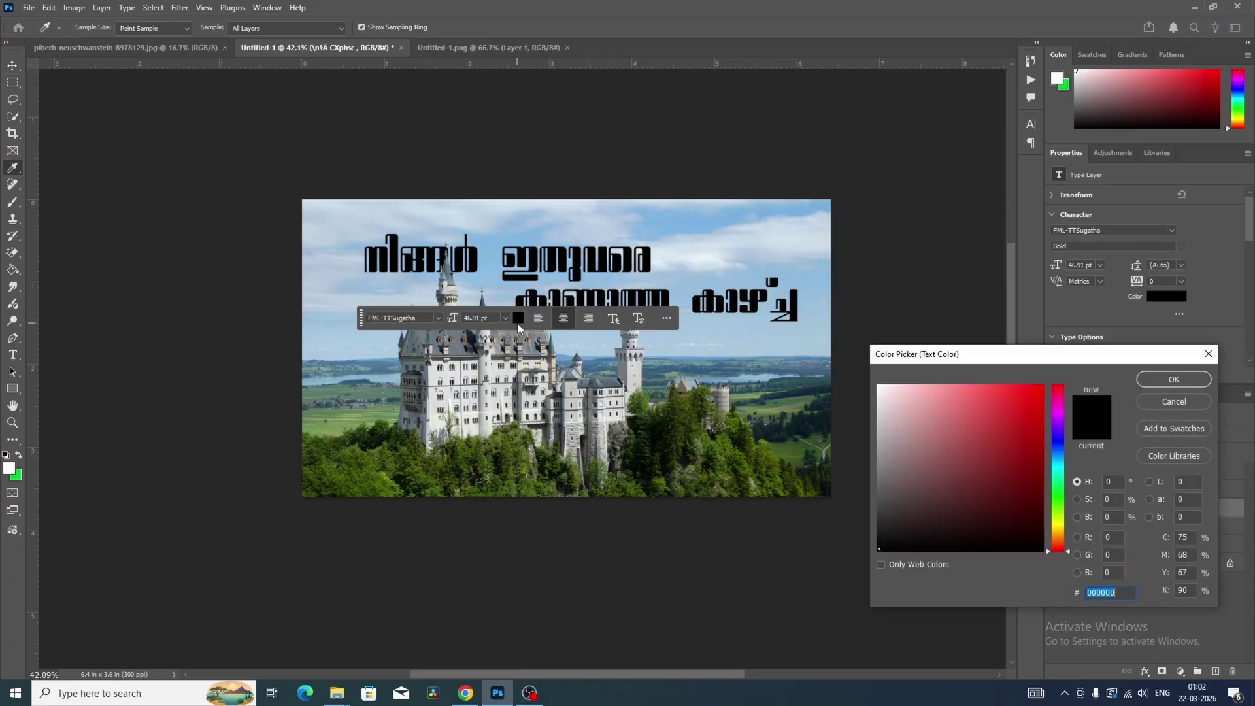
{"action": "left_click", "coordinate": [1014, 445]}
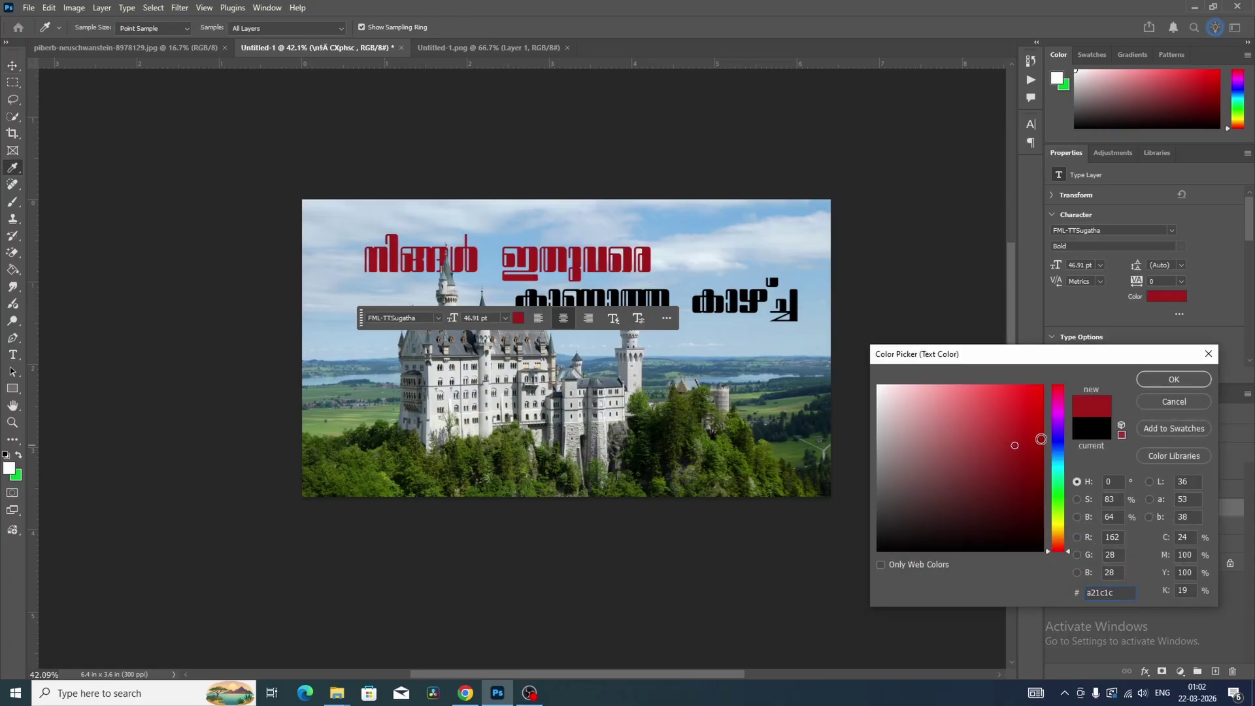
{"action": "mouse_move", "coordinate": [1038, 436]}
{"action": "left_mouse_down"}
{"action": "mouse_move", "coordinate": [1014, 411]}
{"action": "mouse_move", "coordinate": [1029, 412]}
{"action": "left_mouse_up"}
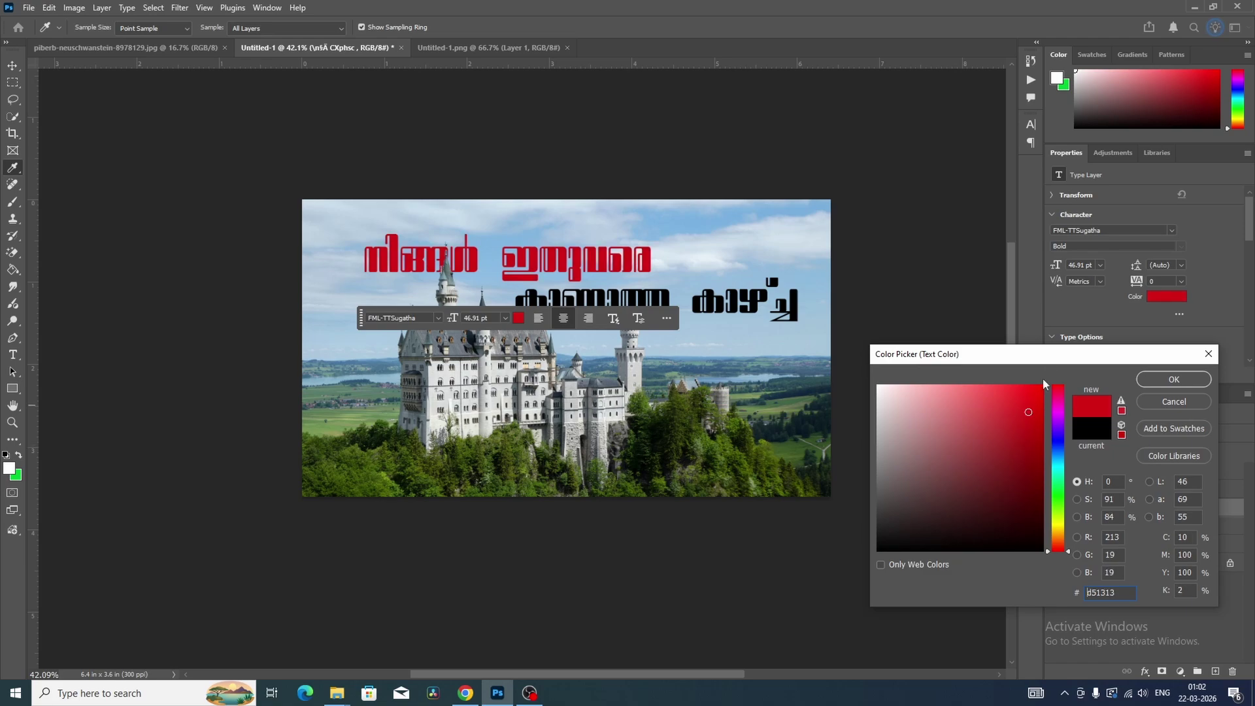
{"action": "mouse_move", "coordinate": [1045, 354]}
{"action": "left_mouse_down"}
{"action": "mouse_move", "coordinate": [940, 317]}
{"action": "mouse_move", "coordinate": [772, 312]}
{"action": "left_mouse_up"}
{"action": "mouse_move", "coordinate": [755, 370]}
{"action": "left_mouse_down"}
{"action": "mouse_move", "coordinate": [779, 342]}
{"action": "mouse_move", "coordinate": [760, 334]}
{"action": "mouse_move", "coordinate": [723, 364]}
{"action": "left_mouse_up"}
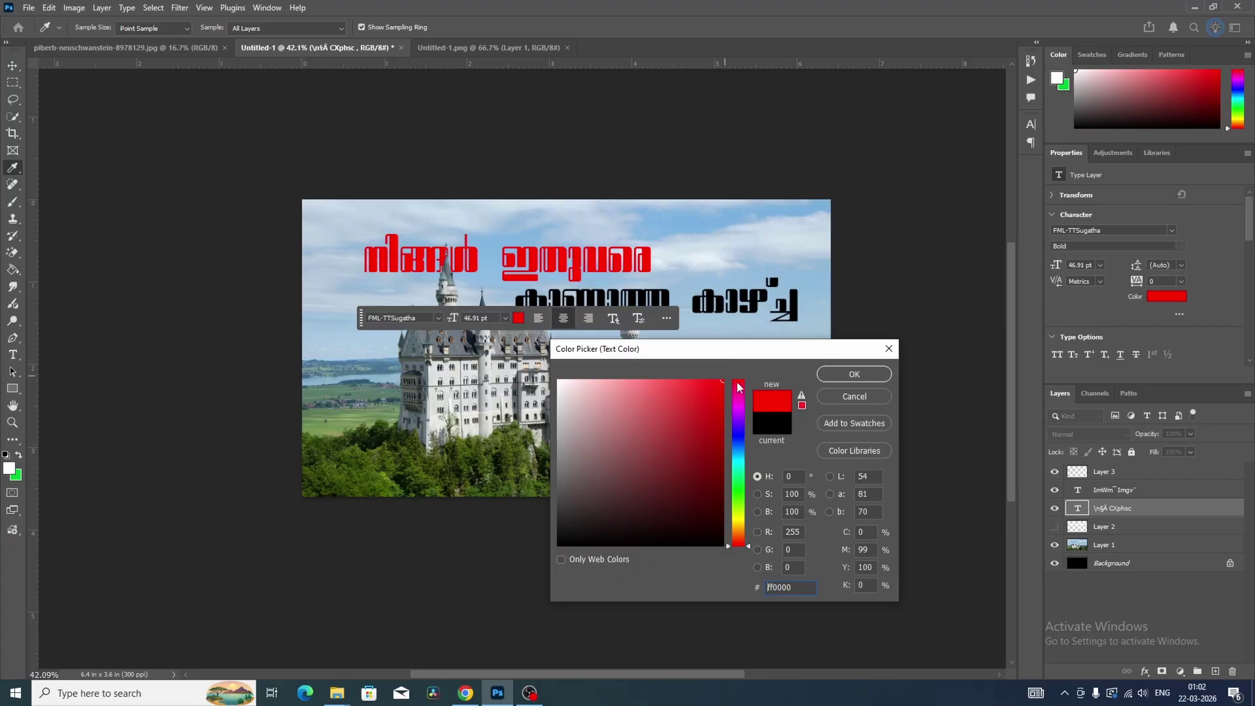
{"action": "left_click_drag", "start_coordinate": [738, 387], "coordinate": [740, 559]}
{"action": "left_click", "coordinate": [721, 425]}
{"action": "left_click_drag", "start_coordinate": [743, 509], "coordinate": [741, 519]}
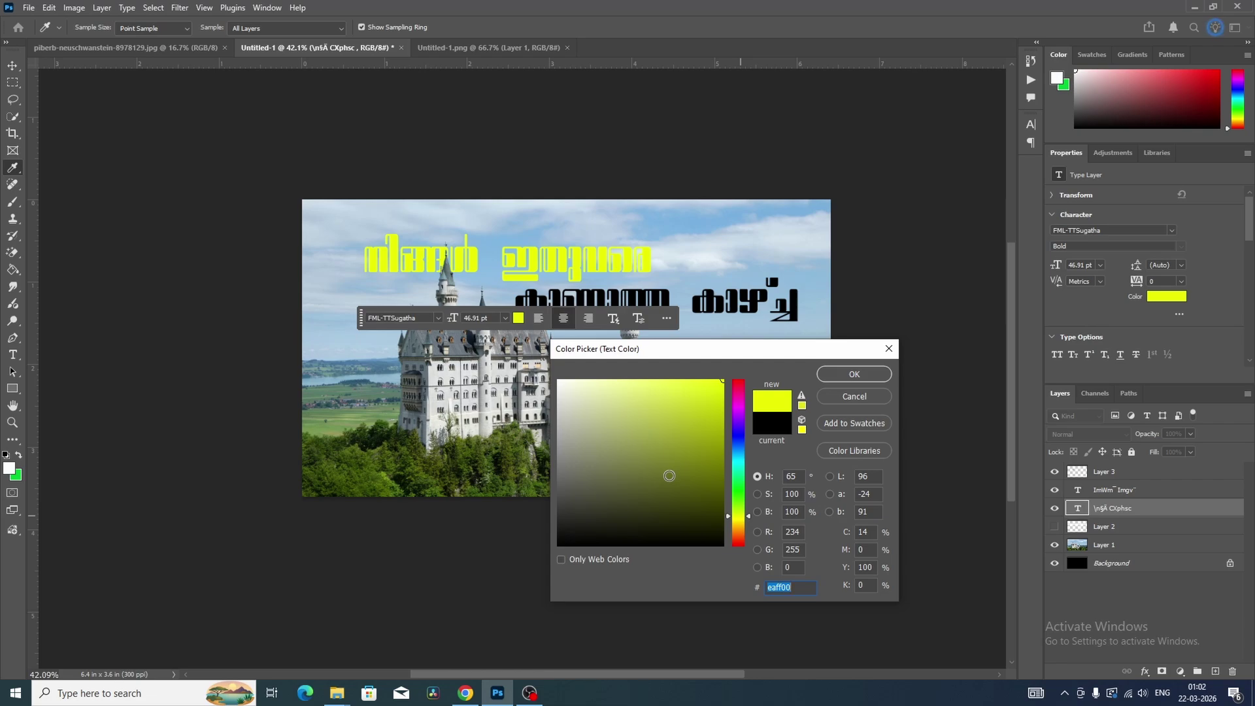
{"action": "left_click", "coordinate": [847, 374]}
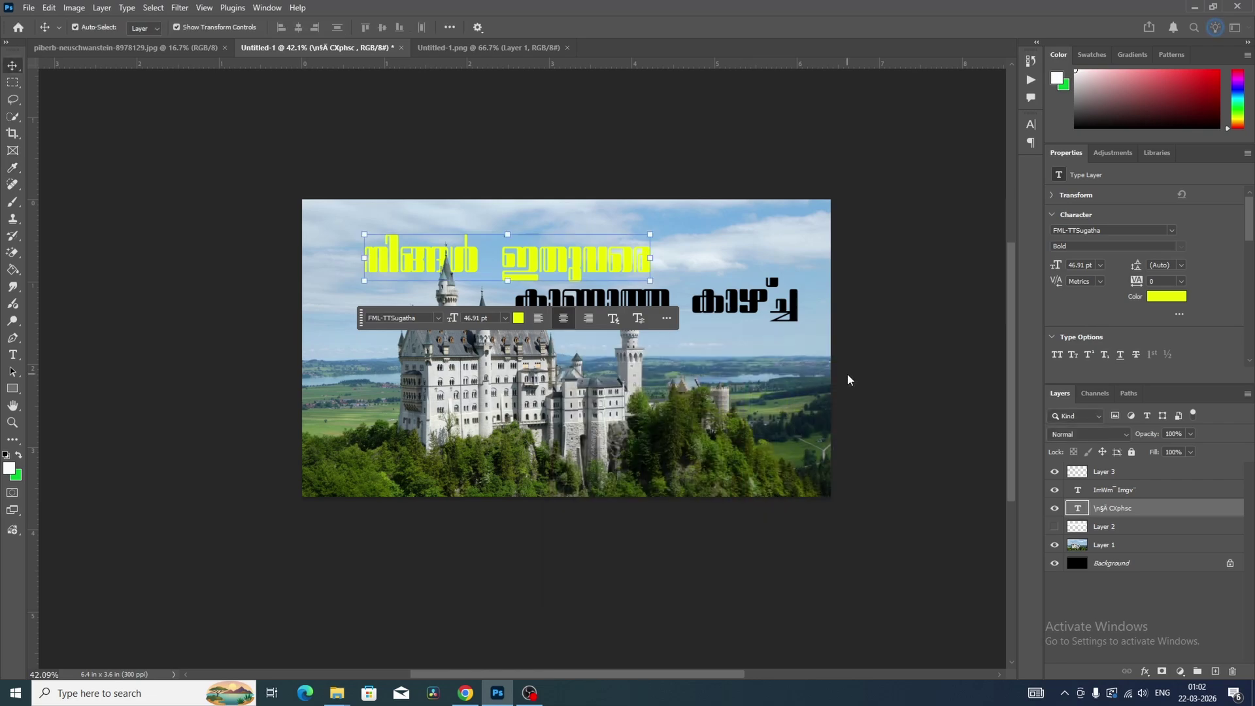
- Recolour the second title line കാണാത്ത കാഴ്ച by sampling the yellow of the first line
{"action": "left_click", "coordinate": [775, 158]}
{"action": "left_click", "coordinate": [666, 301]}
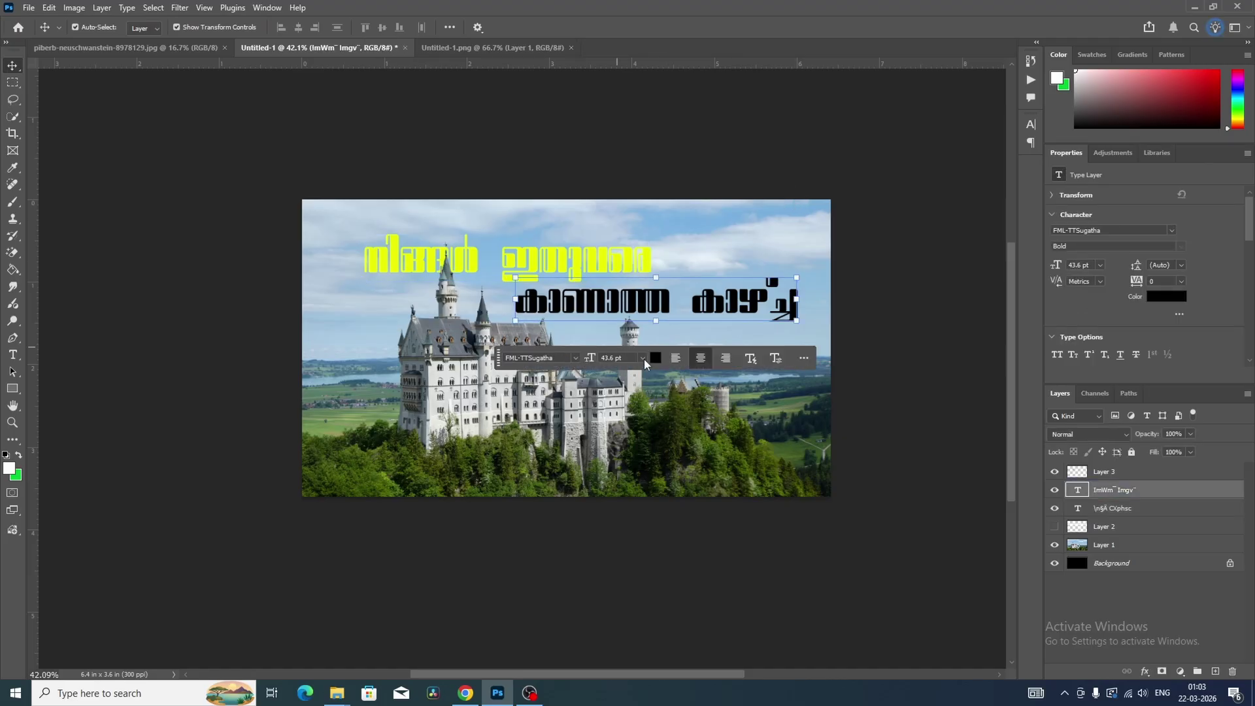
{"action": "left_click", "coordinate": [655, 358]}
{"action": "left_click", "coordinate": [656, 253]}
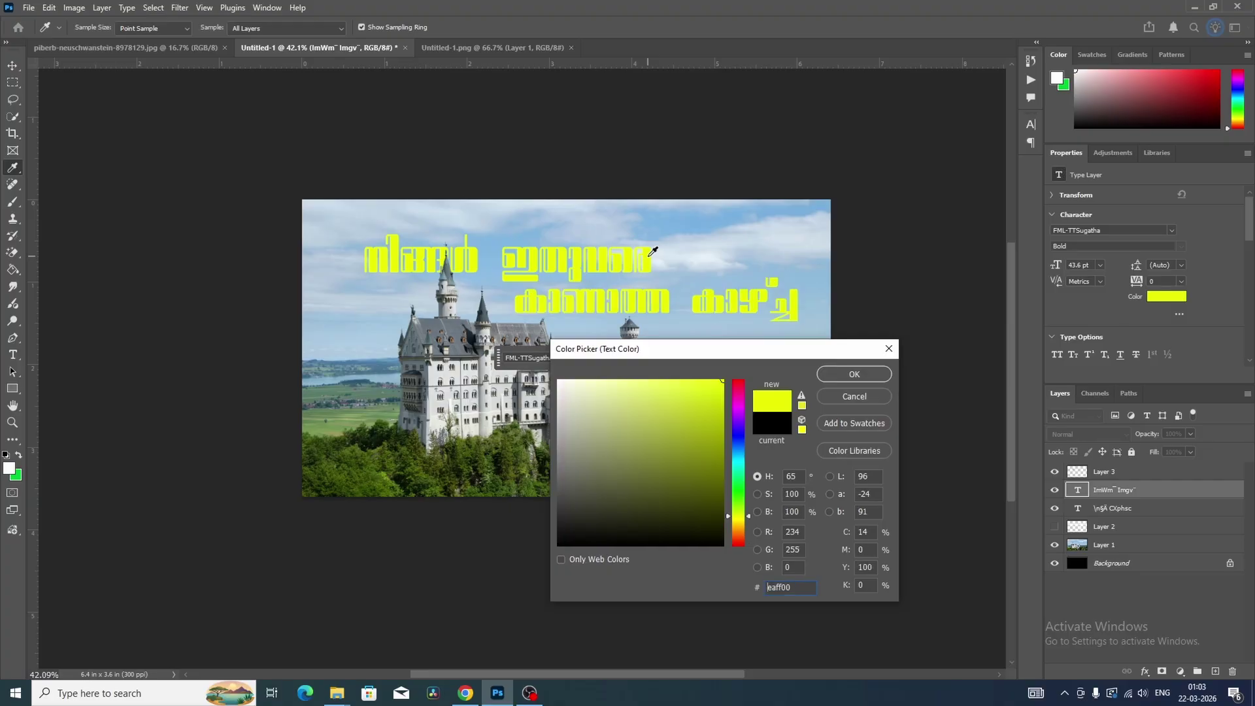
{"action": "key", "text": "Return"}
- Open the layer style settings for the first title line and position the dialog clear of its text
{"action": "left_click", "coordinate": [606, 256]}
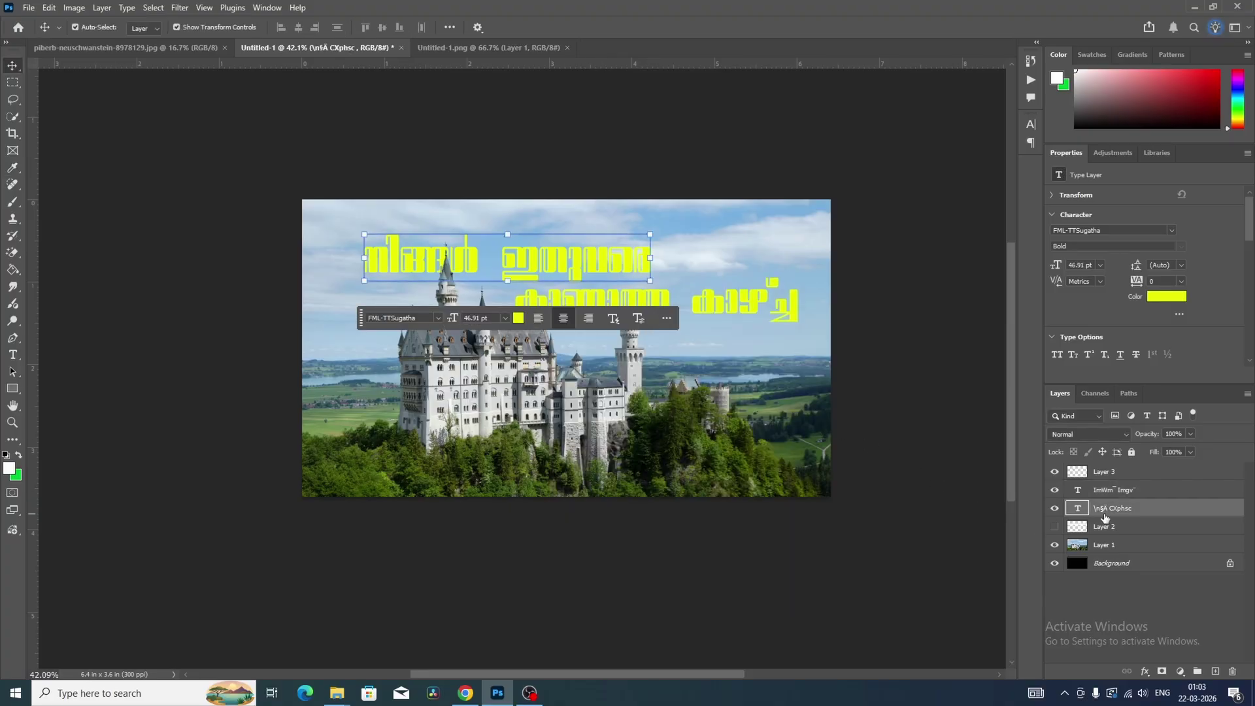
{"action": "double_click", "coordinate": [1211, 508]}
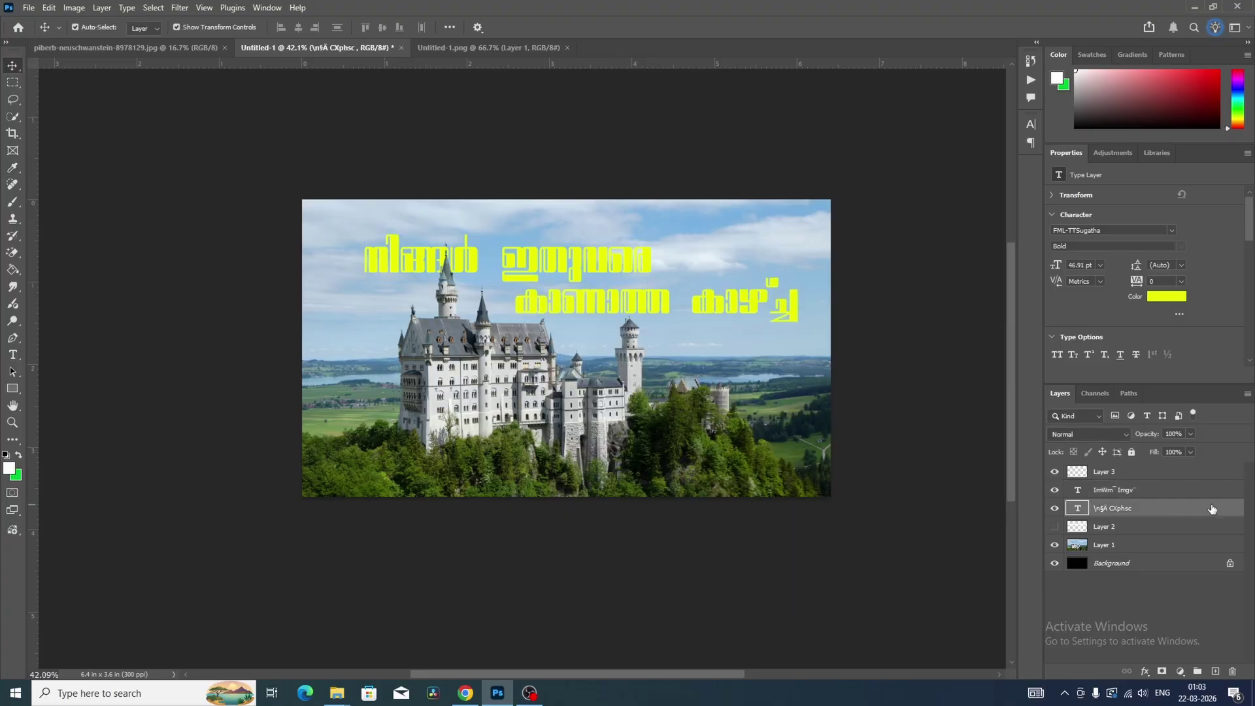
{"action": "left_click_drag", "start_coordinate": [863, 229], "coordinate": [929, 129]}
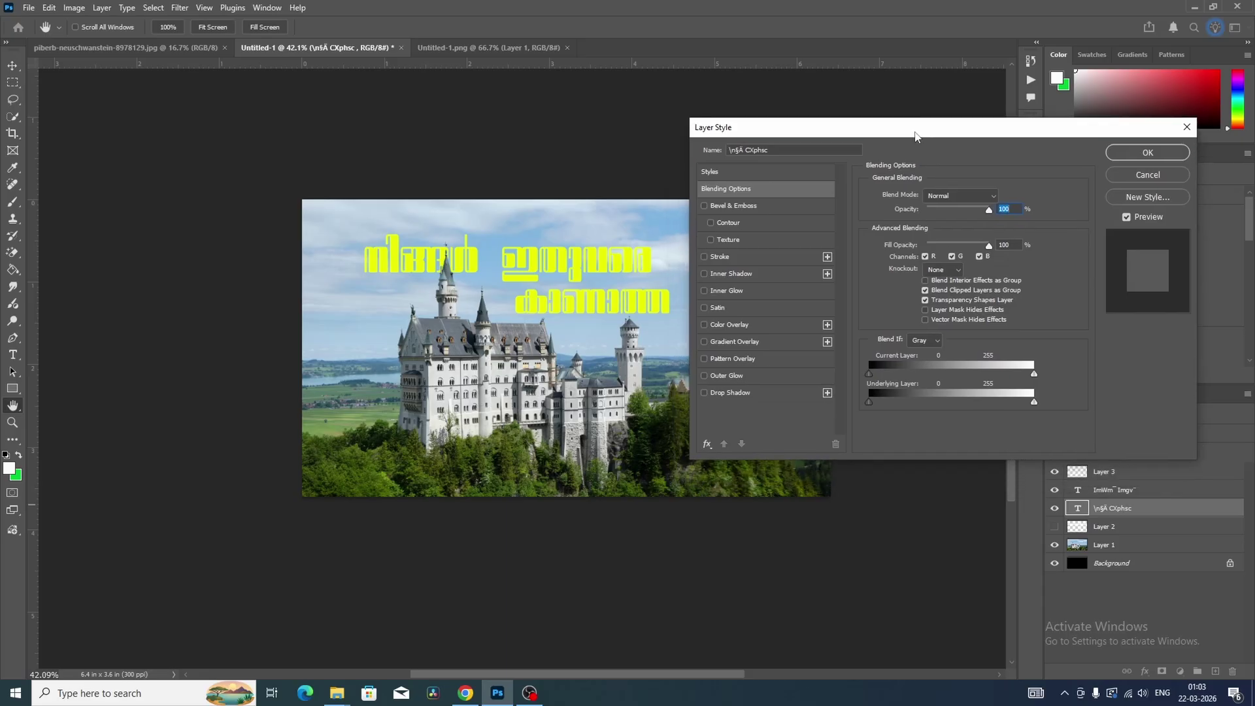
{"action": "left_click_drag", "start_coordinate": [778, 133], "coordinate": [756, 118]}
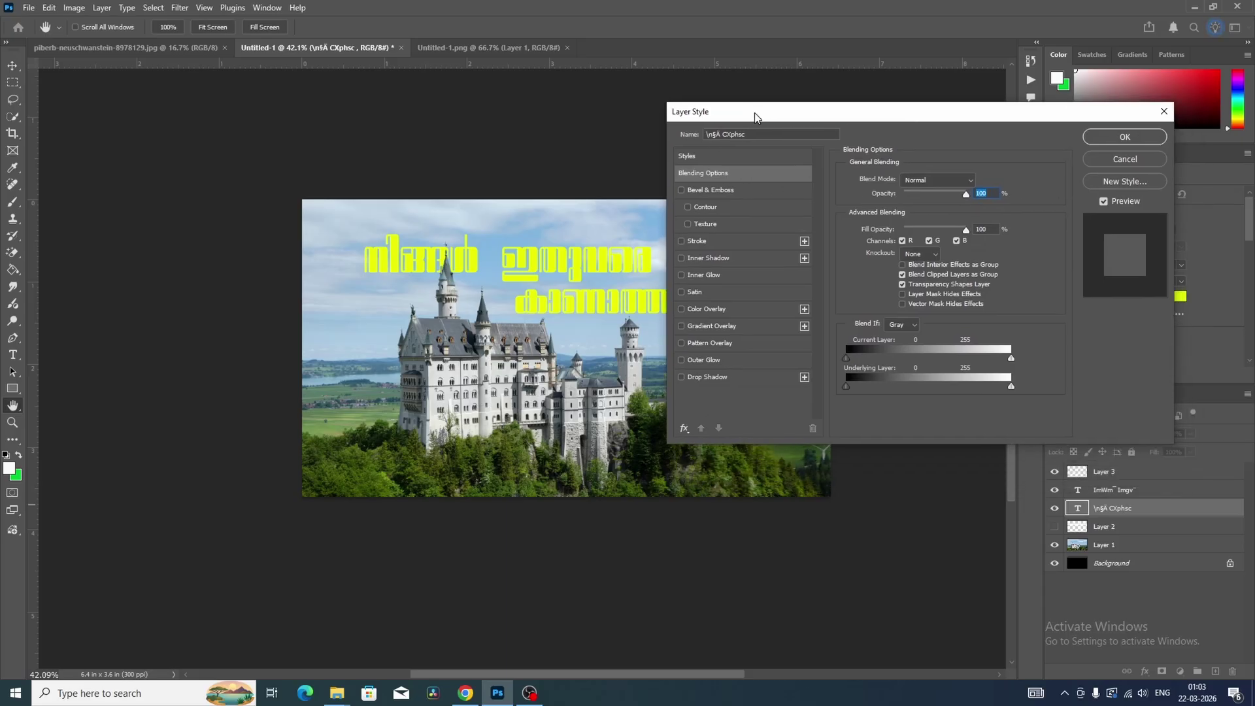
- Try a 13 px black outside stroke at 100% opacity on the first title line
{"action": "left_click", "coordinate": [683, 241]}
{"action": "left_click", "coordinate": [716, 240]}
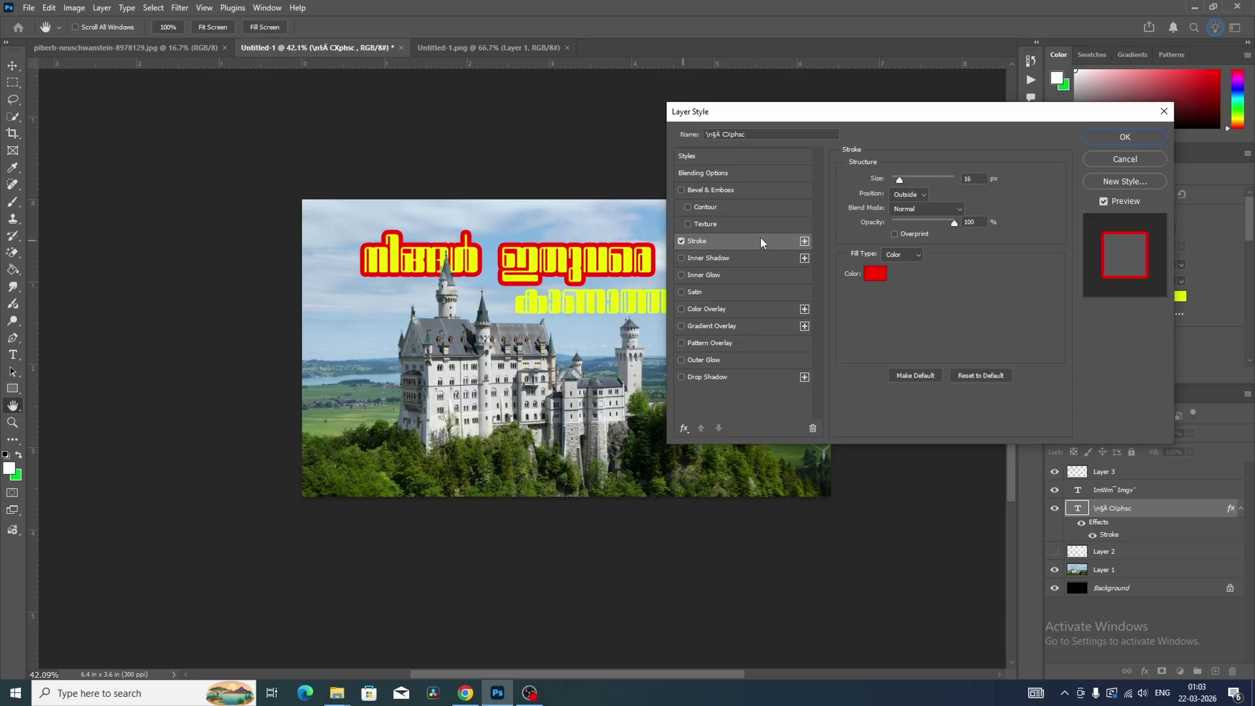
{"action": "left_click", "coordinate": [876, 274]}
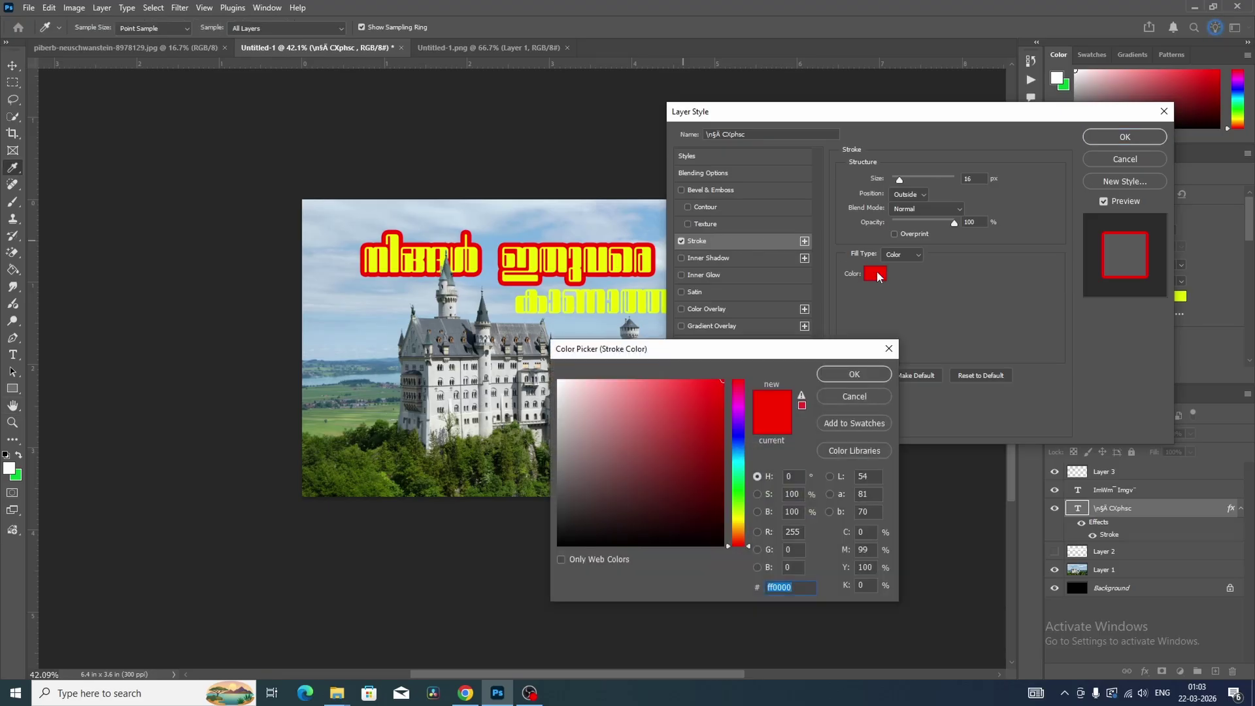
{"action": "left_click", "coordinate": [590, 488]}
{"action": "left_click_drag", "start_coordinate": [590, 487], "coordinate": [532, 532]}
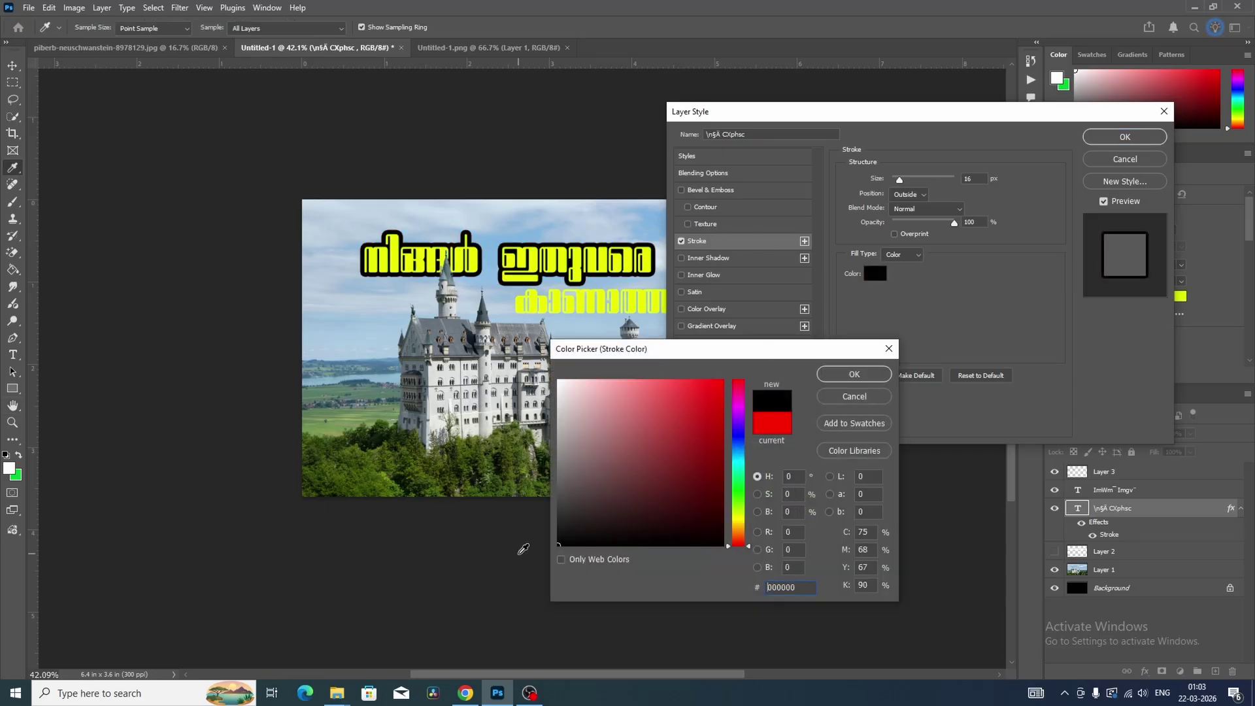
{"action": "left_click", "coordinate": [832, 377]}
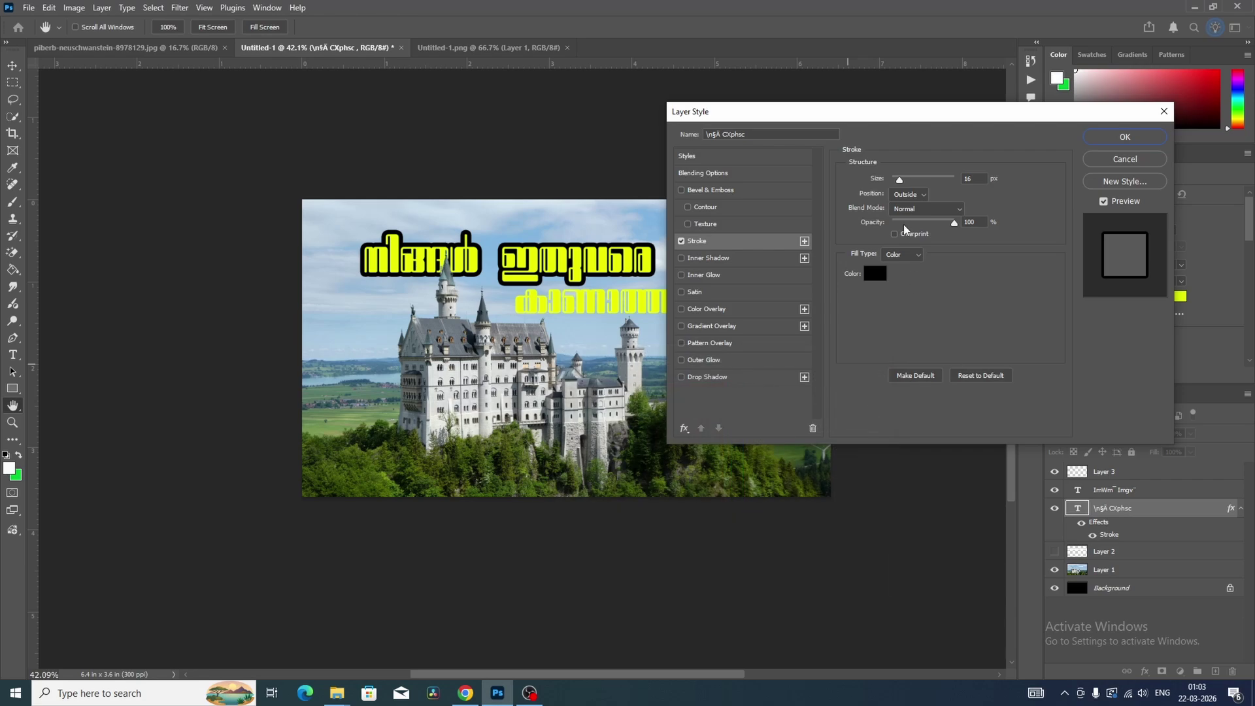
{"action": "left_click_drag", "start_coordinate": [900, 183], "coordinate": [898, 183]}
{"action": "mouse_move", "coordinate": [952, 227]}
{"action": "left_mouse_down"}
{"action": "mouse_move", "coordinate": [919, 227]}
{"action": "mouse_move", "coordinate": [962, 223]}
{"action": "left_mouse_up"}
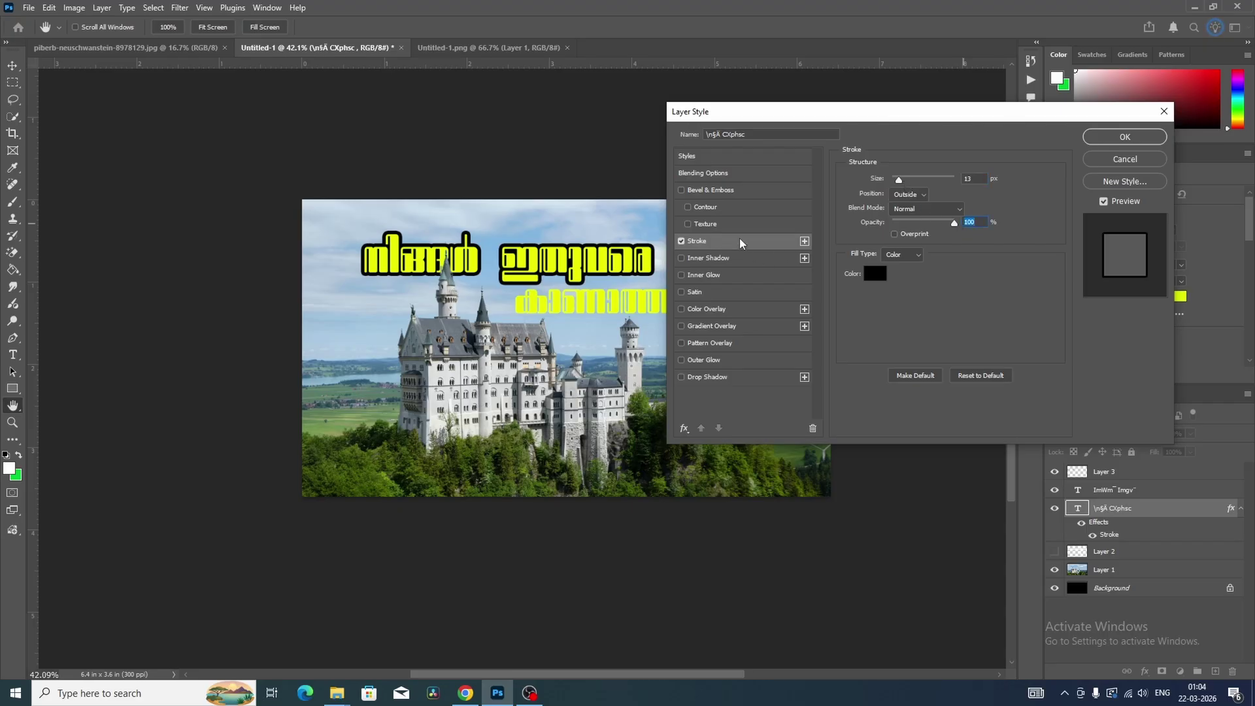
{"action": "left_click_drag", "start_coordinate": [789, 122], "coordinate": [902, 91]}
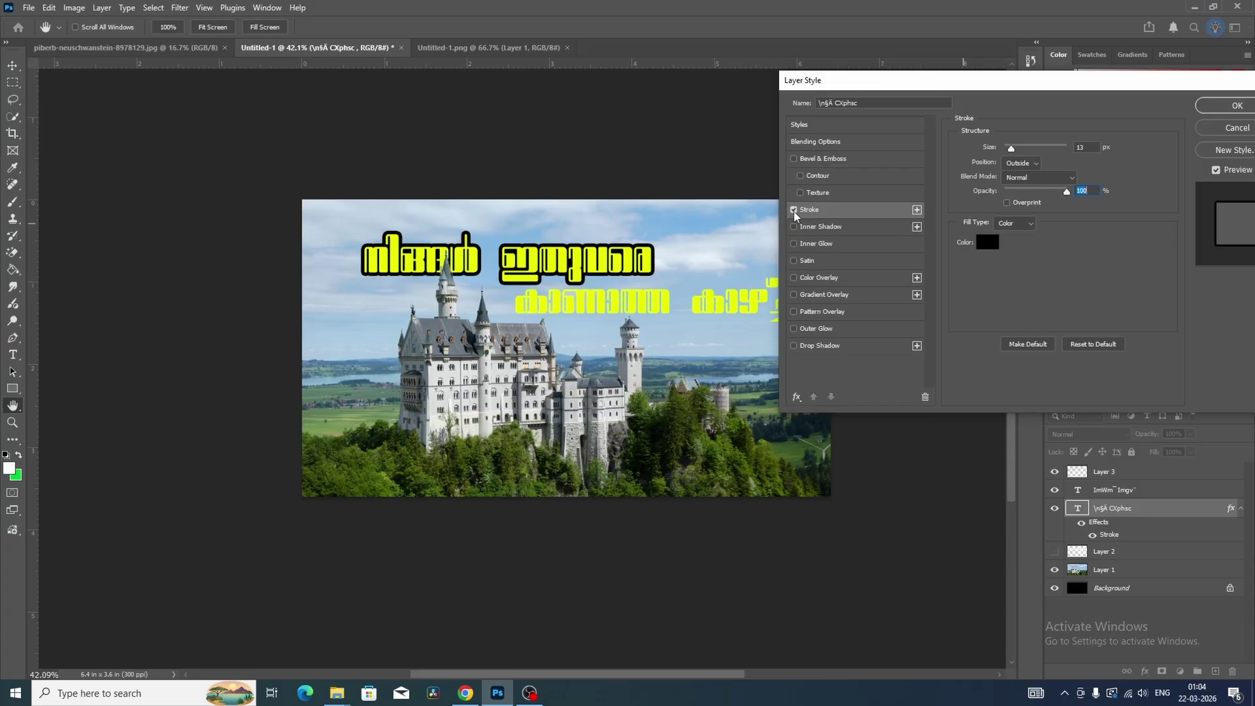
{"action": "left_click", "coordinate": [794, 210]}
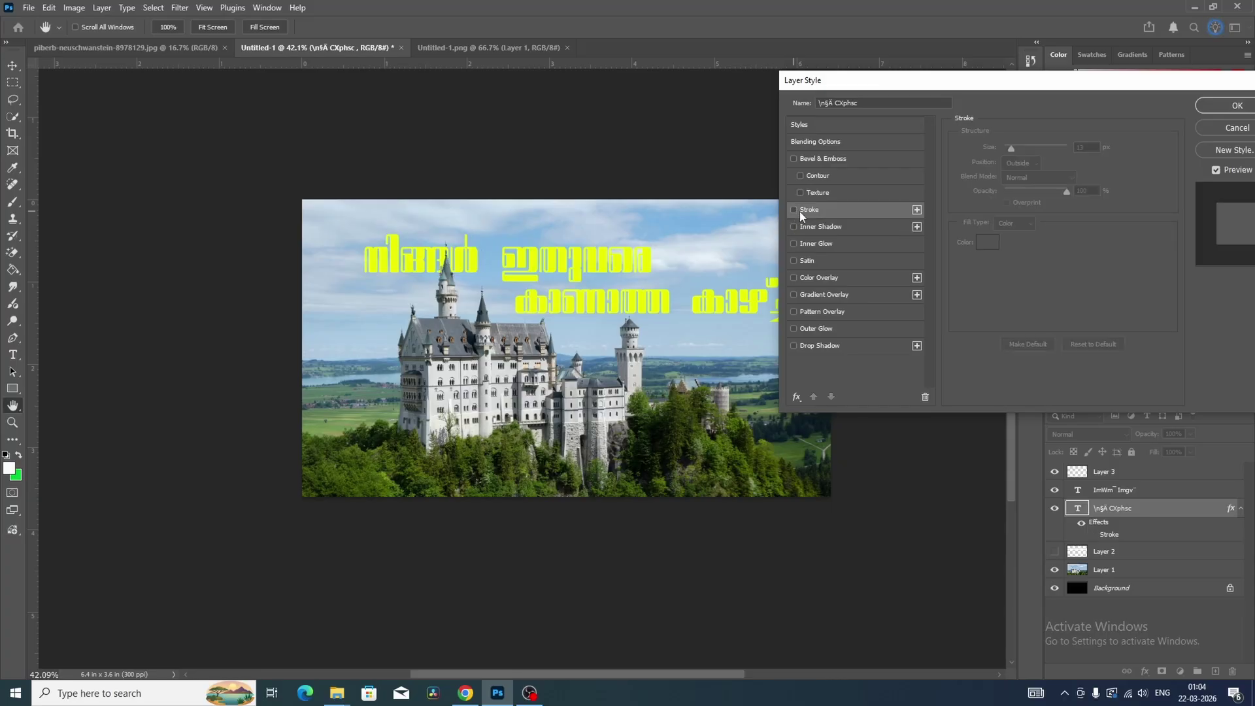
- Add an outer glow to the first title line, coloured black with the Normal blend mode
{"action": "left_click", "coordinate": [794, 329]}
{"action": "left_click", "coordinate": [833, 330]}
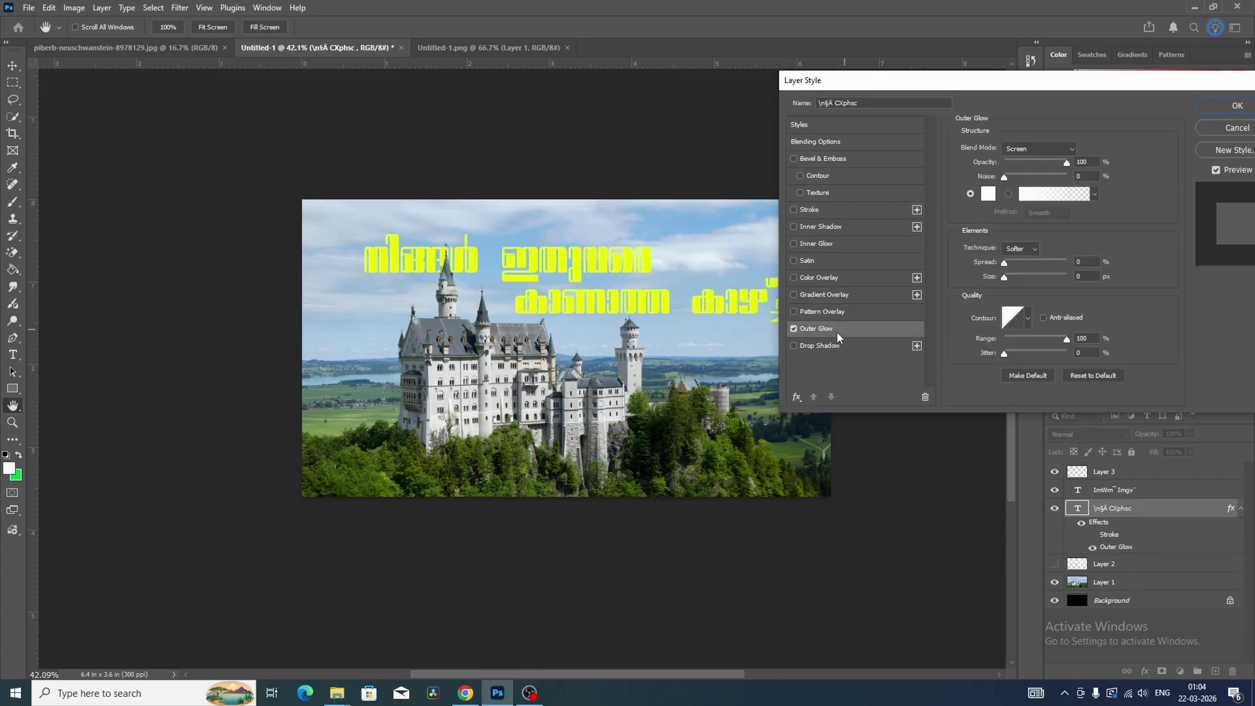
{"action": "left_click", "coordinate": [988, 193]}
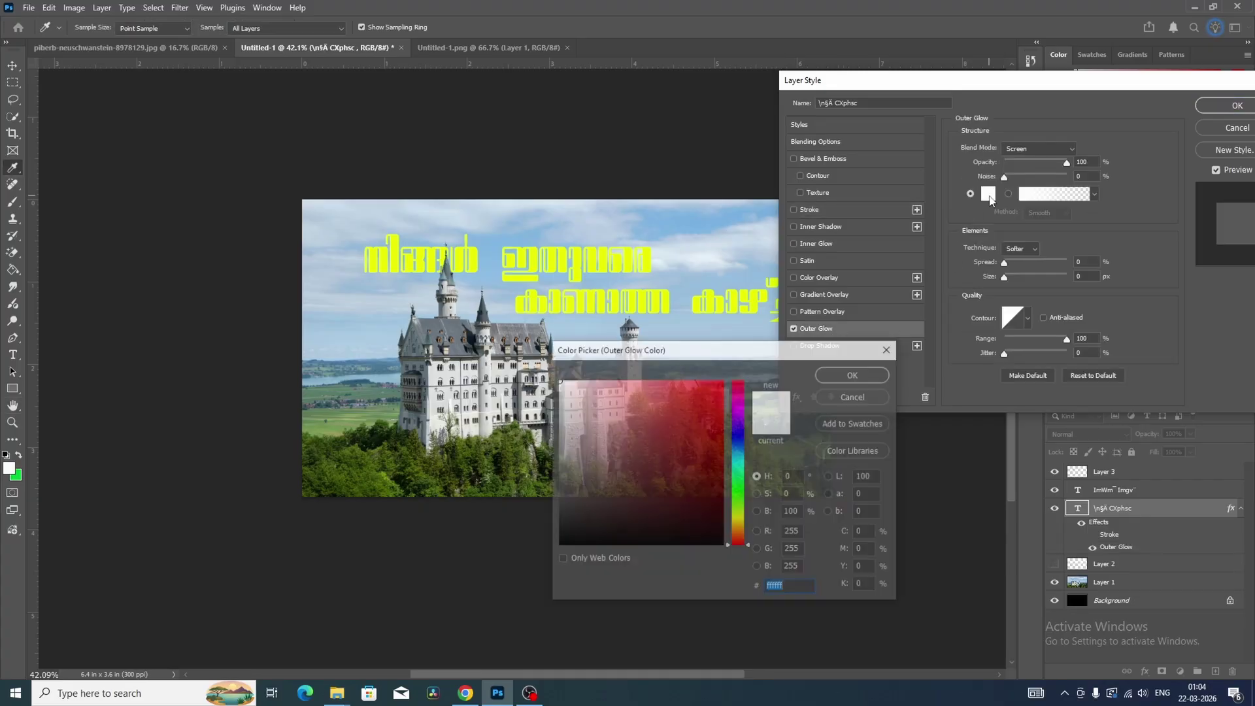
{"action": "left_click_drag", "start_coordinate": [691, 426], "coordinate": [534, 553]}
{"action": "left_click", "coordinate": [857, 374]}
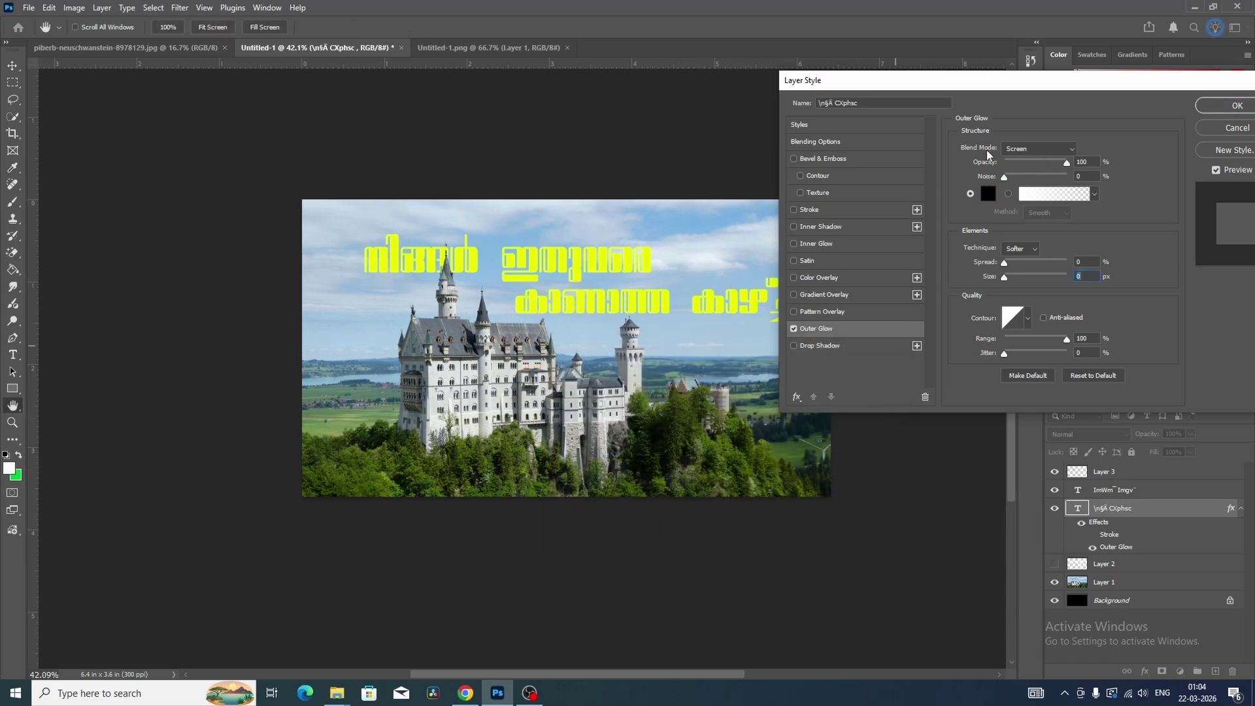
{"action": "left_click", "coordinate": [1025, 147]}
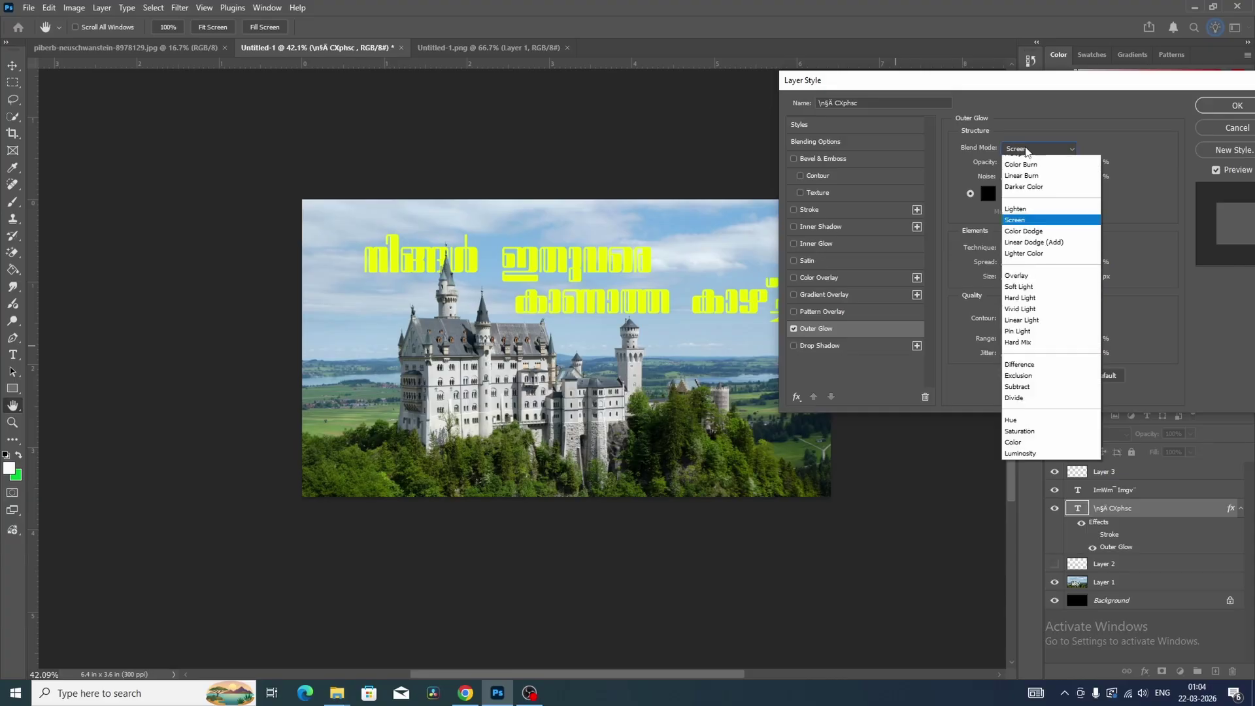
{"action": "left_click", "coordinate": [1026, 158]}
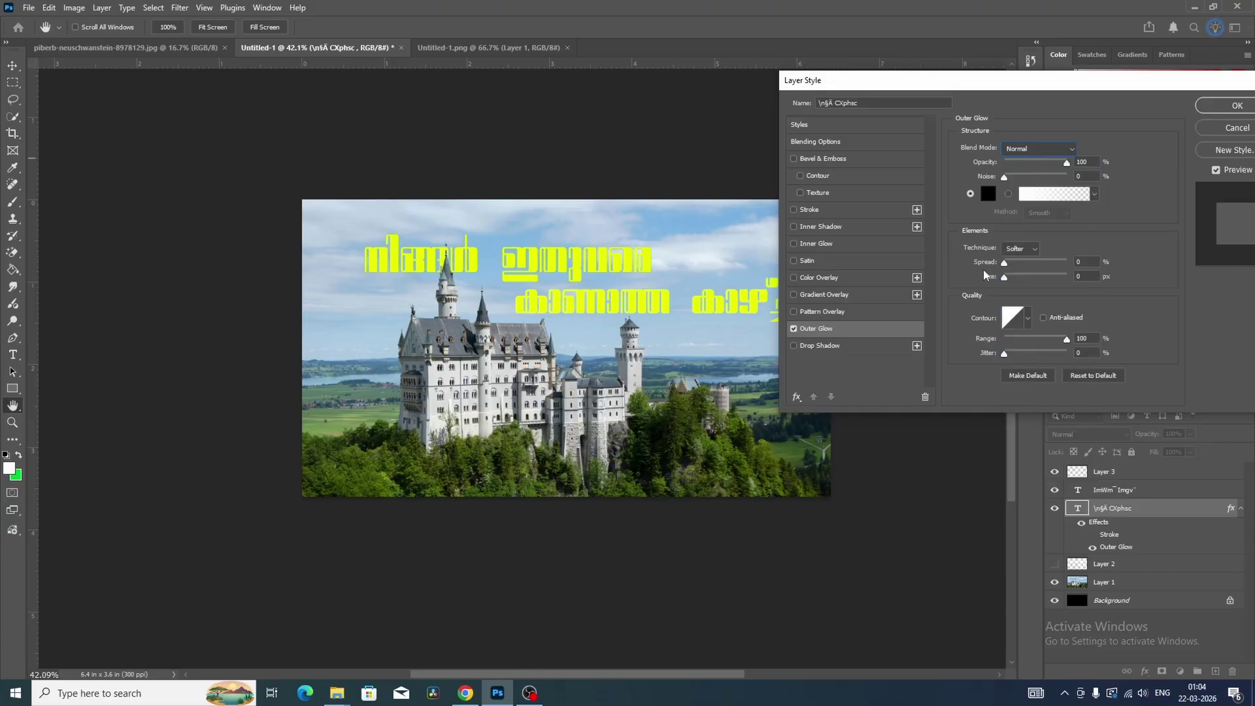
- Set the first title line's outer glow to 56% spread and 21 px size
{"action": "mouse_move", "coordinate": [1011, 263]}
{"action": "left_mouse_down"}
{"action": "mouse_move", "coordinate": [1026, 262]}
{"action": "mouse_move", "coordinate": [1010, 277]}
{"action": "mouse_move", "coordinate": [1034, 265]}
{"action": "left_mouse_up"}
{"action": "key", "text": "Up"}
{"action": "key", "text": "Up"}
{"action": "key", "text": "Up"}
{"action": "key", "text": "Up"}
{"action": "key", "text": "Up"}
{"action": "key", "text": "Up"}
{"action": "key", "text": "Up"}
{"action": "key", "text": "Up"}
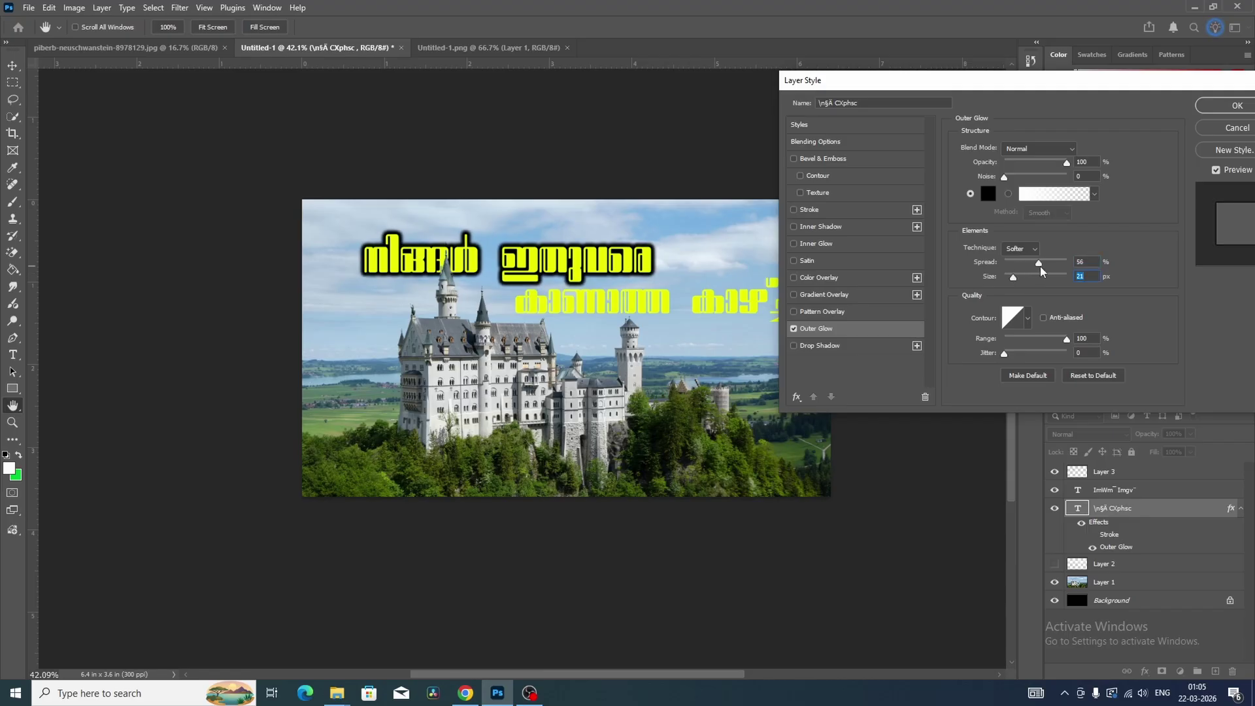
- Try a sky-sampled blue, #0071d4, and a foliage-sampled green, #4d7801, as the outer glow colour
{"action": "left_click", "coordinate": [989, 194]}
{"action": "left_click_drag", "start_coordinate": [575, 349], "coordinate": [840, 182]}
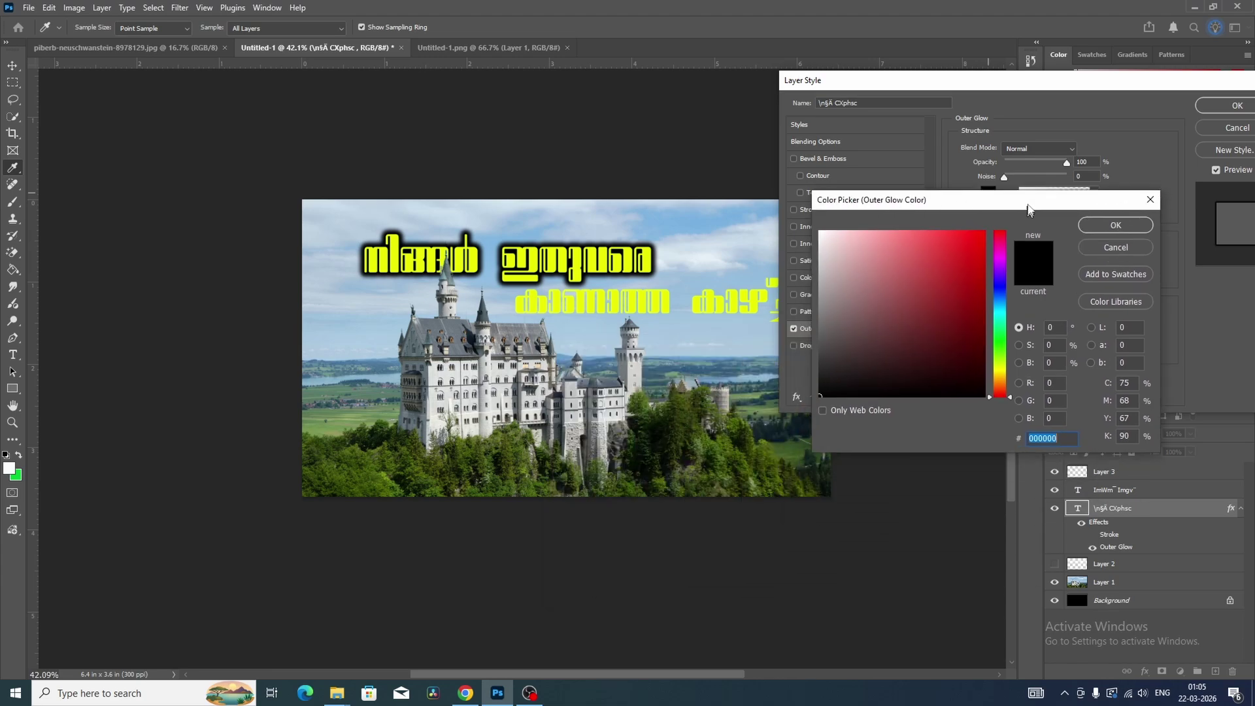
{"action": "left_click", "coordinate": [707, 217]}
{"action": "left_click", "coordinate": [988, 261]}
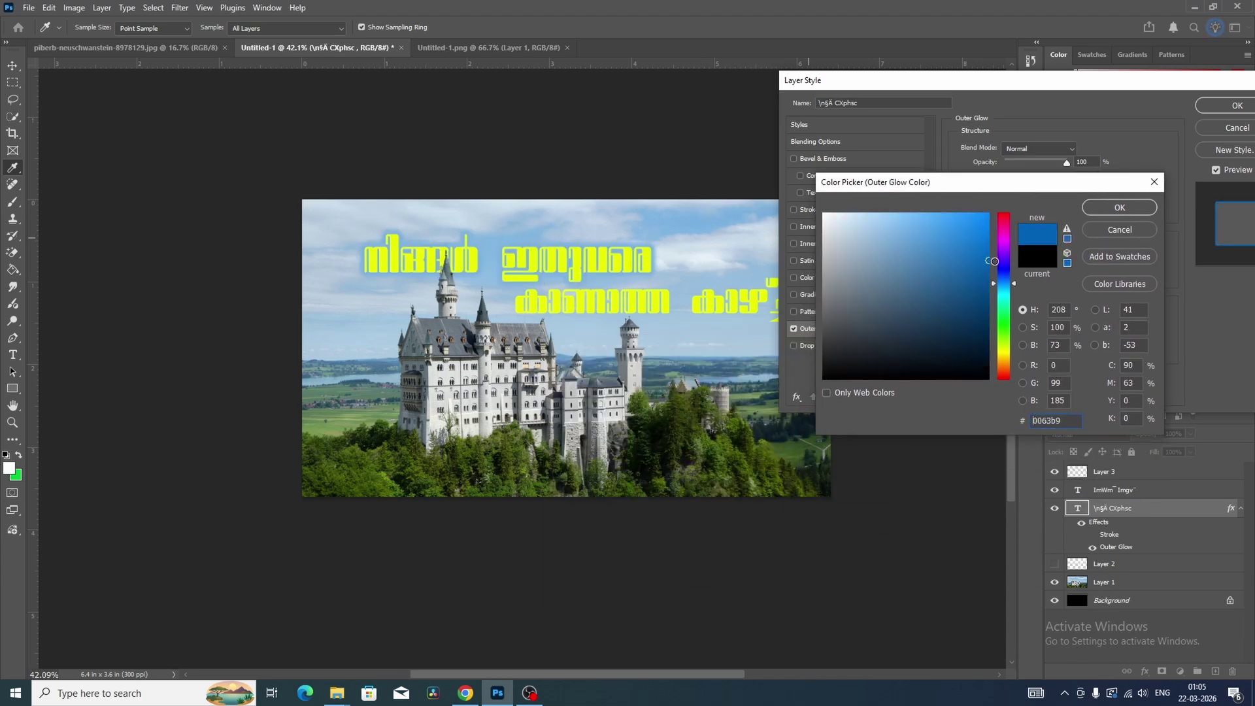
{"action": "left_click", "coordinate": [987, 240]}
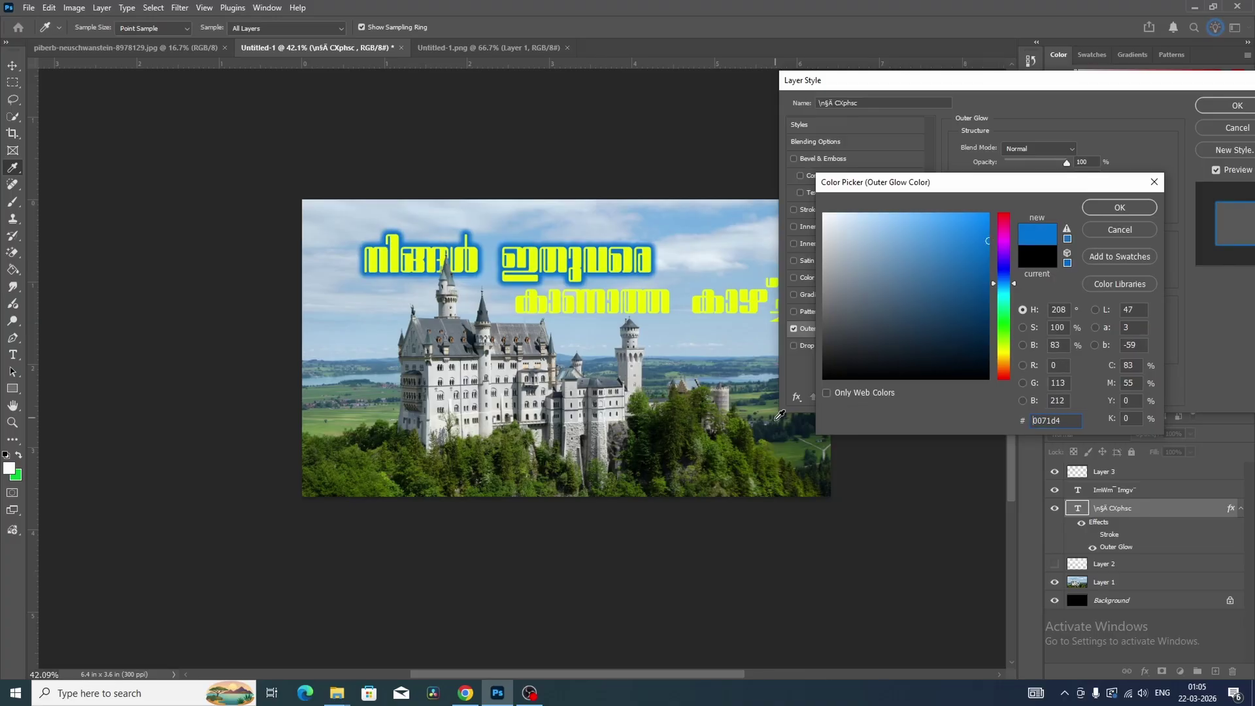
{"action": "left_click", "coordinate": [713, 437]}
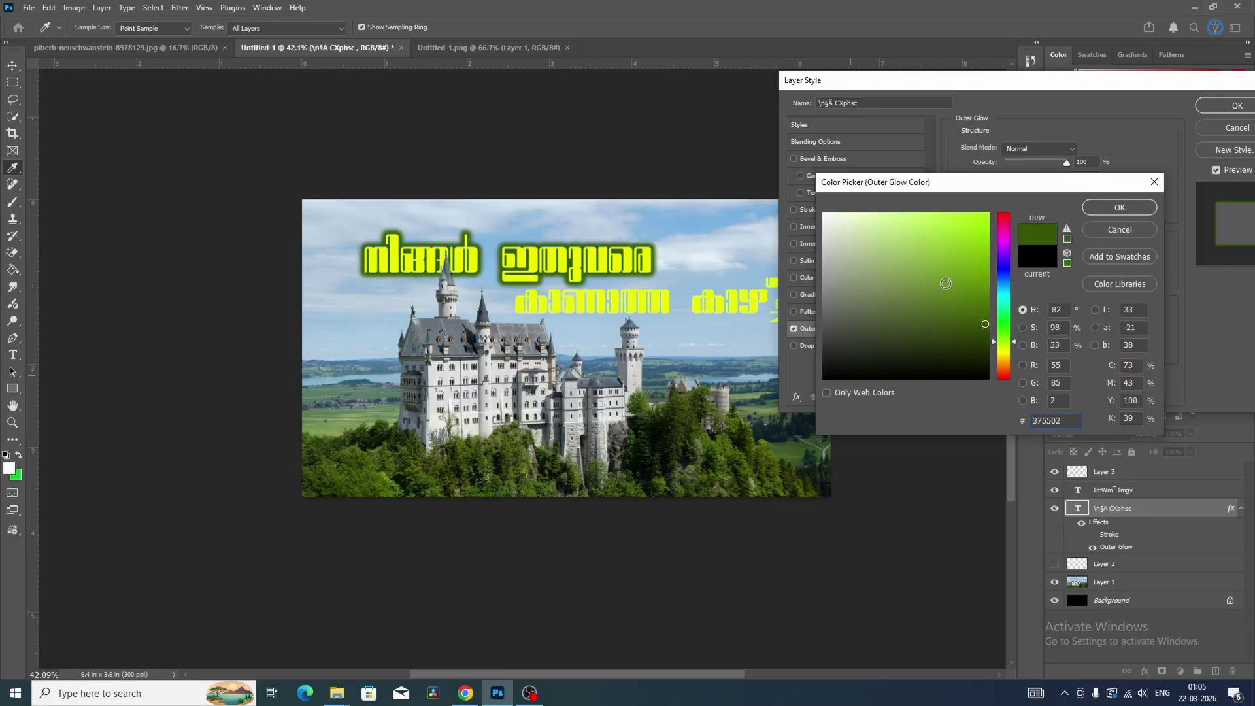
{"action": "left_click", "coordinate": [988, 302]}
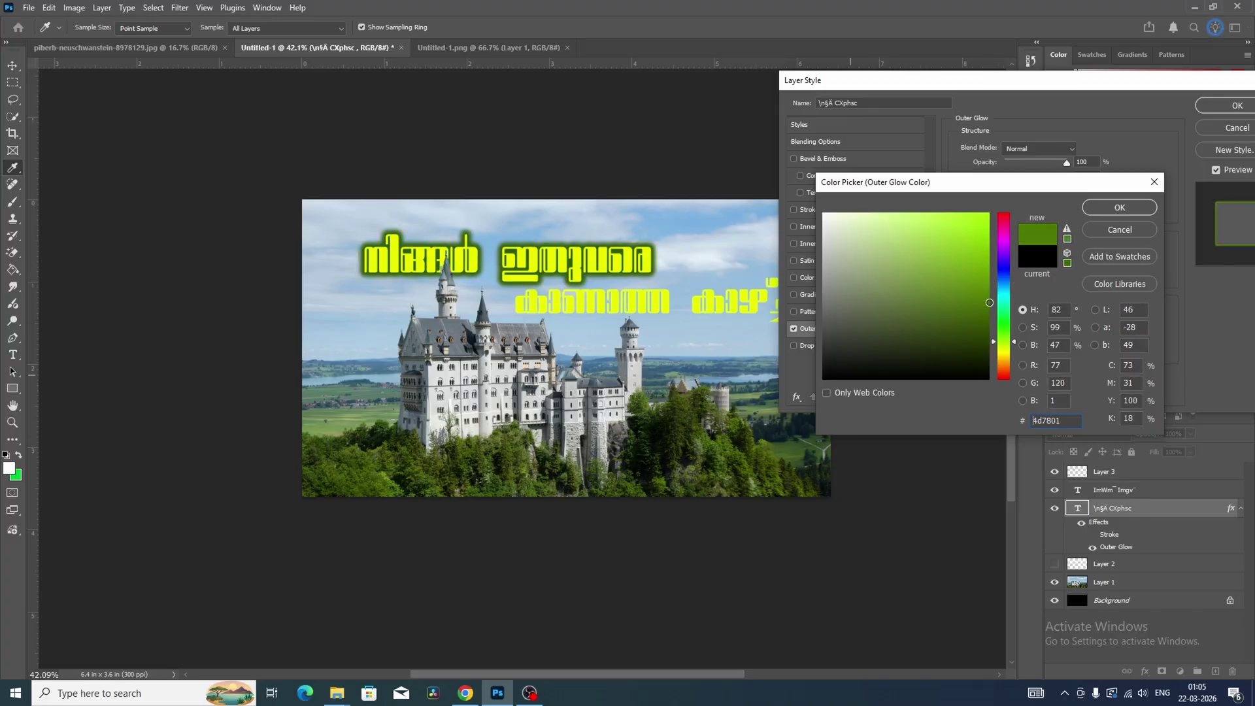
- Try the sky-sampled blue #0085eb, white #ffffff and the darker blue #005cc3 as the first title line's outer glow colour
{"action": "left_click", "coordinate": [728, 366]}
{"action": "left_click", "coordinate": [988, 215]}
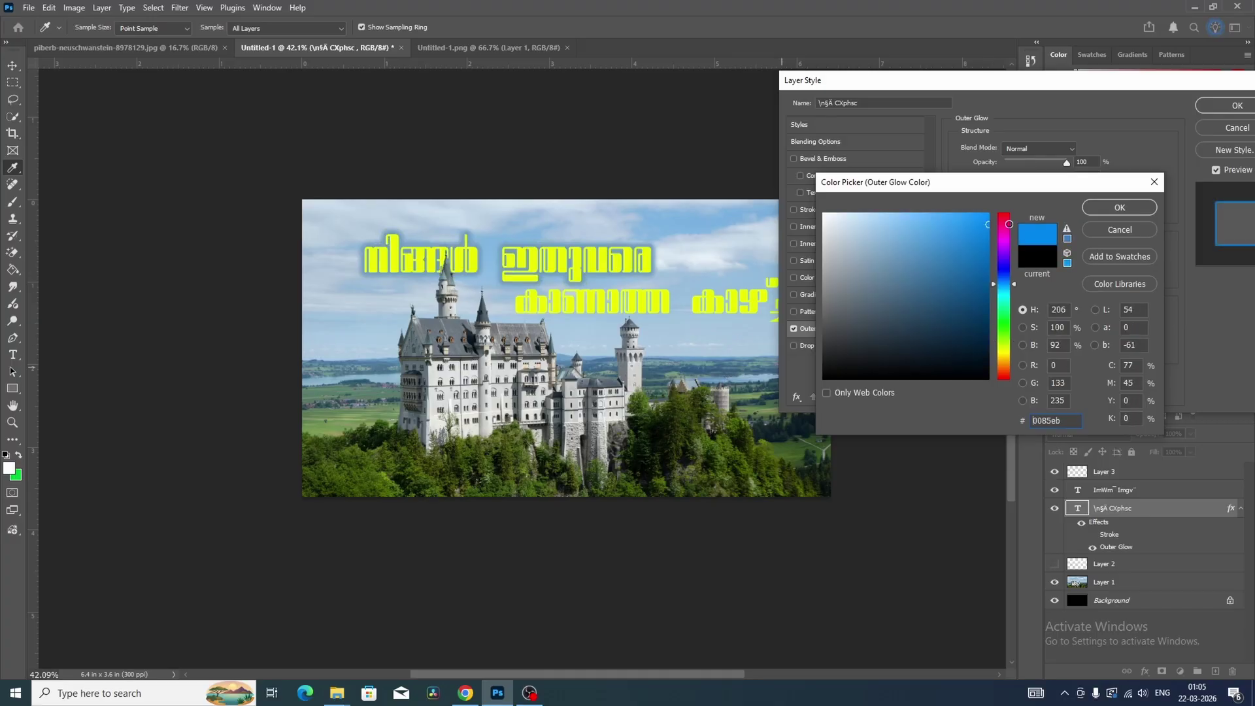
{"action": "left_click_drag", "start_coordinate": [926, 228], "coordinate": [789, 191]}
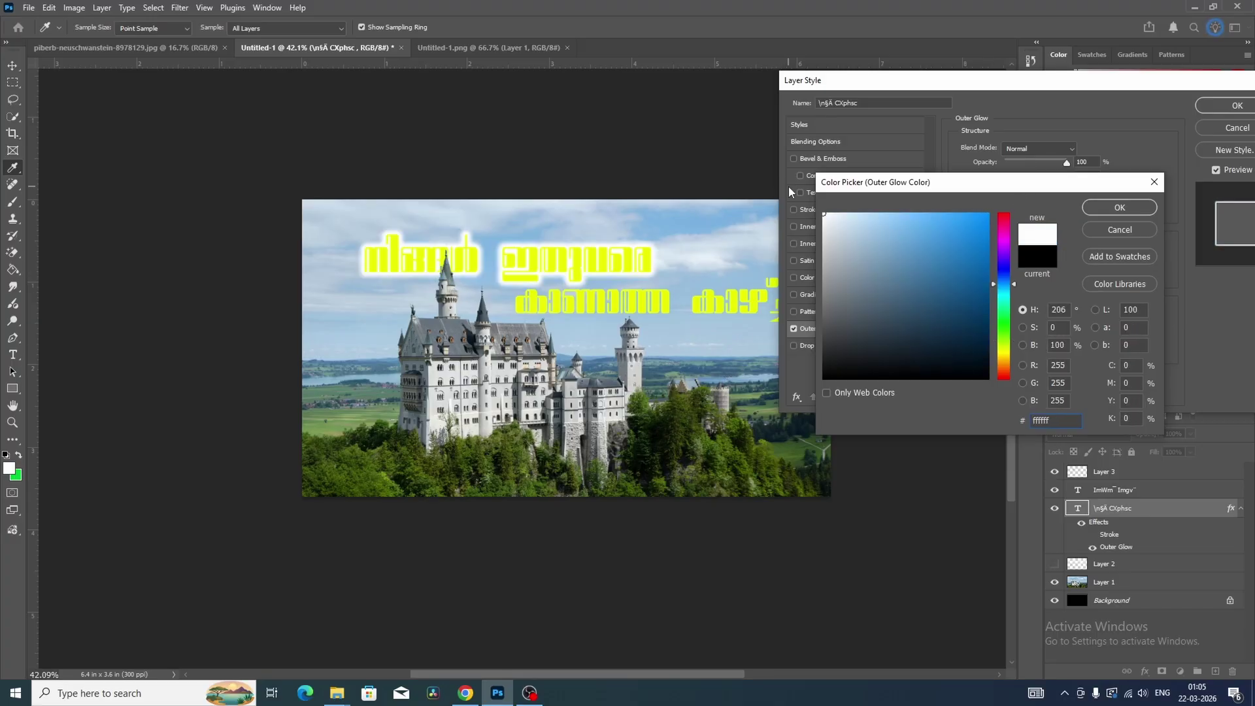
{"action": "mouse_move", "coordinate": [826, 375]}
{"action": "left_mouse_down"}
{"action": "mouse_move", "coordinate": [809, 411]}
{"action": "mouse_move", "coordinate": [877, 345]}
{"action": "mouse_move", "coordinate": [806, 346]}
{"action": "mouse_move", "coordinate": [891, 353]}
{"action": "mouse_move", "coordinate": [989, 271]}
{"action": "mouse_move", "coordinate": [1003, 288]}
{"action": "left_mouse_up"}
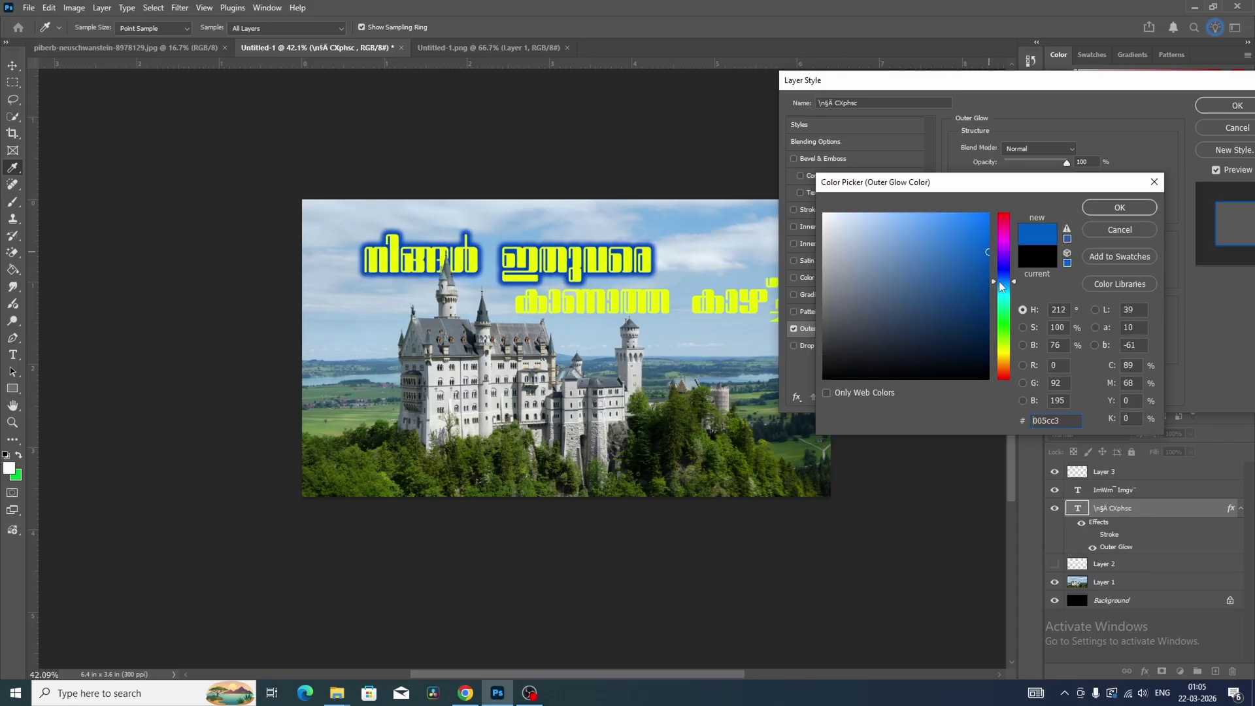
- Set the first title line's outer glow colour to black and apply the layer style
{"action": "left_click_drag", "start_coordinate": [916, 326], "coordinate": [822, 380]}
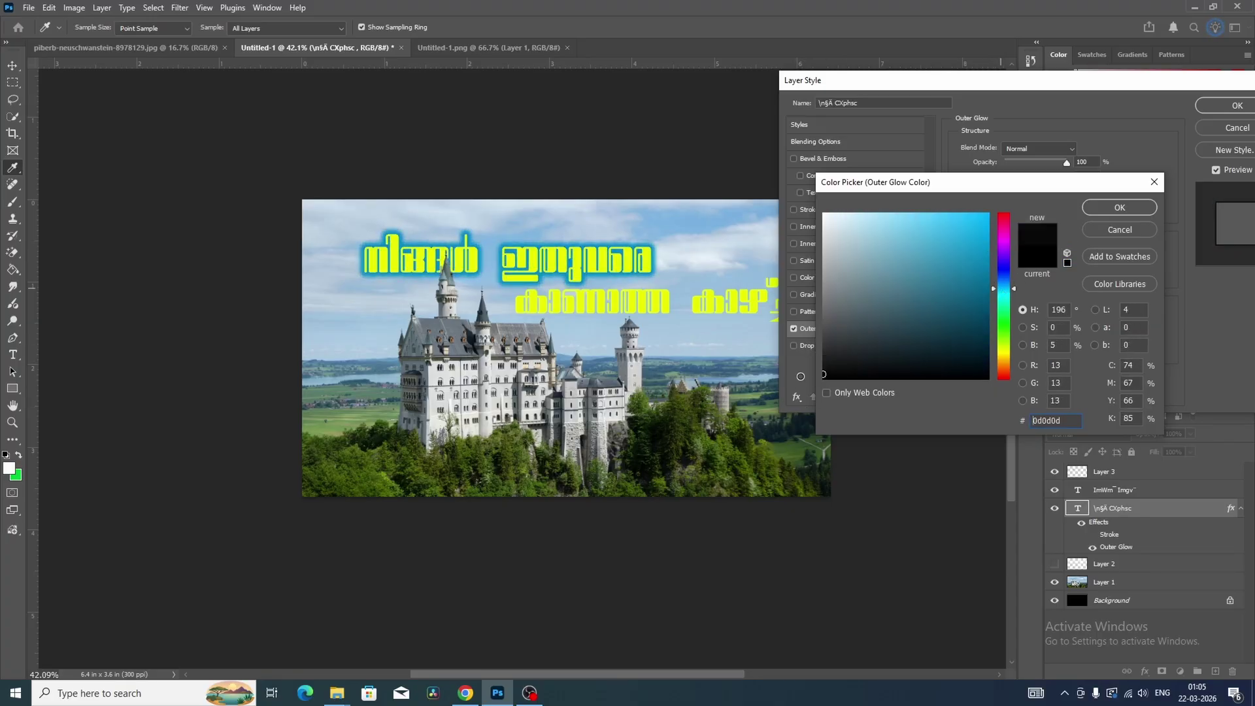
{"action": "left_click", "coordinate": [1101, 214]}
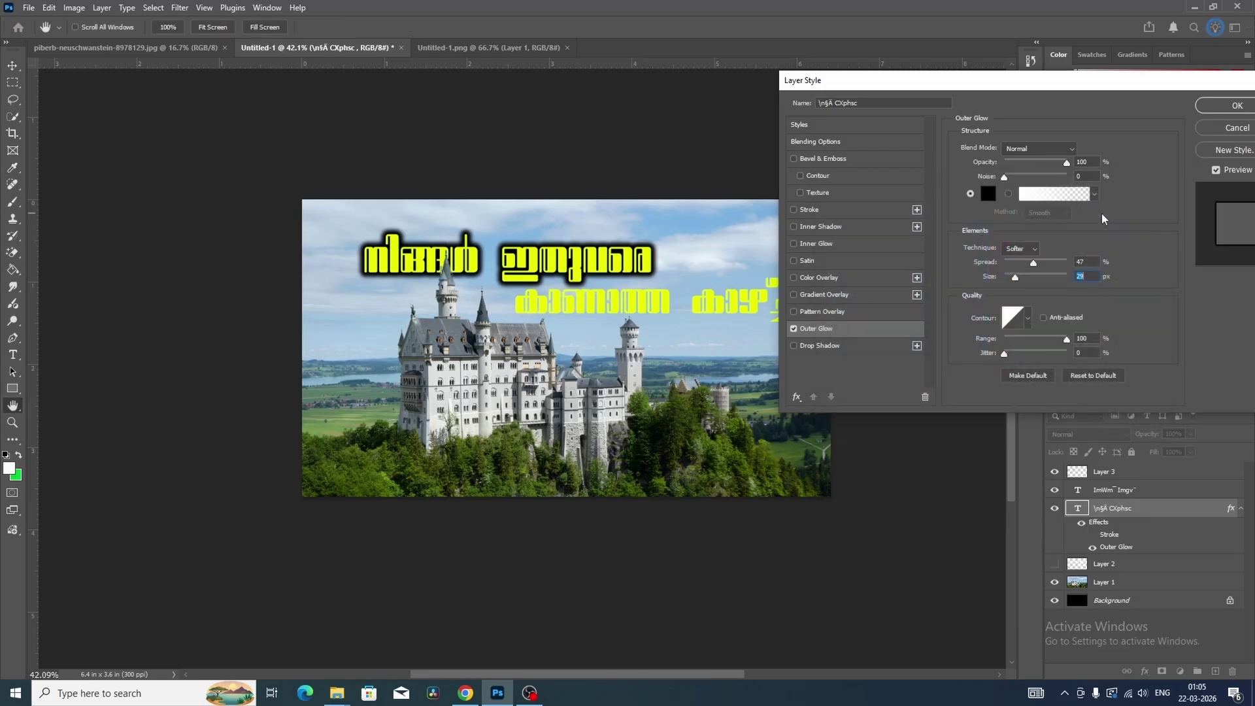
{"action": "left_click", "coordinate": [1208, 106]}
- Add a matching black outer glow to the second title line
{"action": "left_click", "coordinate": [695, 308]}
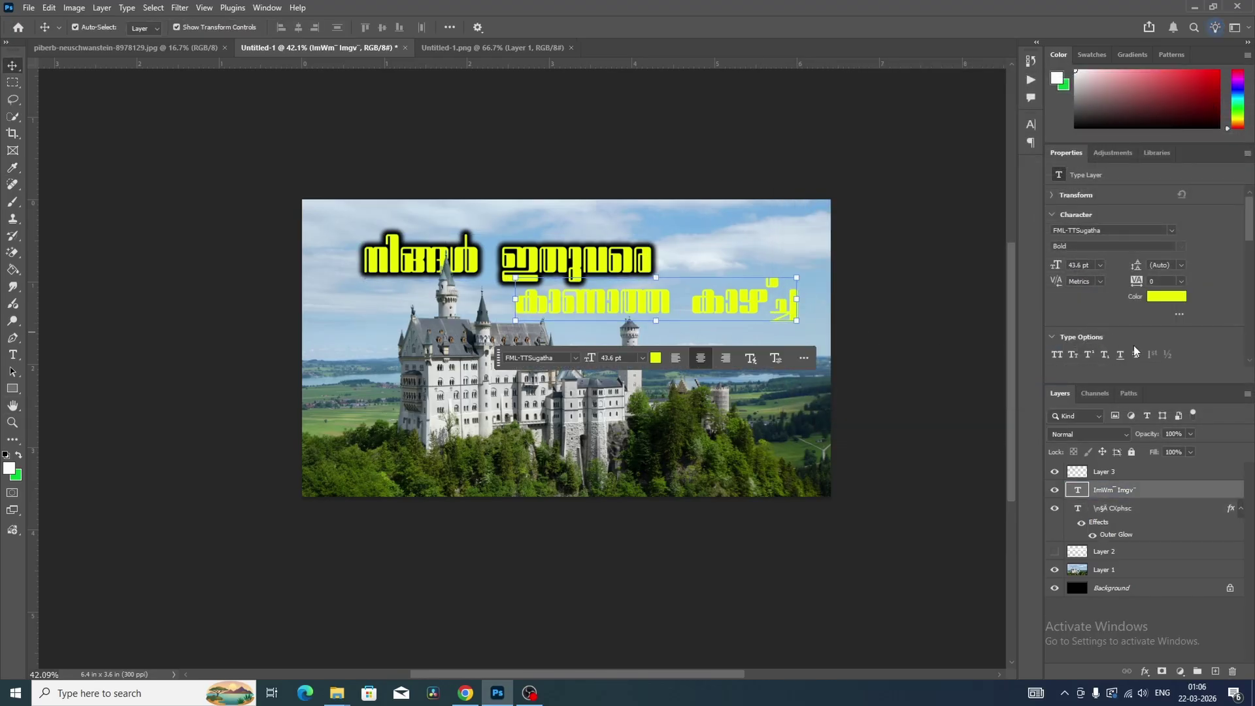
{"action": "double_click", "coordinate": [1206, 493]}
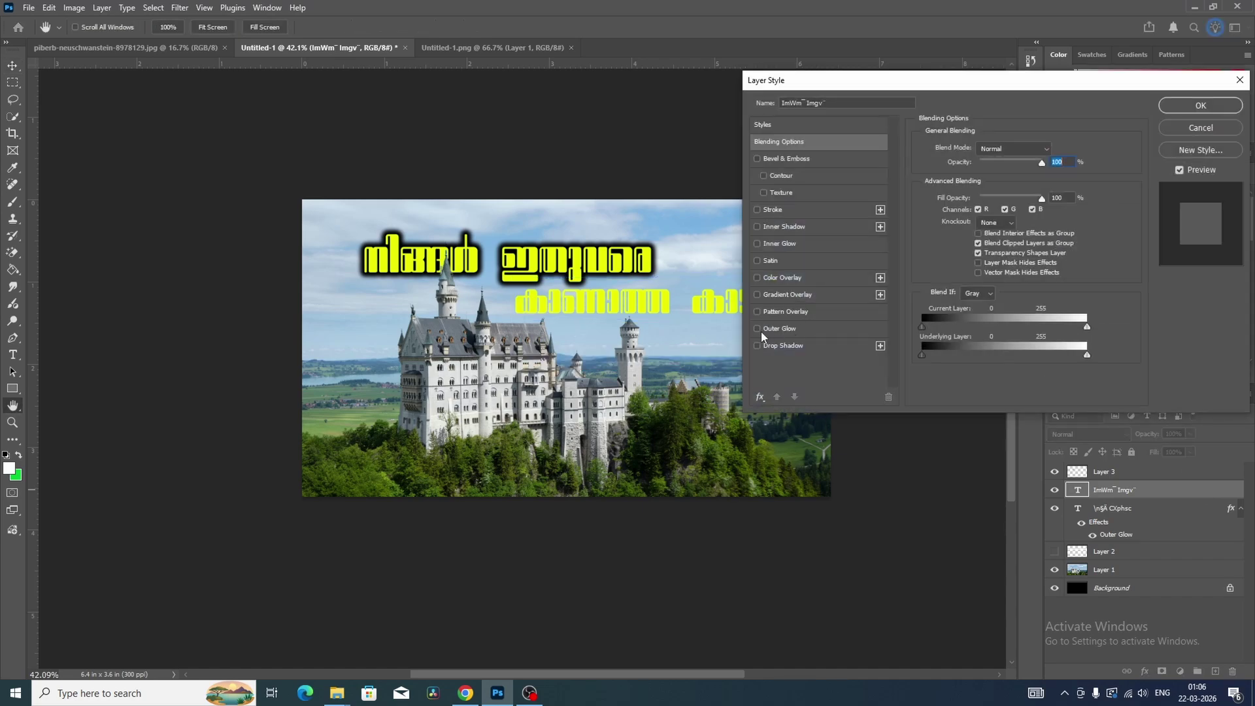
{"action": "left_click", "coordinate": [757, 329]}
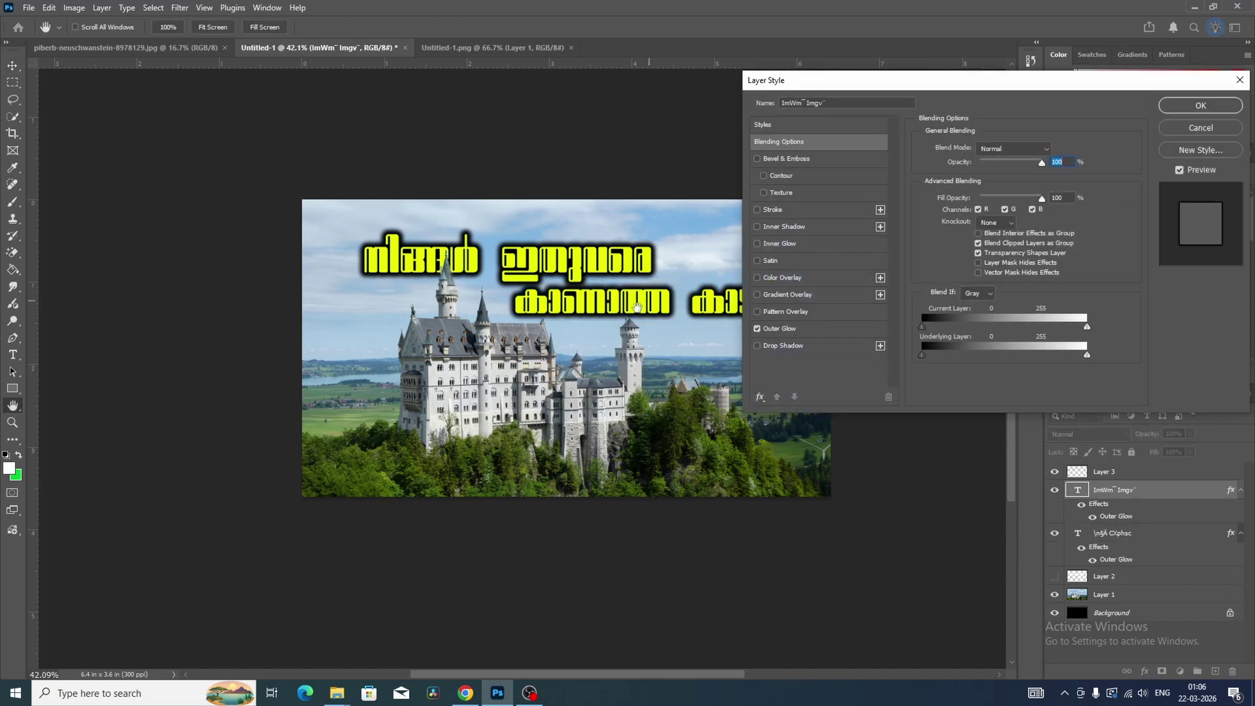
{"action": "left_click", "coordinate": [1200, 106]}
{"action": "key", "text": "v"}
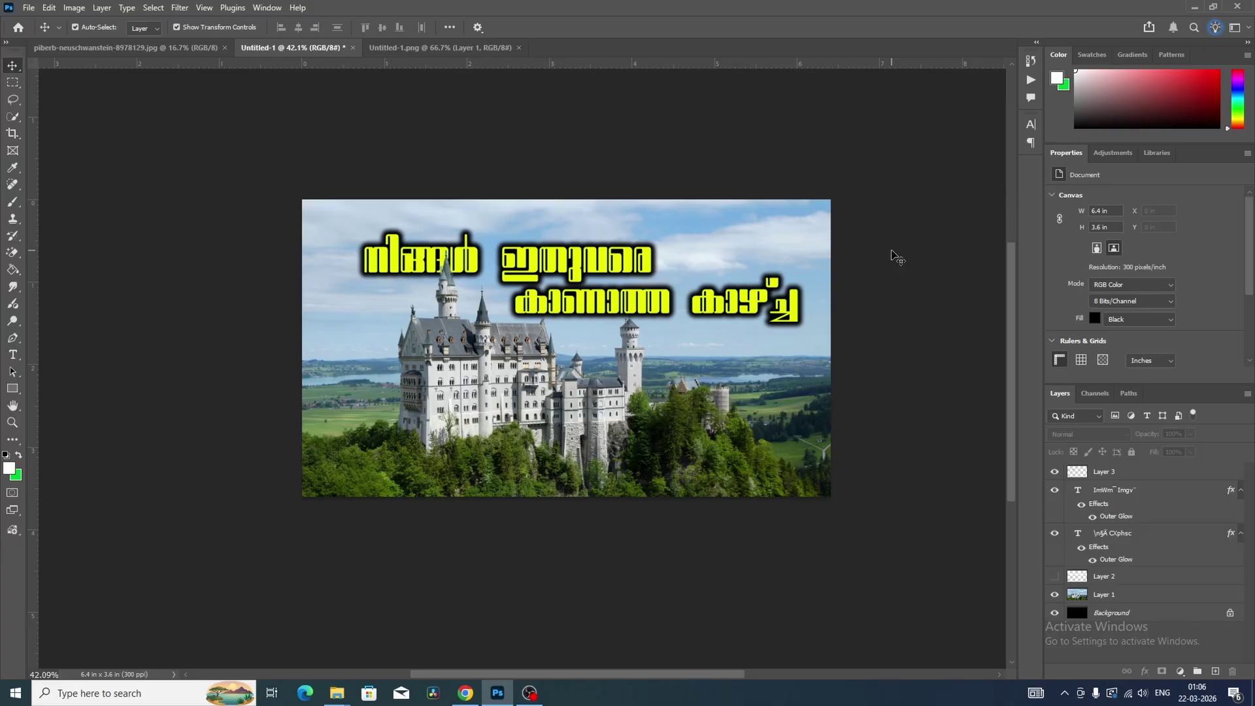
- Examine how readable the glowing two-line title is over the castle image at small and large sizes
{"action": "scroll", "coordinate": [894, 262], "scroll_direction": "down", "scroll_amount": 1}
{"action": "scroll", "coordinate": [897, 268], "scroll_direction": "up", "scroll_amount": 1}
{"action": "left_click", "coordinate": [820, 306]}
{"action": "scroll", "coordinate": [792, 317], "scroll_direction": "down", "scroll_amount": 3}
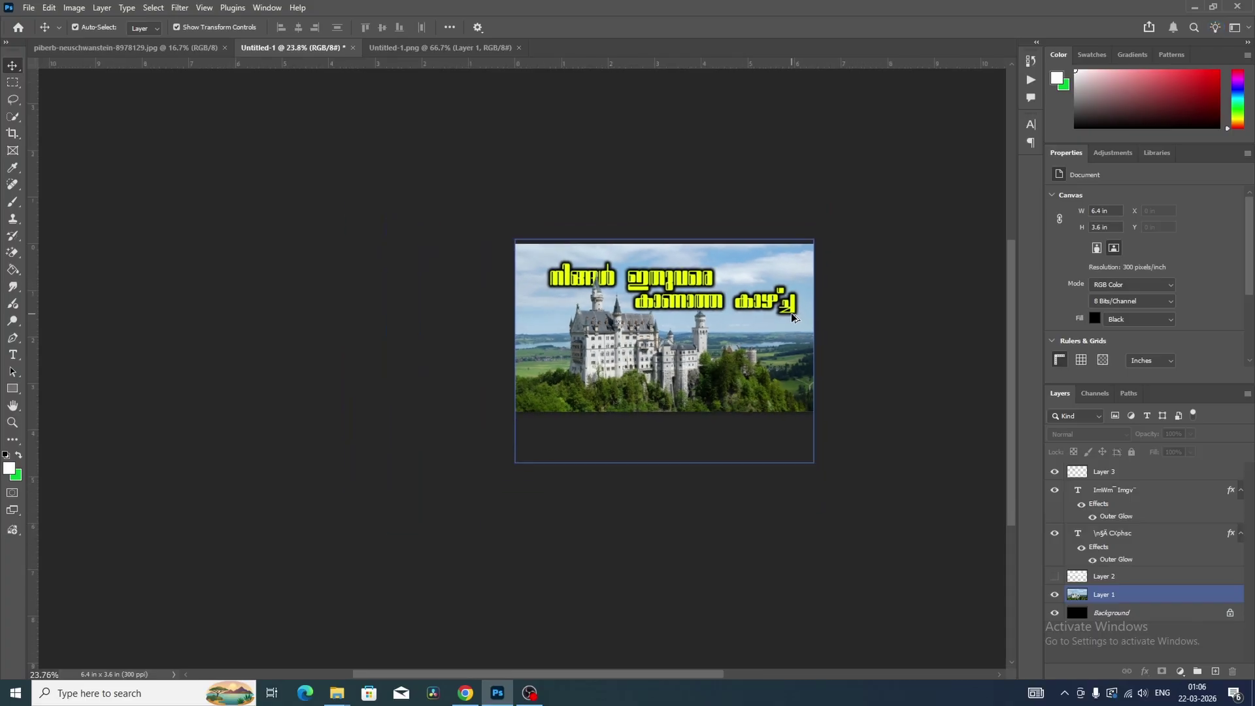
{"action": "scroll", "coordinate": [870, 265], "scroll_direction": "up", "scroll_amount": 2}
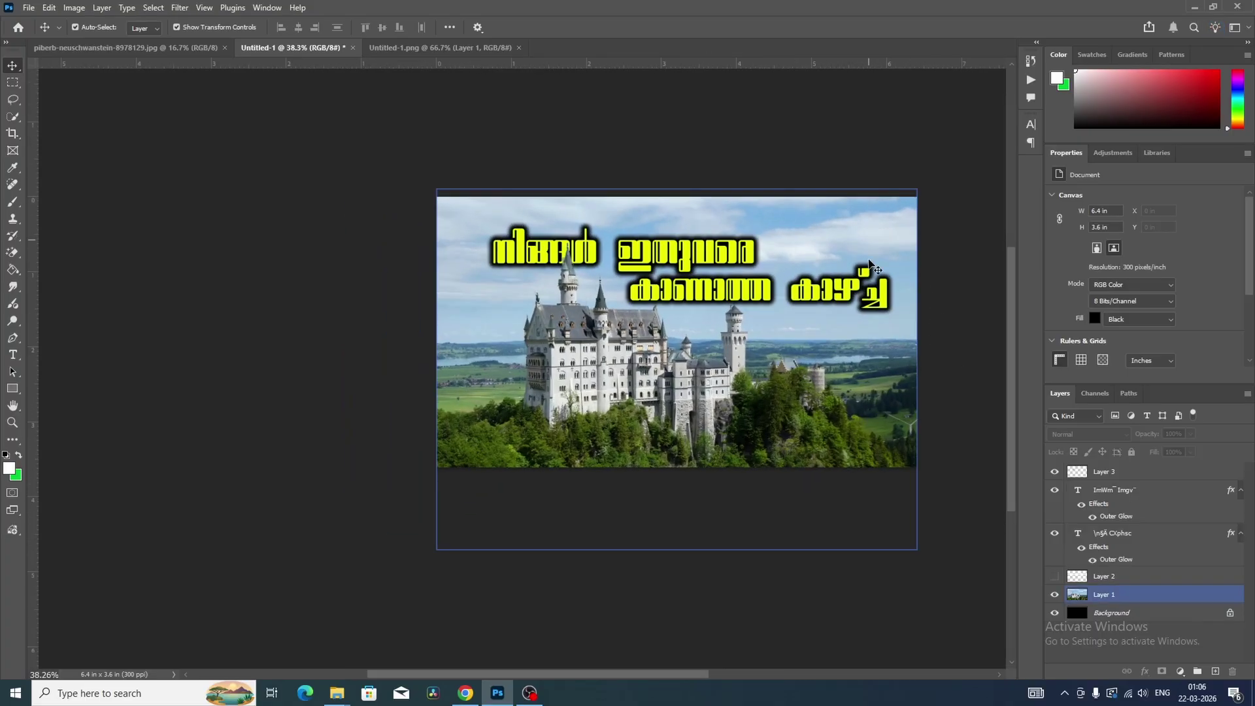
{"action": "left_click_drag", "start_coordinate": [961, 286], "coordinate": [712, 294]}
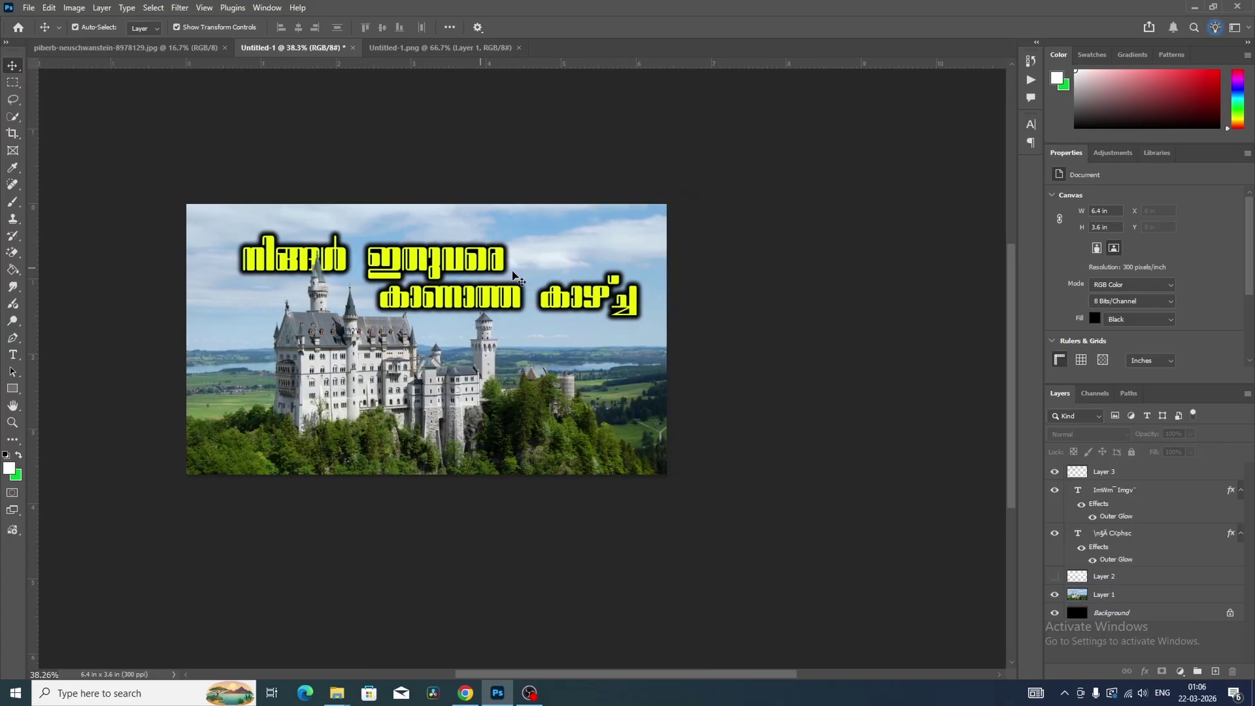
{"action": "left_click", "coordinate": [300, 205]}
{"action": "scroll", "coordinate": [299, 207], "scroll_direction": "up", "scroll_amount": 1}
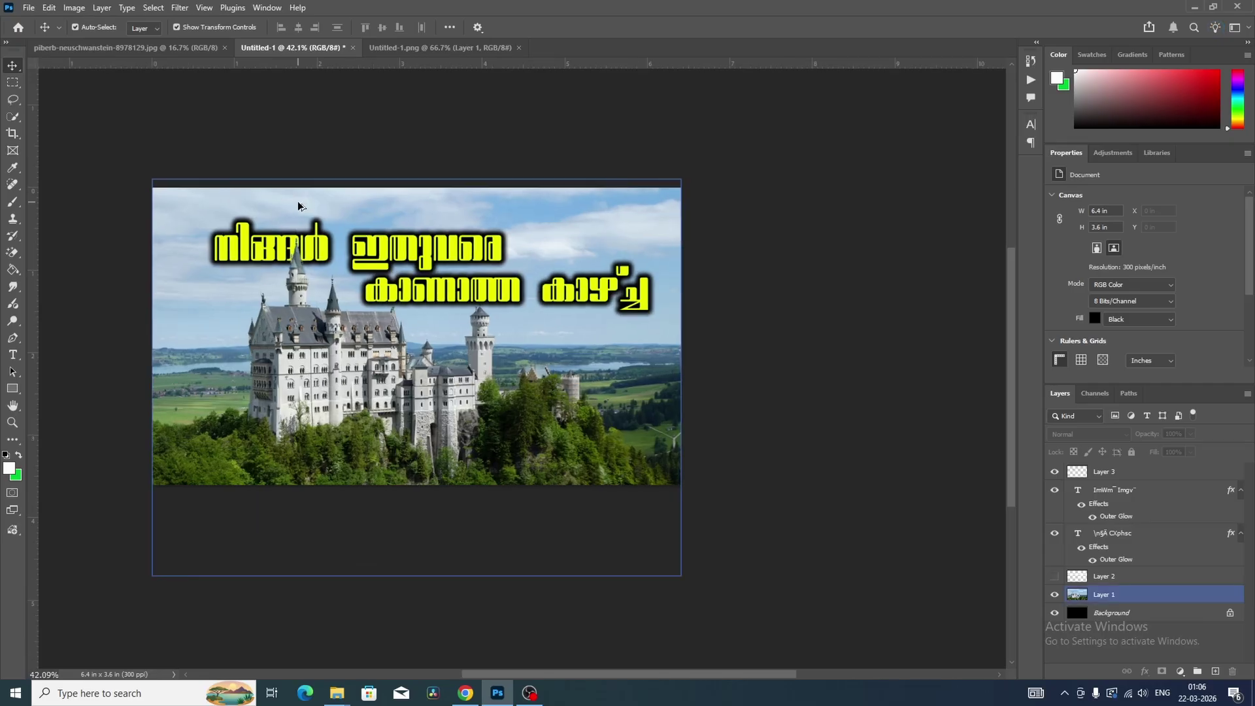
{"action": "scroll", "coordinate": [373, 212], "scroll_direction": "up", "scroll_amount": 1}
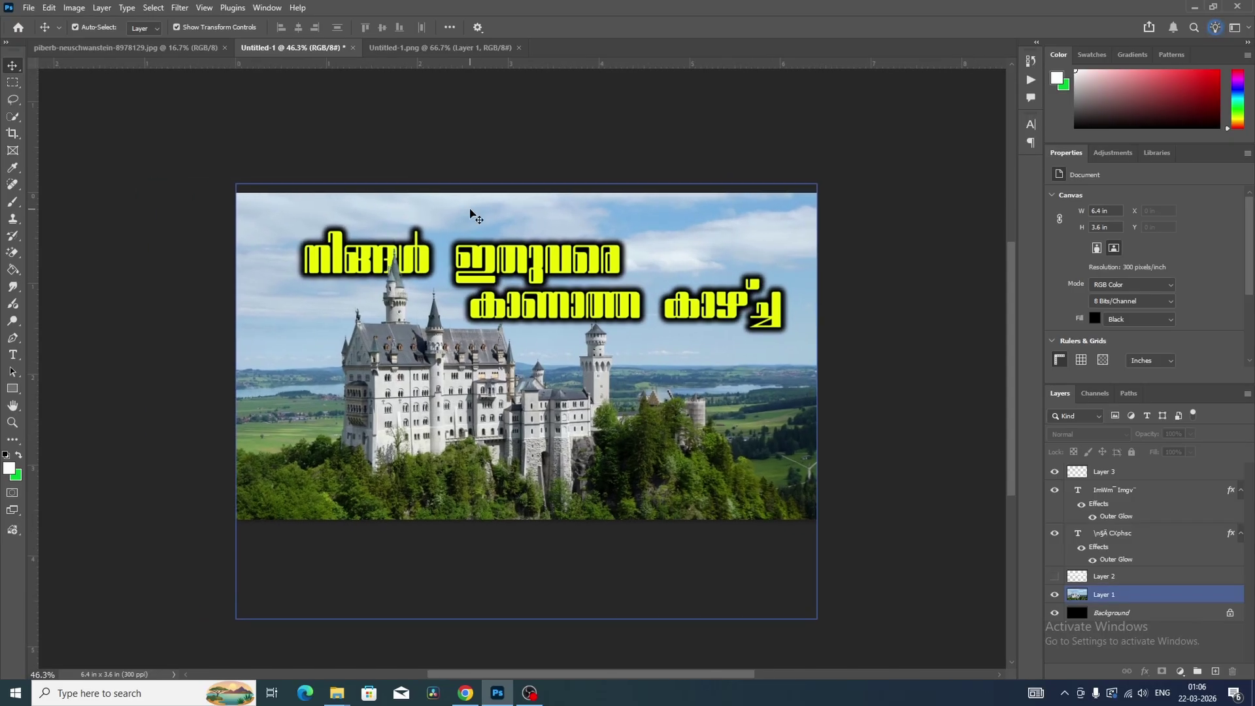
{"action": "scroll", "coordinate": [471, 211], "scroll_direction": "down", "scroll_amount": 16}
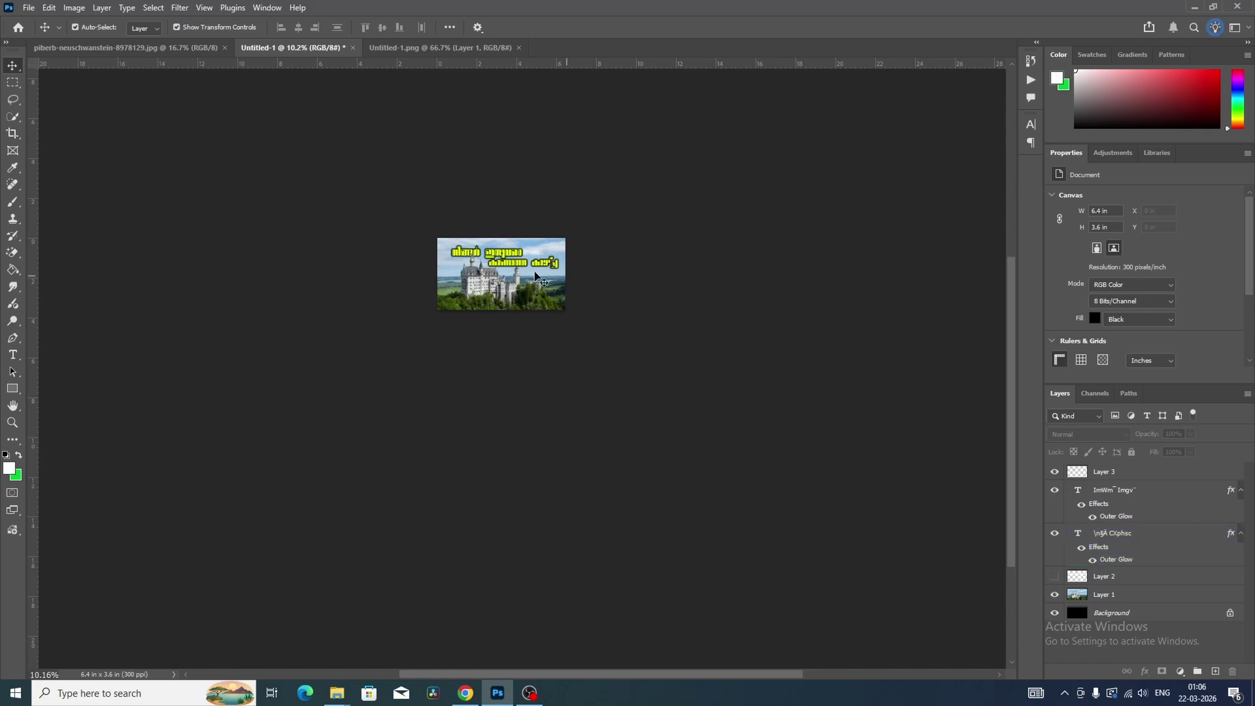
{"action": "left_click", "coordinate": [534, 275]}
{"action": "left_click", "coordinate": [507, 265]}
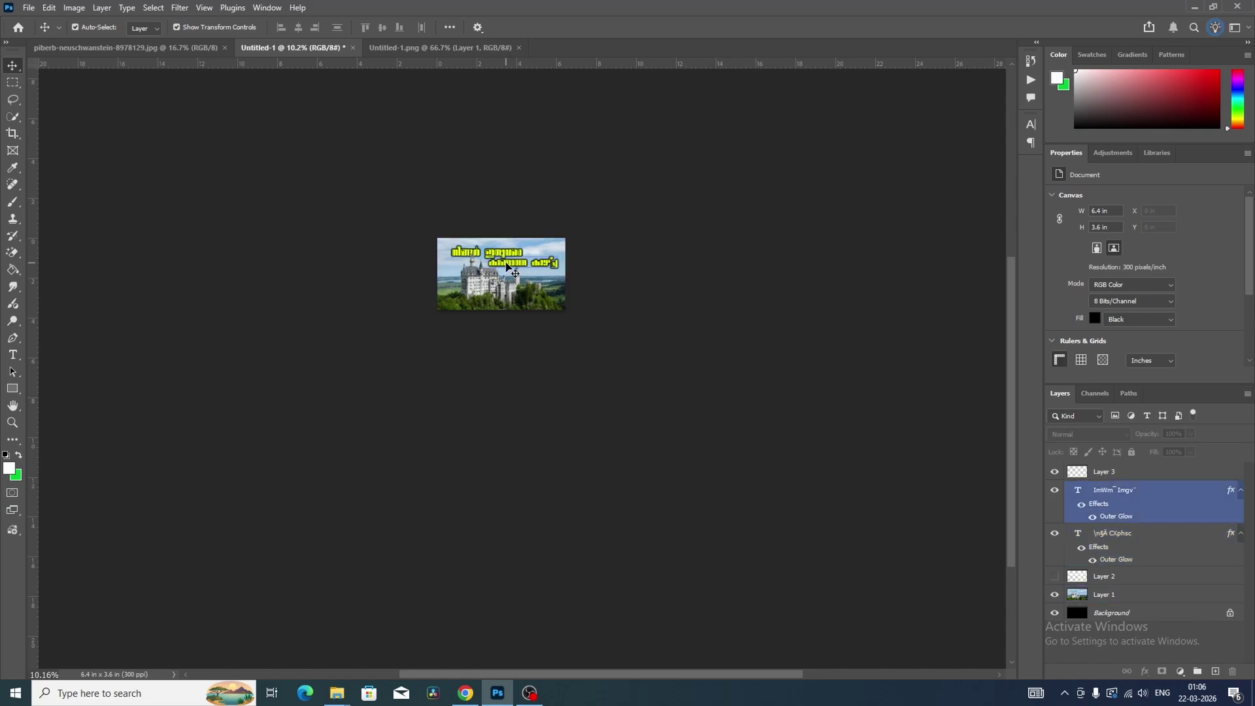
{"action": "left_click", "coordinate": [519, 273]}
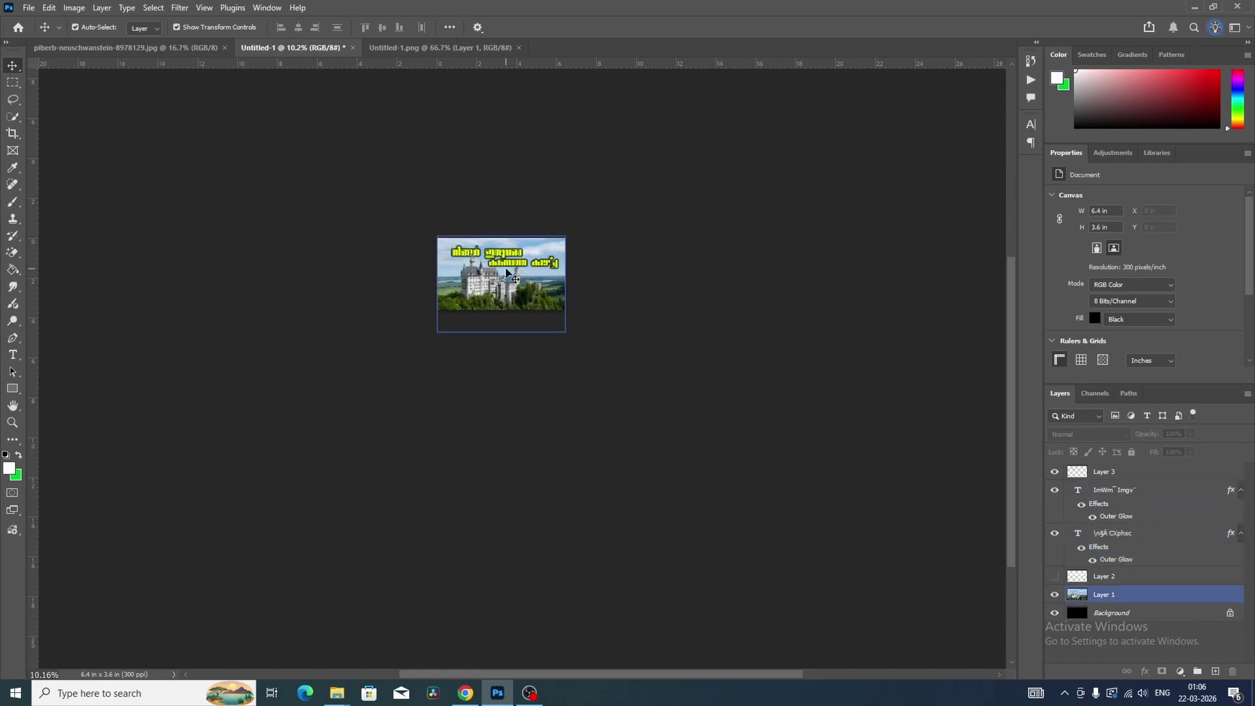
{"action": "scroll", "coordinate": [506, 262], "scroll_direction": "up", "scroll_amount": 2}
{"action": "scroll", "coordinate": [468, 234], "scroll_direction": "up", "scroll_amount": 5}
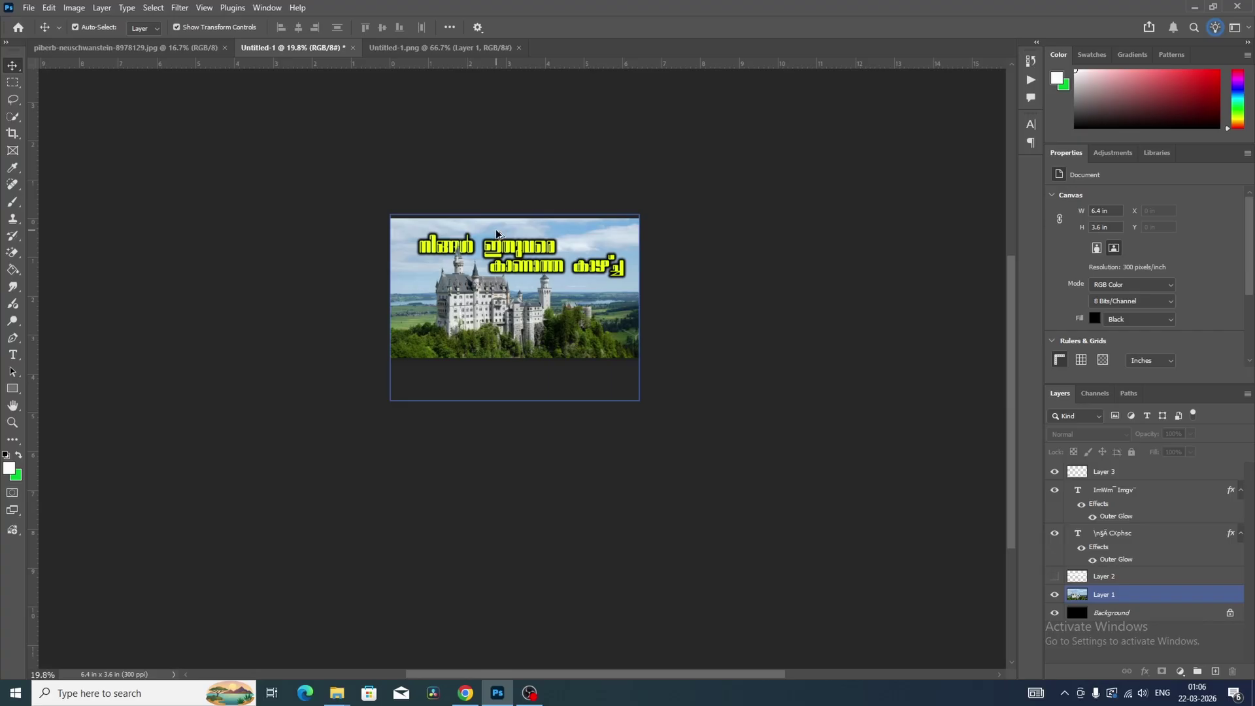
{"action": "scroll", "coordinate": [497, 234], "scroll_direction": "up", "scroll_amount": 4}
{"action": "scroll", "coordinate": [528, 187], "scroll_direction": "up", "scroll_amount": 3}
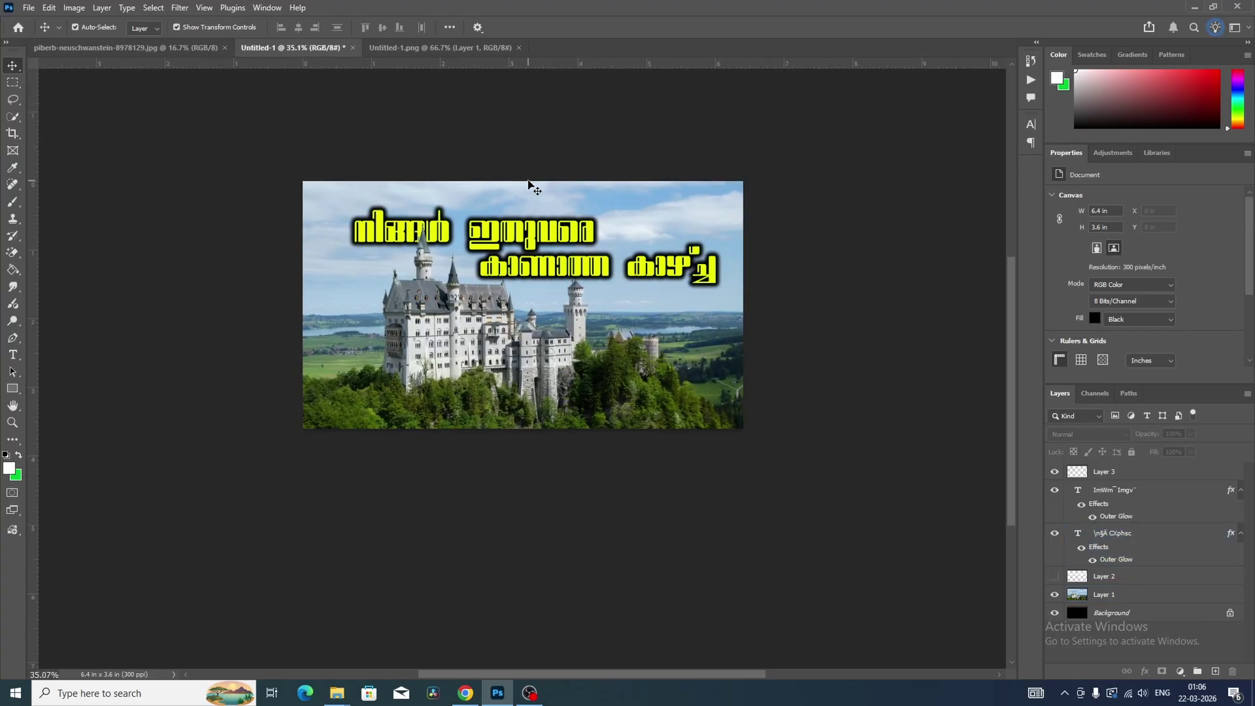
{"action": "left_click_drag", "start_coordinate": [524, 189], "coordinate": [525, 221]}
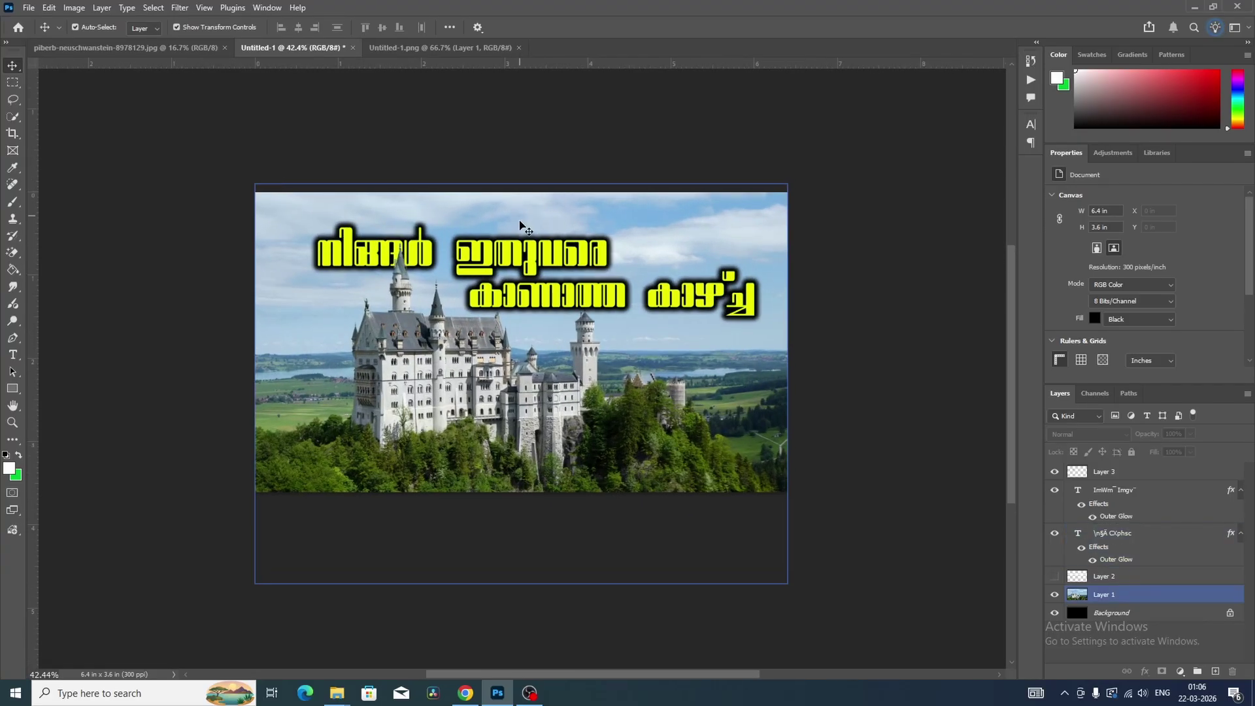
- Change the first title line's font to FML-Sruthy Bold
{"action": "left_click", "coordinate": [527, 250]}
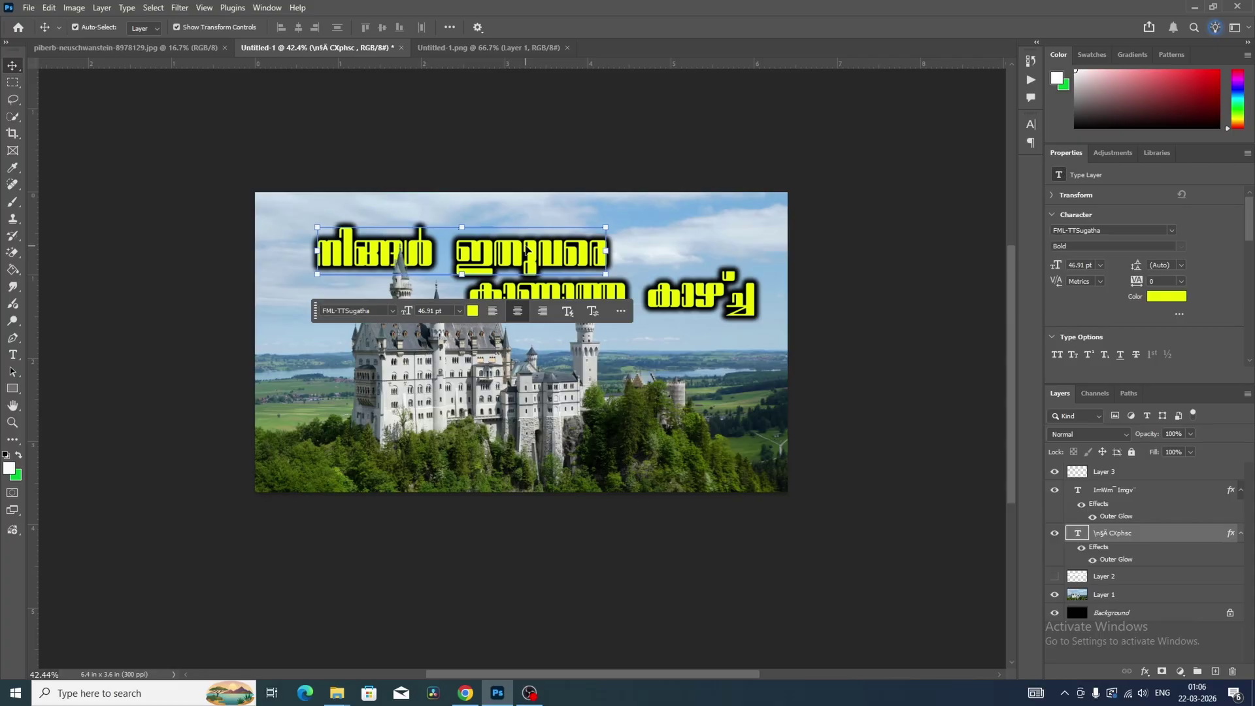
{"action": "left_click", "coordinate": [382, 311]}
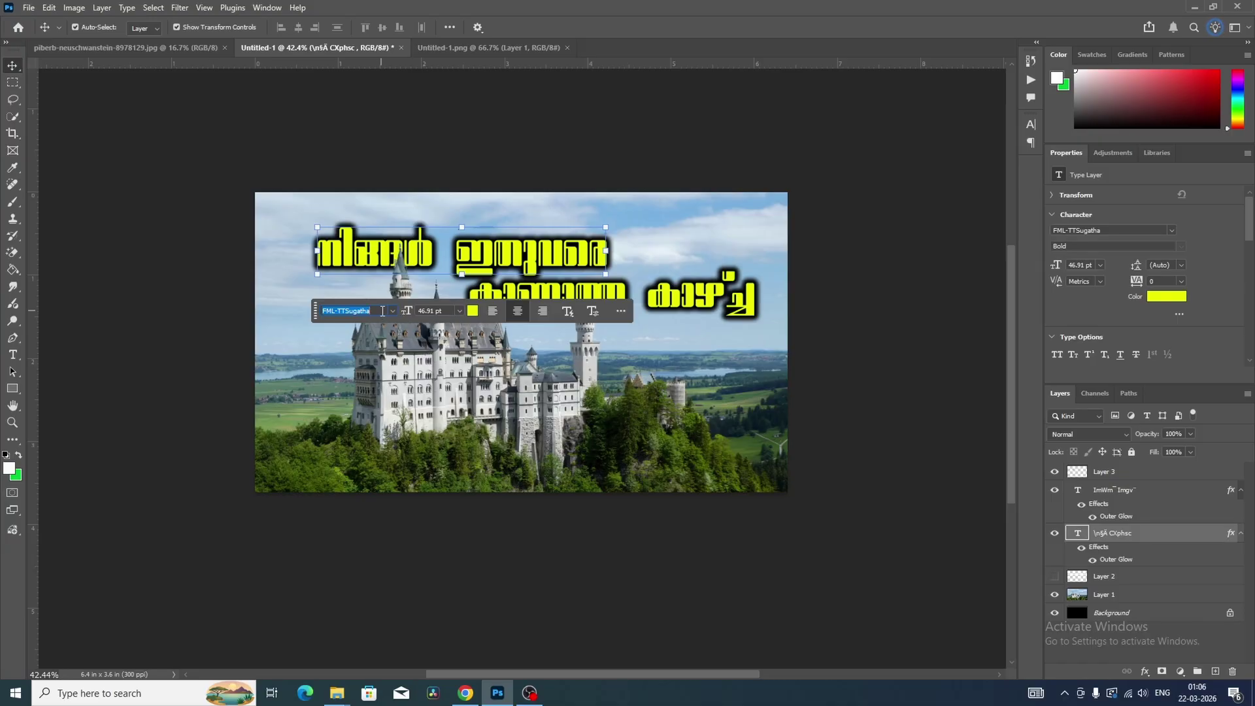
{"action": "type", "text": "fml"}
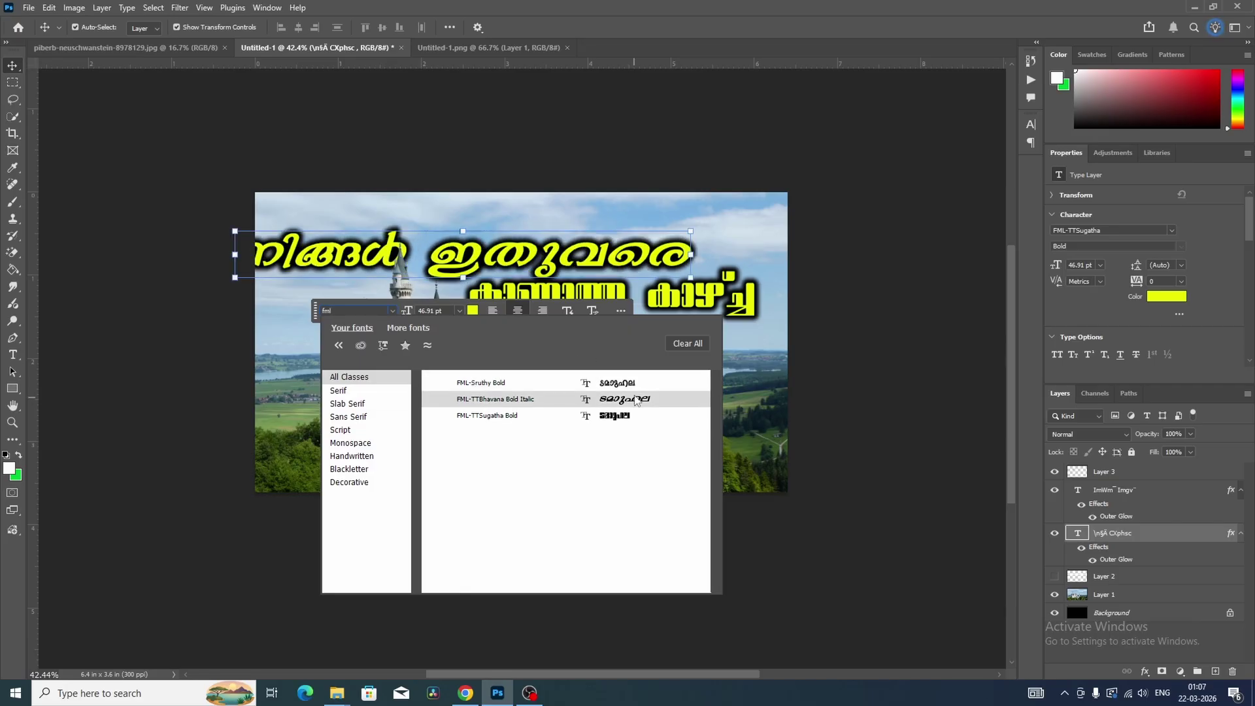
{"action": "left_click", "coordinate": [632, 384]}
{"action": "left_click", "coordinate": [638, 389]}
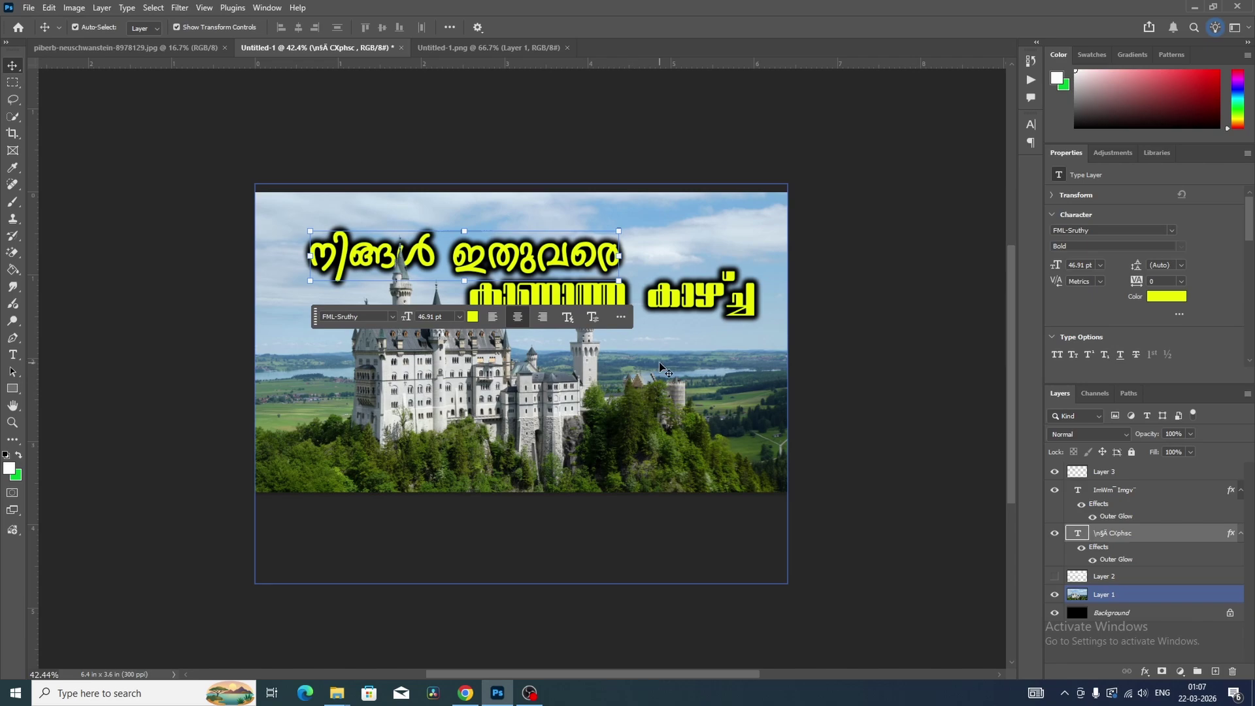
{"action": "left_click", "coordinate": [821, 313]}
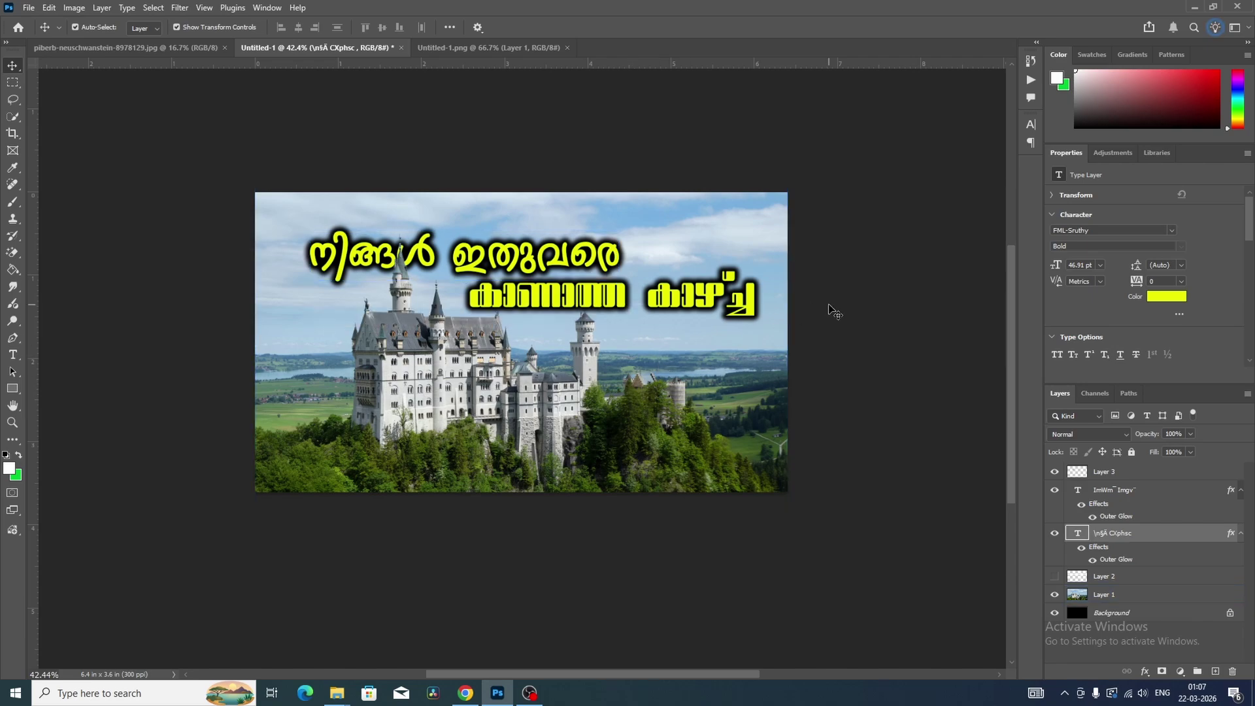
- Change the second title line's font to FML-Sruthy Bold to match the first line
{"action": "left_click", "coordinate": [538, 290]}
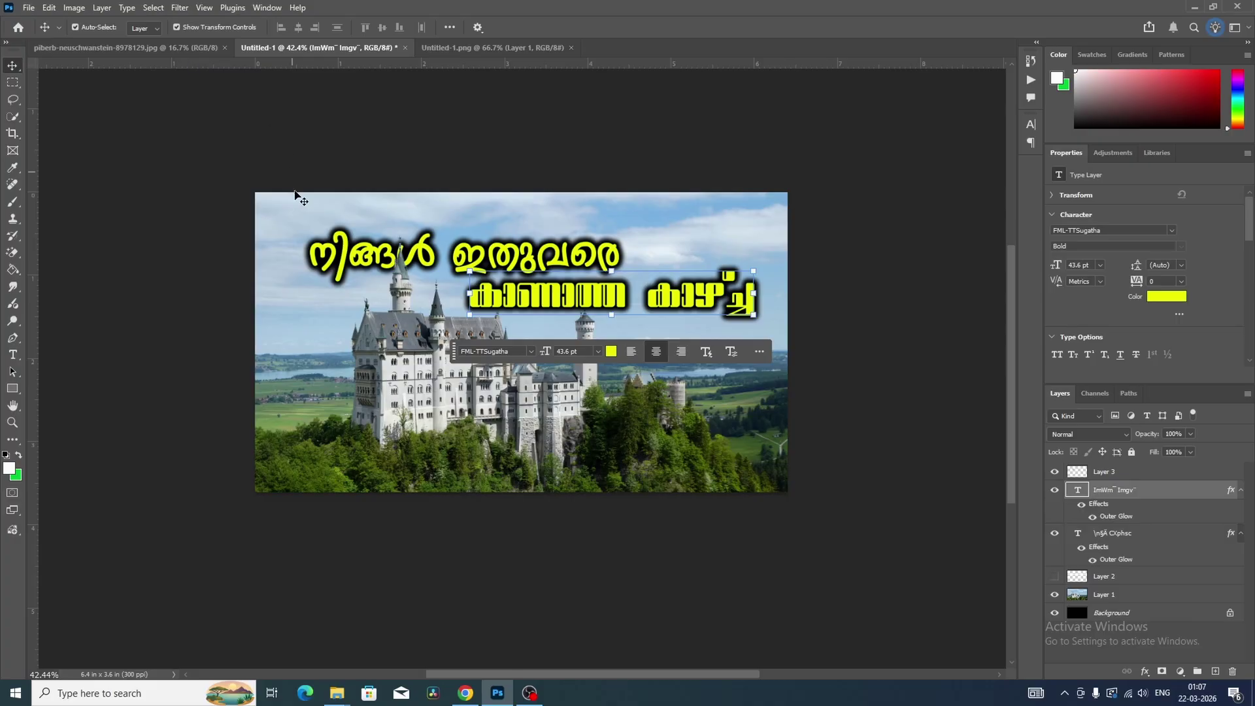
{"action": "left_click", "coordinate": [518, 351]}
{"action": "type", "text": "fm"}
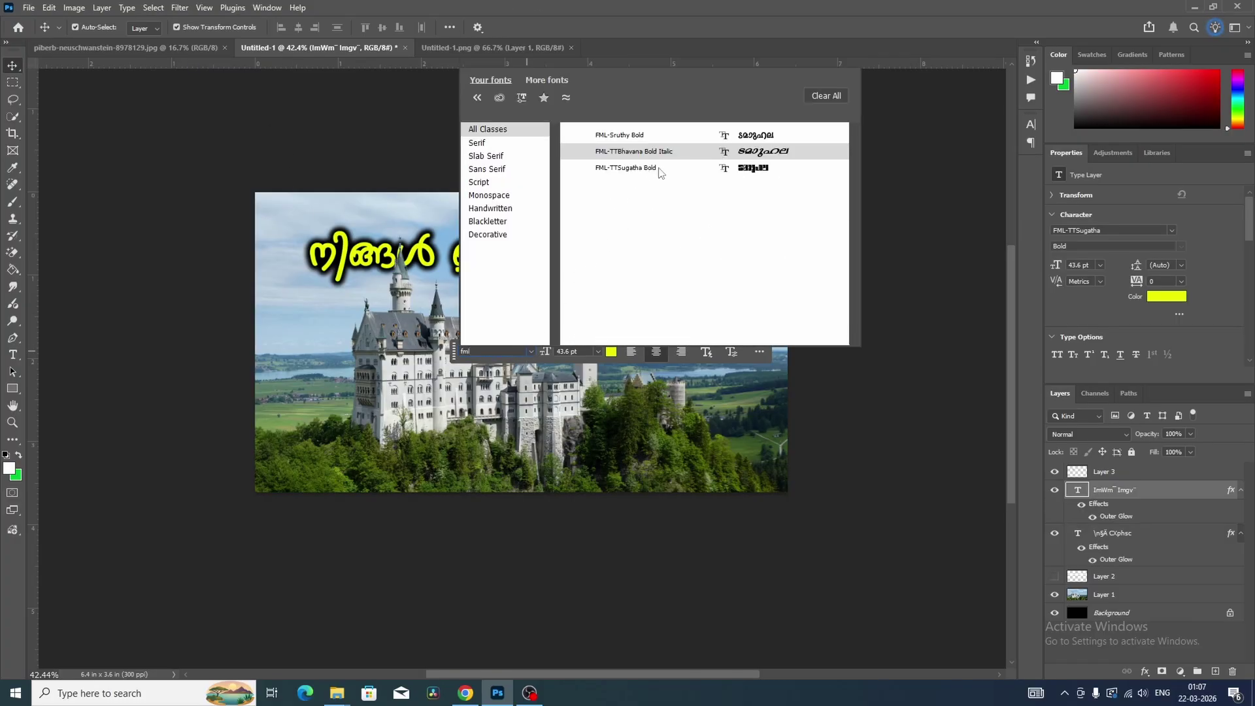
{"action": "type", "text": "l"}
{"action": "left_click", "coordinate": [736, 148]}
{"action": "key", "text": "ctrl+Return"}
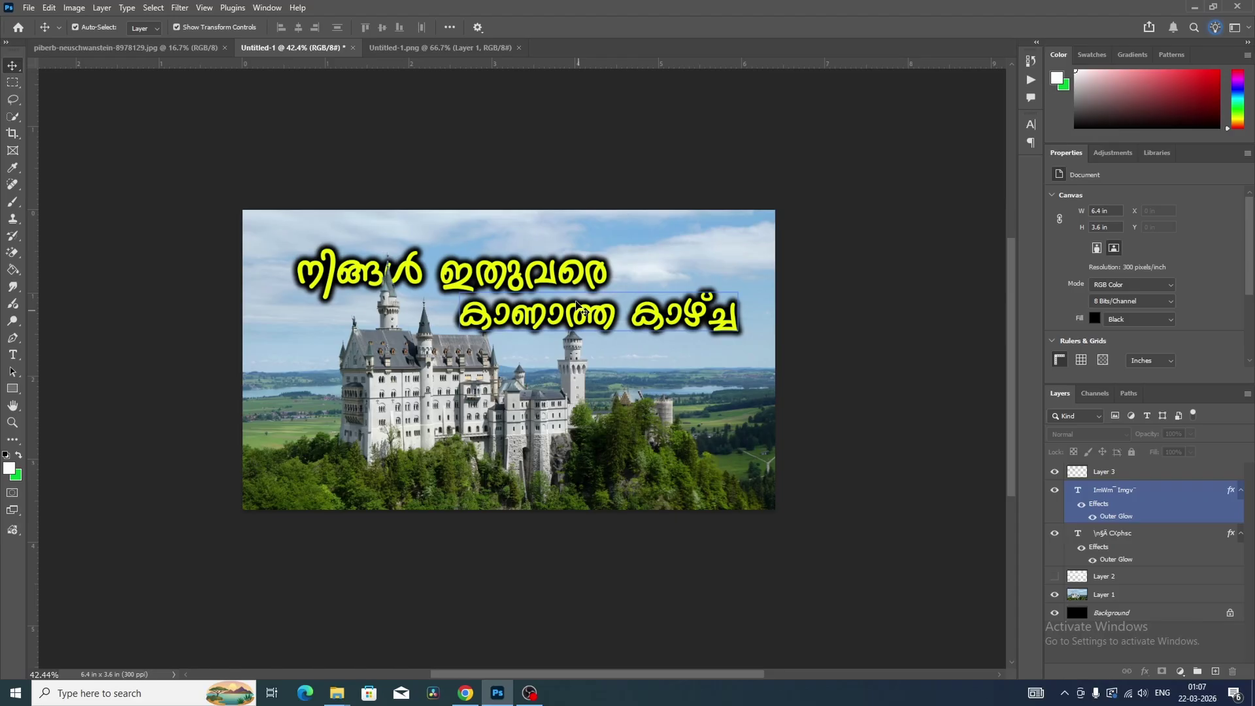
{"action": "left_click", "coordinate": [595, 339]}
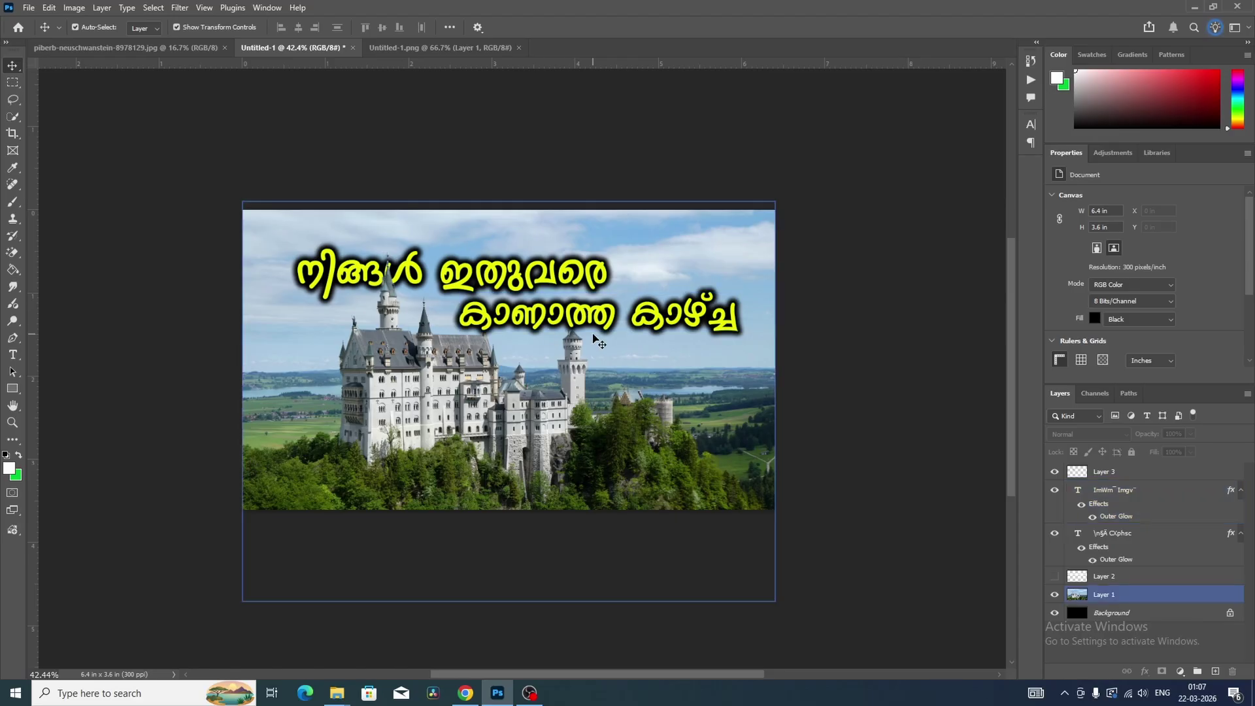
- Make a circular selection about 1.1 in across around the castle's lower middle building, with Layer 1 active
{"action": "left_click", "coordinate": [494, 416]}
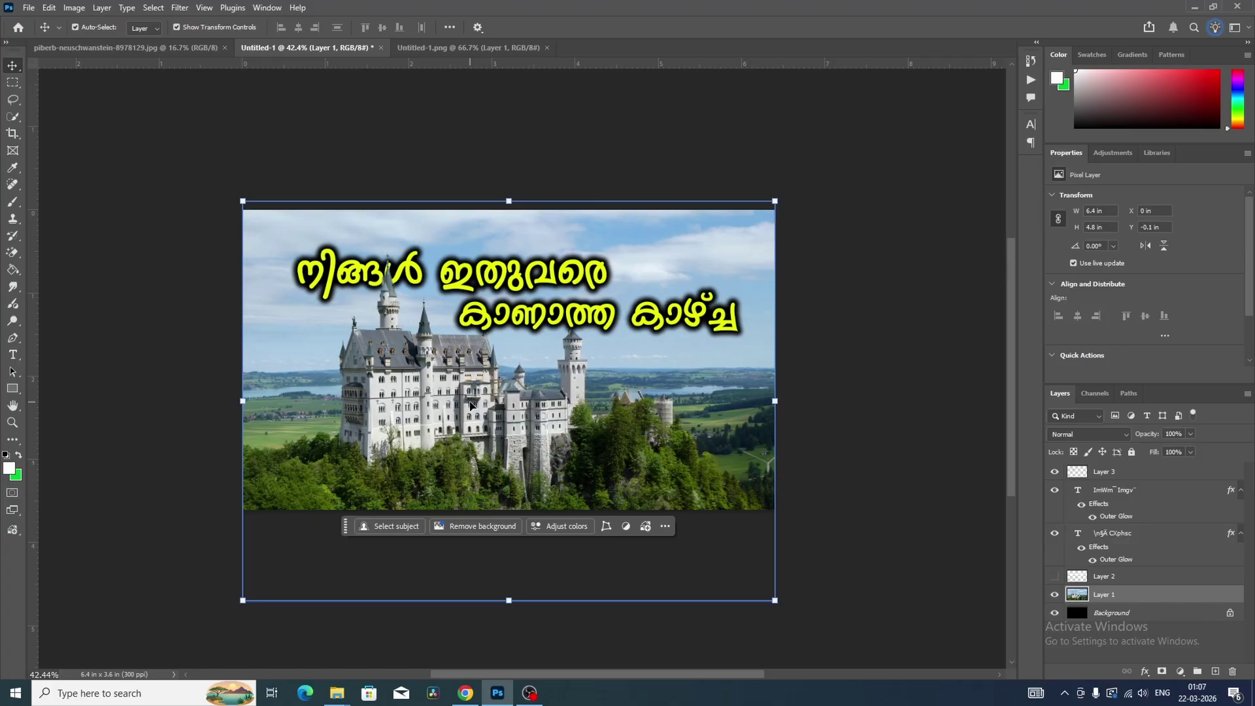
{"action": "left_click", "coordinate": [12, 81]}
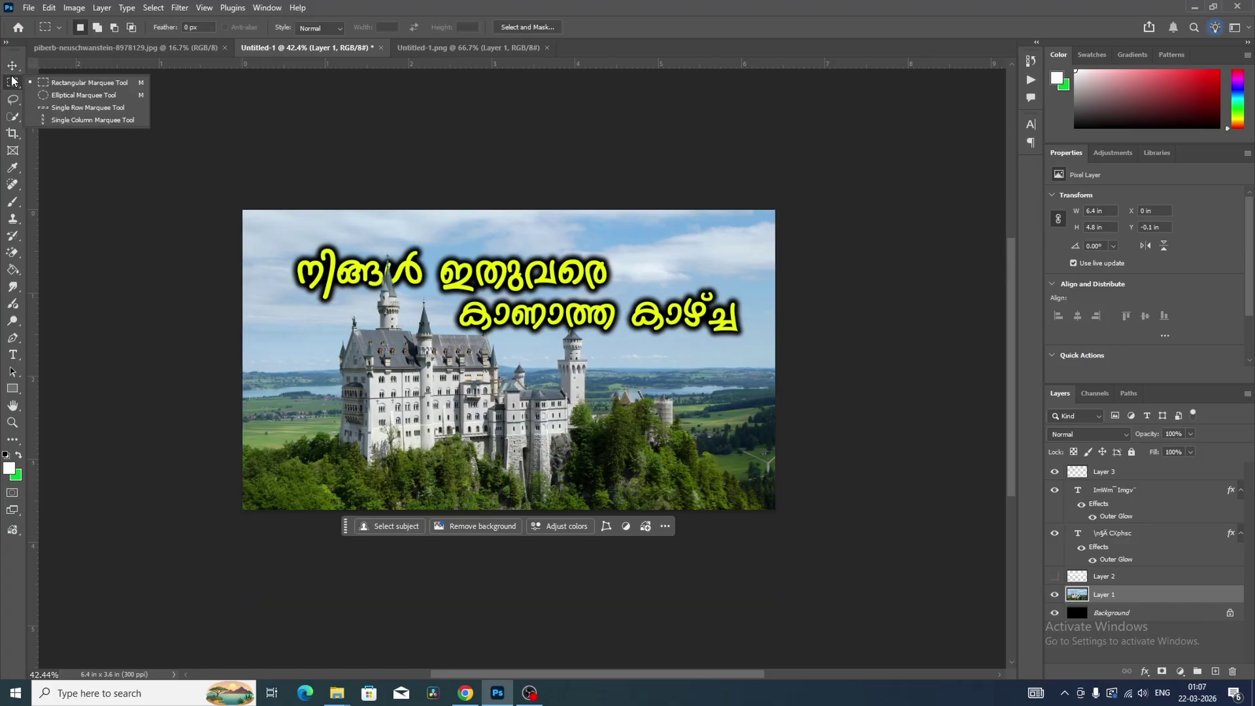
{"action": "left_click", "coordinate": [81, 96]}
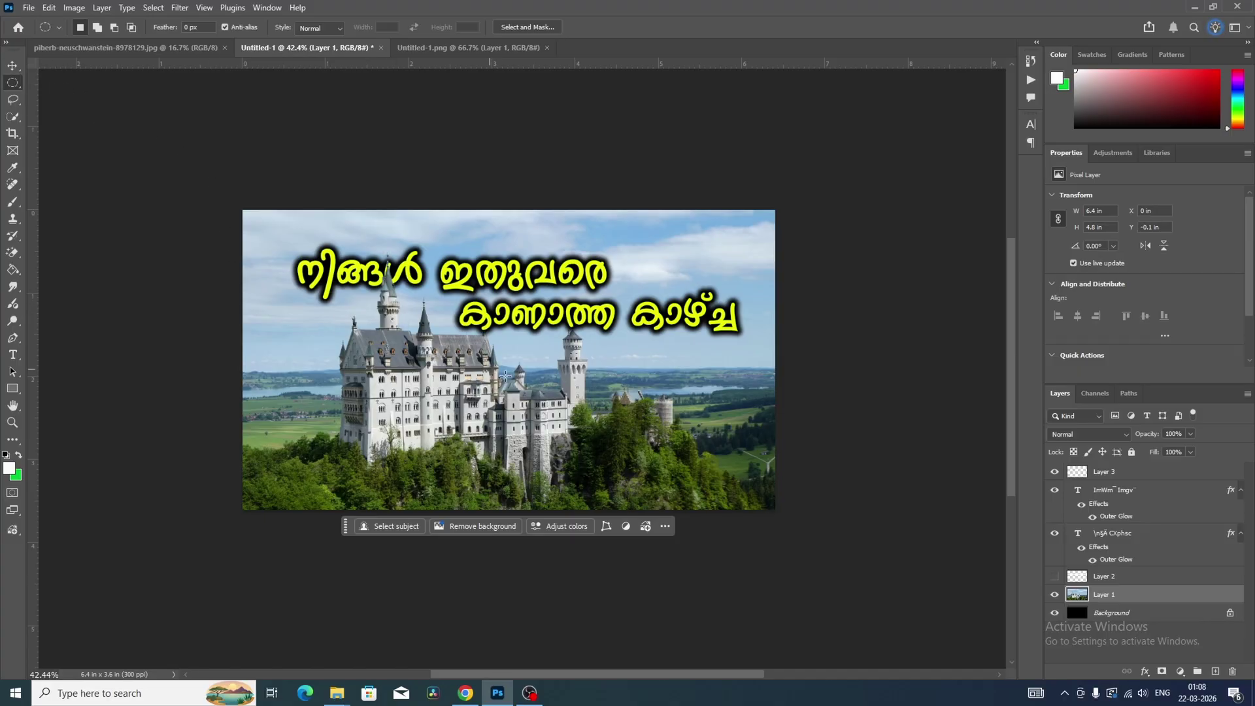
{"action": "left_click_drag", "start_coordinate": [476, 365], "coordinate": [595, 457]}
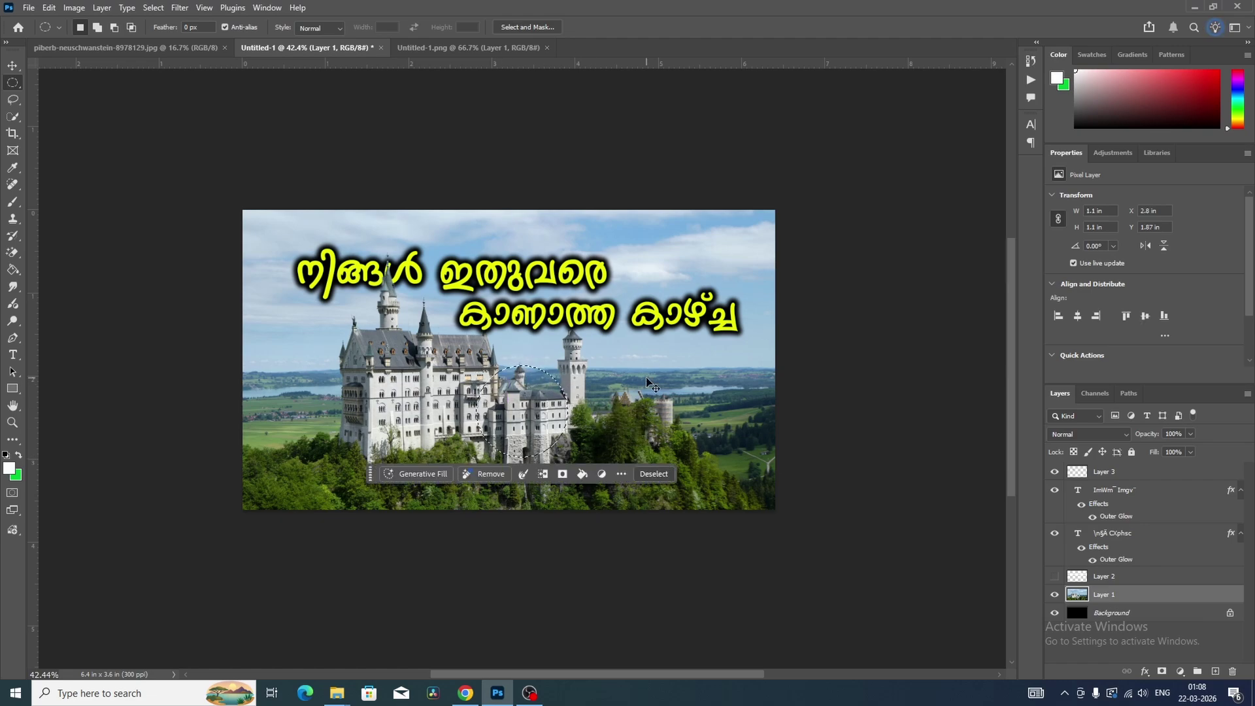
- Add a new layer above Layer 1 and apply a 30 px red centered stroke to the circular selection
{"action": "key", "text": "ctrl+shift+n"}
{"action": "left_click", "coordinate": [766, 334]}
{"action": "right_click", "coordinate": [548, 402]}
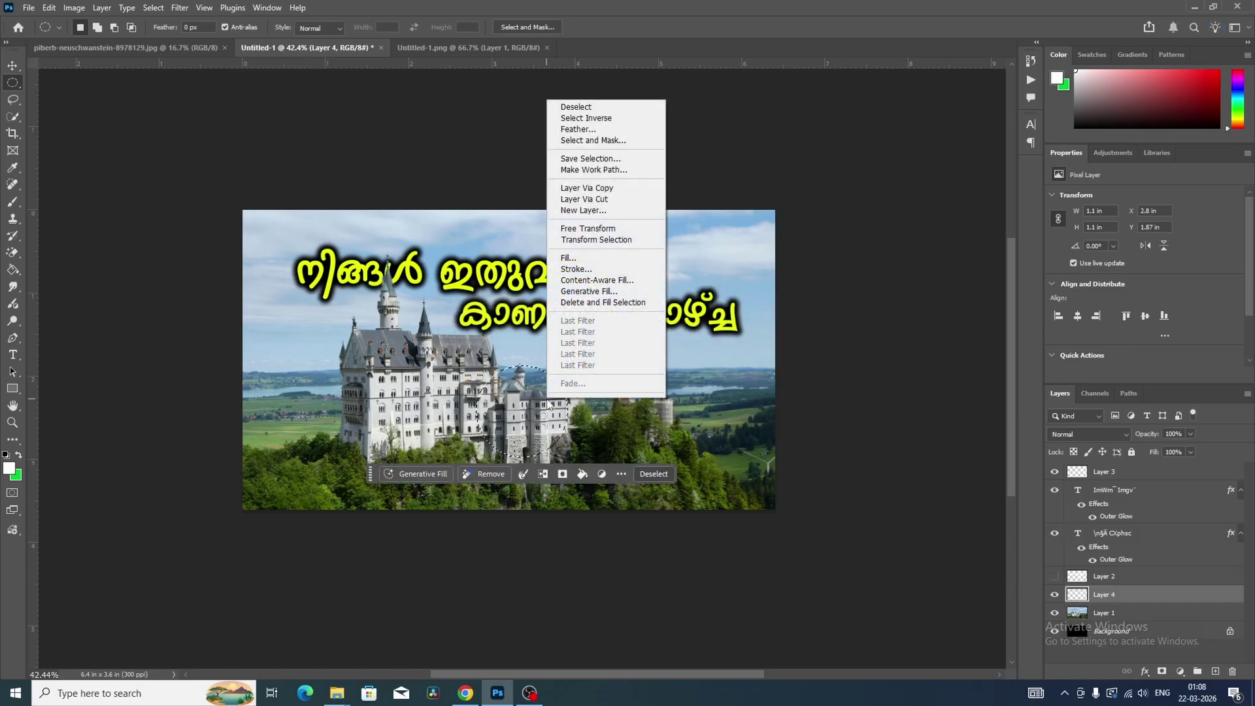
{"action": "left_click", "coordinate": [577, 270]}
{"action": "left_click_drag", "start_coordinate": [595, 154], "coordinate": [744, 177]}
{"action": "left_click", "coordinate": [728, 228]}
{"action": "left_click_drag", "start_coordinate": [920, 263], "coordinate": [1008, 211]}
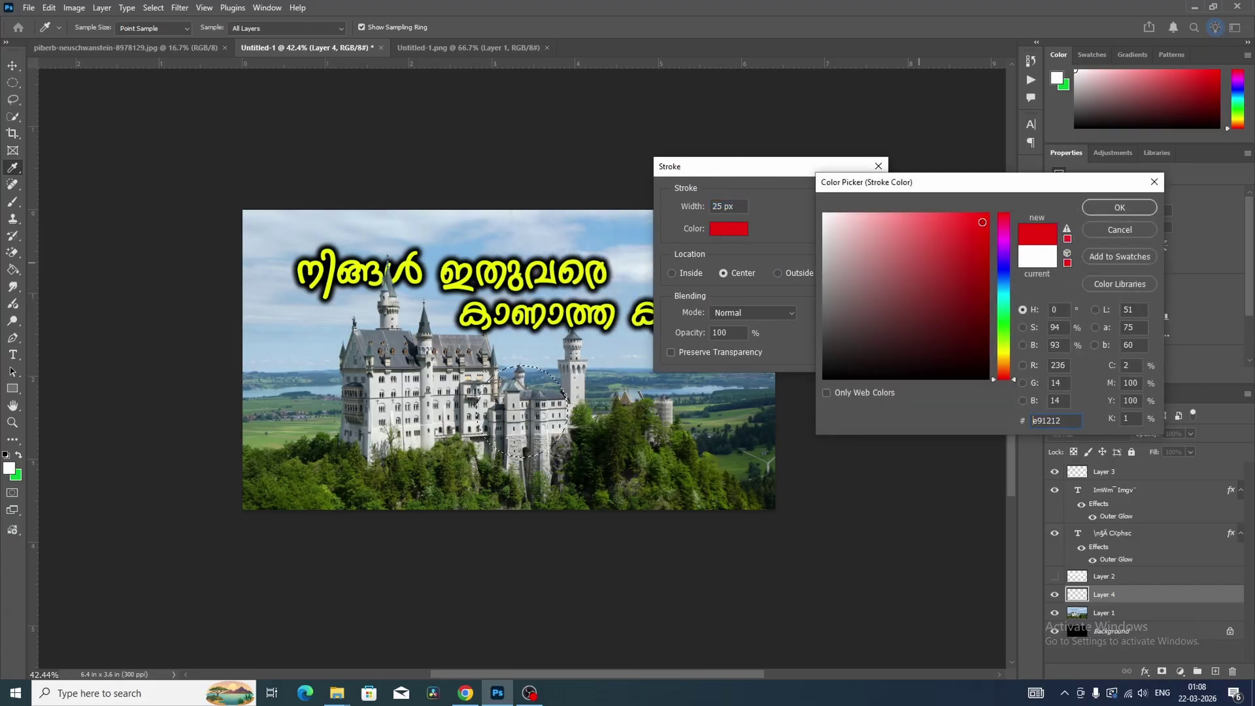
{"action": "left_click", "coordinate": [1120, 208]}
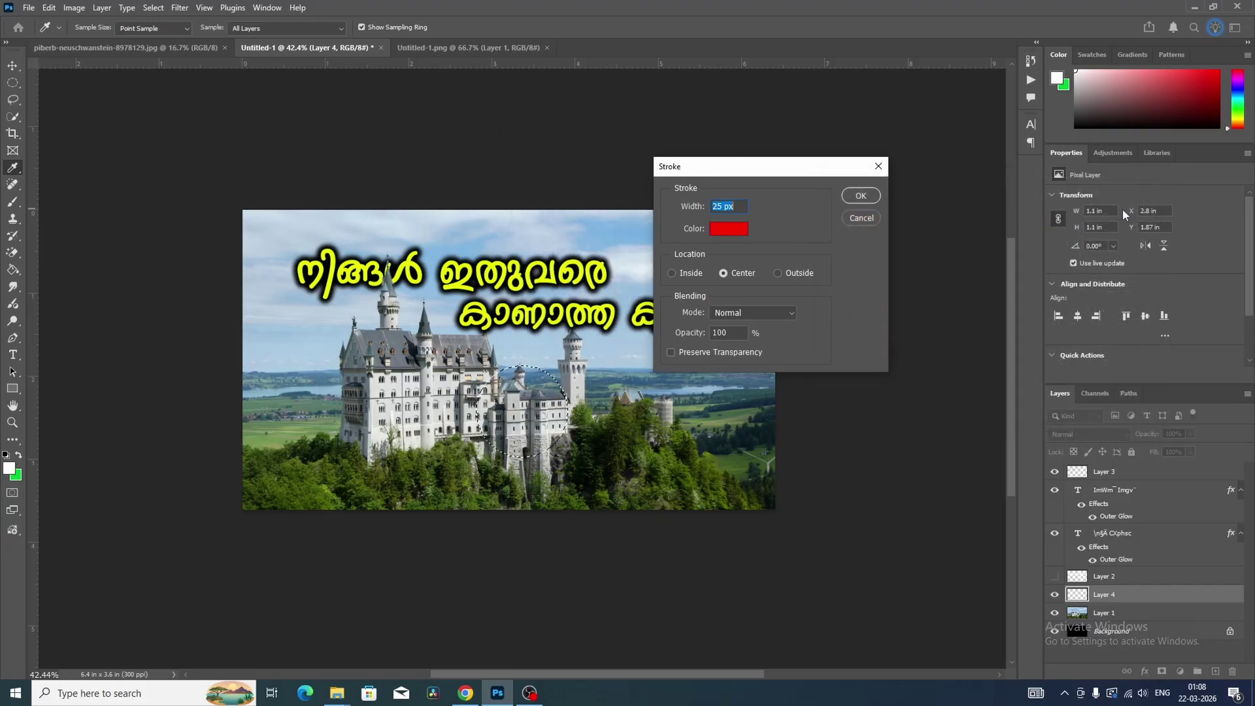
{"action": "type", "text": "30"}
{"action": "left_click", "coordinate": [862, 196]}
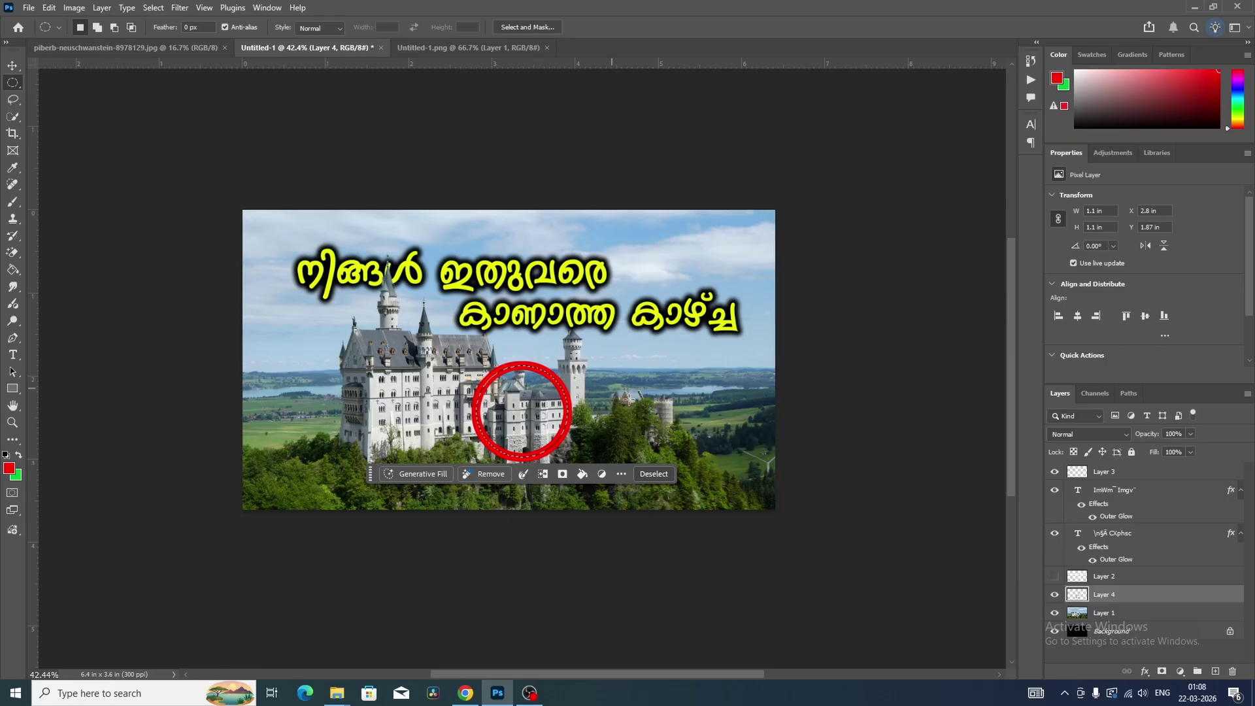
- Replace the 30 px stroke with a thinner red stroke on the same circular selection, and deselect
{"action": "key", "text": "ctrl+z"}
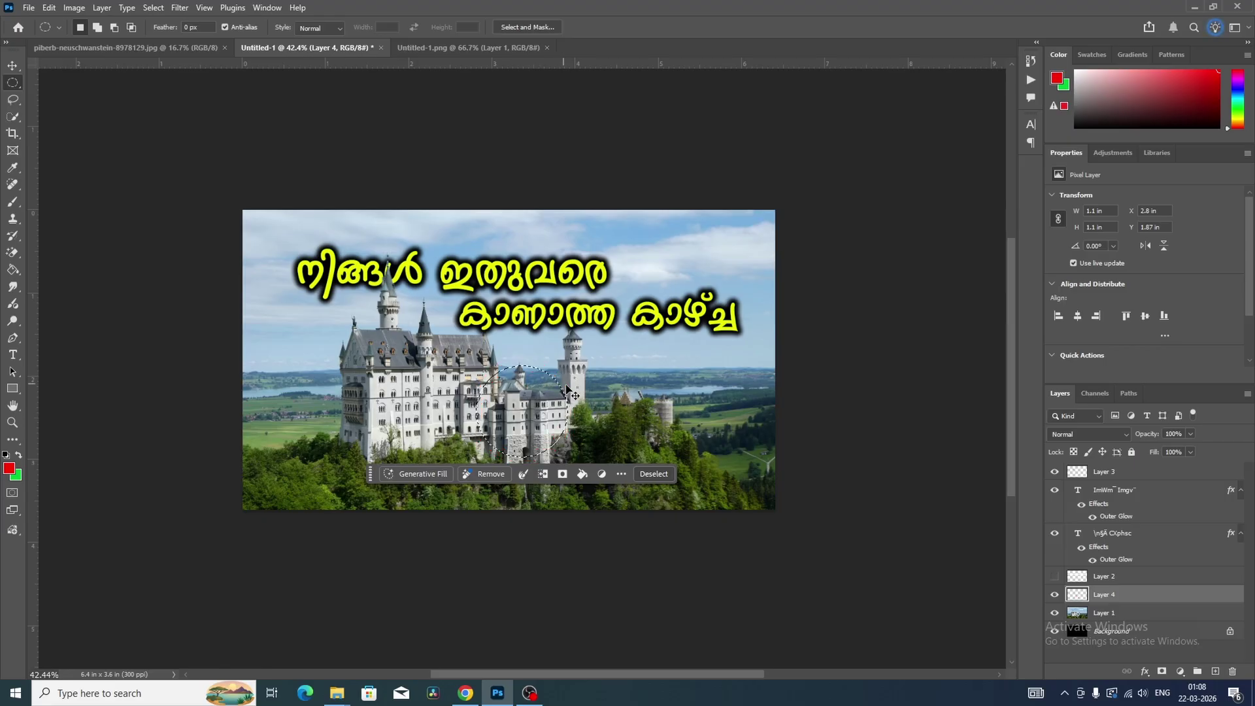
{"action": "right_click", "coordinate": [566, 388]}
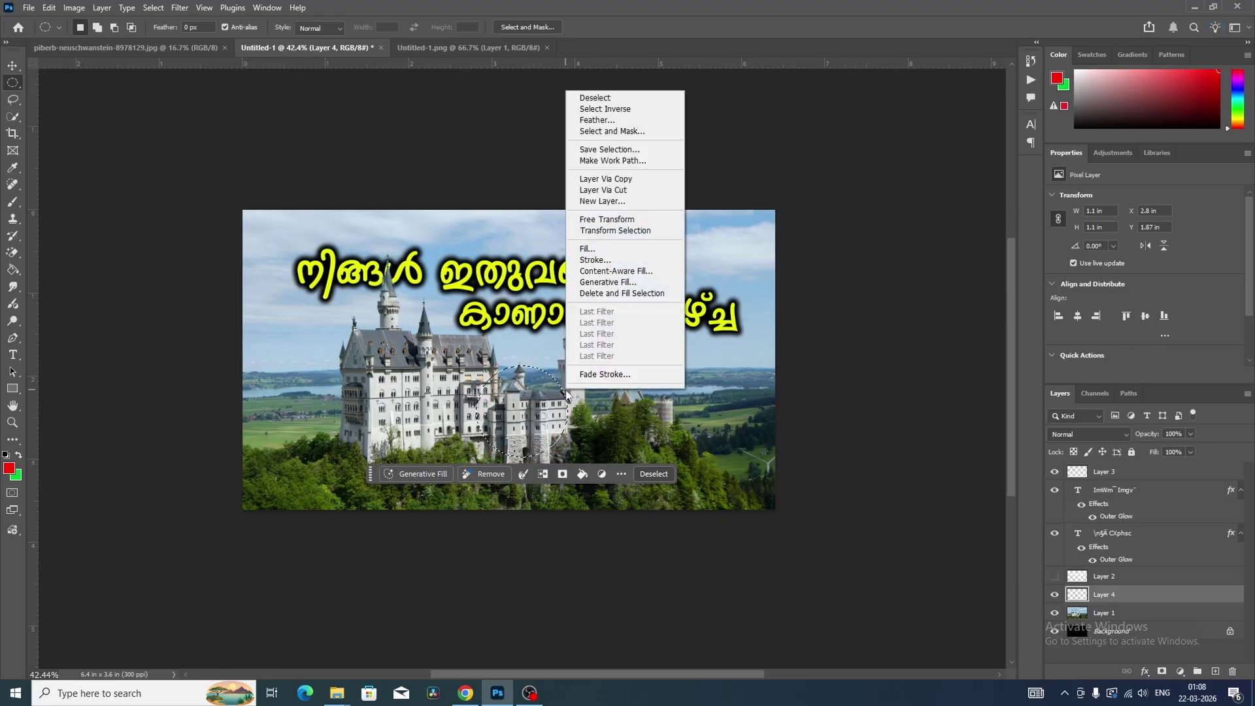
{"action": "left_click", "coordinate": [595, 260]}
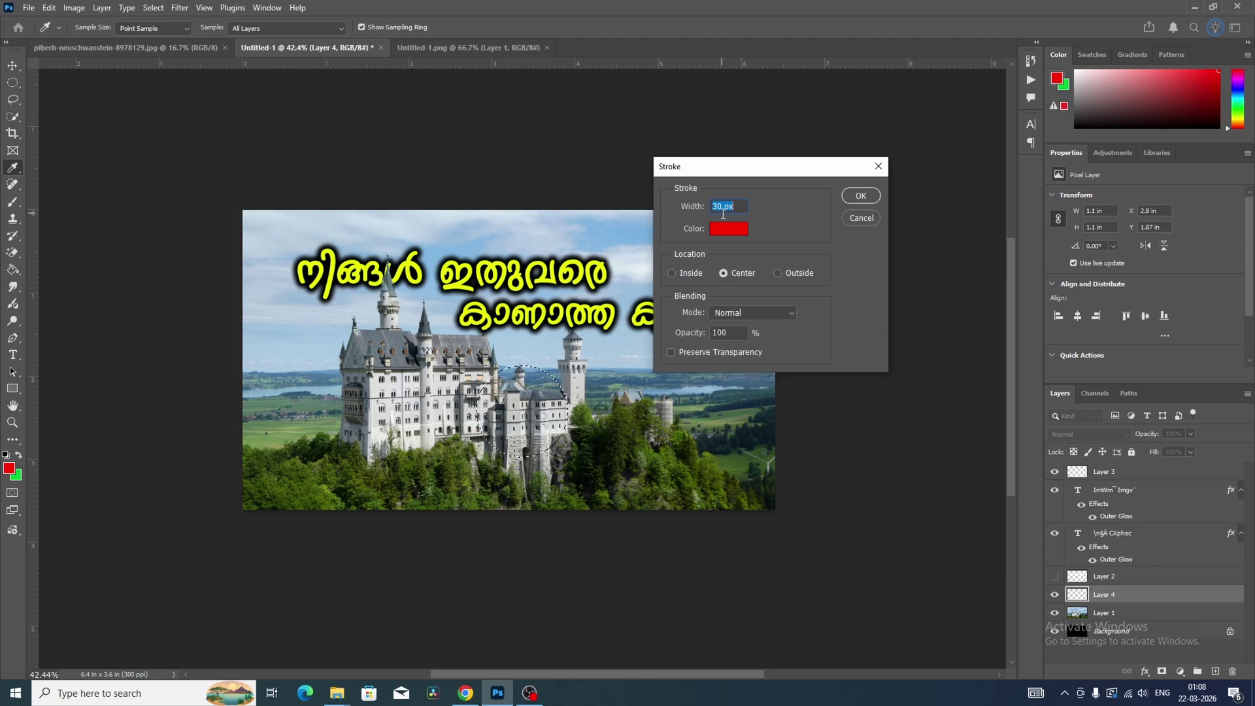
{"action": "key", "text": "Return"}
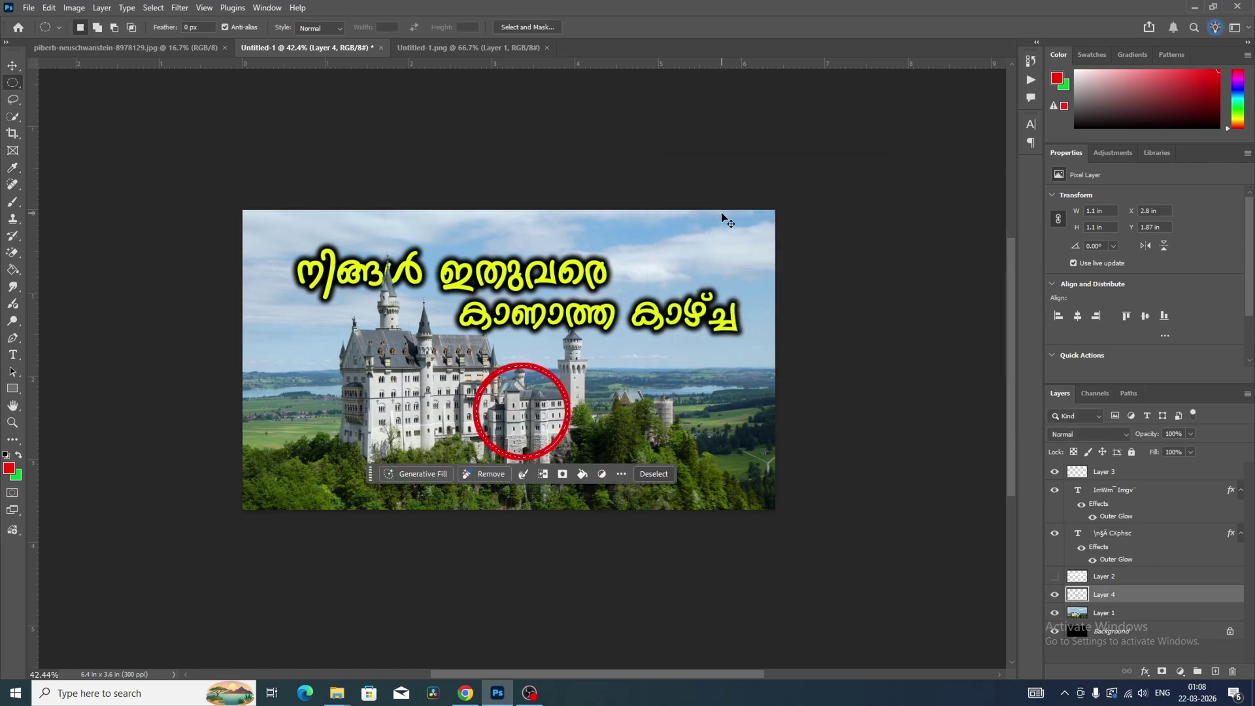
{"action": "left_click", "coordinate": [721, 213]}
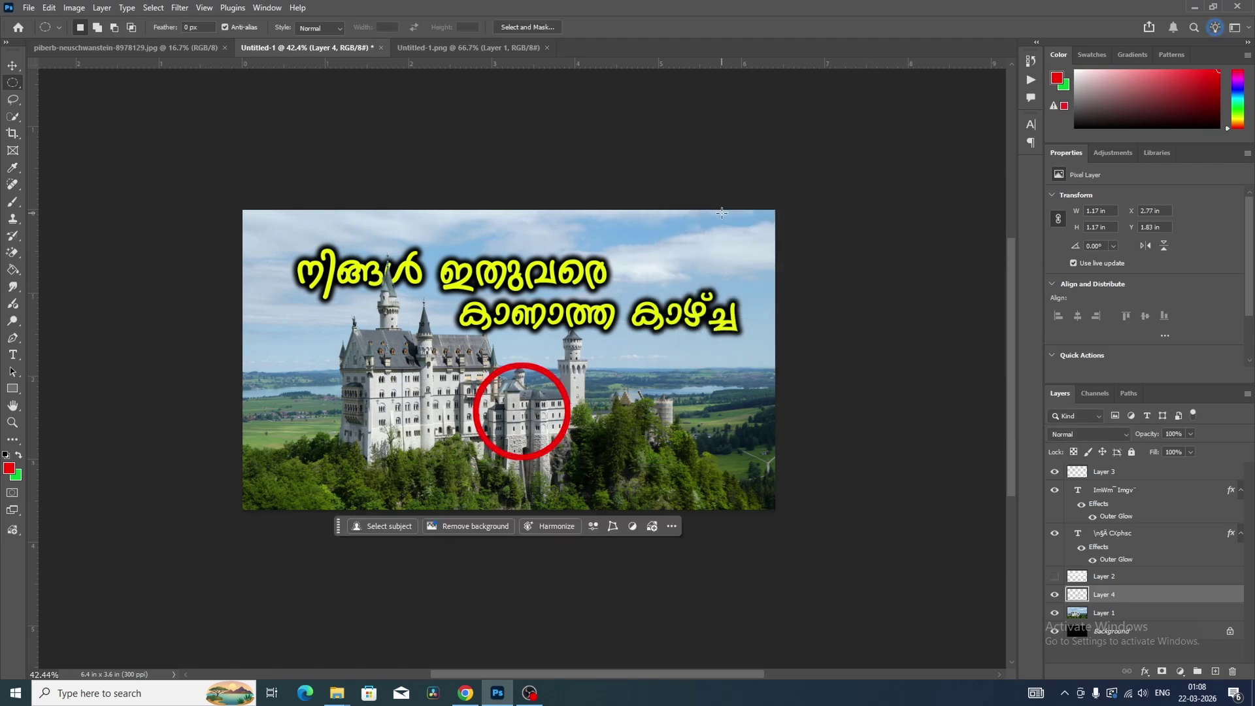
- Move the red circle onto the castle's left corner facade and shrink it to about 0.88 in across
{"action": "key", "text": "v"}
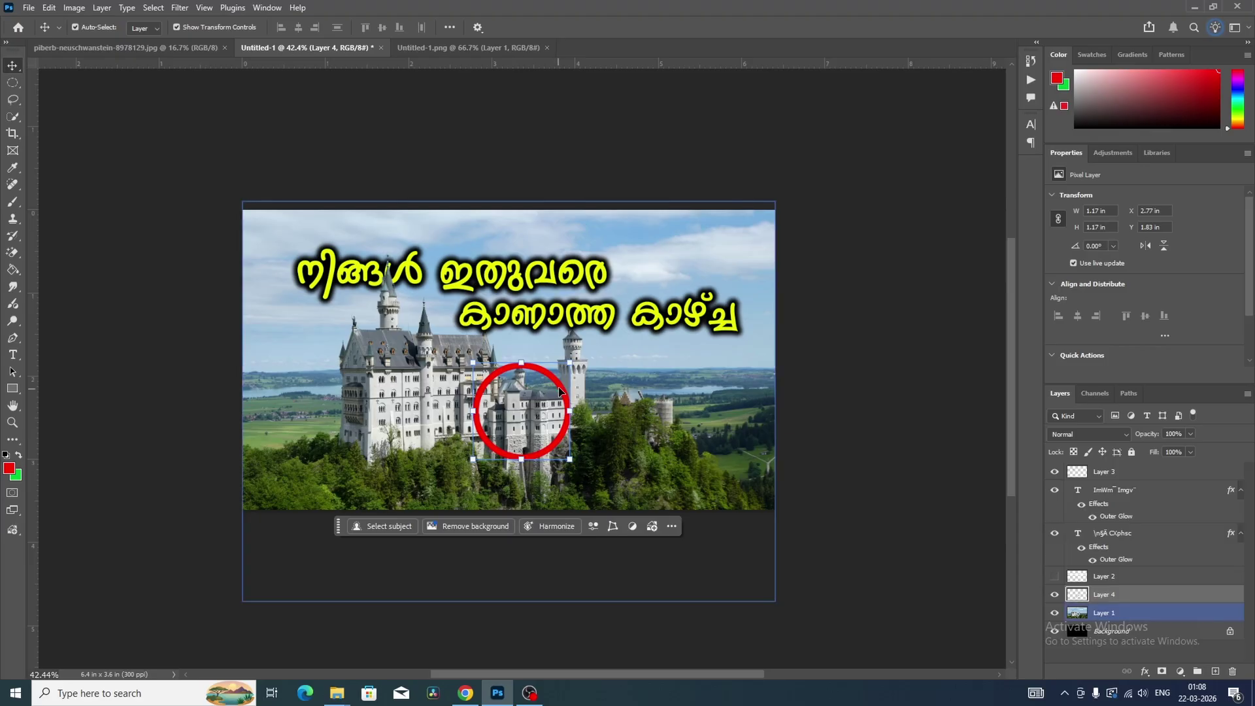
{"action": "left_click_drag", "start_coordinate": [566, 385], "coordinate": [365, 420]}
{"action": "key", "text": "ctrl+t"}
{"action": "key", "text": "Return"}
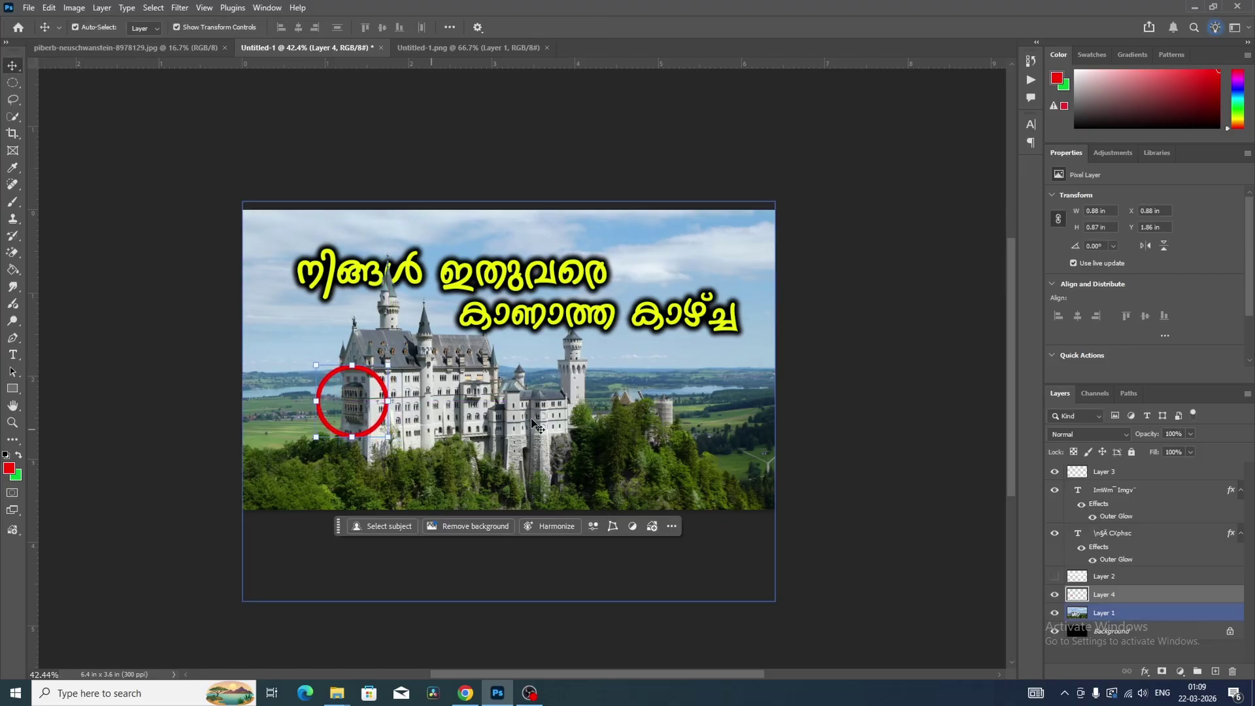
{"action": "left_click", "coordinate": [875, 375]}
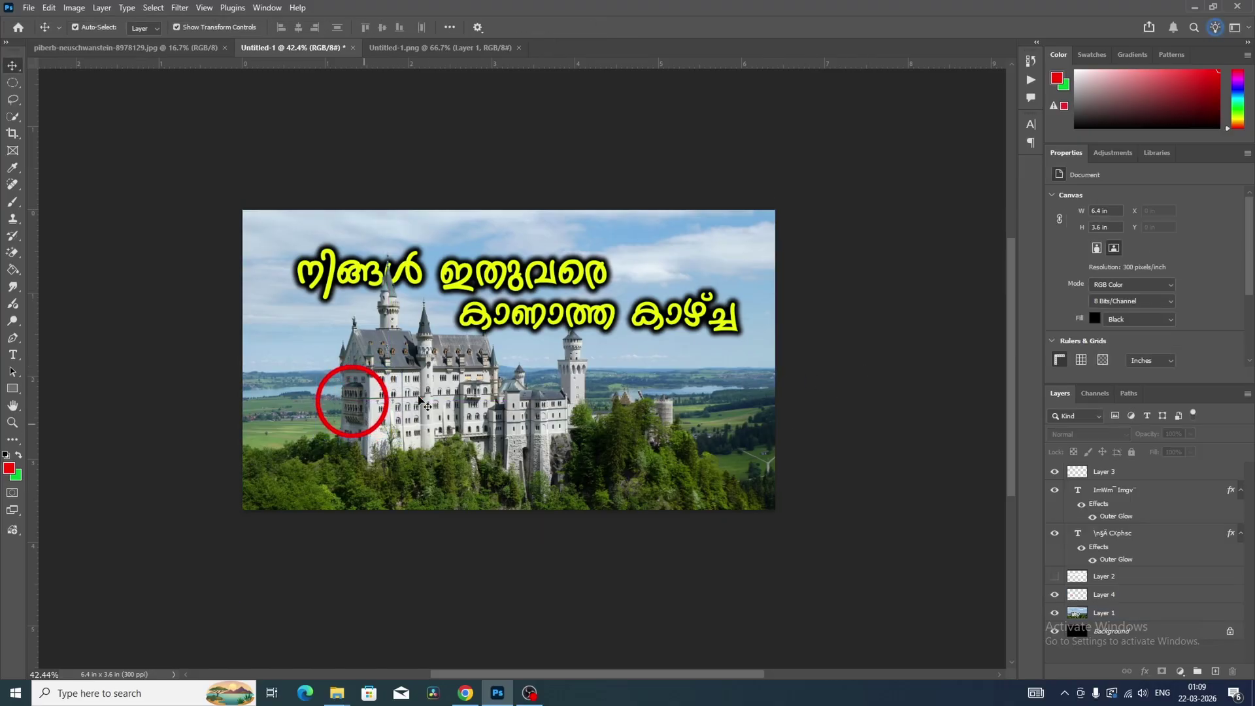
- Place the red arrow image pngtree-red-arrow-sign-clipart-png-image_6520593 from the file folder into the composition
{"action": "left_click", "coordinate": [387, 412]}
{"action": "left_click", "coordinate": [373, 635]}
{"action": "left_click", "coordinate": [387, 489]}
{"action": "left_click", "coordinate": [339, 662]}
{"action": "left_click_drag", "start_coordinate": [338, 662], "coordinate": [562, 285]}
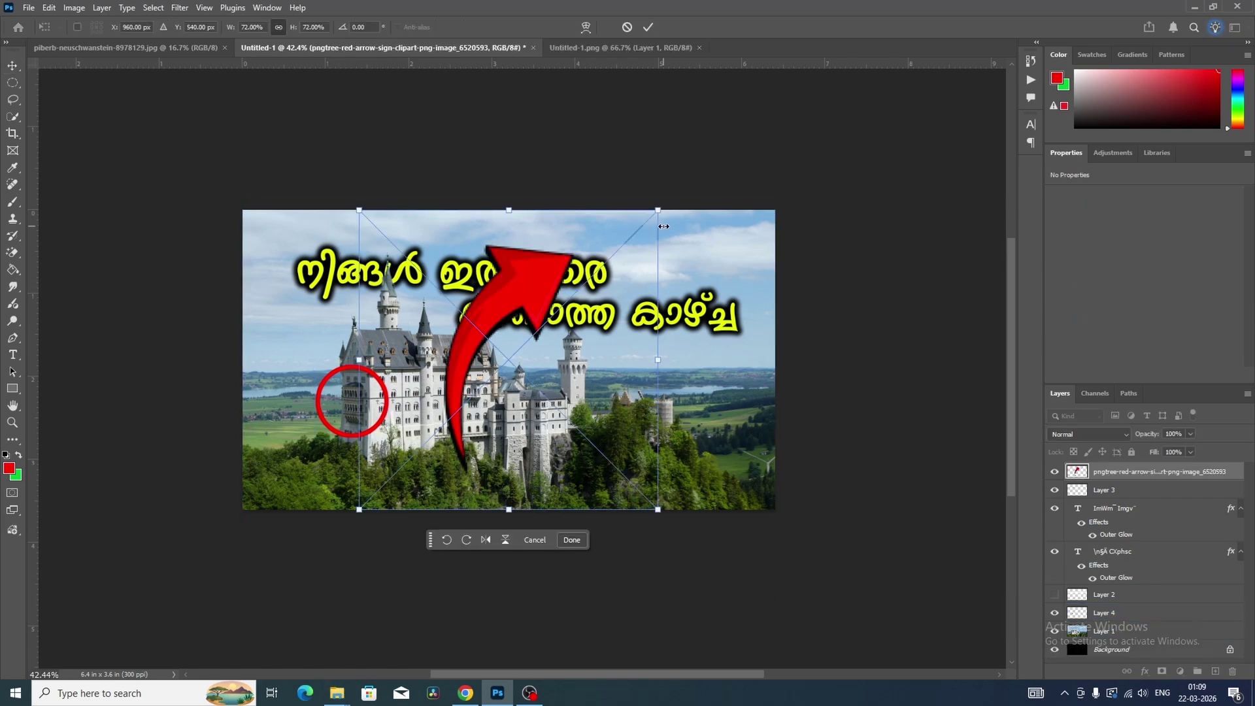
- Flip the arrow vertically, rotate it to -86.77°, shrink it to about 35% and place it starting inside the red circle
{"action": "left_click_drag", "start_coordinate": [658, 210], "coordinate": [332, 468]}
{"action": "left_click_drag", "start_coordinate": [359, 423], "coordinate": [656, 466]}
{"action": "left_click_drag", "start_coordinate": [727, 539], "coordinate": [650, 307]}
{"action": "left_click_drag", "start_coordinate": [632, 453], "coordinate": [478, 384]}
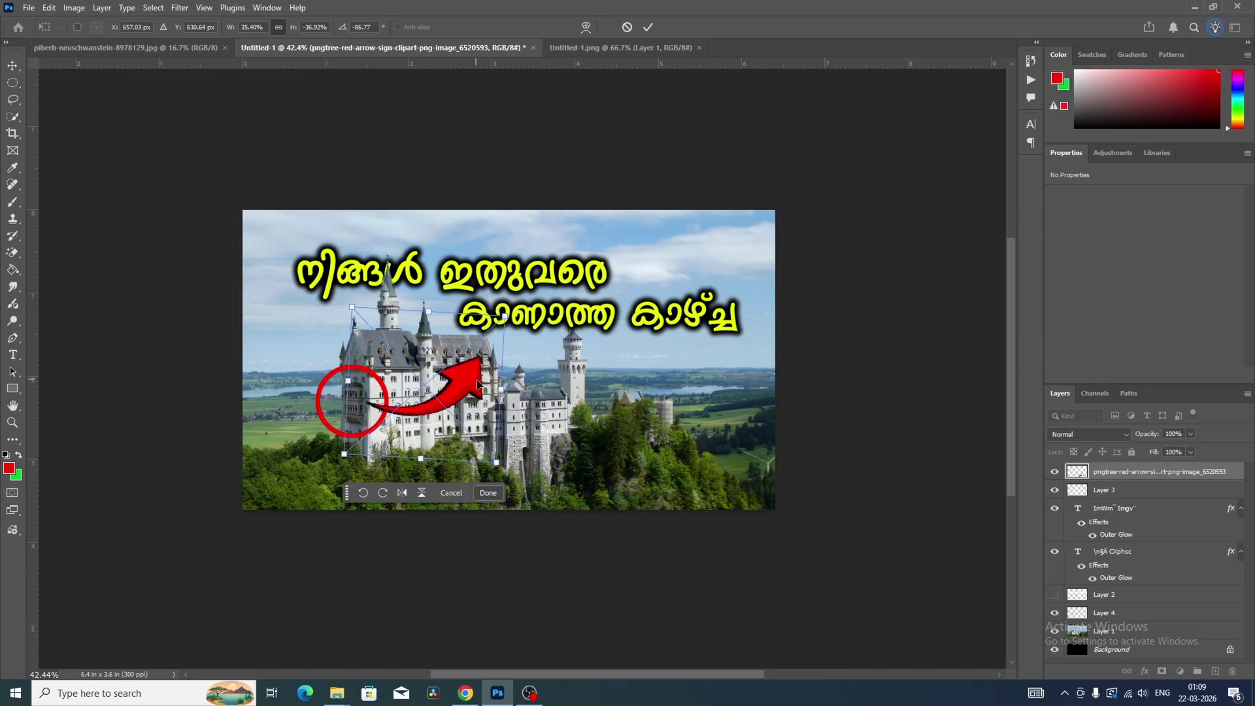
- Adjust the arrow to about 31% width and 38% height with its tail at the red circle's right edge, and commit the transform
{"action": "left_click_drag", "start_coordinate": [502, 469], "coordinate": [455, 417]}
{"action": "left_click_drag", "start_coordinate": [464, 332], "coordinate": [477, 367]}
{"action": "left_click_drag", "start_coordinate": [472, 348], "coordinate": [523, 318]}
{"action": "left_click_drag", "start_coordinate": [492, 373], "coordinate": [485, 389]}
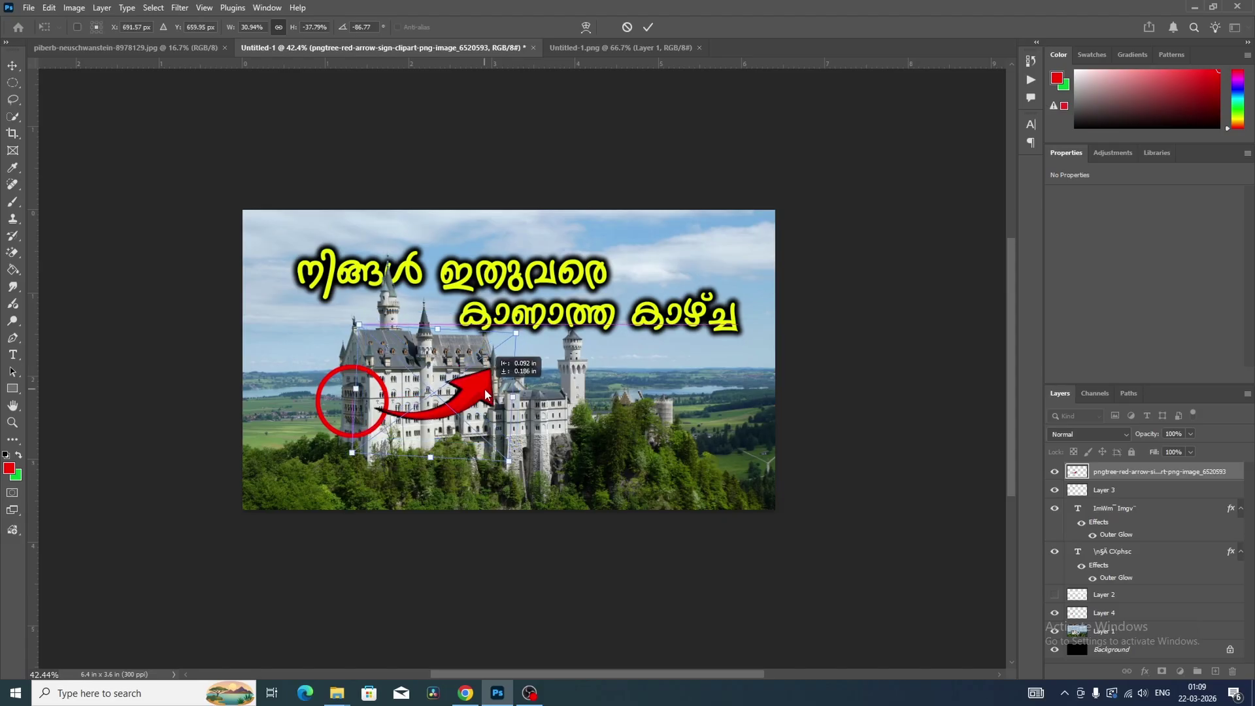
{"action": "key", "text": "Return"}
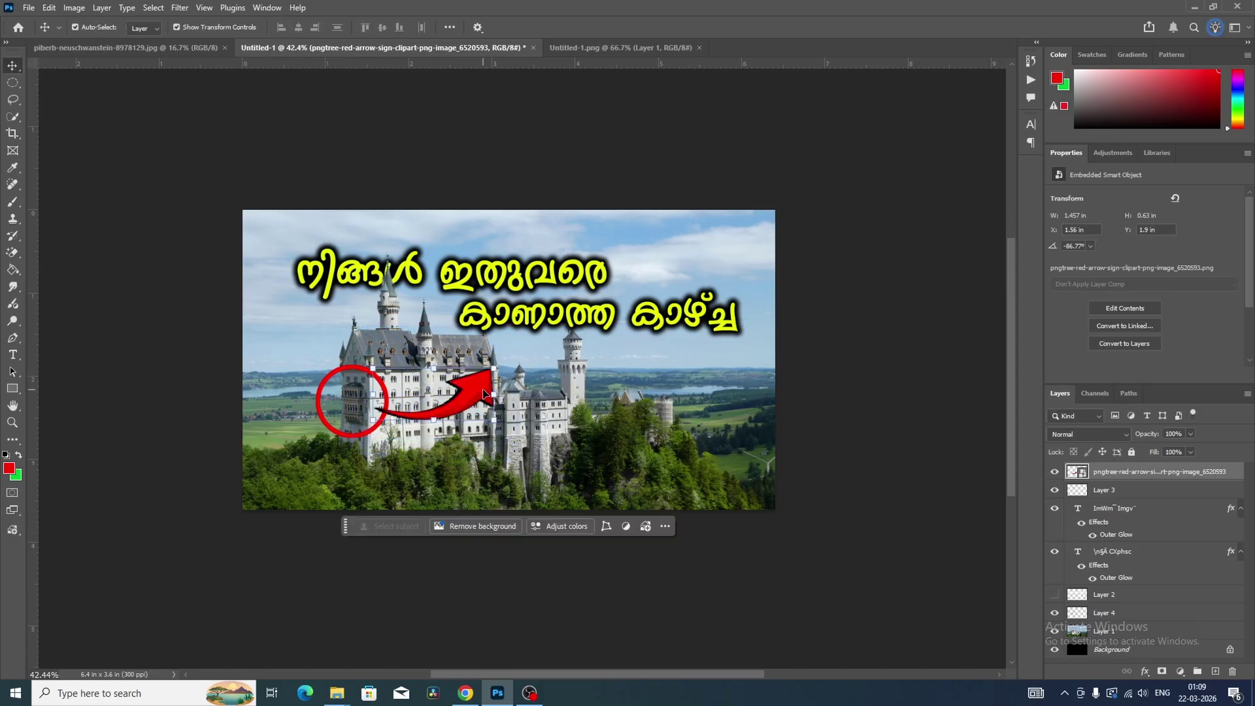
{"action": "left_click", "coordinate": [879, 376]}
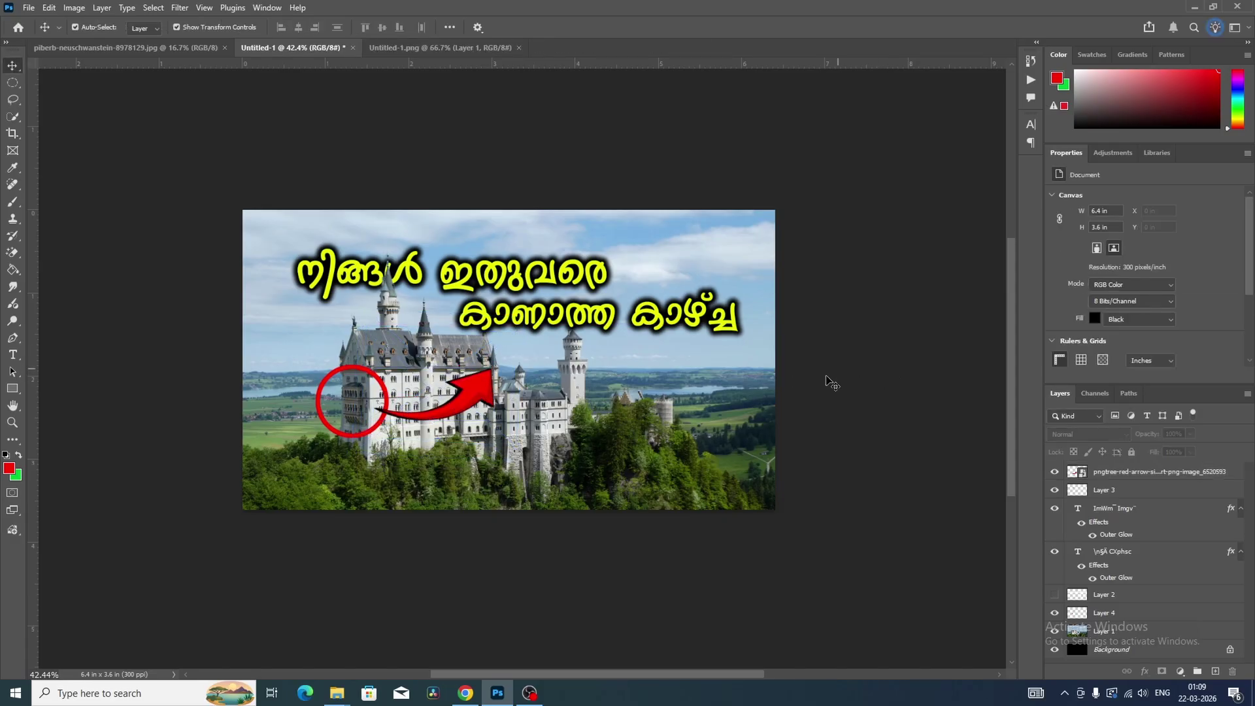
- Nudge the arrow slightly left so its tail sits closer inside the red circle
{"action": "key", "text": "ctrl+minus"}
{"action": "key", "text": "ctrl+minus"}
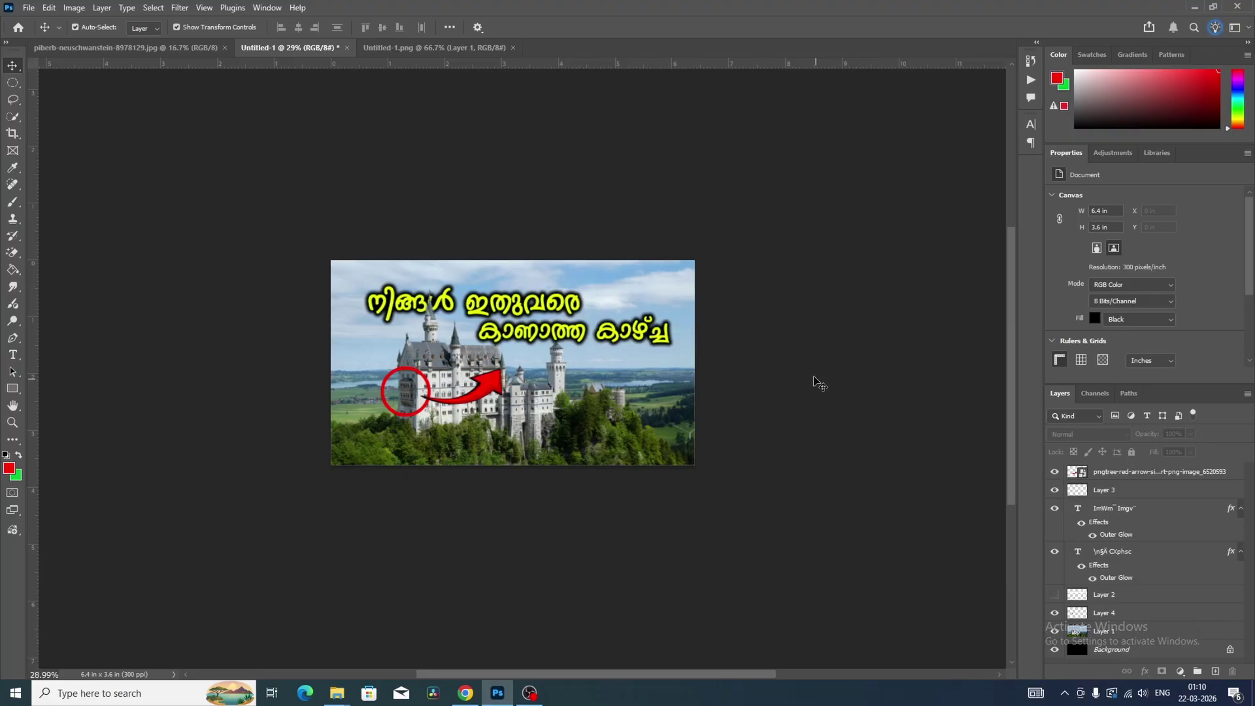
{"action": "left_click", "coordinate": [407, 400]}
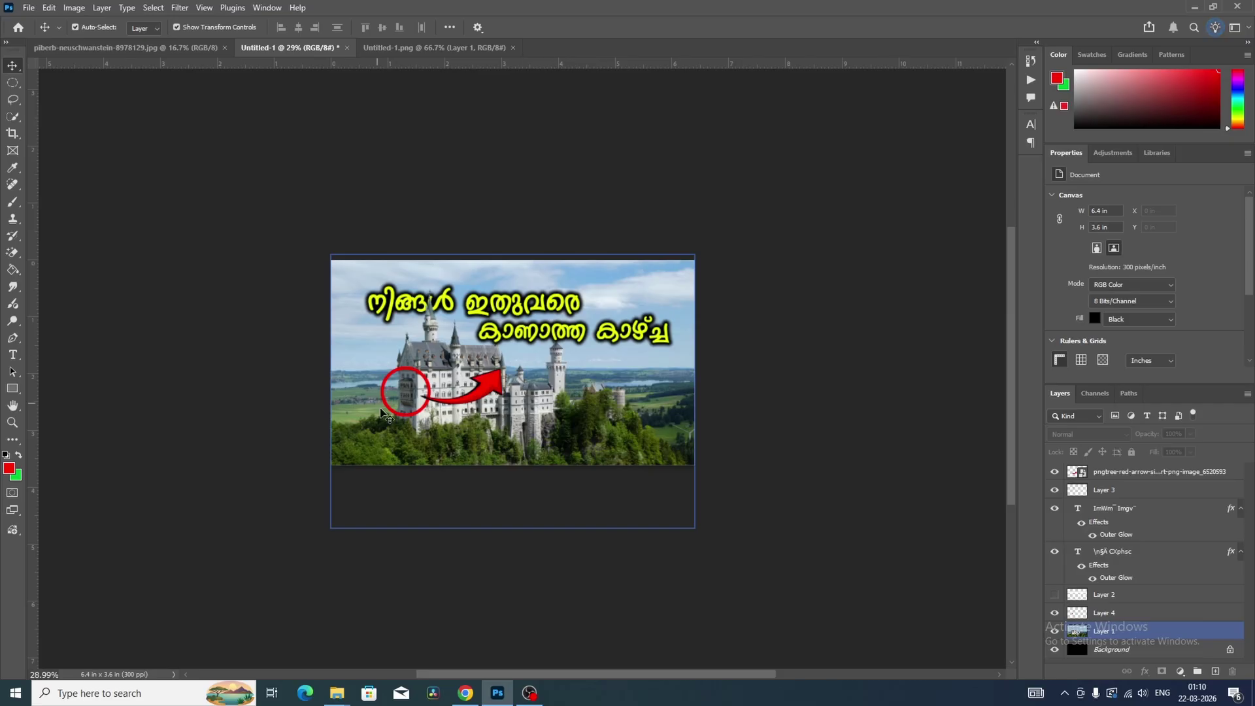
{"action": "left_click_drag", "start_coordinate": [487, 390], "coordinate": [494, 385]}
{"action": "left_click", "coordinate": [781, 361]}
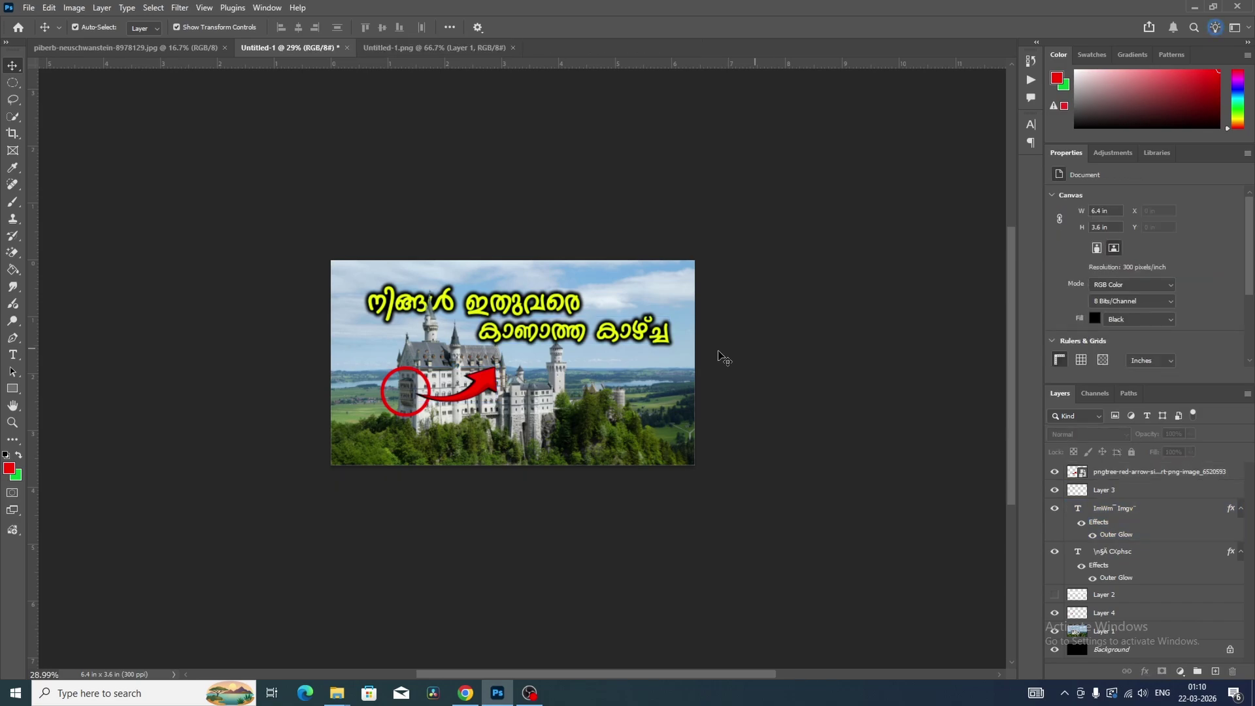
- Hide the title, arrow, circle and Layer 3 layers so only the castle image and Background stay visible
{"action": "left_click", "coordinate": [523, 401]}
{"action": "left_click", "coordinate": [1105, 509]}
{"action": "left_click", "coordinate": [1055, 508]}
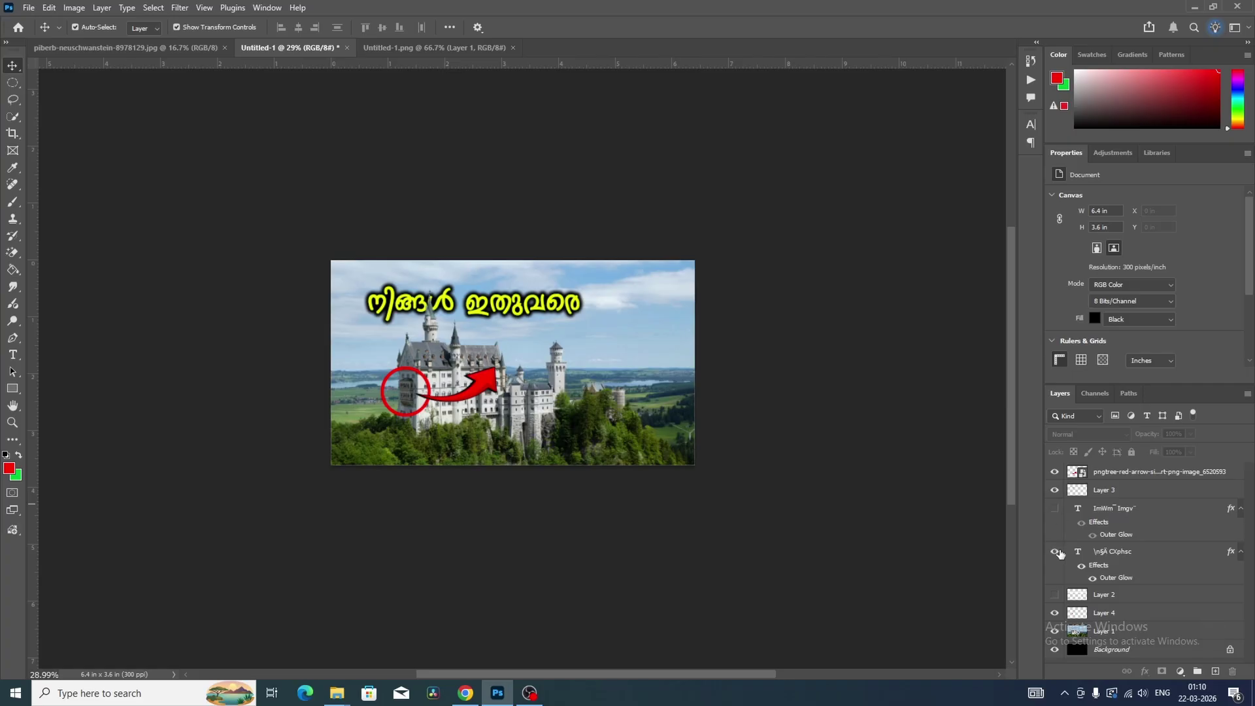
{"action": "left_click", "coordinate": [1054, 631], "text": "alt"}
{"action": "left_click", "coordinate": [510, 379]}
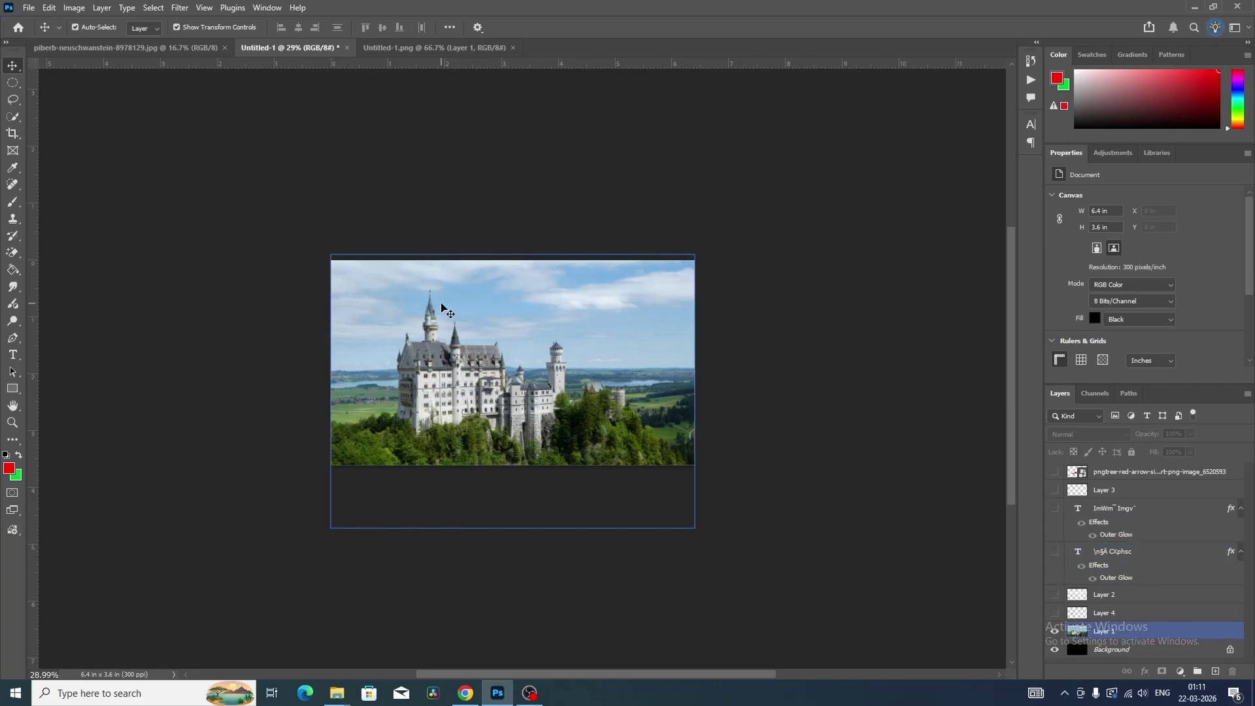
- Enlarge the castle image on Layer 1 proportionally beyond the canvas edges, keeping the tallest tower's tip in frame
{"action": "scroll", "coordinate": [399, 301], "scroll_direction": "up", "scroll_amount": 4}
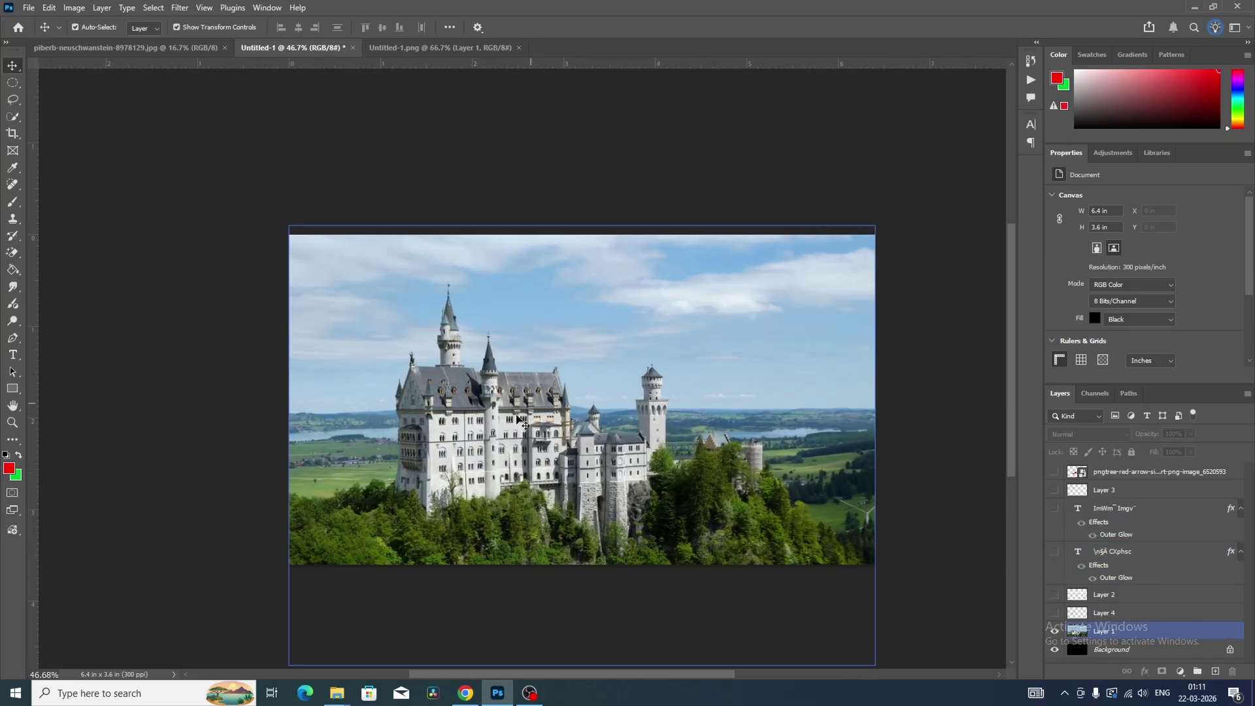
{"action": "left_click", "coordinate": [520, 420]}
{"action": "scroll", "coordinate": [606, 390], "scroll_direction": "down", "scroll_amount": 2}
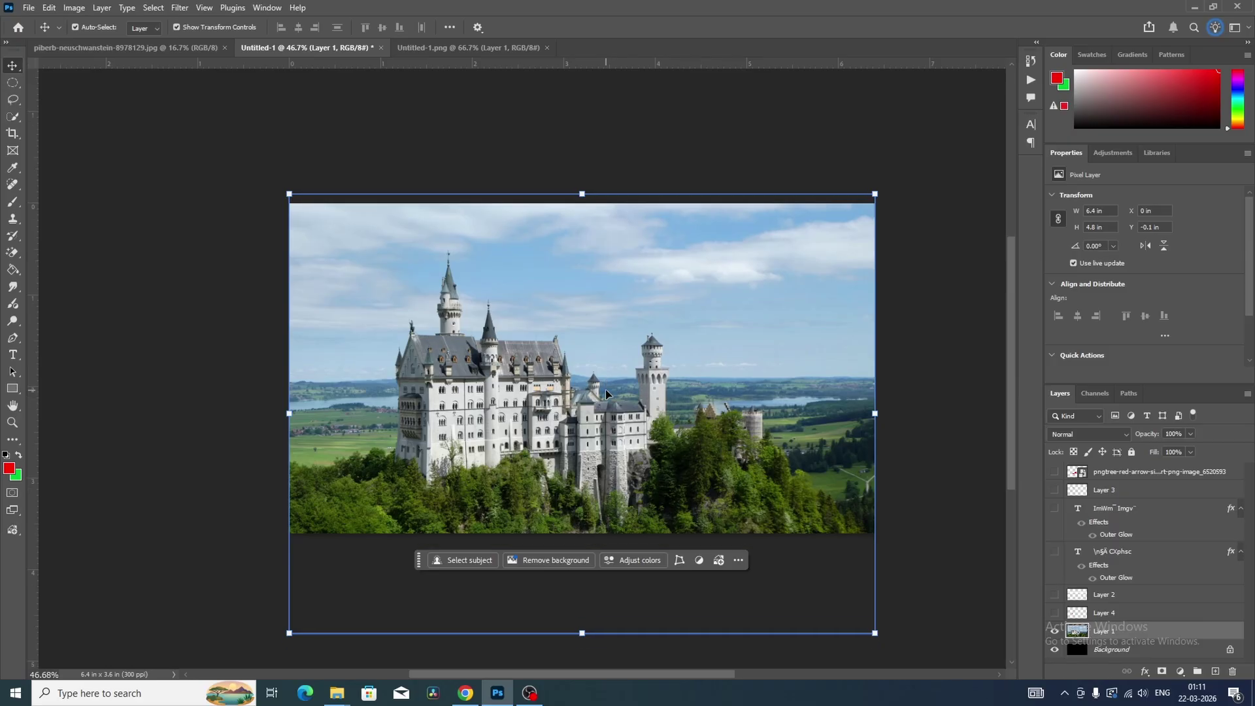
{"action": "scroll", "coordinate": [606, 390], "scroll_direction": "down", "scroll_amount": 1}
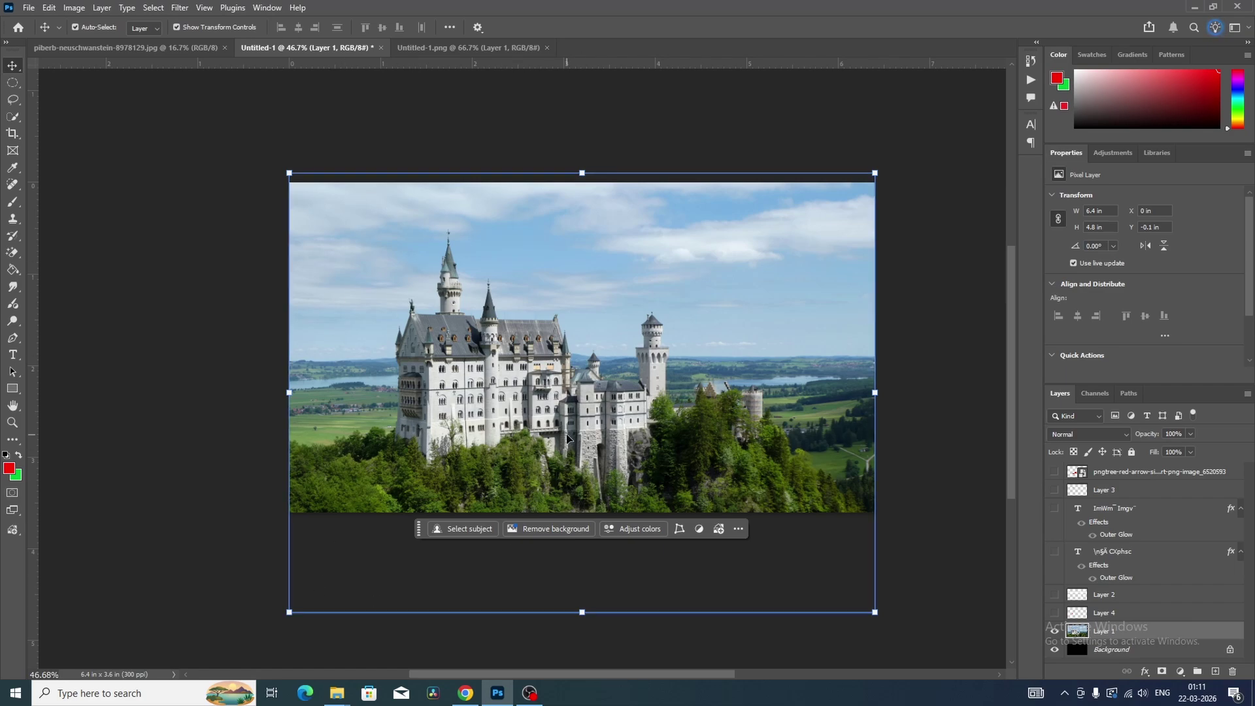
{"action": "scroll", "coordinate": [691, 552], "scroll_direction": "down", "scroll_amount": 4}
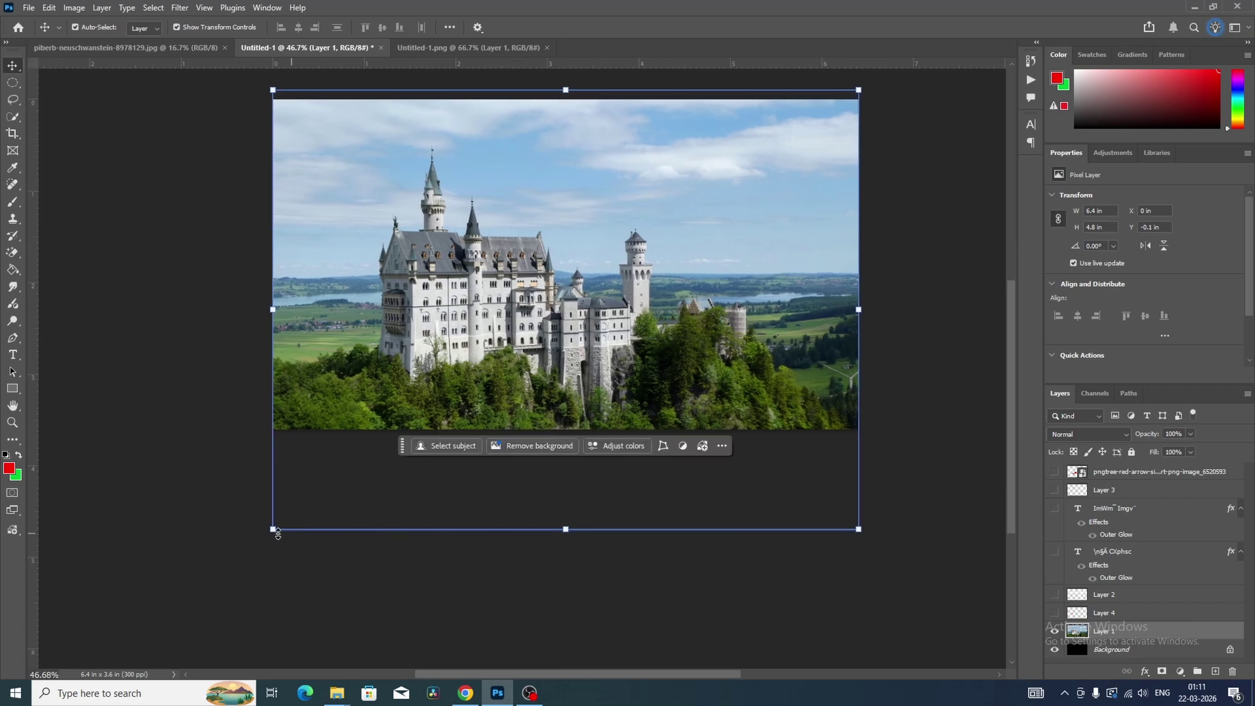
{"action": "left_click_drag", "start_coordinate": [274, 532], "coordinate": [248, 660]}
{"action": "scroll", "coordinate": [645, 477], "scroll_direction": "up", "scroll_amount": 9}
{"action": "left_click_drag", "start_coordinate": [643, 429], "coordinate": [720, 375]}
{"action": "scroll", "coordinate": [720, 374], "scroll_direction": "down", "scroll_amount": 3}
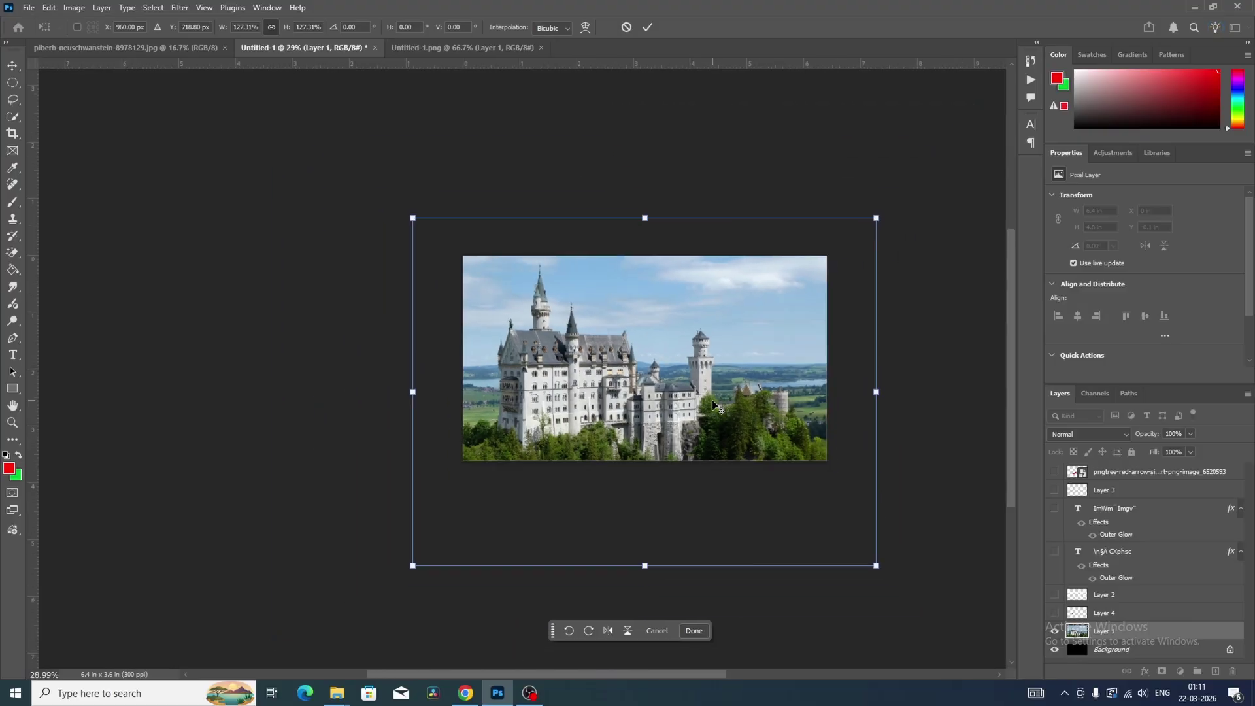
{"action": "left_click", "coordinate": [709, 596]}
{"action": "scroll", "coordinate": [709, 595], "scroll_direction": "up", "scroll_amount": 1}
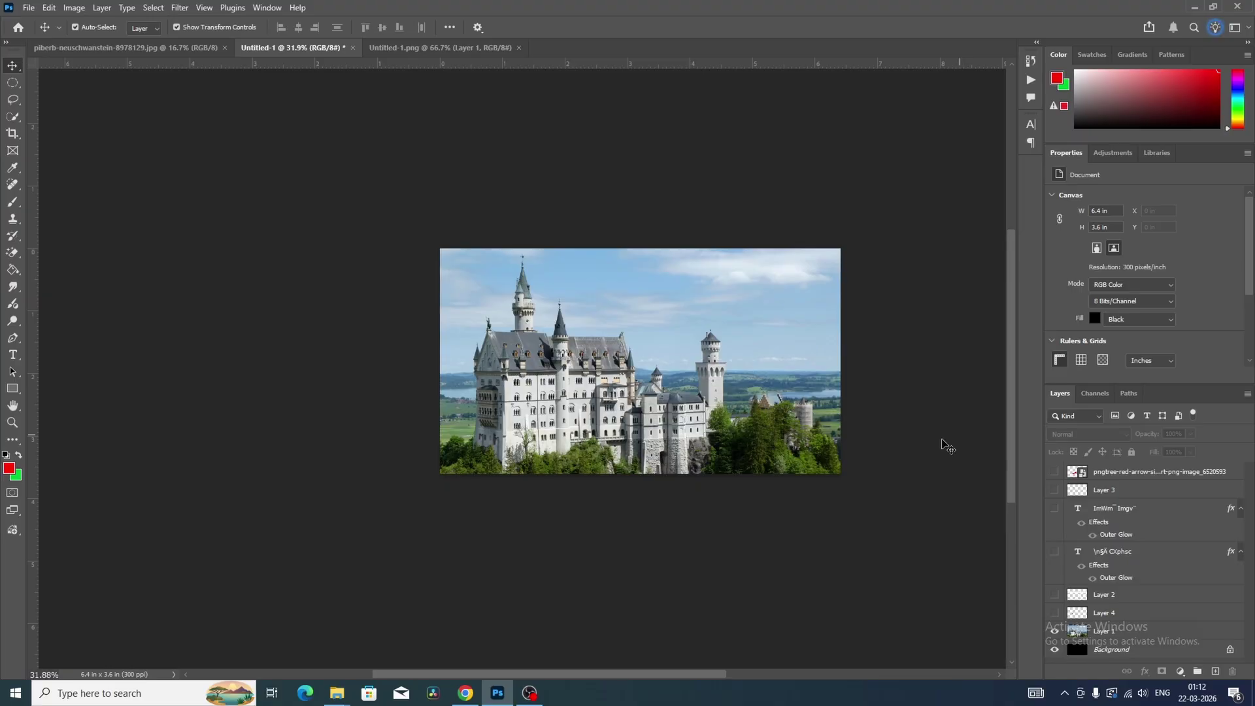
- Show the red circle layer, shift the castle image slightly down and move the circle onto the main building's right-hand balcony
{"action": "left_click", "coordinate": [696, 423]}
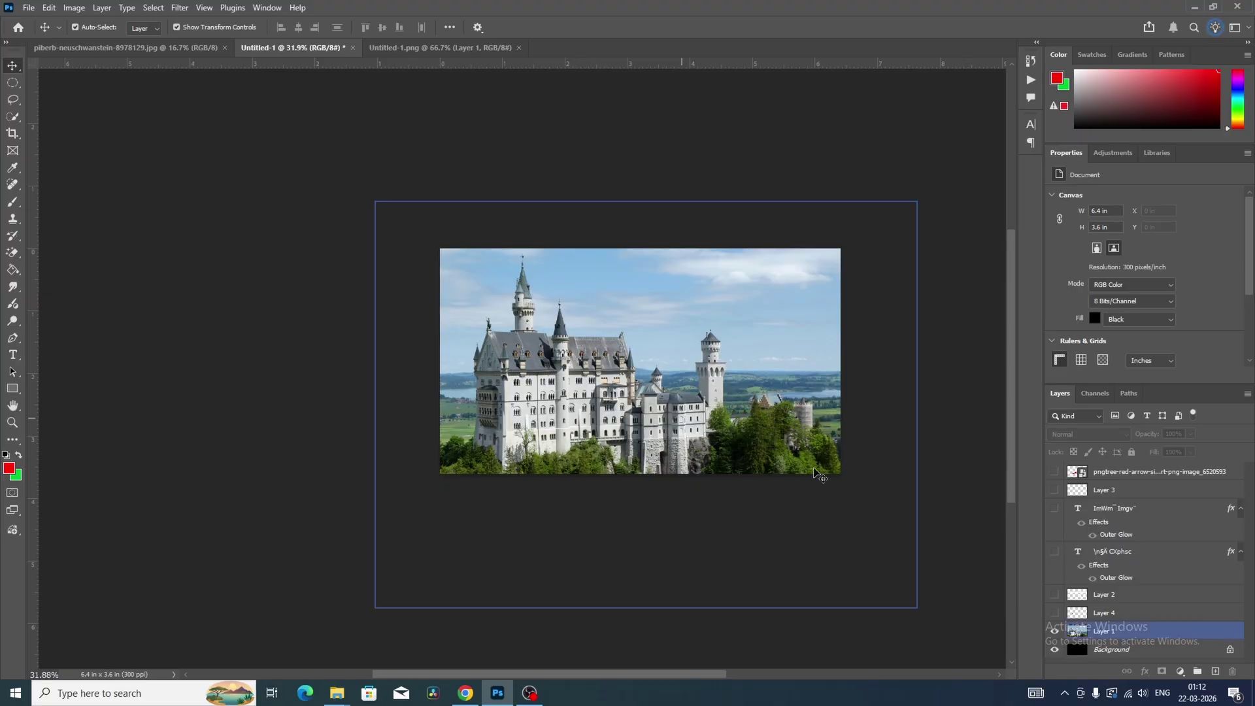
{"action": "left_click", "coordinate": [1055, 612]}
{"action": "left_click", "coordinate": [1105, 613]}
{"action": "left_click", "coordinate": [605, 464]}
{"action": "left_click_drag", "start_coordinate": [605, 464], "coordinate": [592, 469]}
{"action": "left_click_drag", "start_coordinate": [546, 393], "coordinate": [643, 398]}
{"action": "left_click", "coordinate": [548, 390]}
- Show the red arrow layer and move the arrow so its tail starts inside the relocated circle
{"action": "left_click", "coordinate": [1056, 601]}
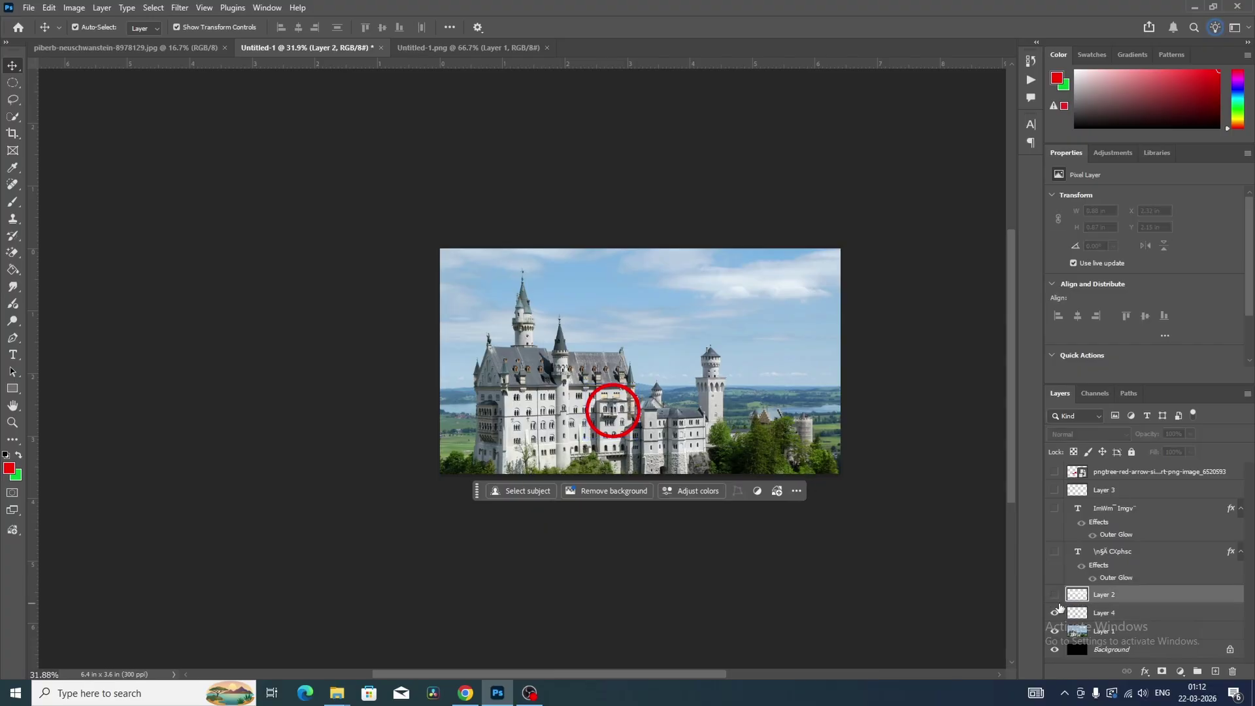
{"action": "left_click", "coordinate": [1054, 596]}
{"action": "left_click", "coordinate": [1054, 596]}
{"action": "left_click", "coordinate": [1054, 472]}
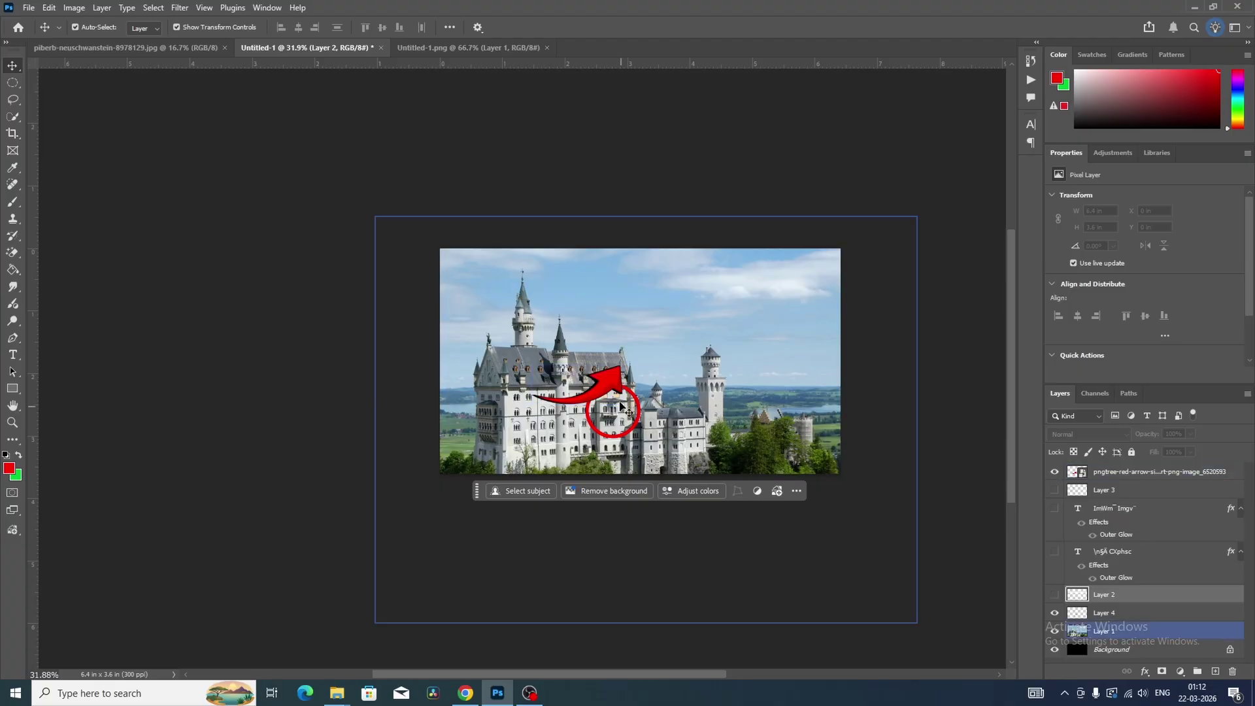
{"action": "left_click_drag", "start_coordinate": [619, 385], "coordinate": [700, 400]}
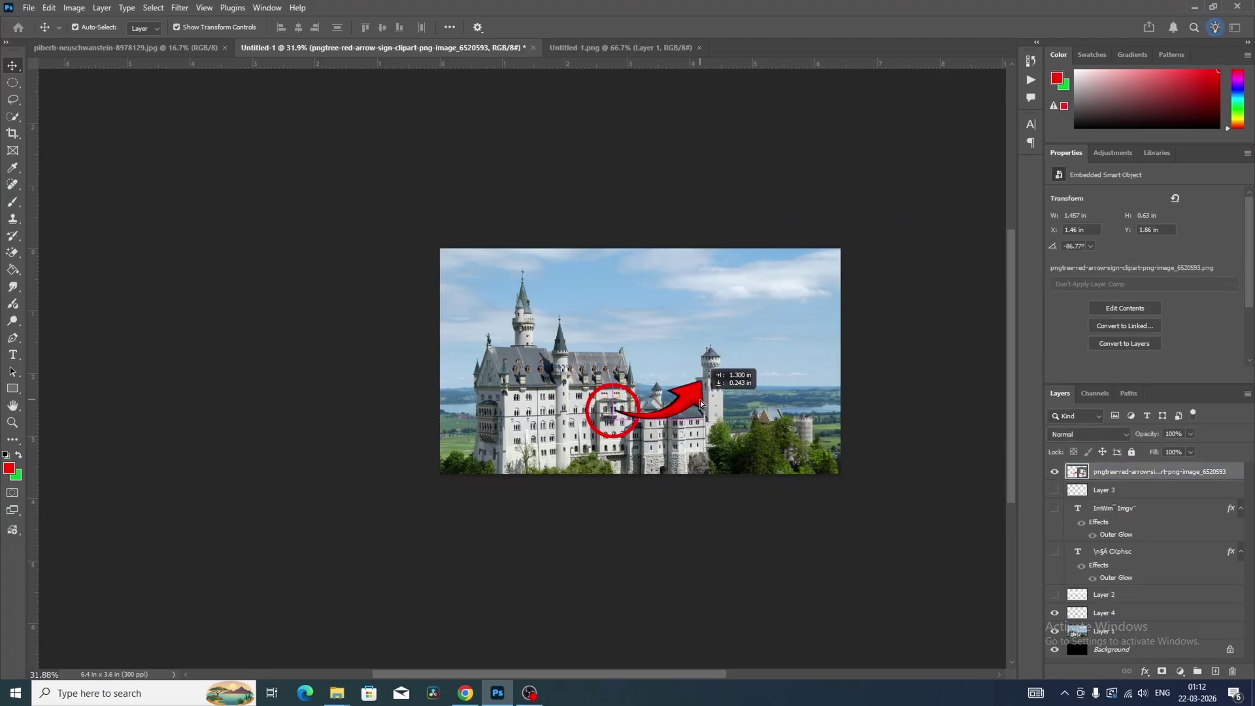
- Show both Malayalam title lines, shift the first line right and slightly up, and move the second line slightly right
{"action": "left_click", "coordinate": [1055, 507]}
{"action": "left_click", "coordinate": [1055, 551]}
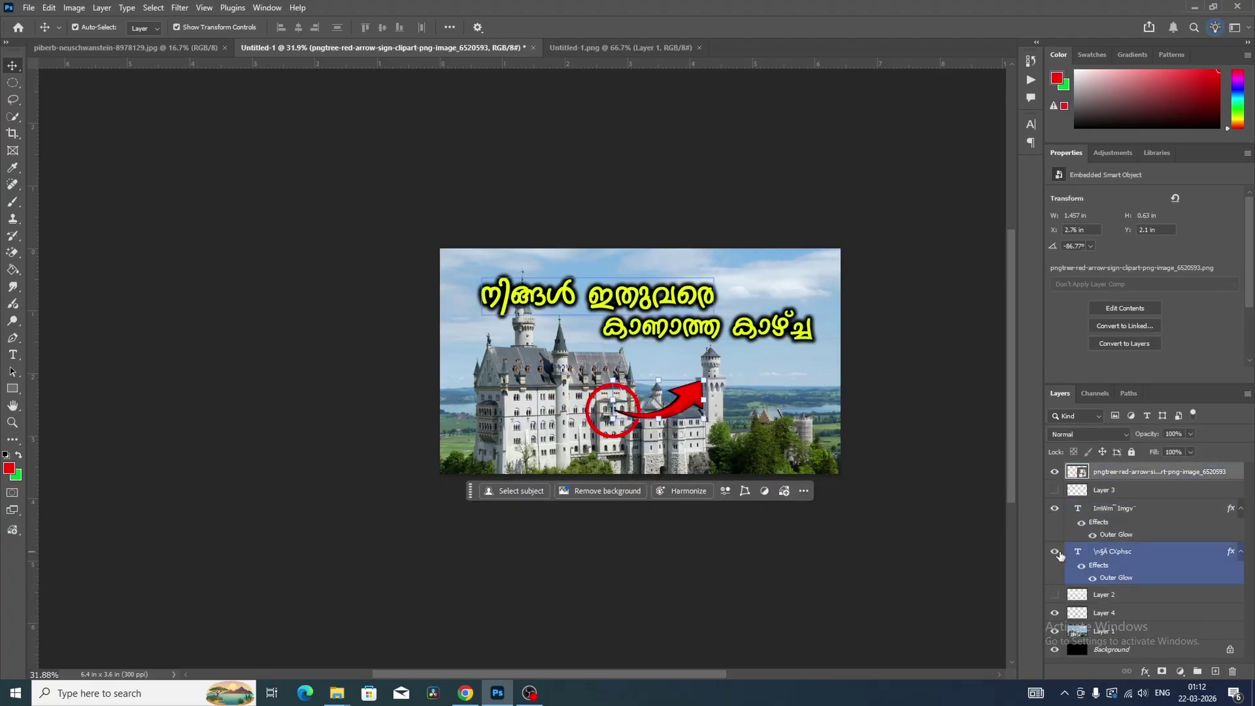
{"action": "mouse_move", "coordinate": [659, 287]}
{"action": "left_mouse_down"}
{"action": "mouse_move", "coordinate": [701, 292]}
{"action": "mouse_move", "coordinate": [676, 296]}
{"action": "left_mouse_up"}
{"action": "mouse_move", "coordinate": [779, 334]}
{"action": "left_mouse_down"}
{"action": "mouse_move", "coordinate": [796, 364]}
{"action": "mouse_move", "coordinate": [796, 331]}
{"action": "left_mouse_up"}
- Rotate the red arrow to about -115.12° and position it rising from the circle toward the second title line
{"action": "left_click", "coordinate": [698, 403]}
{"action": "left_click_drag", "start_coordinate": [699, 403], "coordinate": [667, 374]}
{"action": "left_click", "coordinate": [699, 388]}
{"action": "left_click_drag", "start_coordinate": [750, 377], "coordinate": [749, 398]}
{"action": "key", "text": "Return"}
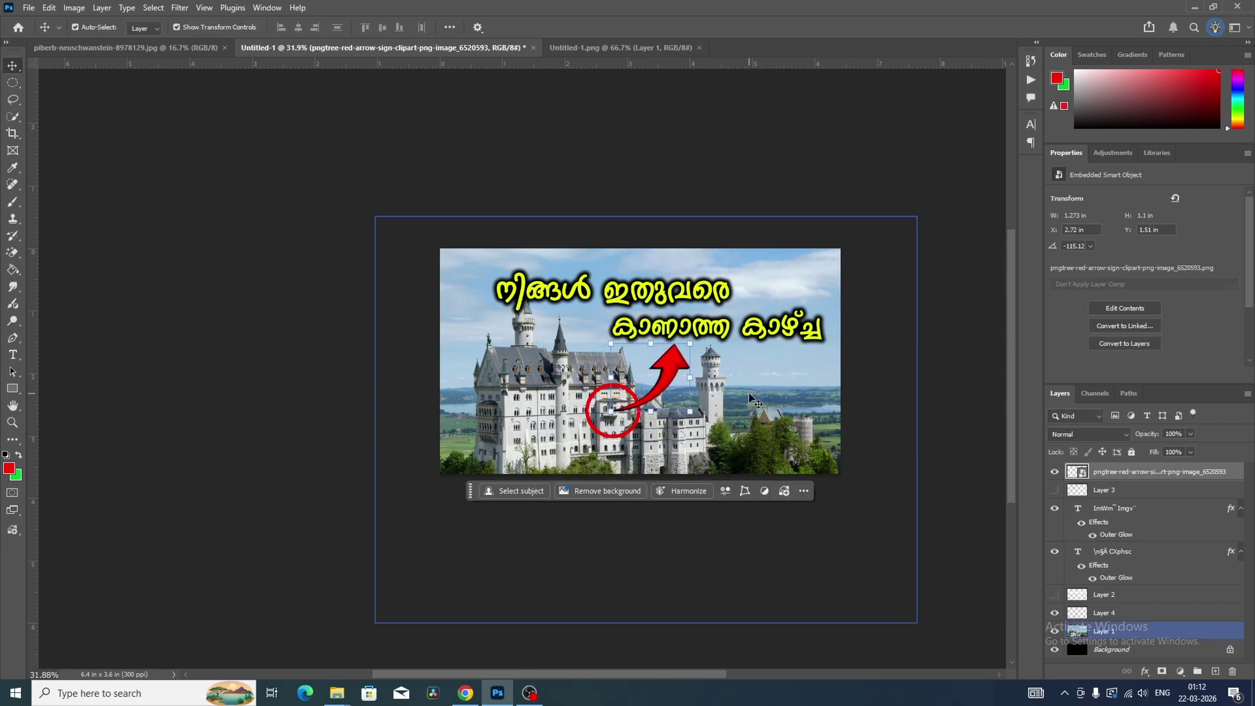
- Move the first title line slightly left and up, away from the second line
{"action": "left_click", "coordinate": [892, 406]}
{"action": "left_click_drag", "start_coordinate": [695, 303], "coordinate": [677, 289]}
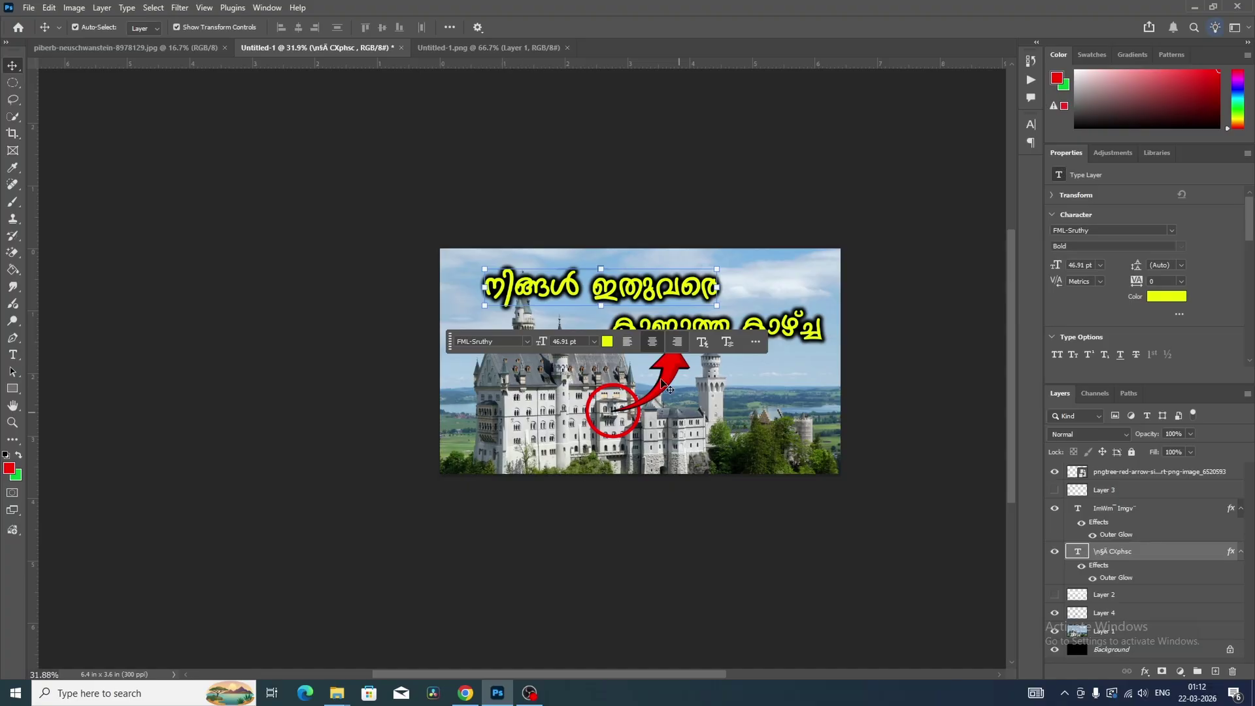
{"action": "left_click", "coordinate": [915, 358]}
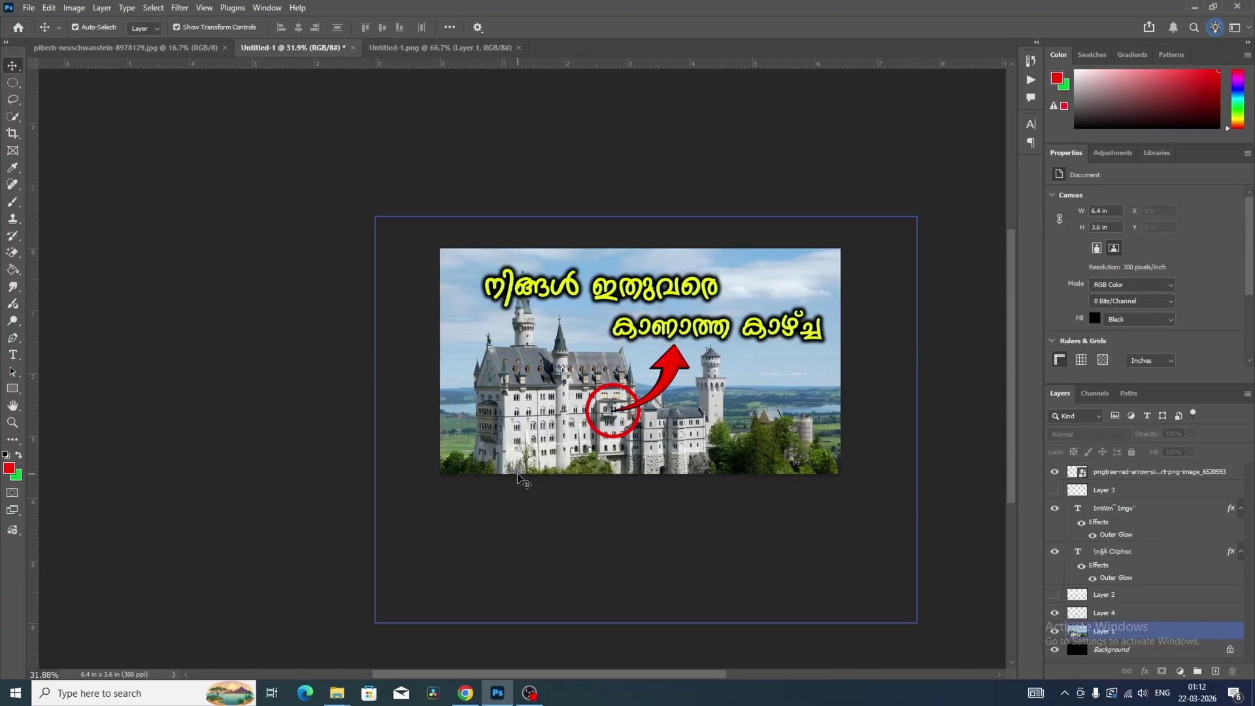
{"action": "left_click", "coordinate": [547, 292]}
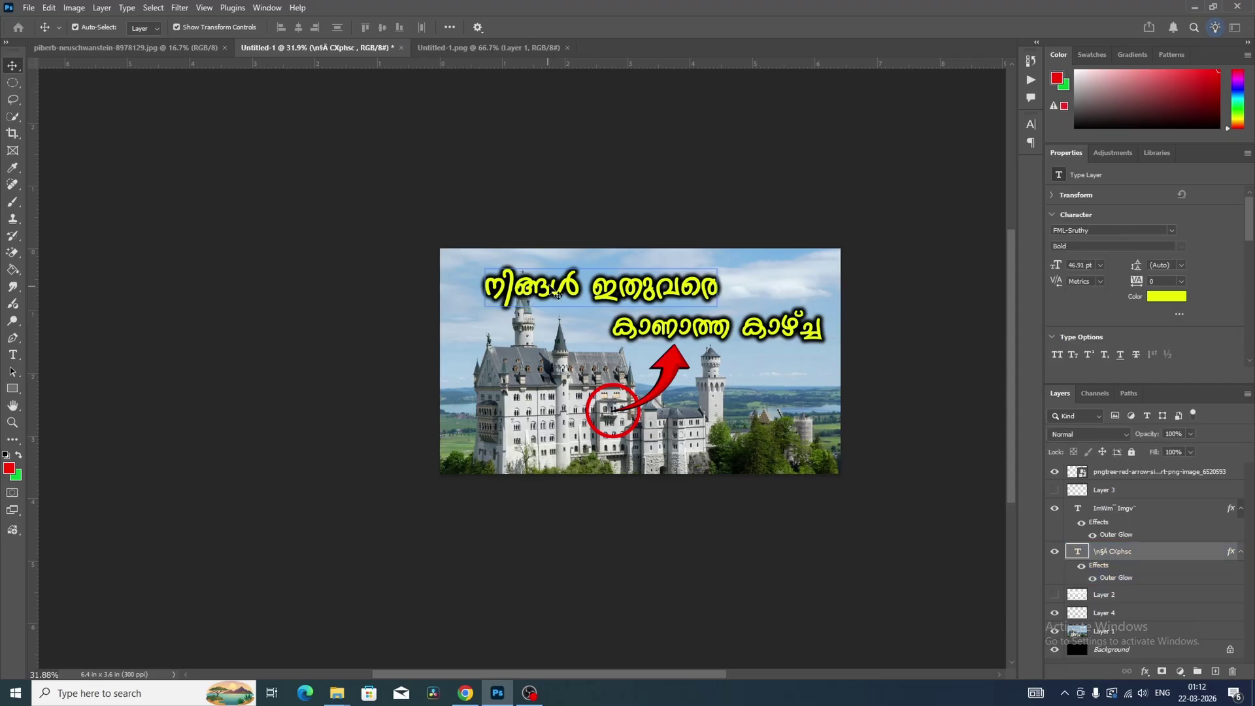
{"action": "left_click", "coordinate": [749, 221]}
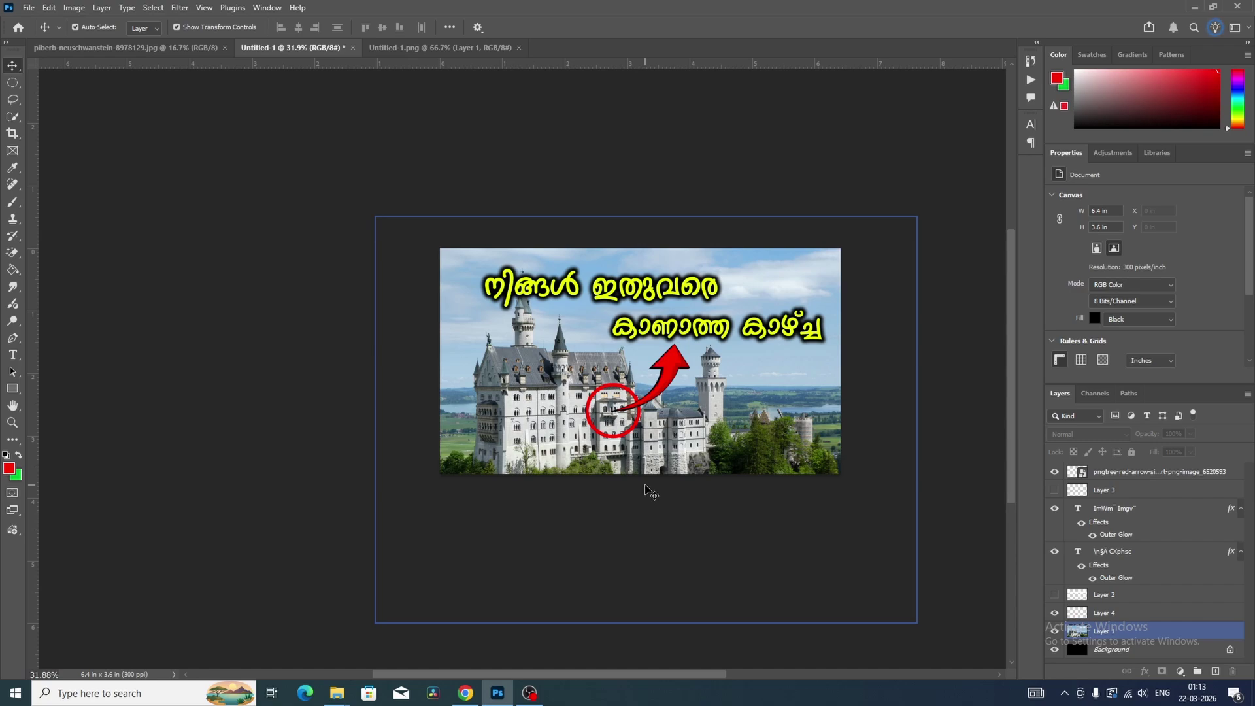
{"action": "left_click", "coordinate": [533, 191]}
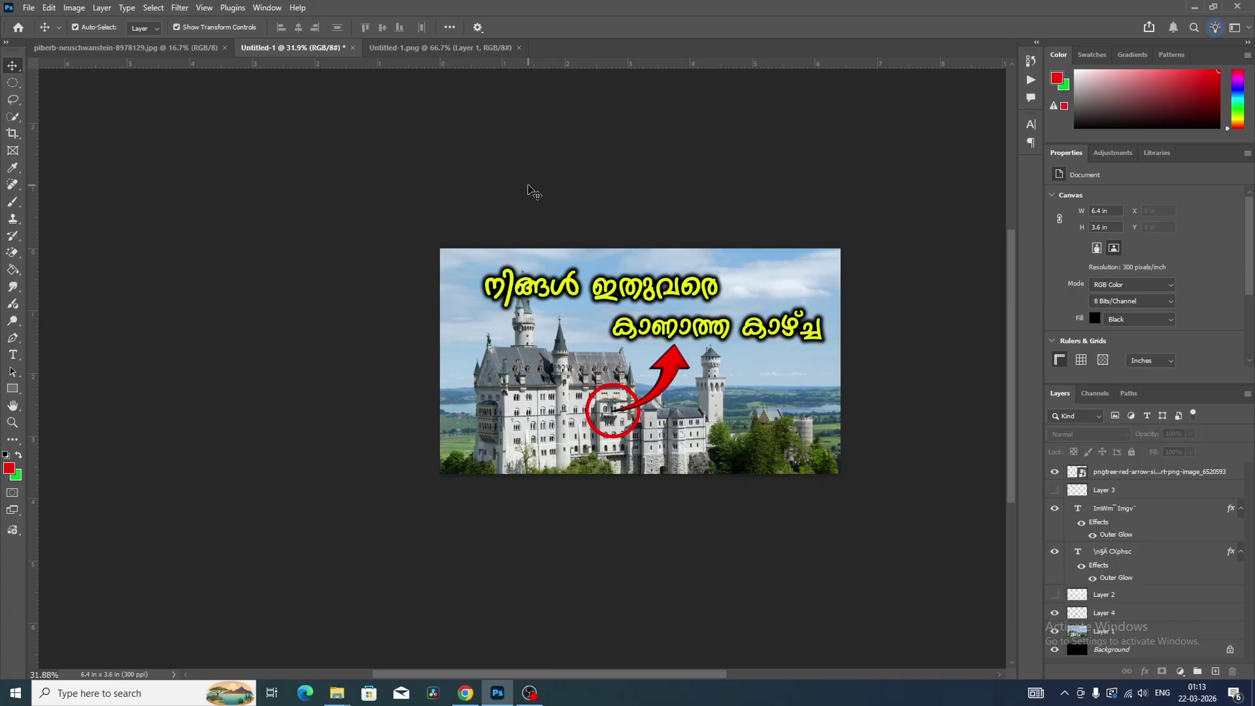
{"action": "left_click_drag", "start_coordinate": [799, 216], "coordinate": [719, 217]}
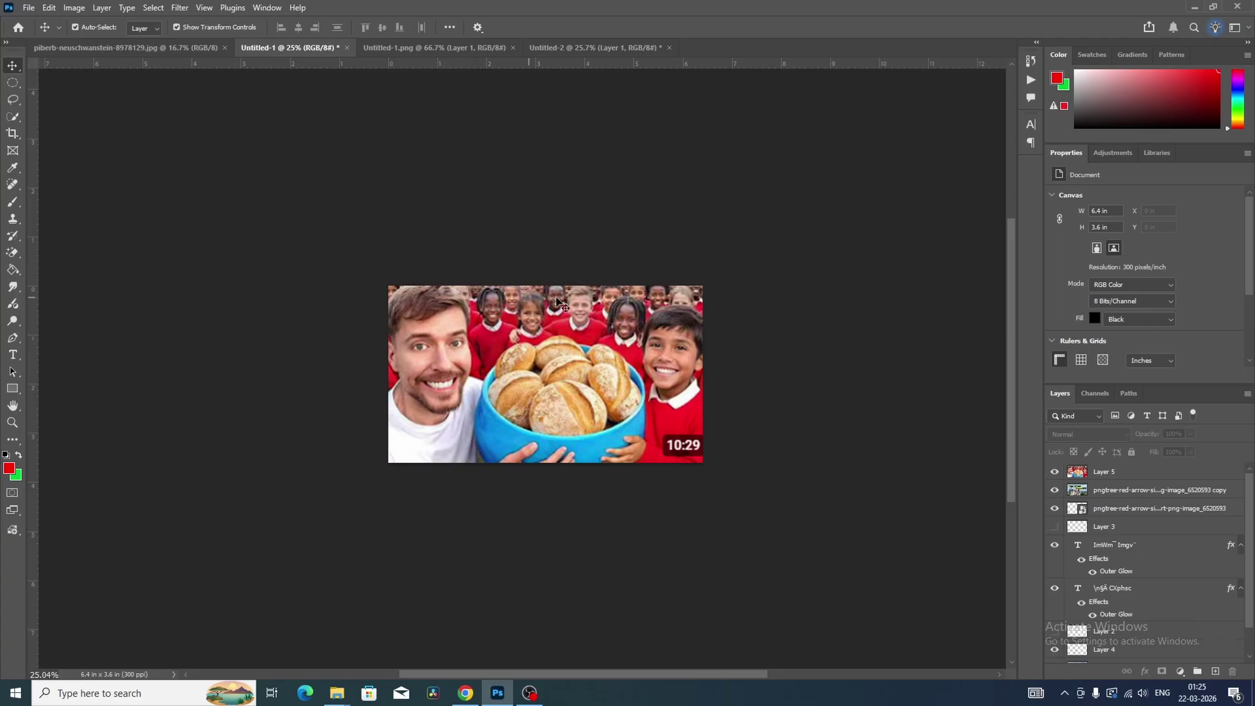
{"action": "left_click", "coordinate": [458, 362]}
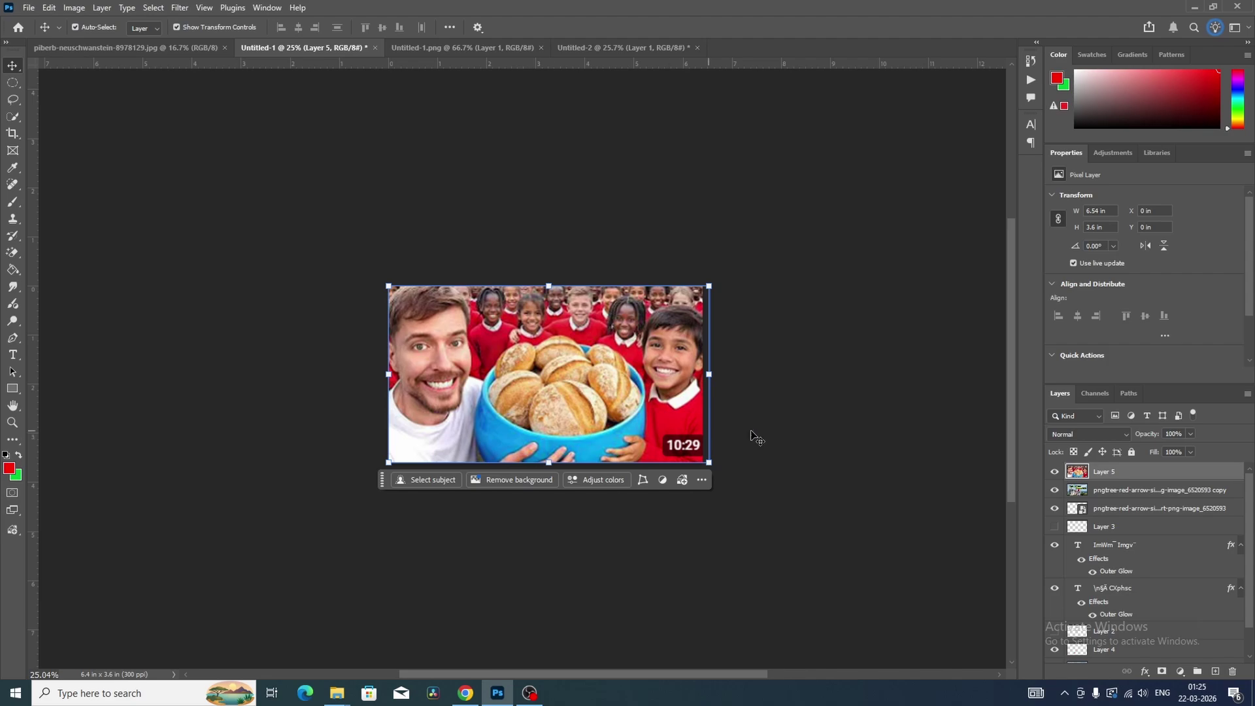
{"action": "left_click", "coordinate": [804, 431]}
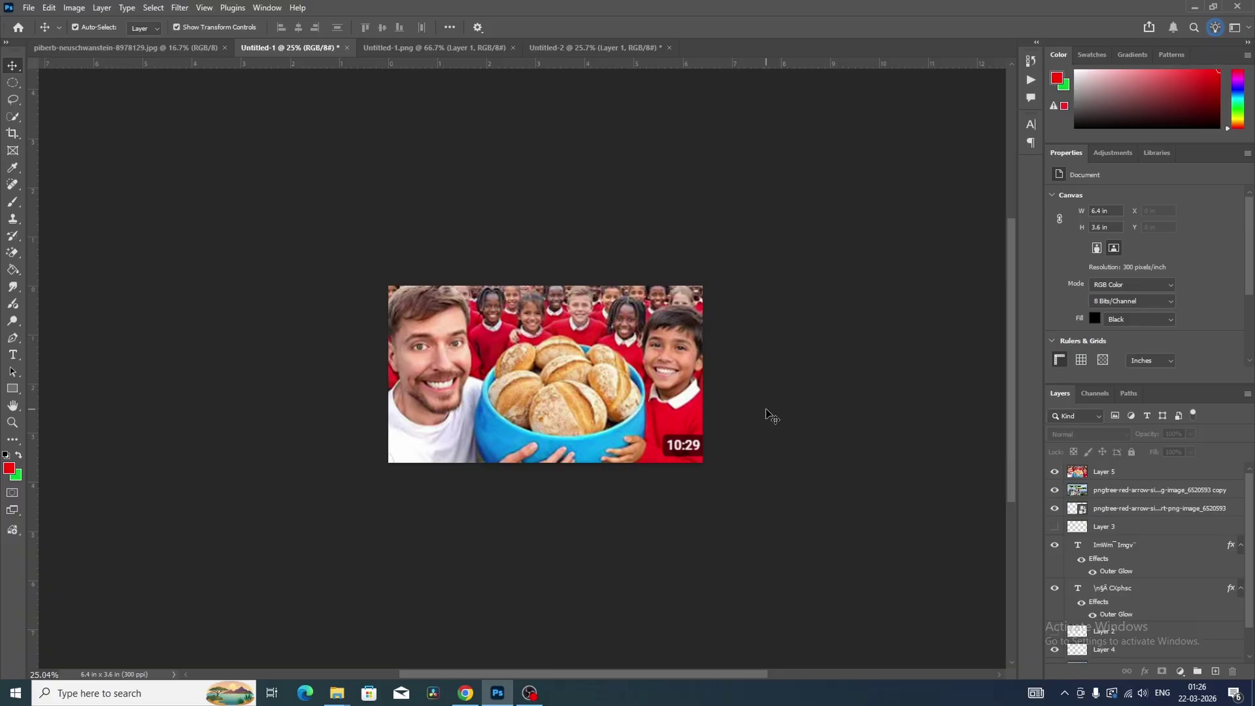
- Switch to Chrome and examine the composition, text and imagery of older video thumbnails on the MrBeast YouTube channel's Videos page
{"action": "left_click", "coordinate": [466, 692]}
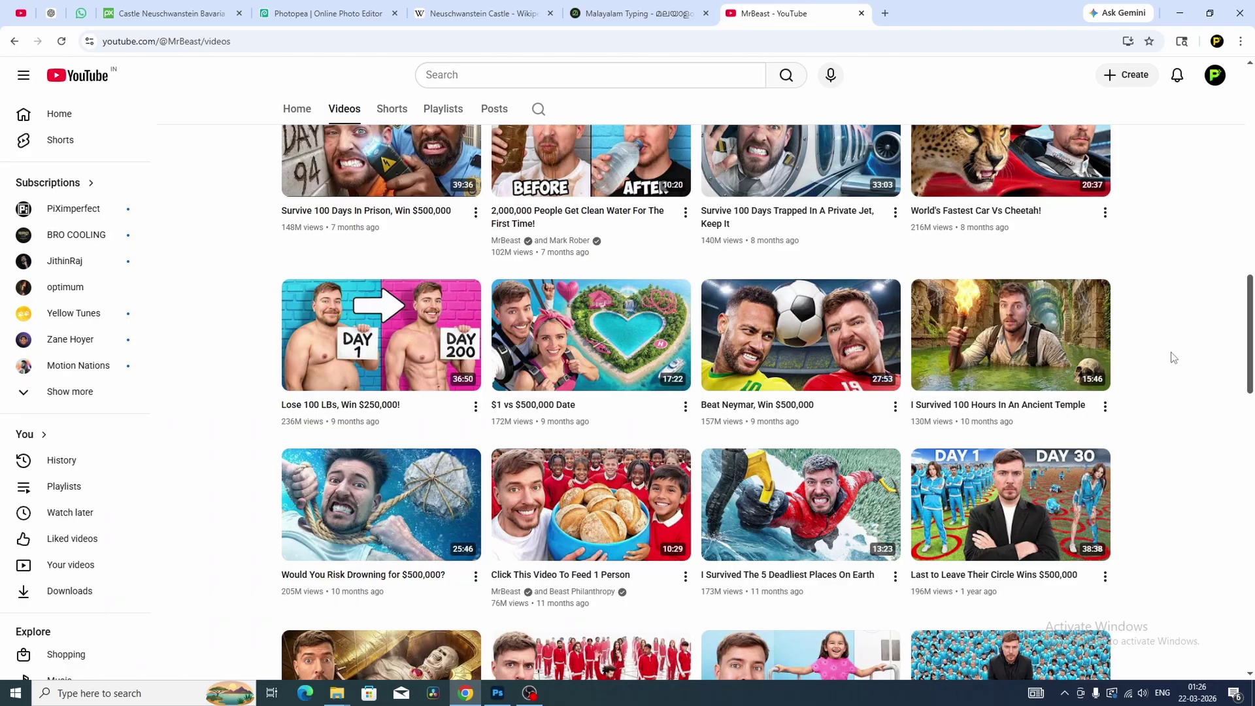
{"action": "scroll", "coordinate": [1174, 358], "scroll_direction": "down", "scroll_amount": 4}
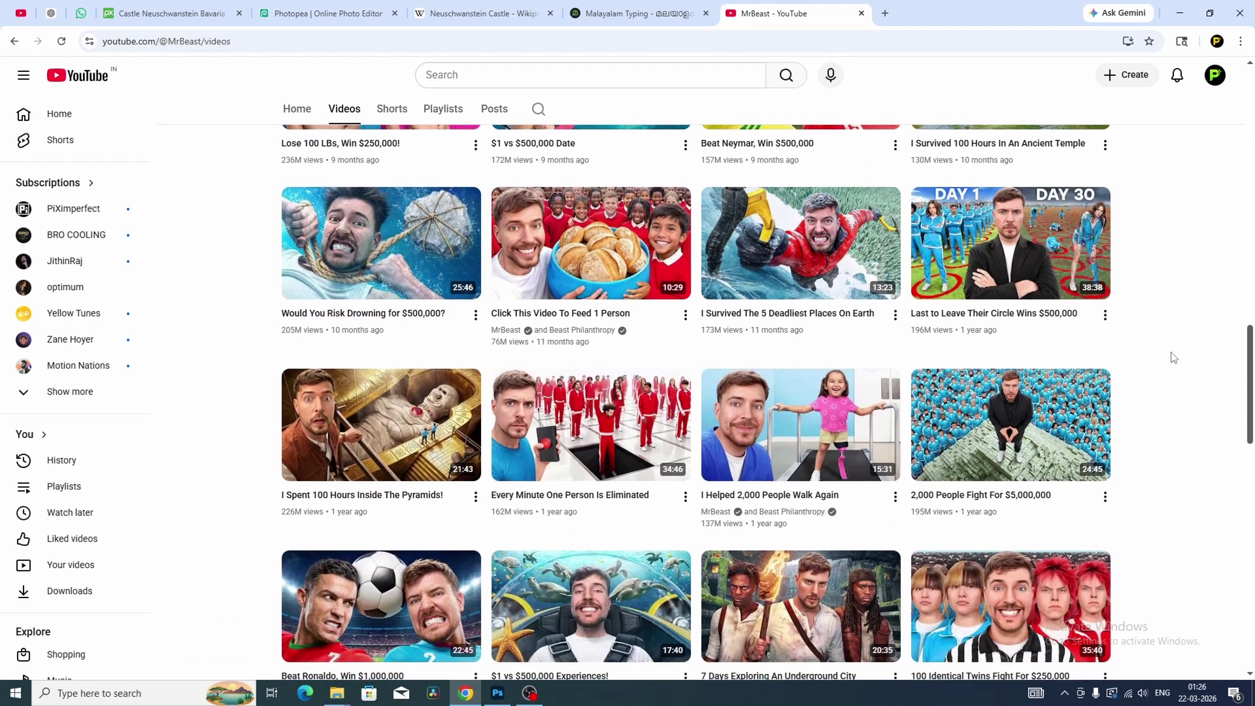
{"action": "scroll", "coordinate": [1174, 358], "scroll_direction": "down", "scroll_amount": 1}
{"action": "scroll", "coordinate": [1174, 357], "scroll_direction": "down", "scroll_amount": 1}
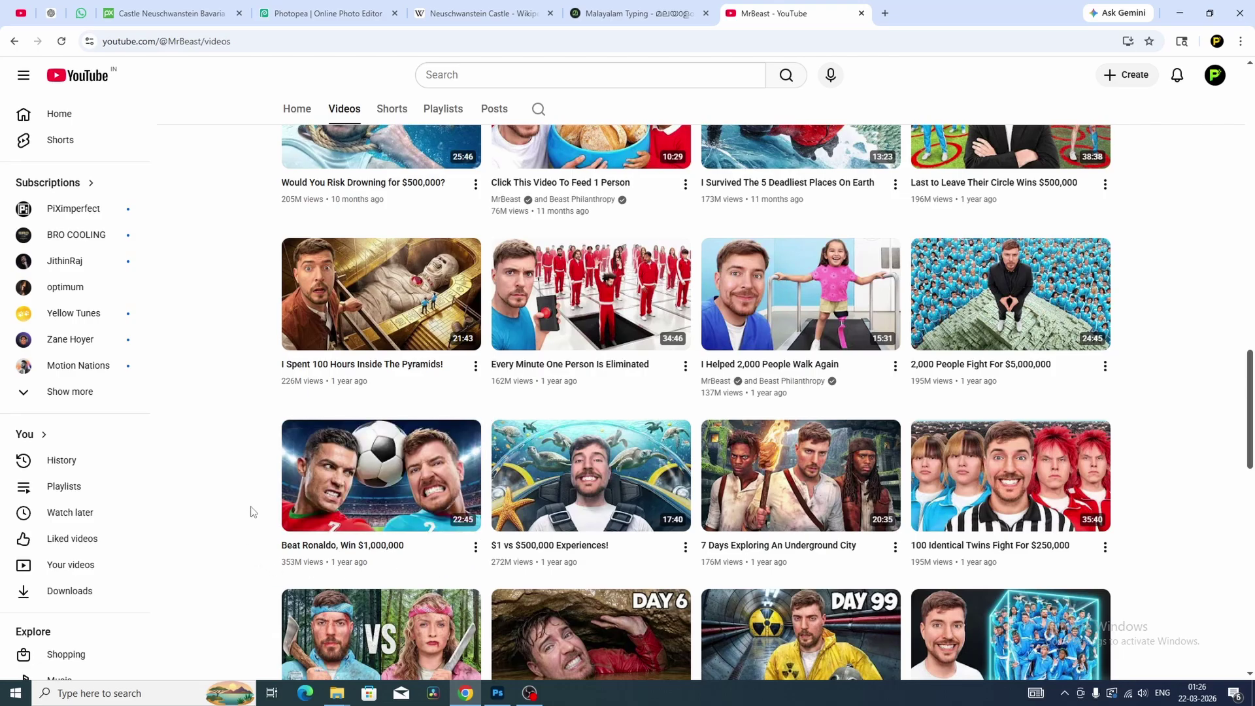
{"action": "scroll", "coordinate": [253, 512], "scroll_direction": "down", "scroll_amount": 5}
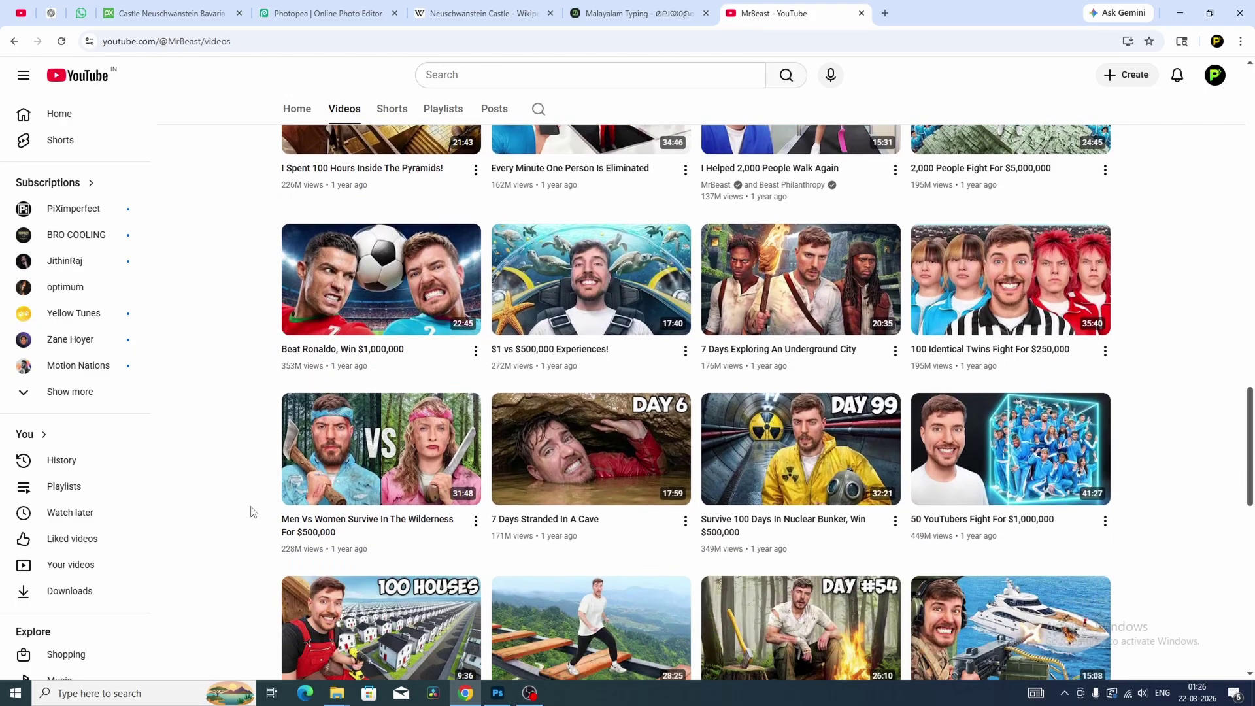
{"action": "scroll", "coordinate": [253, 512], "scroll_direction": "down", "scroll_amount": 1}
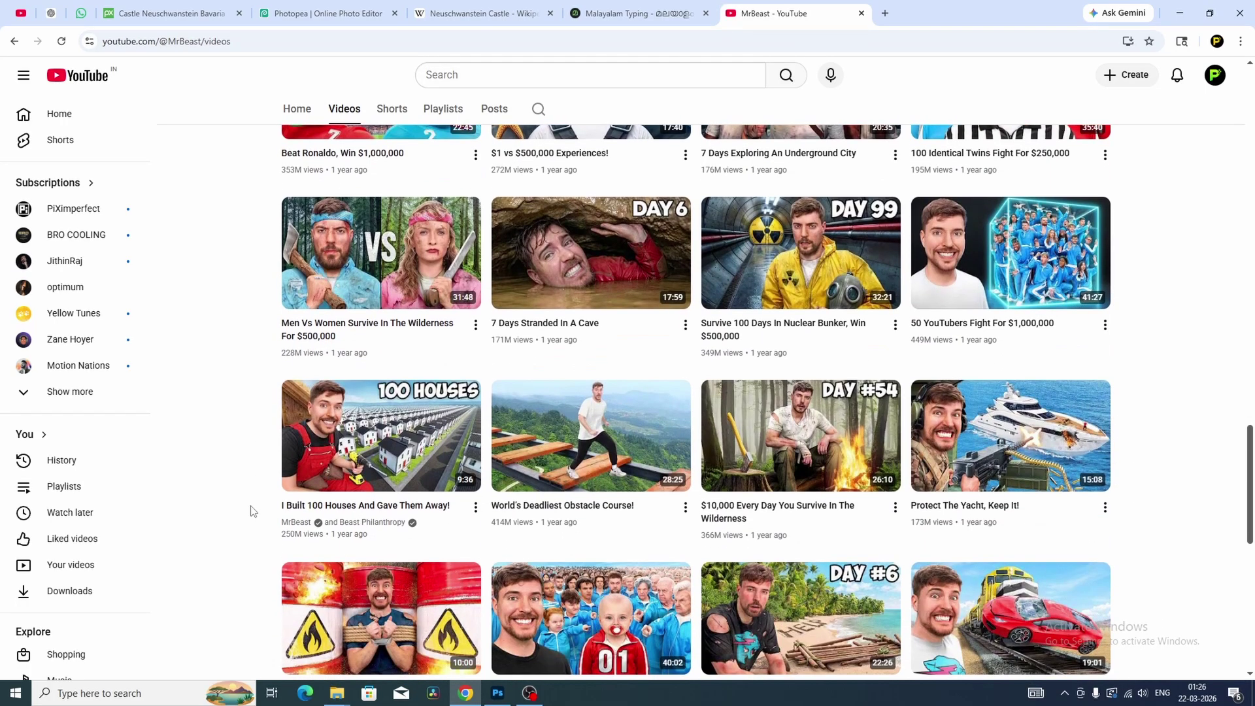
{"action": "scroll", "coordinate": [253, 512], "scroll_direction": "down", "scroll_amount": 2}
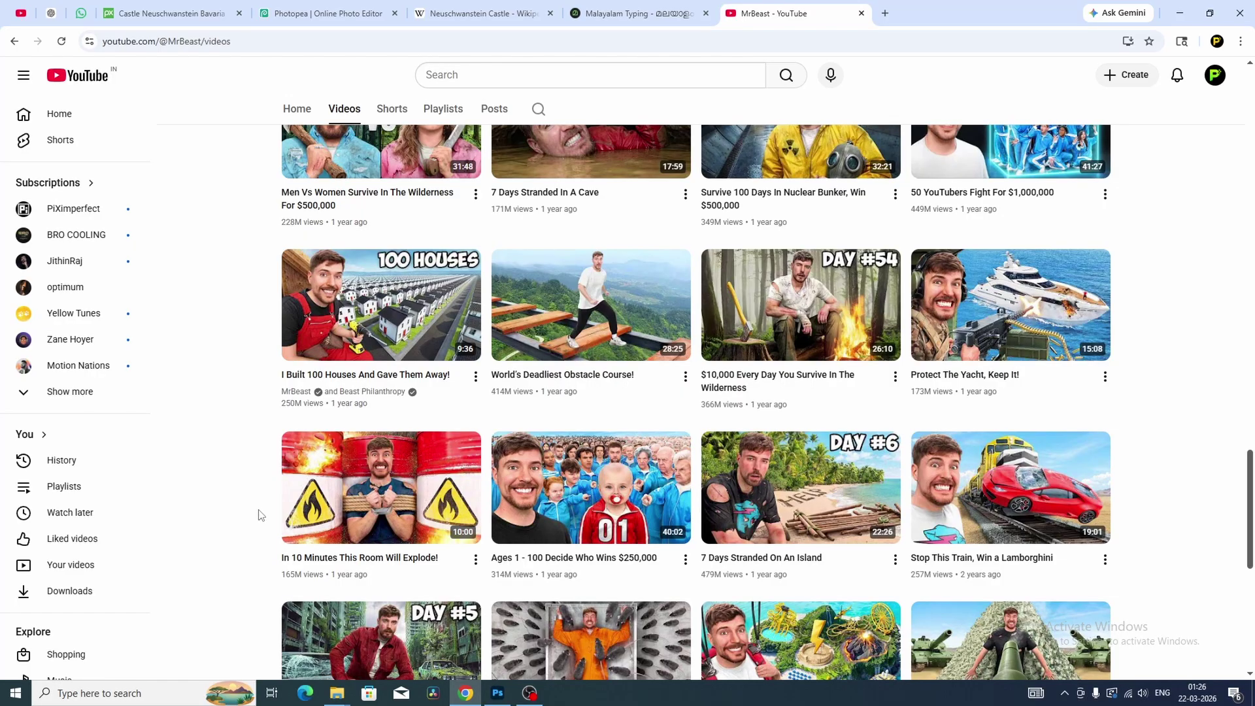
{"action": "scroll", "coordinate": [260, 515], "scroll_direction": "down", "scroll_amount": 3}
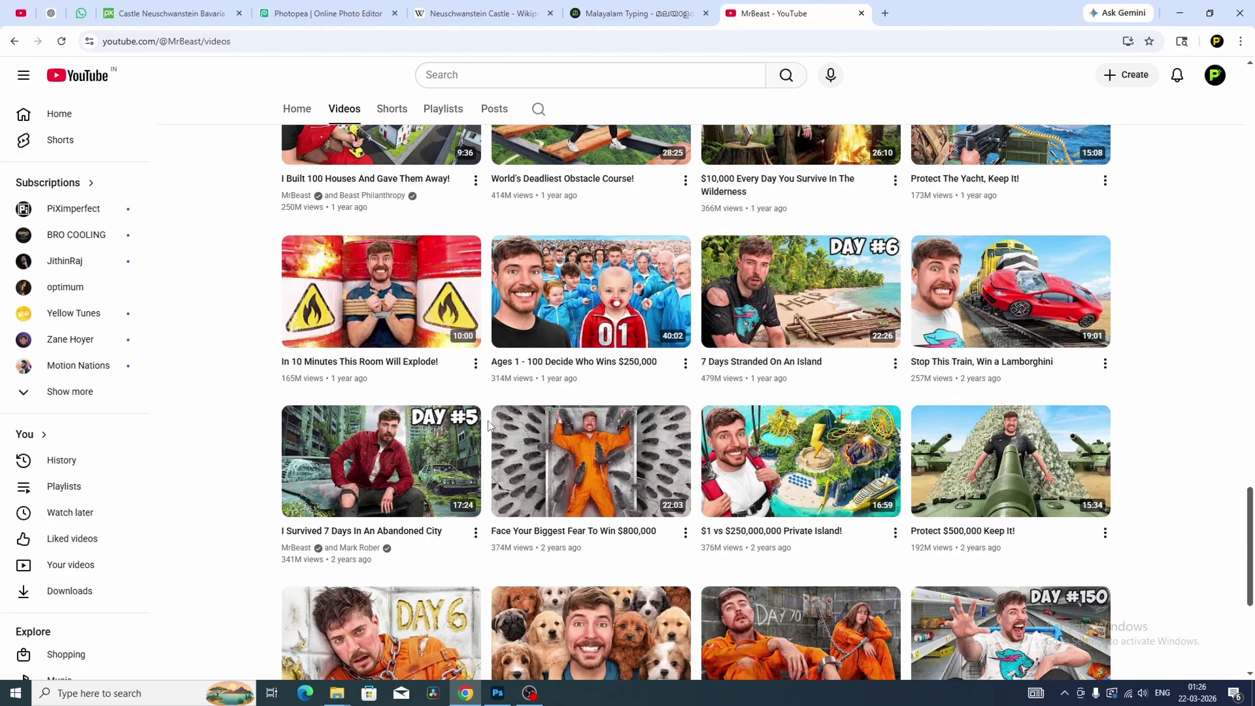
{"action": "mouse_move", "coordinate": [534, 549]}
{"action": "scroll", "coordinate": [535, 549], "scroll_direction": "up", "scroll_amount": 6}
{"action": "scroll", "coordinate": [589, 591], "scroll_direction": "down", "scroll_amount": 6}
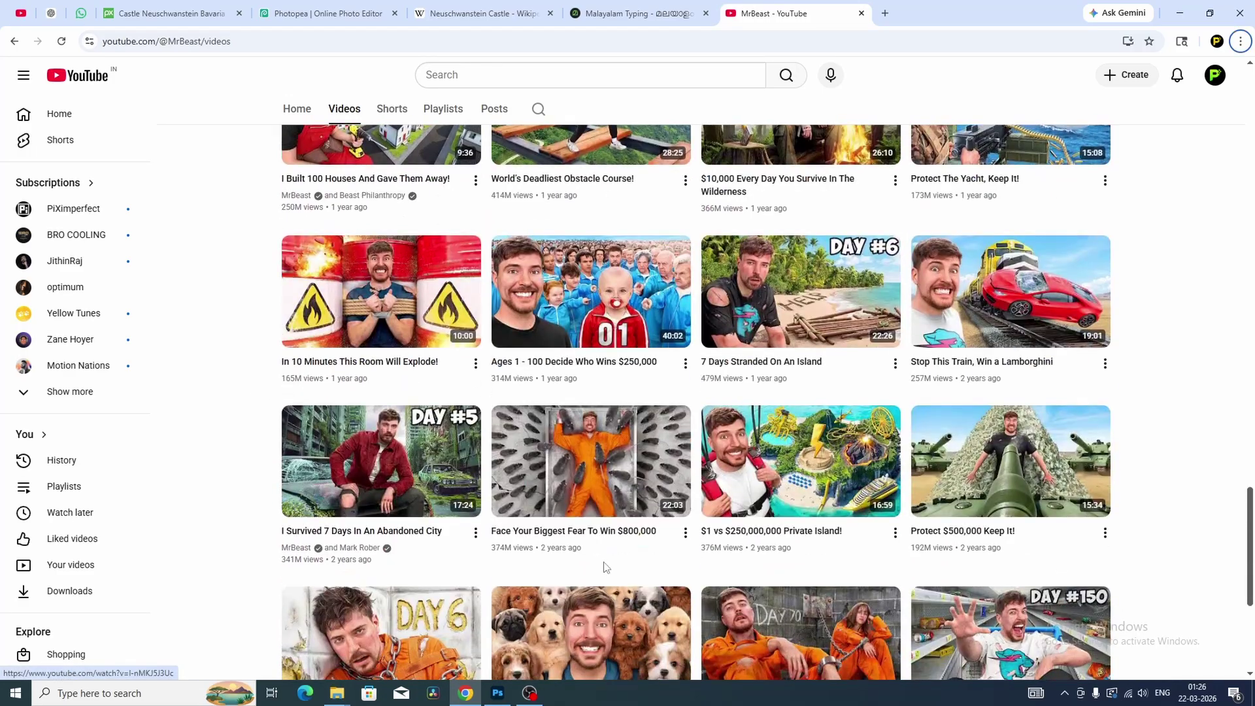
{"action": "scroll", "coordinate": [603, 568], "scroll_direction": "up", "scroll_amount": 4, "text": "ctrl"}
{"action": "scroll", "coordinate": [609, 567], "scroll_direction": "down", "scroll_amount": 10}
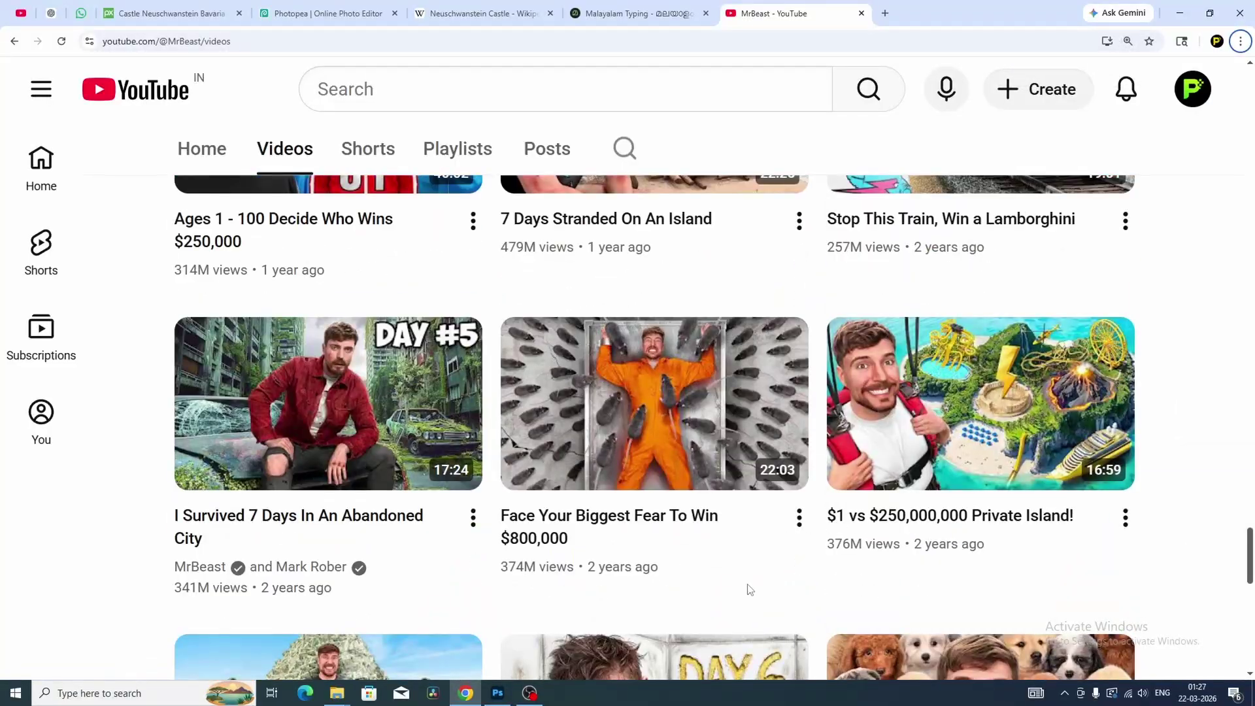
{"action": "mouse_move", "coordinate": [738, 575]}
{"action": "scroll", "coordinate": [1180, 346], "scroll_direction": "down", "scroll_amount": 1}
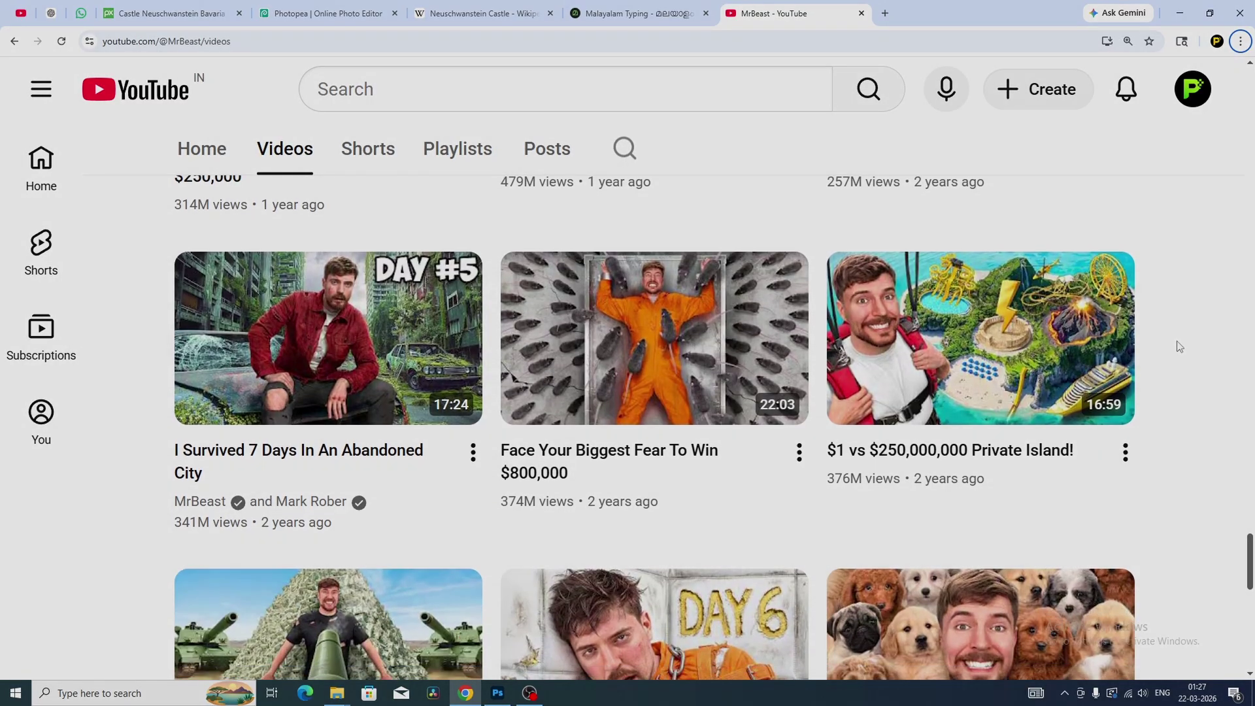